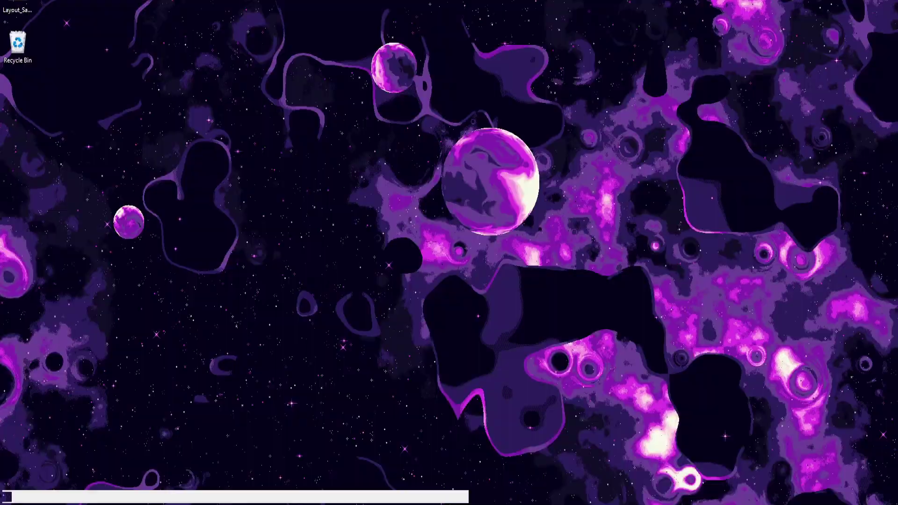
Play through the test map's example dialogues: the speech bubble, the message, and the conversation with cast portraits.
{"action": "double_click", "coordinate": [356, 169]}
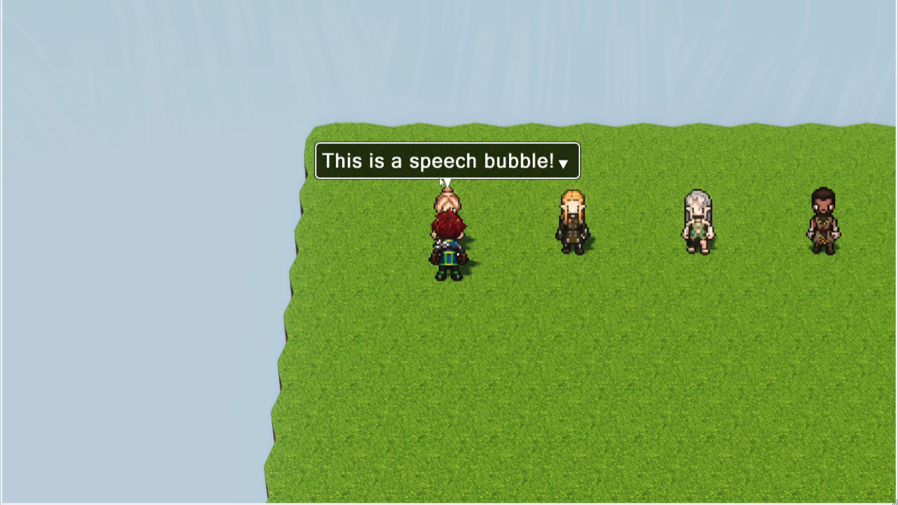
{"action": "key", "text": "Return"}
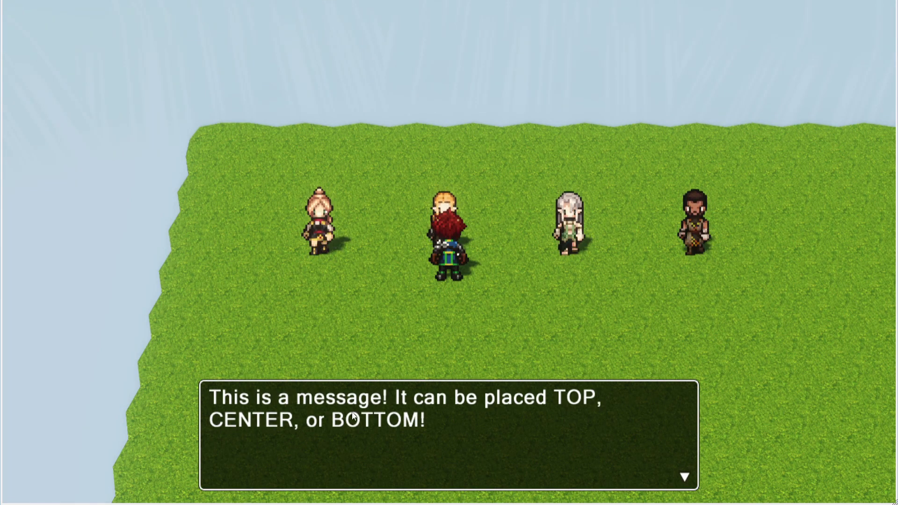
{"action": "left_click", "coordinate": [317, 399]}
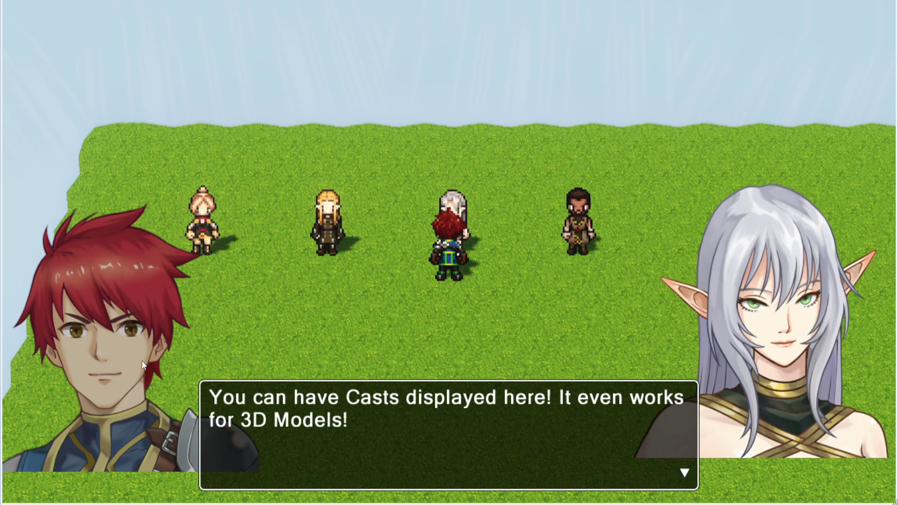
{"action": "left_click", "coordinate": [316, 276]}
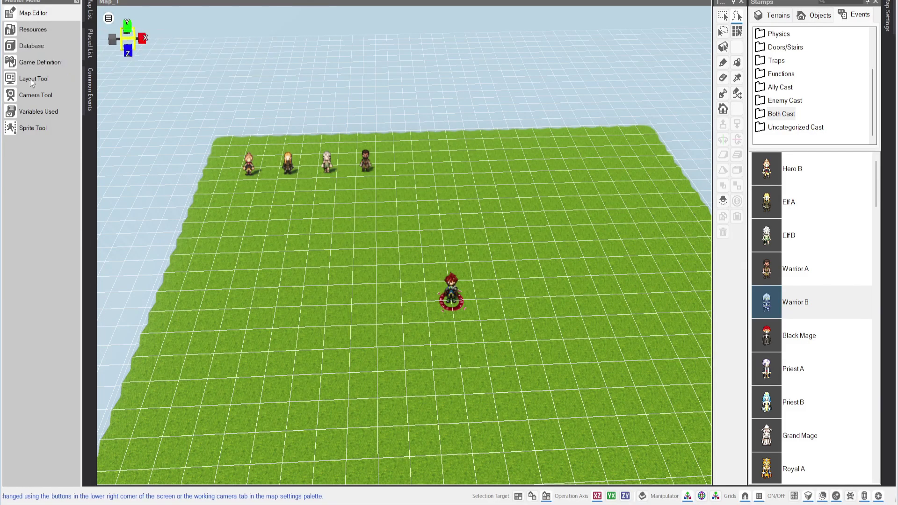
Open the Layout Tool and compare the Title screen's Title_SLA_EN, Title and Title_1 layouts.
{"action": "left_click", "coordinate": [30, 82]}
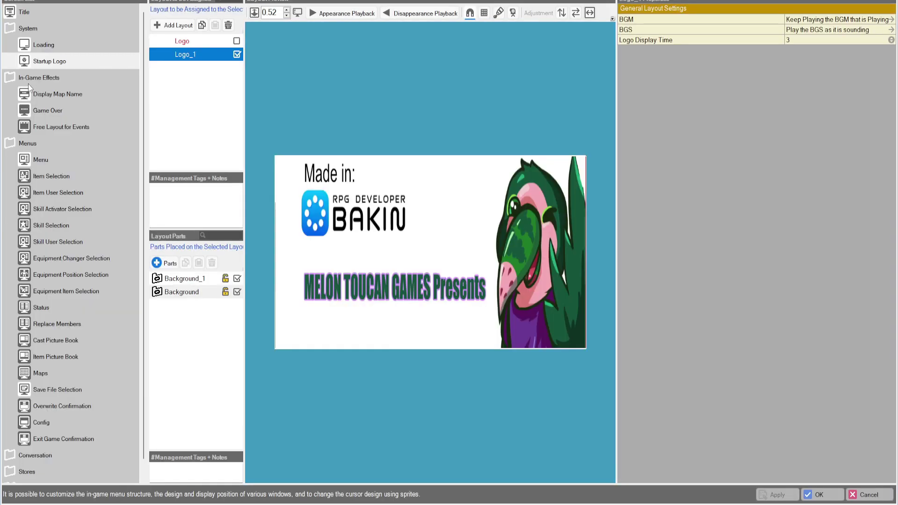
{"action": "left_click", "coordinate": [28, 14]}
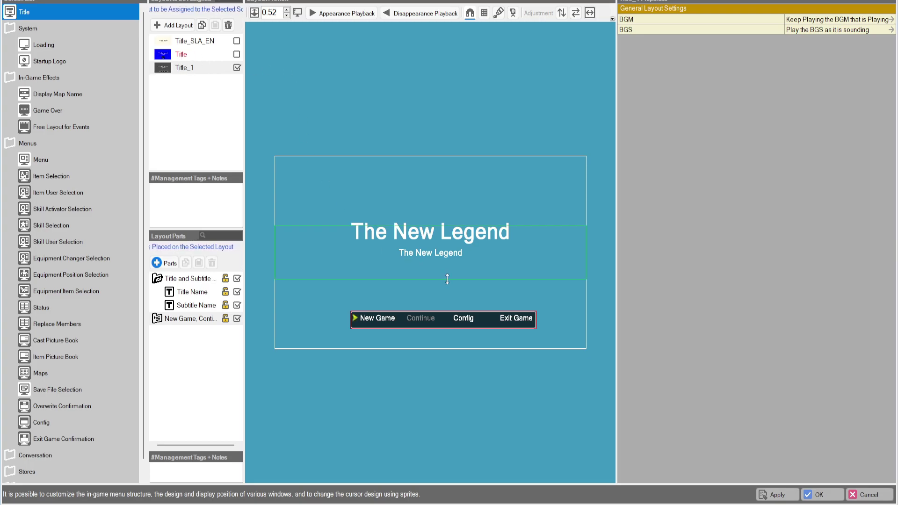
{"action": "left_click", "coordinate": [161, 43]}
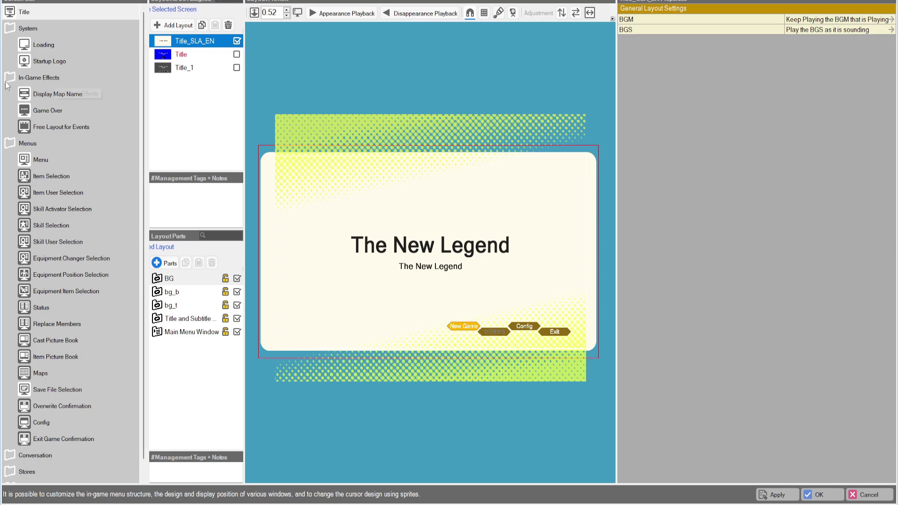
{"action": "left_click", "coordinate": [182, 54]}
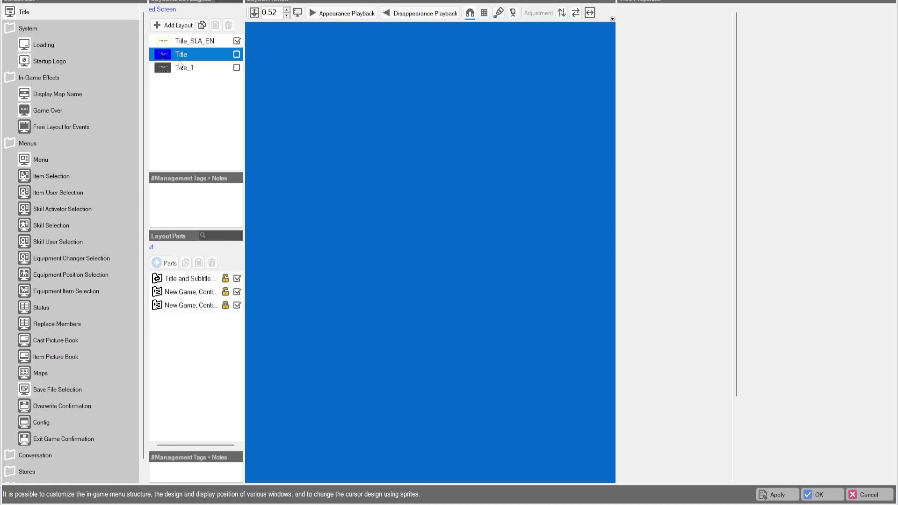
{"action": "left_click", "coordinate": [180, 65]}
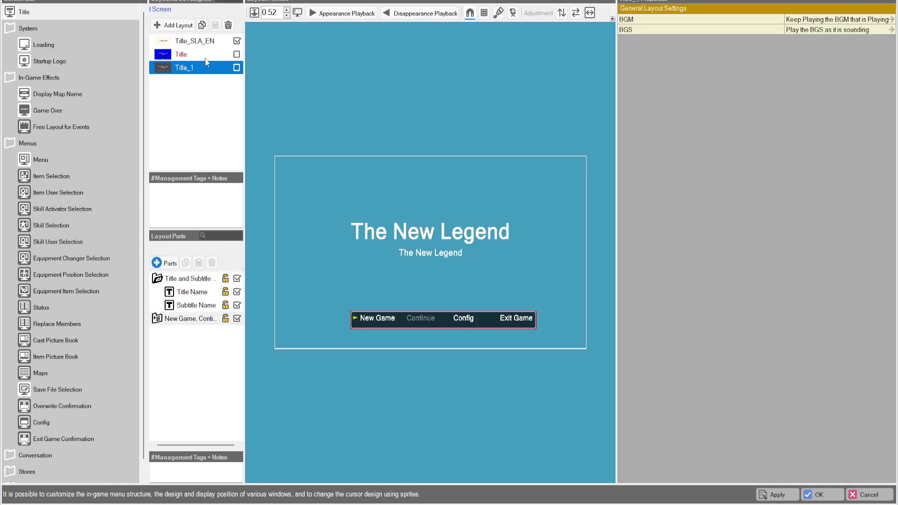
{"action": "left_click", "coordinate": [192, 56]}
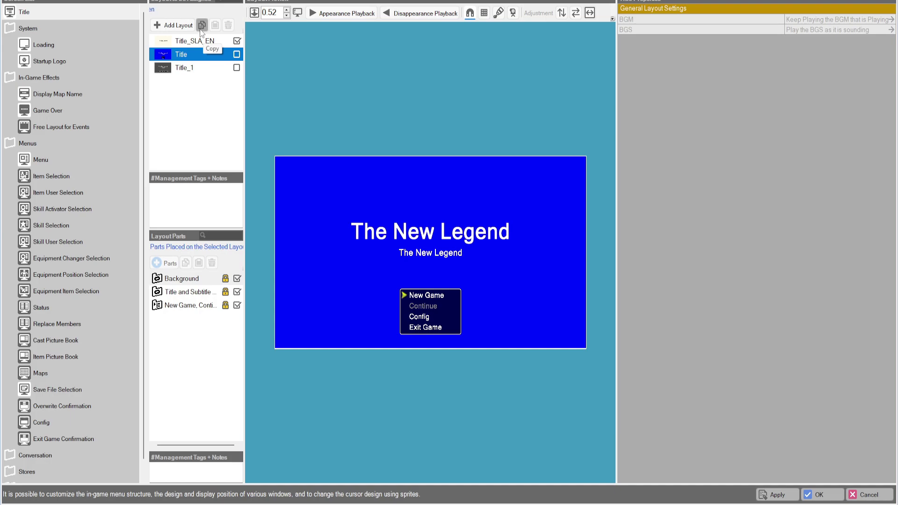
{"action": "right_click", "coordinate": [197, 54]}
{"action": "left_click", "coordinate": [223, 56]}
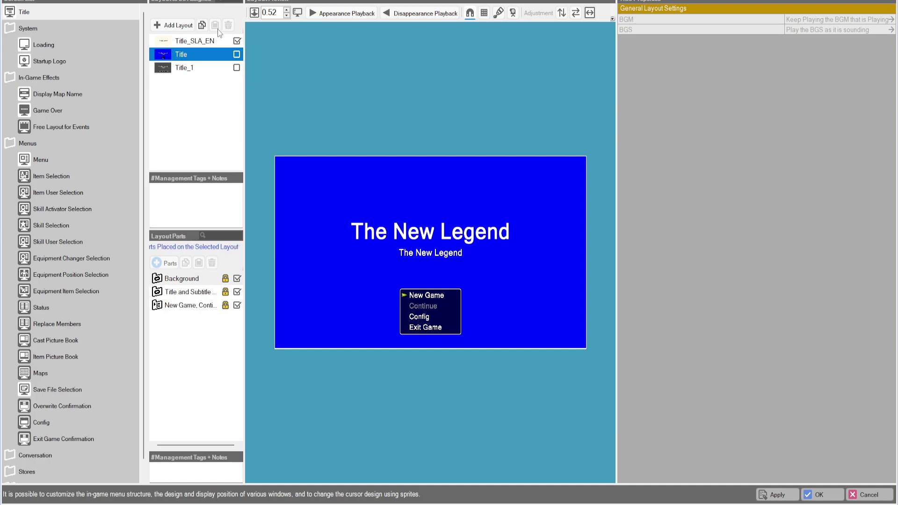
{"action": "left_click", "coordinate": [206, 69]}
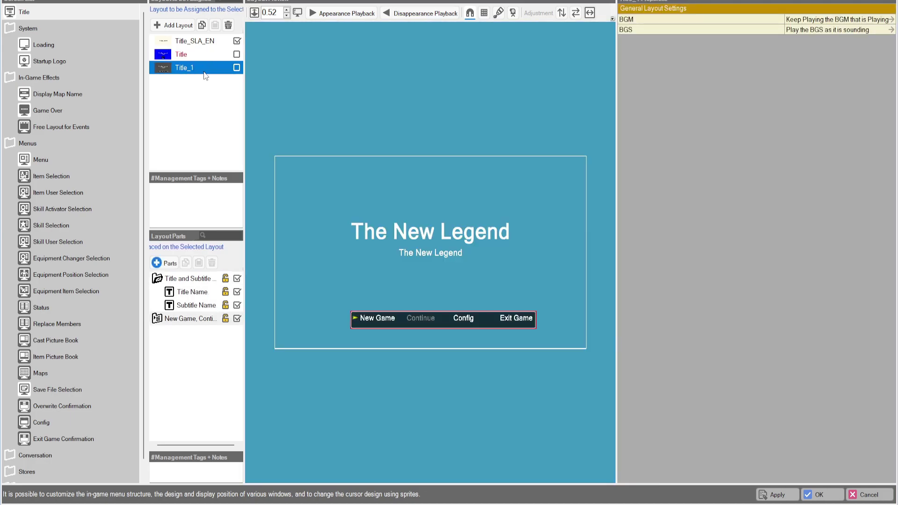
Assign the Title_1 layout to the Title screen, inspect its title-and-subtitle container, and confirm the layout settings.
{"action": "left_click", "coordinate": [237, 68]}
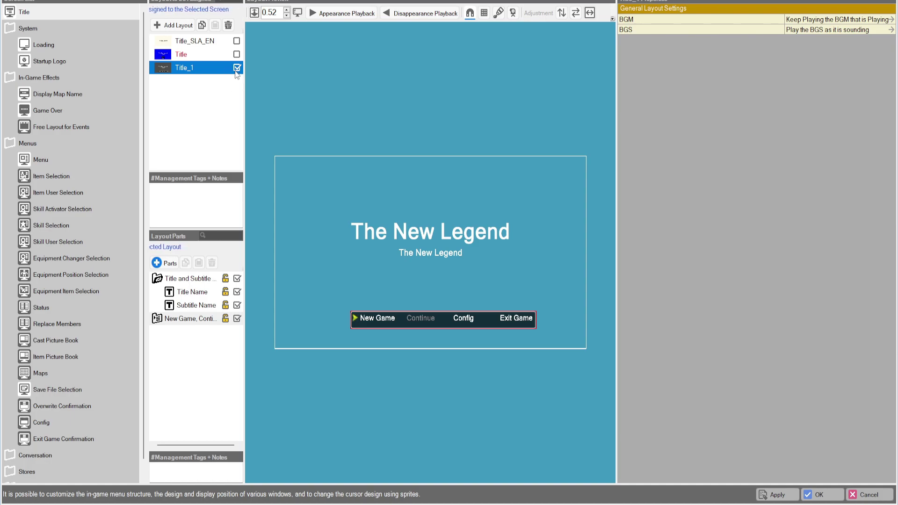
{"action": "left_click", "coordinate": [187, 319]}
{"action": "left_click", "coordinate": [189, 278]}
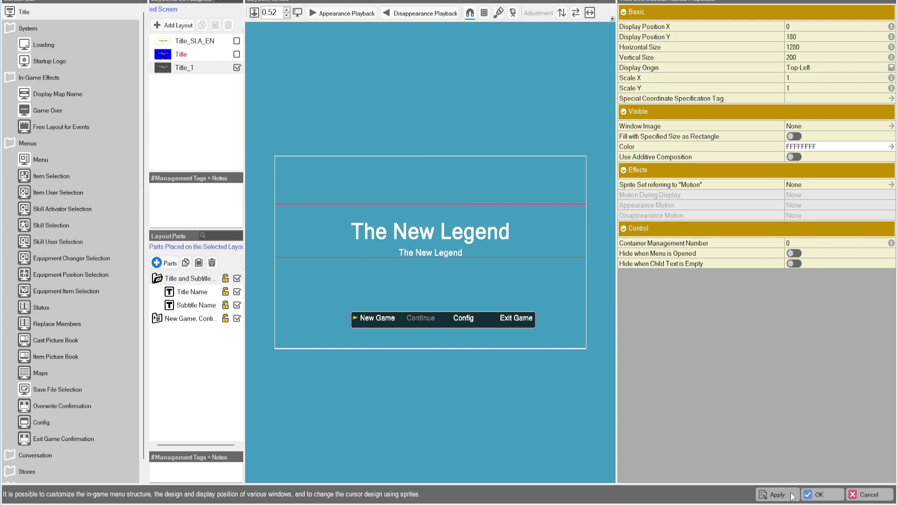
{"action": "left_click", "coordinate": [820, 494]}
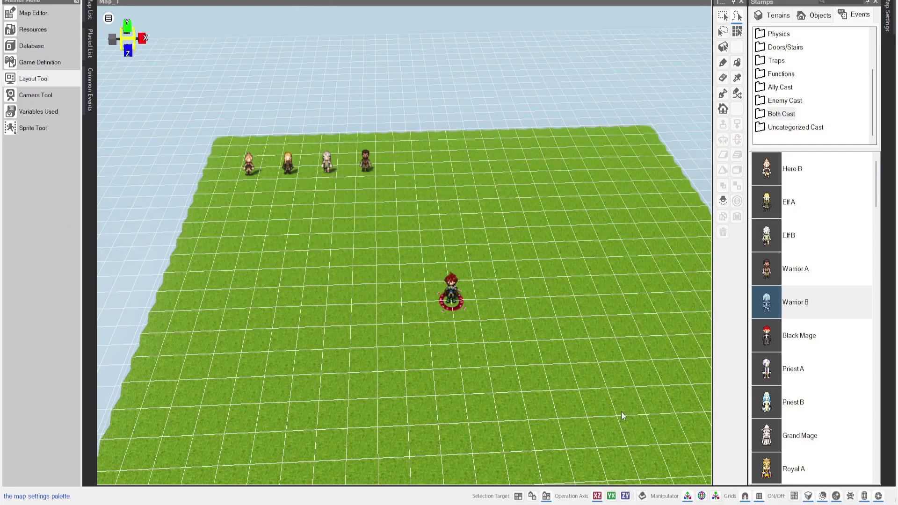
Turn off Skip Title Screen in the game definition's rules, confirm, and run a playtest.
{"action": "left_click", "coordinate": [36, 65]}
{"action": "left_click", "coordinate": [173, 42]}
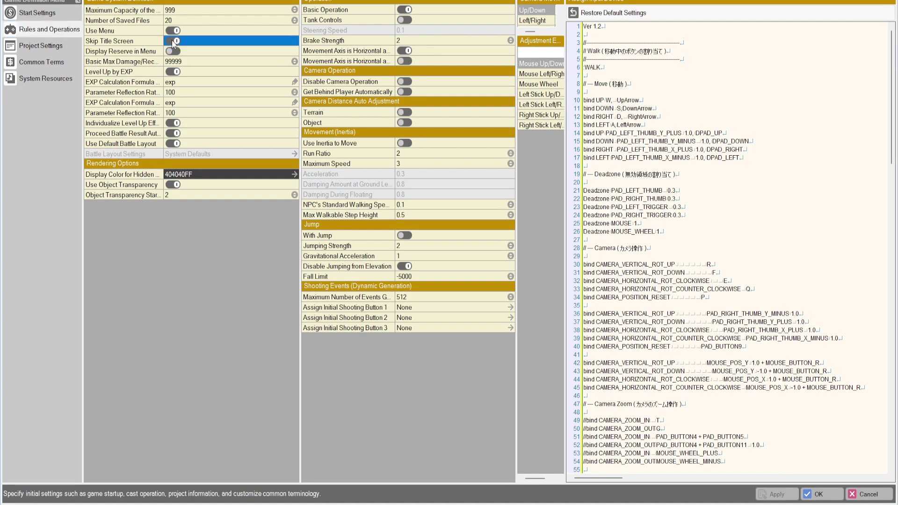
{"action": "left_click", "coordinate": [819, 494]}
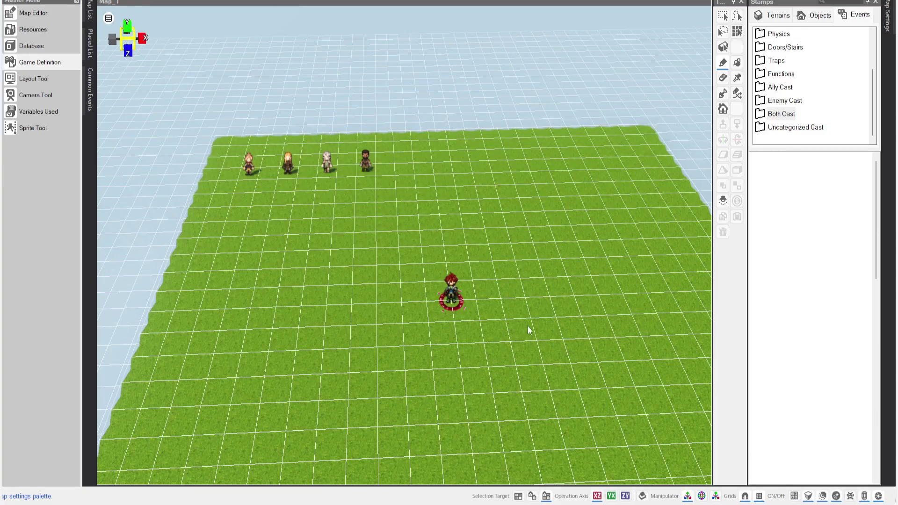
{"action": "key", "text": "F5"}
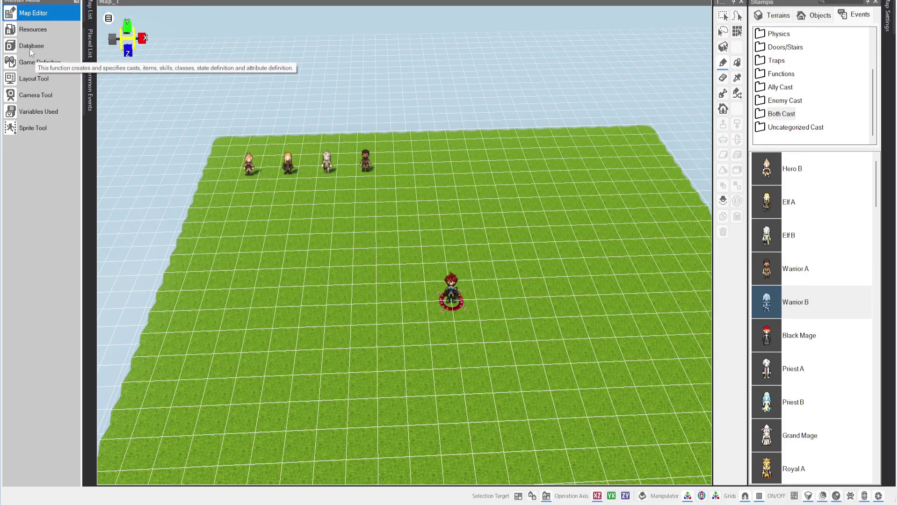
Turn on Skip Title Screen under the game definition's Rules and Operations and confirm.
{"action": "left_click", "coordinate": [29, 65]}
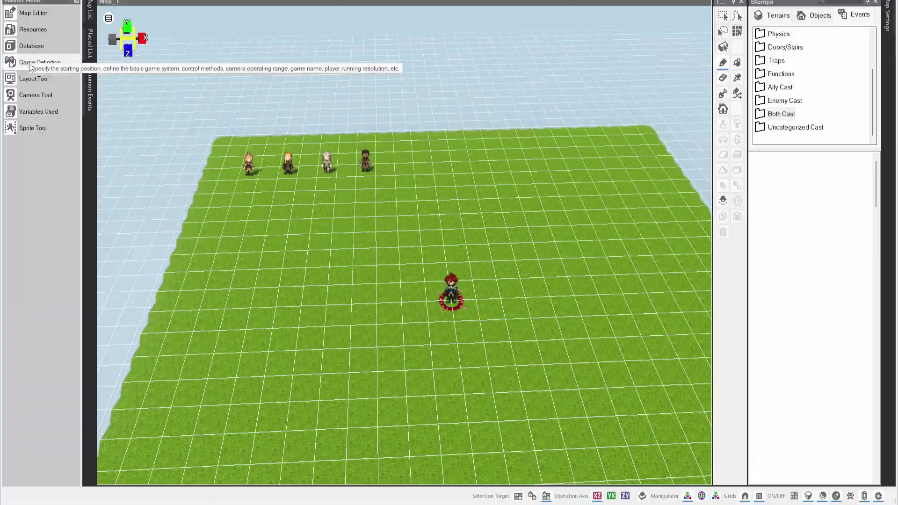
{"action": "left_click", "coordinate": [47, 29]}
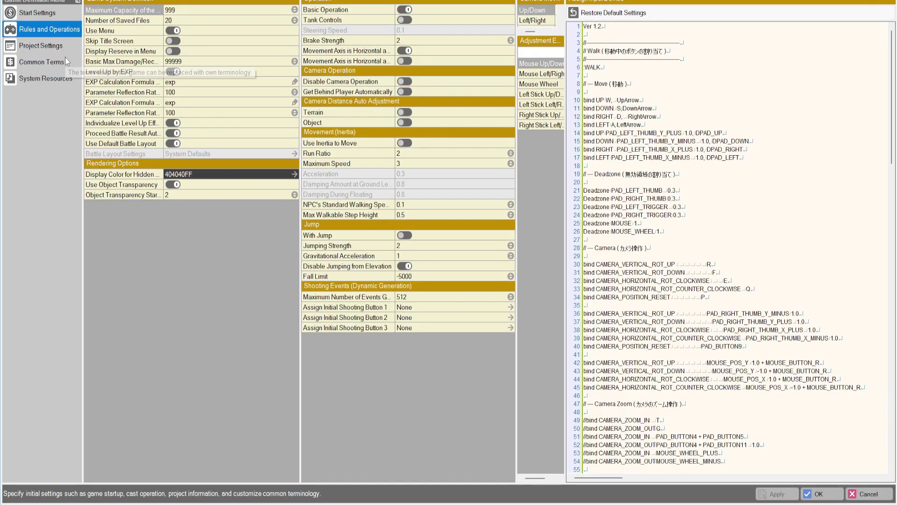
{"action": "left_click", "coordinate": [171, 41]}
{"action": "left_click", "coordinate": [820, 494]}
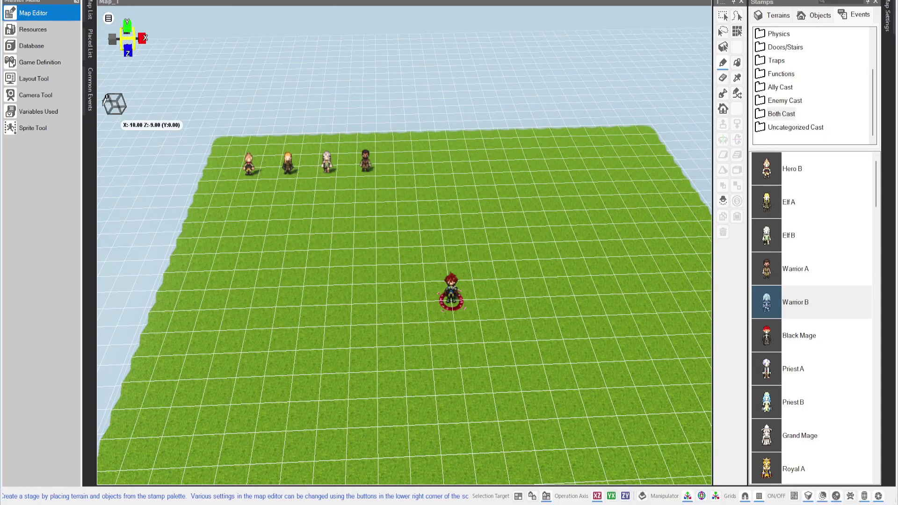
Add a new common event and set its trigger to Automatically Start (Only Once).
{"action": "left_click", "coordinate": [90, 88]}
{"action": "left_click", "coordinate": [134, 42]}
{"action": "left_click", "coordinate": [111, 27]}
{"action": "left_click", "coordinate": [423, 142]}
{"action": "left_click", "coordinate": [459, 369]}
{"action": "left_click", "coordinate": [293, 28]}
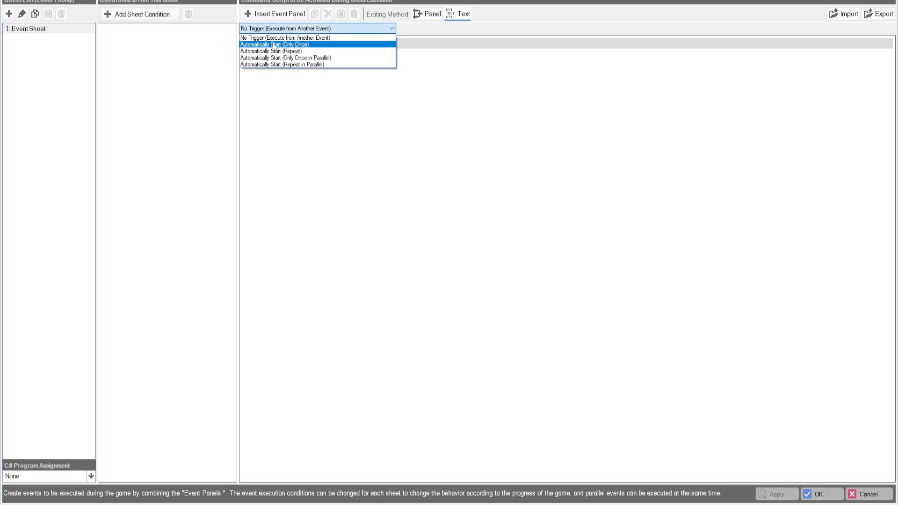
{"action": "left_click", "coordinate": [259, 45]}
Insert the Display Title Screen command from the Screen Effects category into the common event and confirm the event.
{"action": "double_click", "coordinate": [378, 75]}
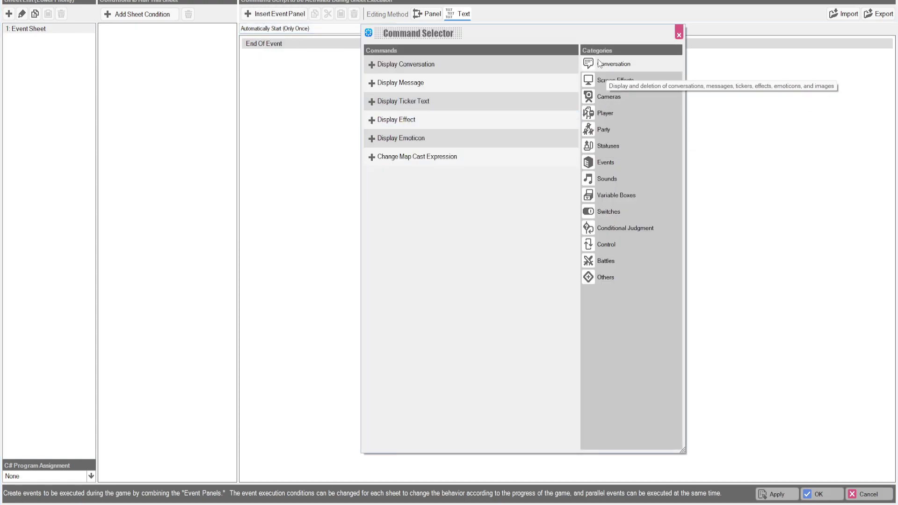
{"action": "left_click", "coordinate": [599, 82]}
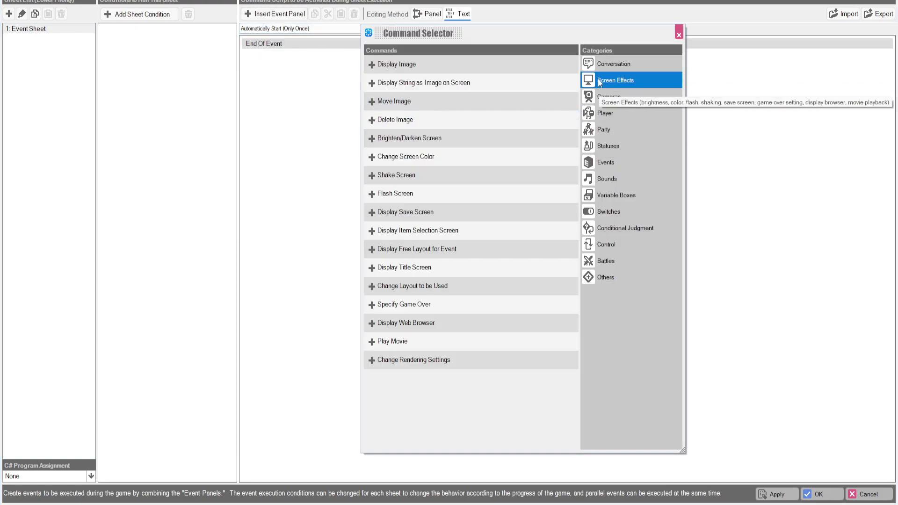
{"action": "left_click", "coordinate": [456, 267]}
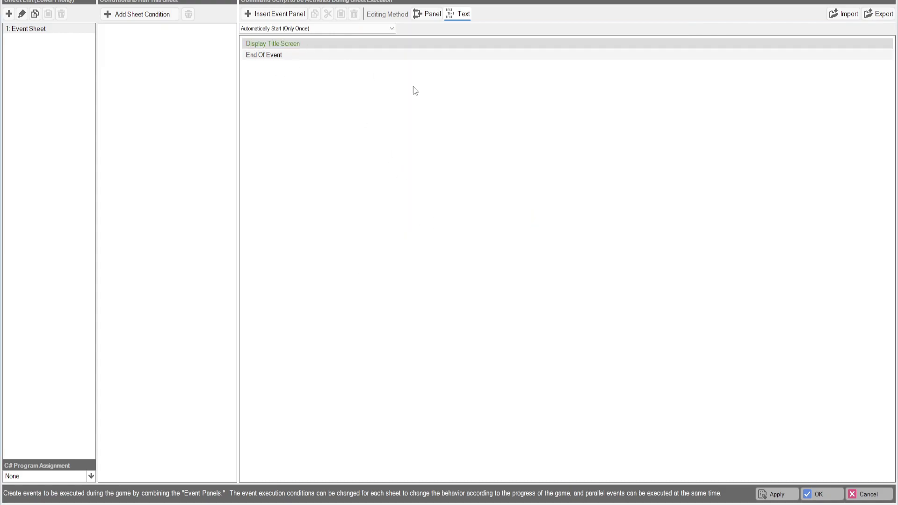
{"action": "left_click", "coordinate": [813, 495]}
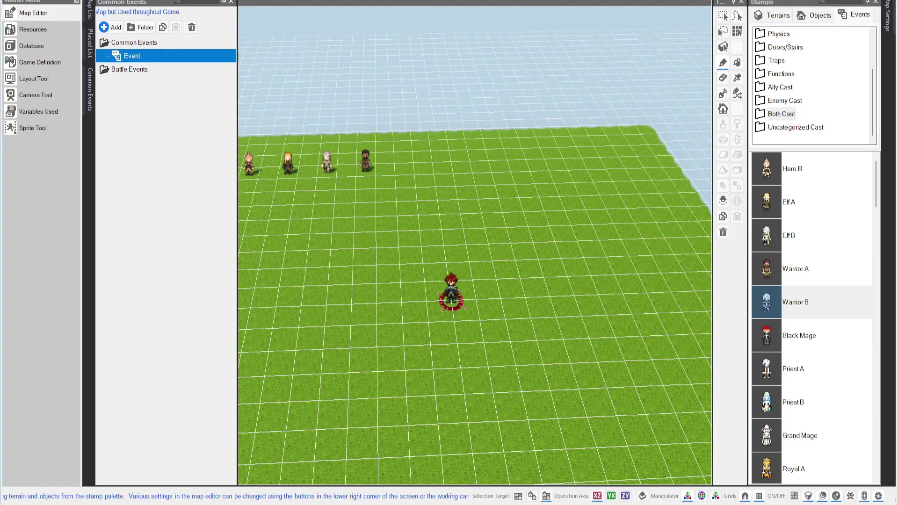
Playtest the game to check the title screen over the map, and quit with Exit Game.
{"action": "key", "text": "F5"}
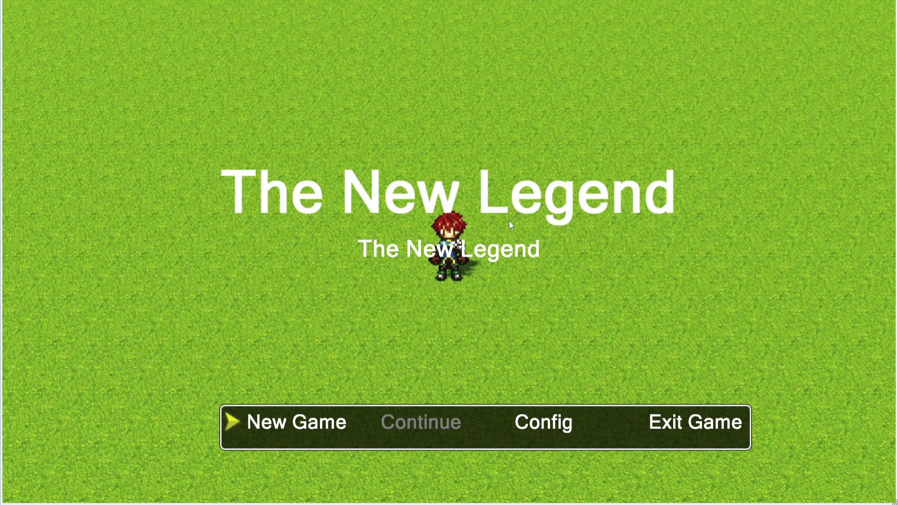
{"action": "key", "text": "Right"}
{"action": "key", "text": "Right"}
{"action": "key", "text": "Return"}
{"action": "key", "text": "Return"}
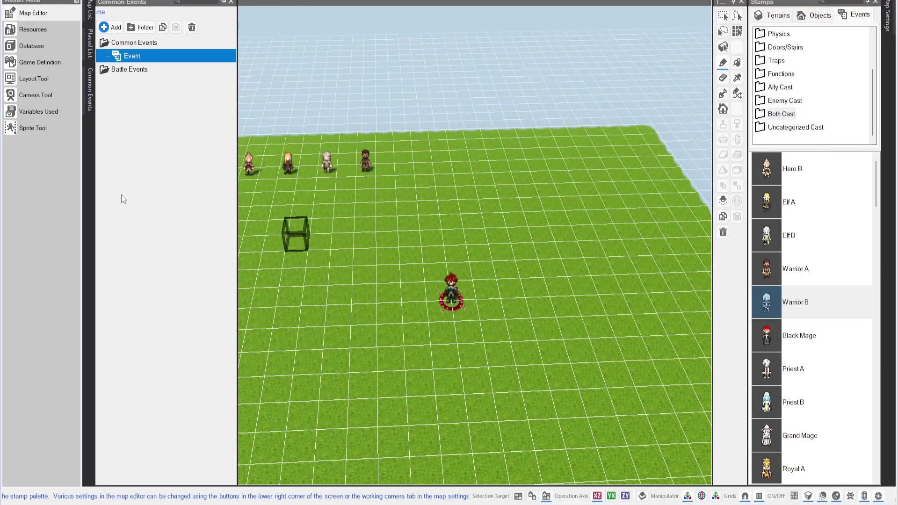
Open the Loading screen's layouts in the System group of the Layout Tool.
{"action": "left_click", "coordinate": [33, 78]}
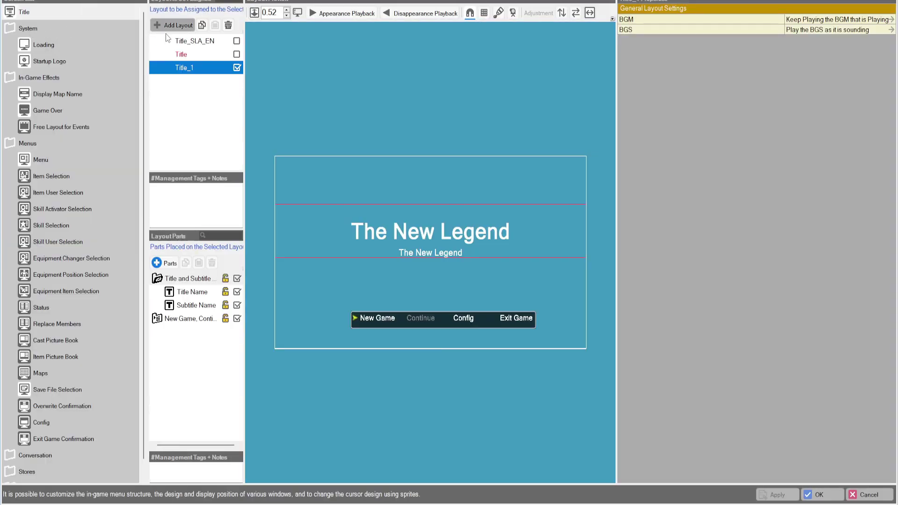
{"action": "double_click", "coordinate": [15, 32]}
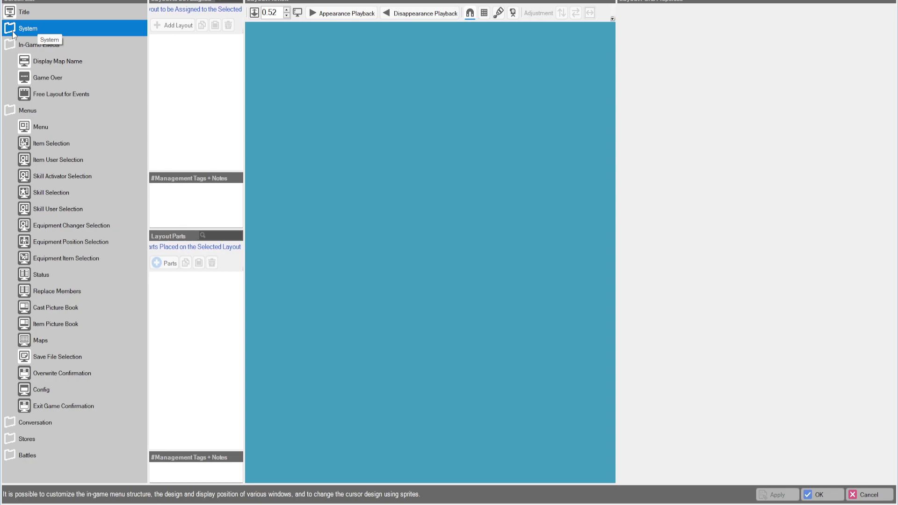
{"action": "double_click", "coordinate": [12, 32]}
{"action": "left_click", "coordinate": [43, 45]}
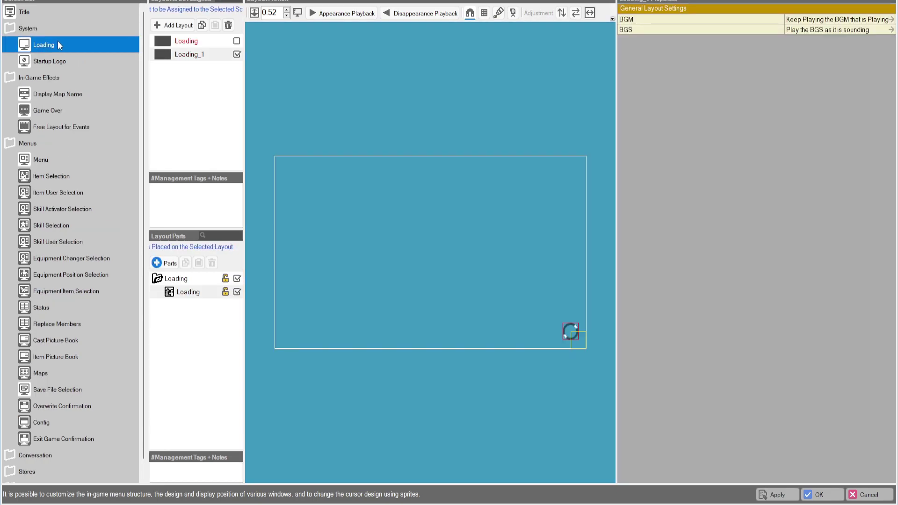
Inspect the loading animation part in the Loading layout and compare it with the Loading_1 layout.
{"action": "left_click", "coordinate": [201, 47]}
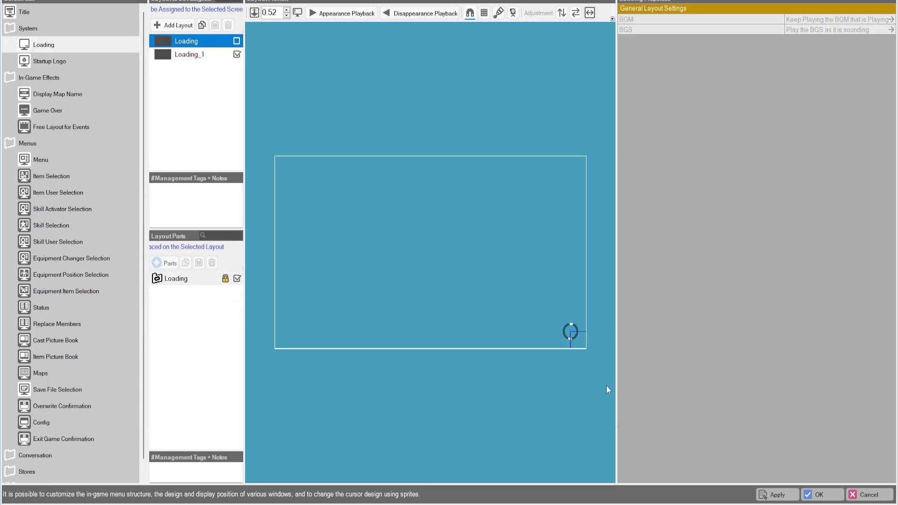
{"action": "left_click", "coordinate": [569, 338]}
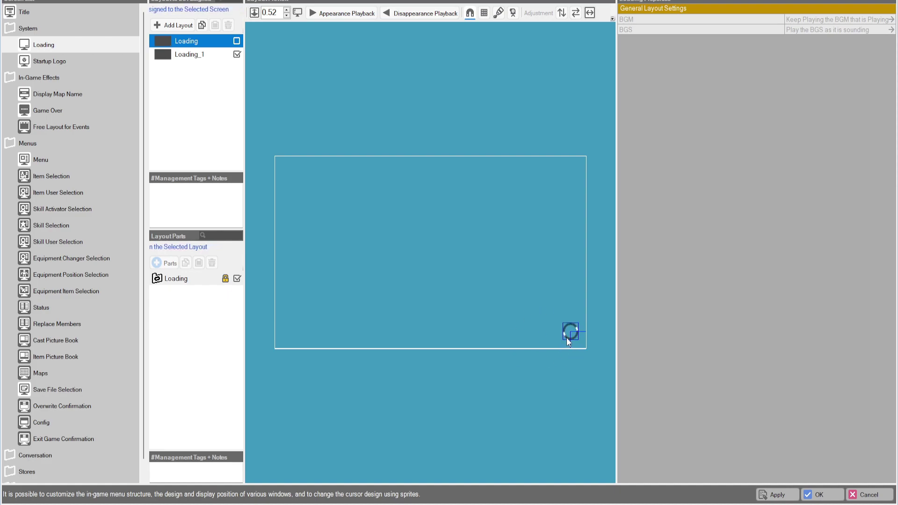
{"action": "left_click", "coordinate": [565, 335]}
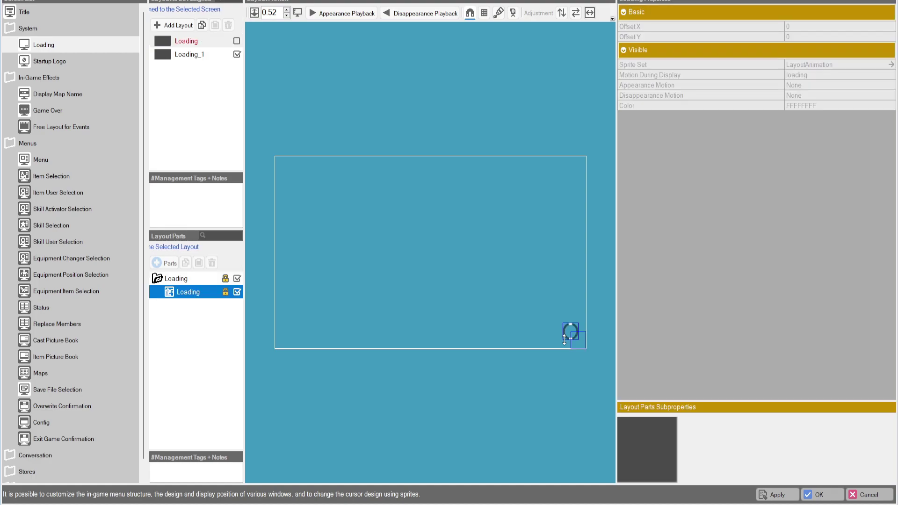
{"action": "left_click", "coordinate": [187, 55]}
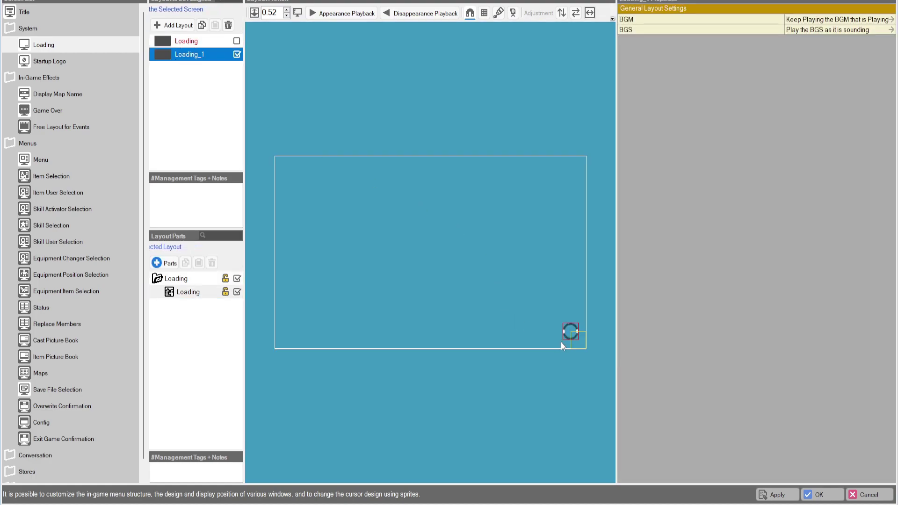
{"action": "left_click_drag", "start_coordinate": [564, 331], "coordinate": [522, 327]}
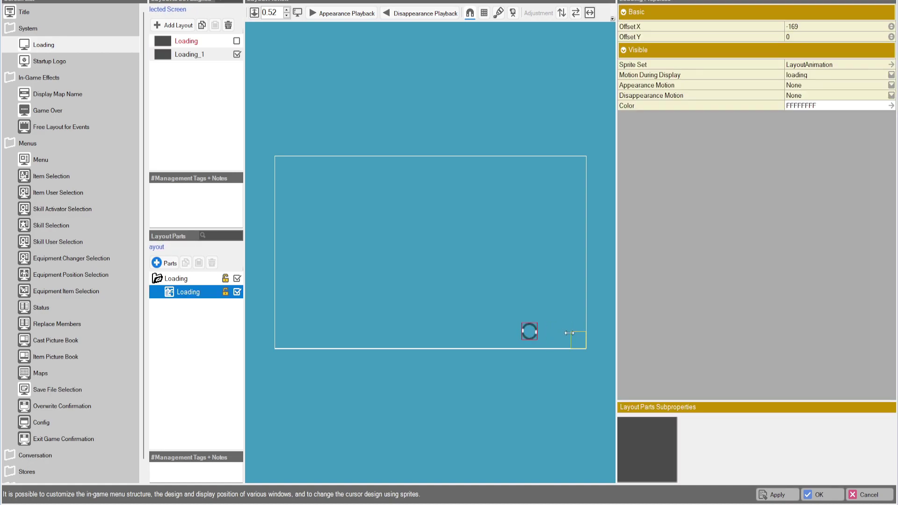
{"action": "key", "text": "ctrl+z"}
{"action": "key", "text": "ctrl+z"}
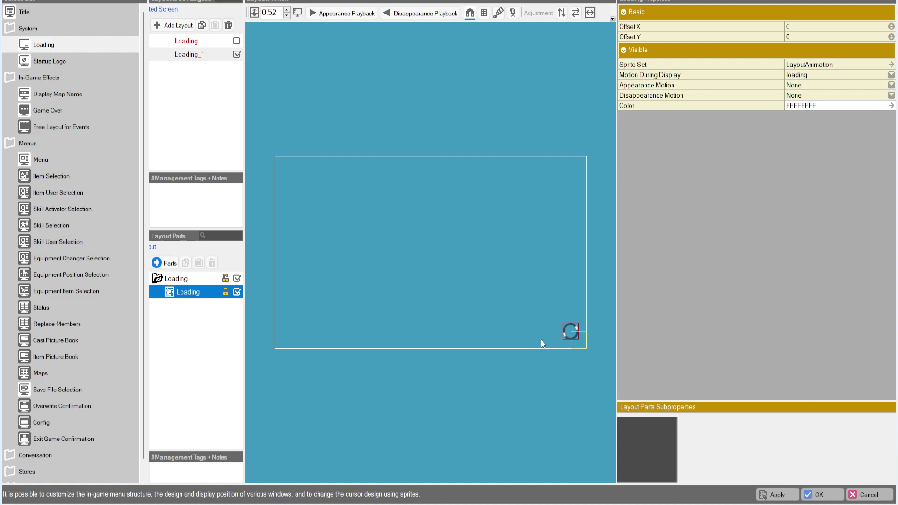
Enlarge the Loading container in the Loading_1 layout to about 71 by 71, positioned at about X 1209, Y 649.
{"action": "left_click", "coordinate": [561, 336]}
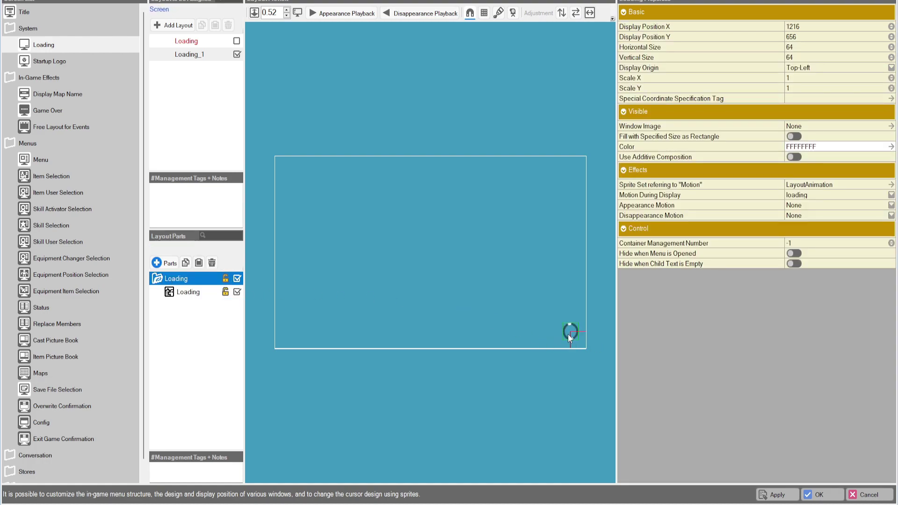
{"action": "mouse_move", "coordinate": [569, 331]}
{"action": "left_mouse_down"}
{"action": "mouse_move", "coordinate": [548, 314]}
{"action": "mouse_move", "coordinate": [576, 337]}
{"action": "mouse_move", "coordinate": [569, 331]}
{"action": "left_mouse_up"}
{"action": "left_click", "coordinate": [575, 373]}
{"action": "left_click", "coordinate": [184, 281]}
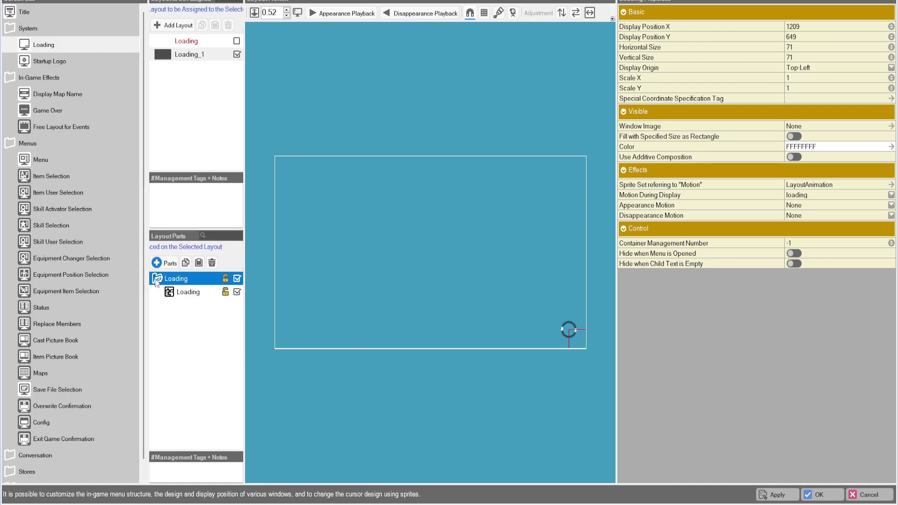
View the layout parts that can be added to the Loading_1 layout, and leave the list without adding any.
{"action": "left_click", "coordinate": [160, 262]}
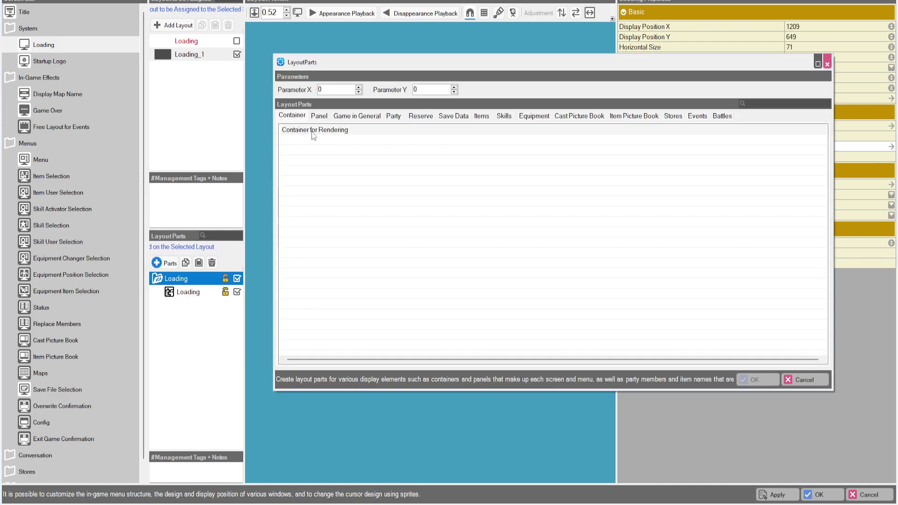
{"action": "left_click", "coordinate": [803, 380]}
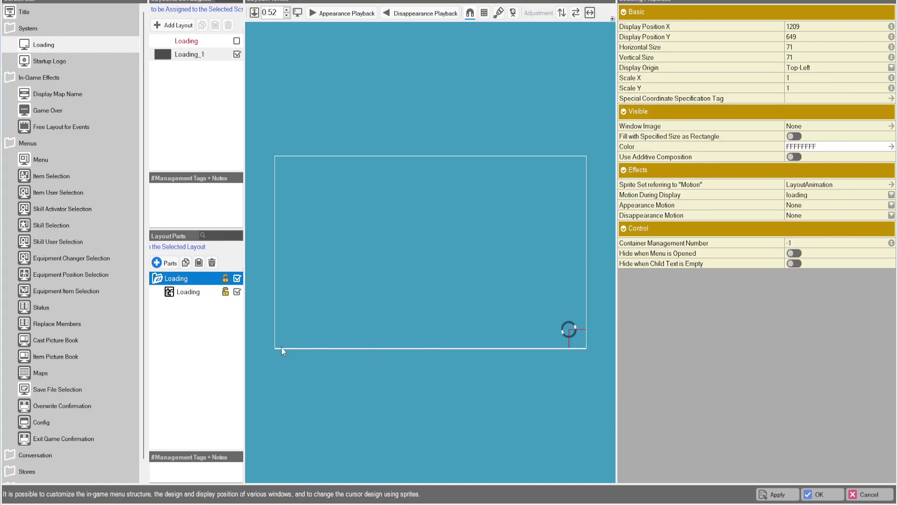
{"action": "left_click", "coordinate": [182, 290]}
{"action": "left_click", "coordinate": [574, 235]}
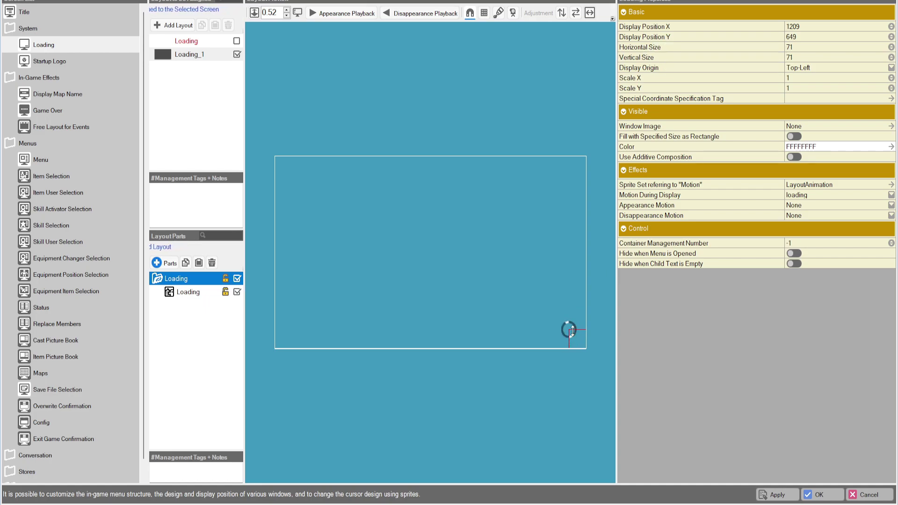
Examine the Loading part's LayoutAnimation sprite set, its loading motion and the Motion During Display options.
{"action": "left_click", "coordinate": [183, 293]}
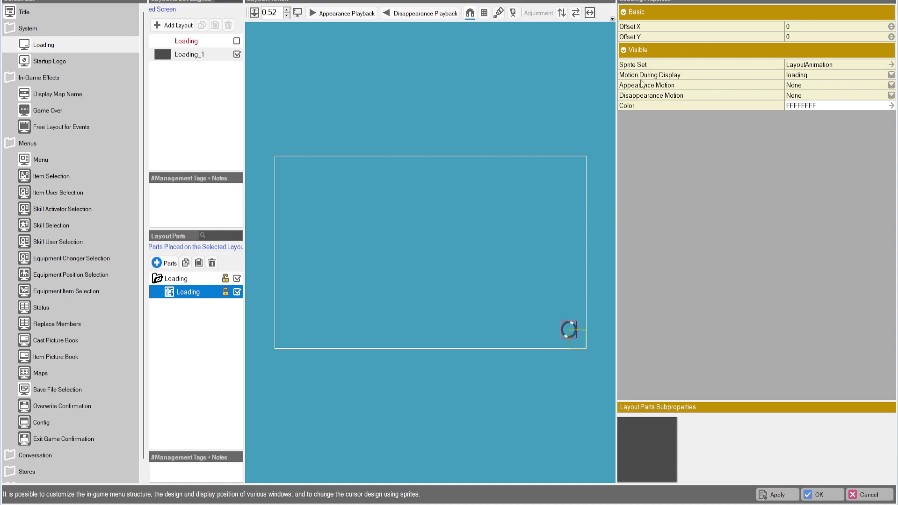
{"action": "left_click", "coordinate": [799, 65]}
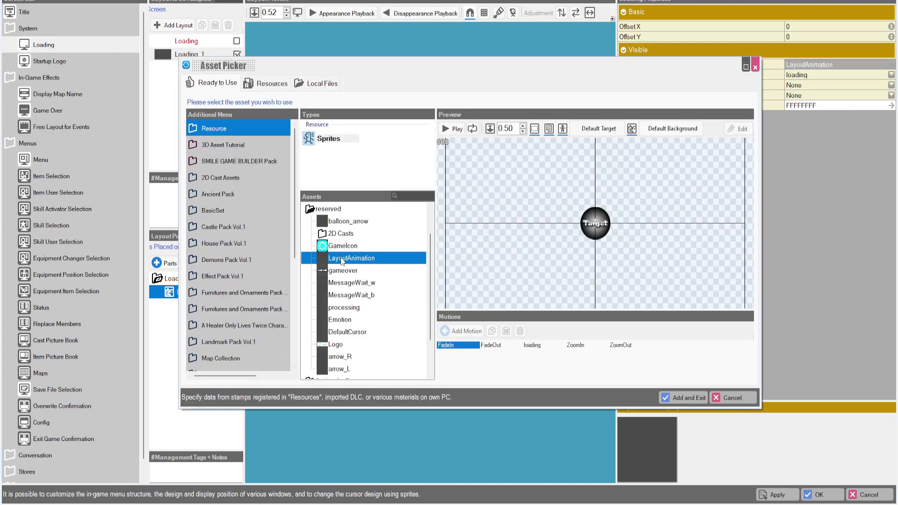
{"action": "left_click", "coordinate": [533, 346]}
{"action": "left_click", "coordinate": [733, 398]}
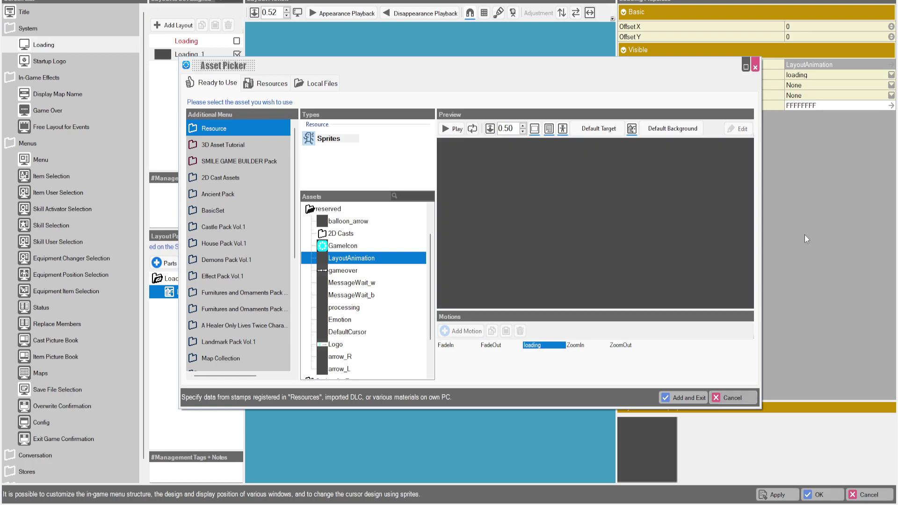
{"action": "left_click", "coordinate": [816, 75]}
{"action": "left_click", "coordinate": [816, 75]}
{"action": "left_click", "coordinate": [820, 108]}
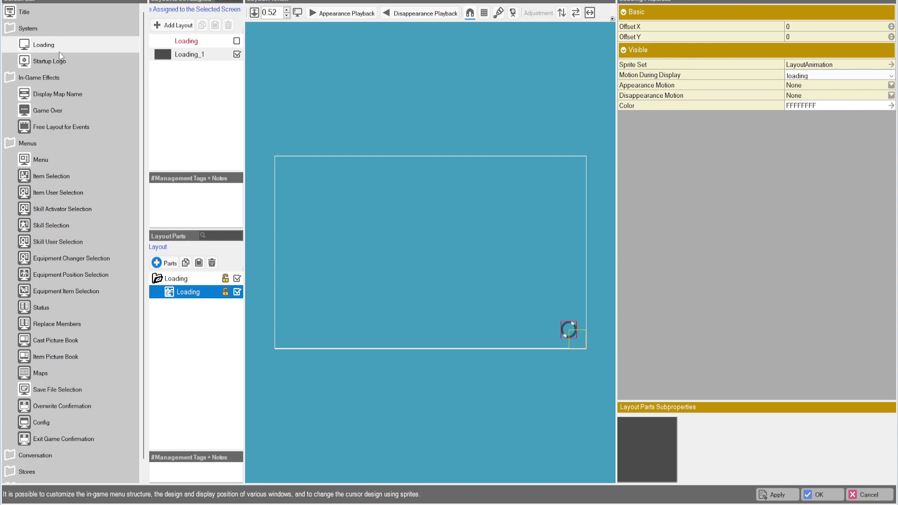
Compare the Startup Logo screen's Logo and Logo_1 layouts, and inspect the Background part of Logo_1.
{"action": "left_click", "coordinate": [54, 62]}
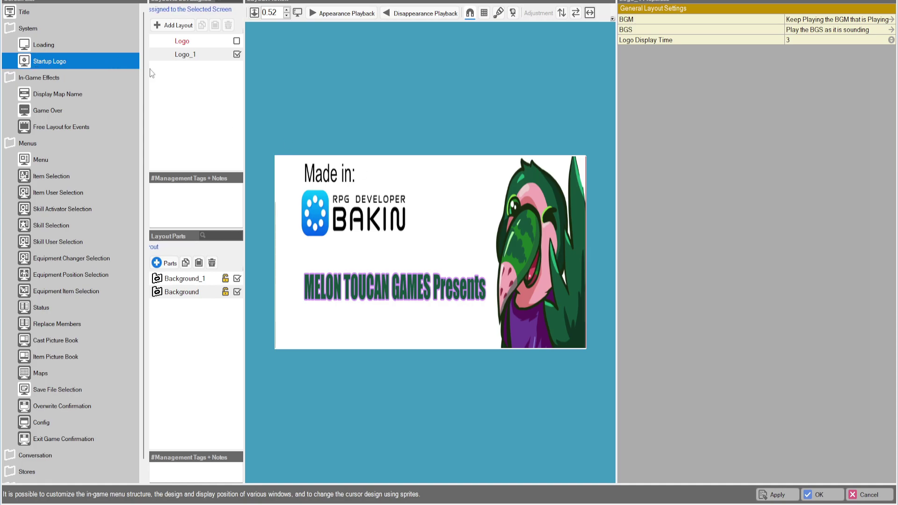
{"action": "left_click", "coordinate": [194, 55]}
{"action": "left_click", "coordinate": [185, 41]}
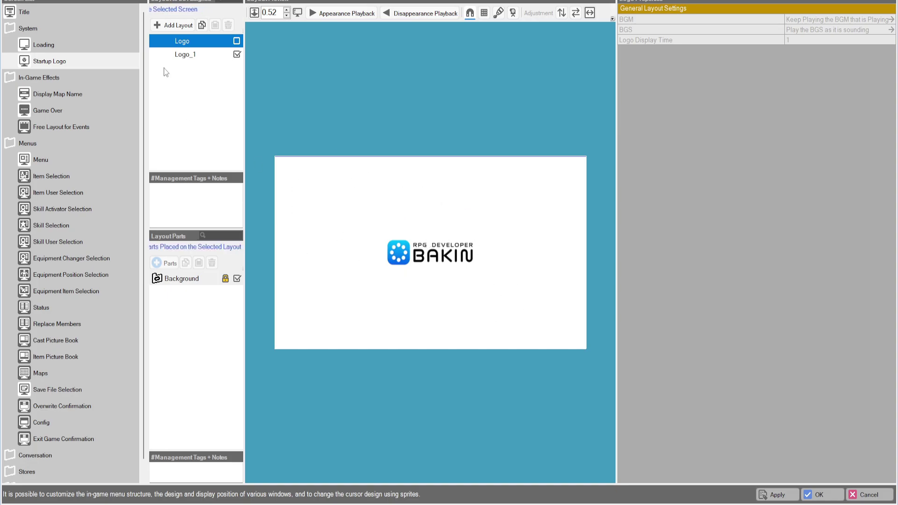
{"action": "left_click", "coordinate": [173, 56]}
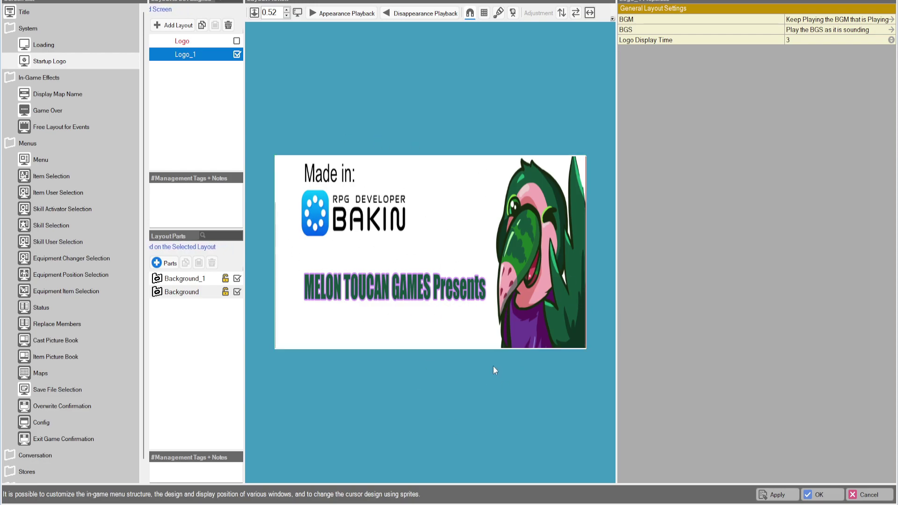
{"action": "left_click", "coordinate": [164, 294]}
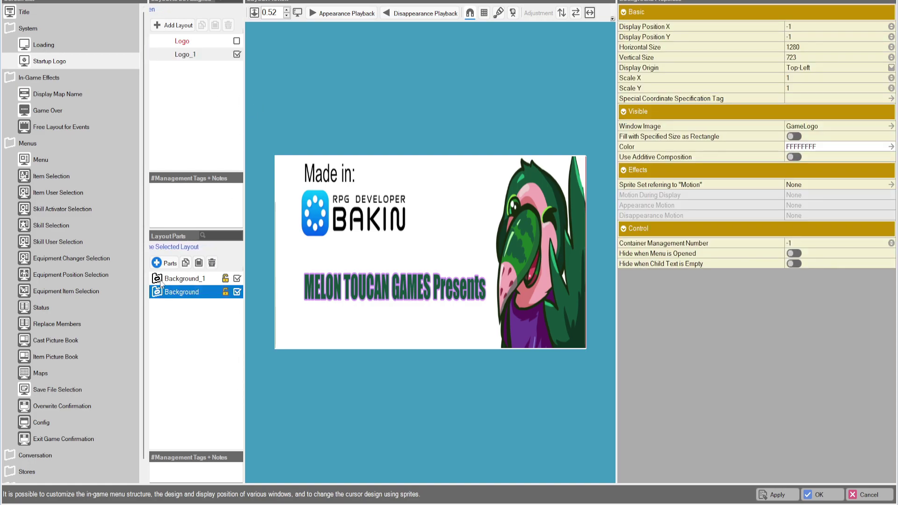
{"action": "left_click", "coordinate": [180, 43]}
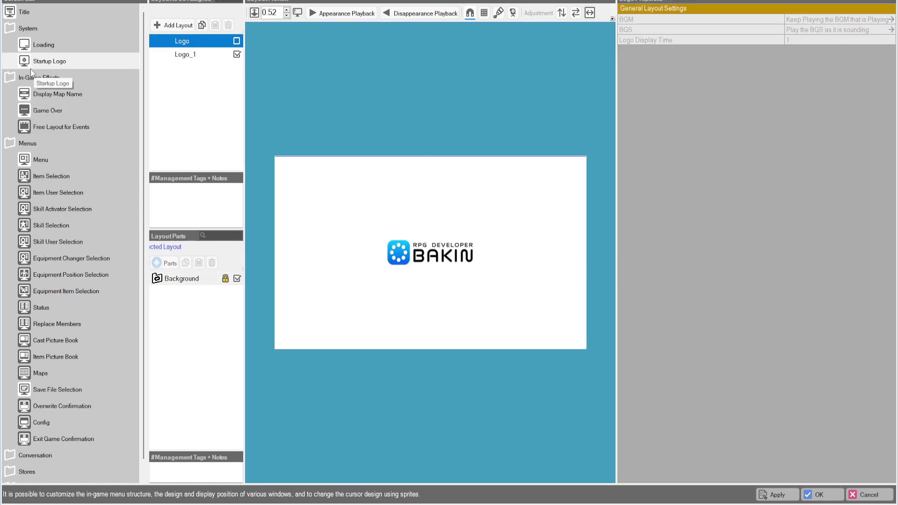
Open the Display Map Name screen under In-Game Effects and compare its two existing layouts.
{"action": "left_click", "coordinate": [60, 96]}
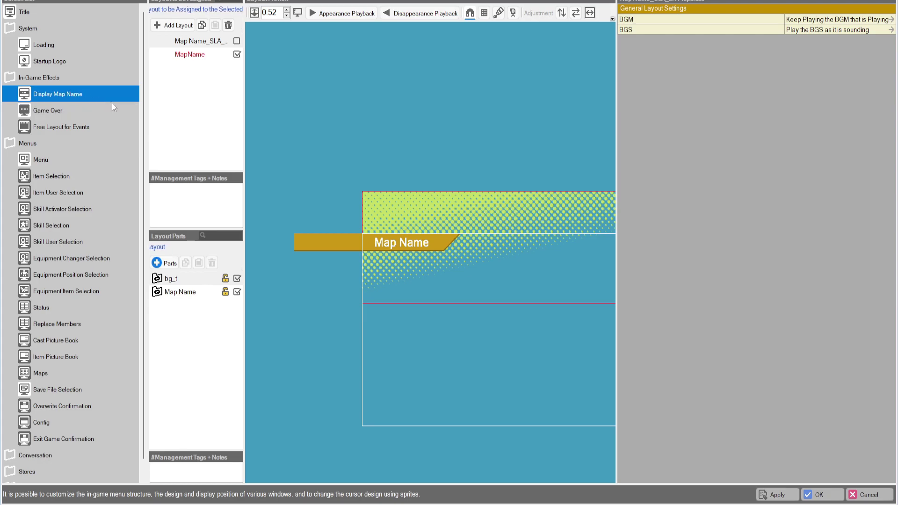
{"action": "left_click", "coordinate": [190, 52]}
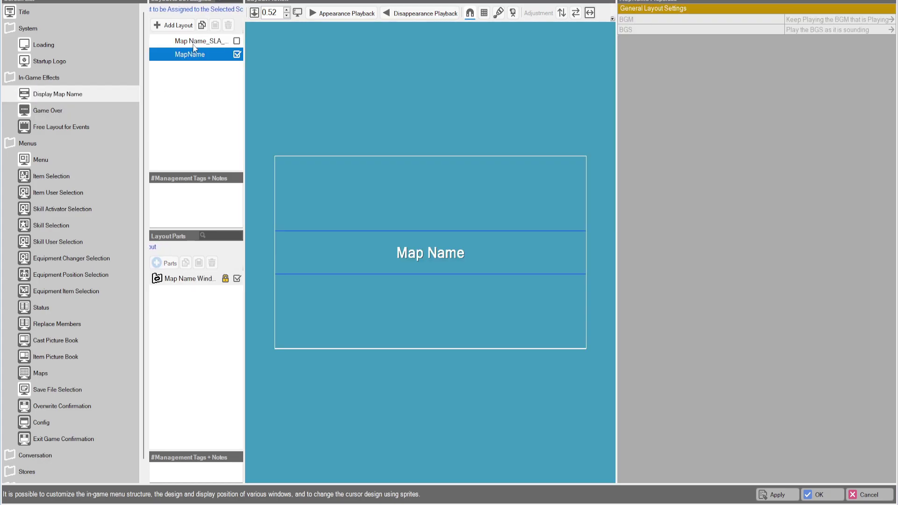
{"action": "left_click", "coordinate": [196, 41]}
Duplicate the MapName layout and assign the copy to the Display Map Name screen.
{"action": "left_click", "coordinate": [204, 55]}
{"action": "right_click", "coordinate": [203, 55]}
{"action": "left_click", "coordinate": [222, 72]}
{"action": "left_click", "coordinate": [214, 25]}
{"action": "left_click", "coordinate": [237, 71]}
{"action": "left_click", "coordinate": [237, 68]}
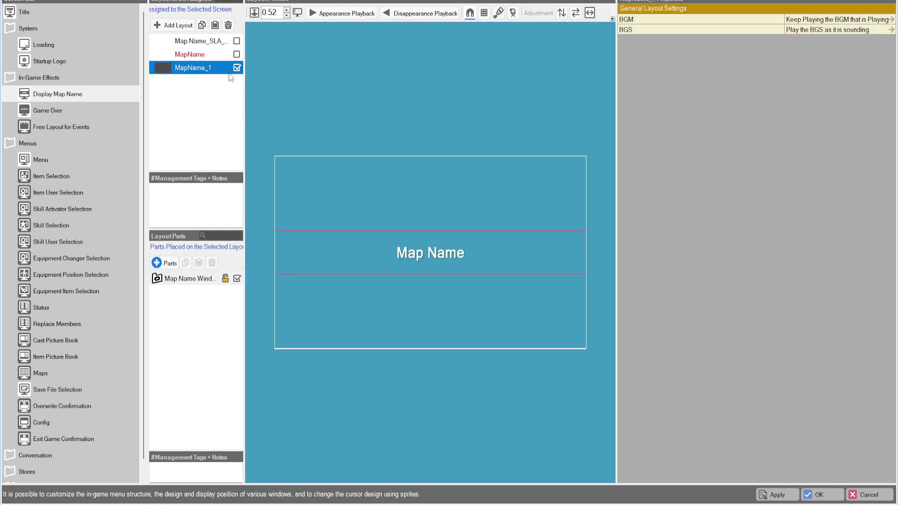
Play the MapName_1 layout's appearance and move the map name window up to about X 607, Y 78.
{"action": "left_click", "coordinate": [323, 15]}
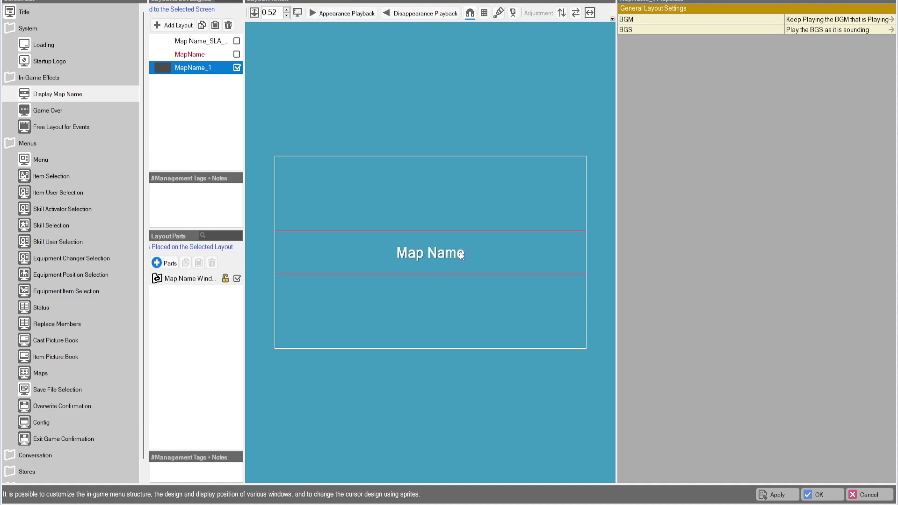
{"action": "left_click", "coordinate": [430, 235]}
{"action": "left_click_drag", "start_coordinate": [430, 235], "coordinate": [429, 182]}
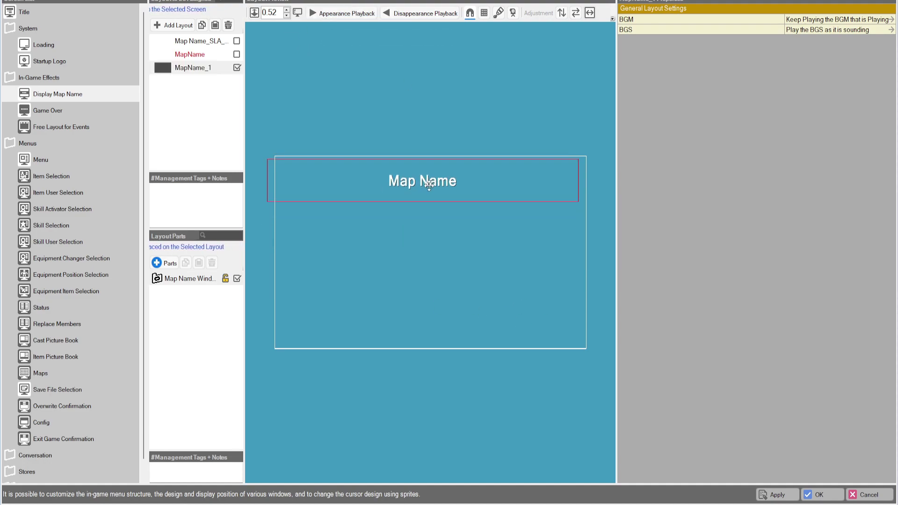
Set the Map Name Window container's window image to window_shadow_23 from the Layout Related Images folder.
{"action": "left_click", "coordinate": [188, 278]}
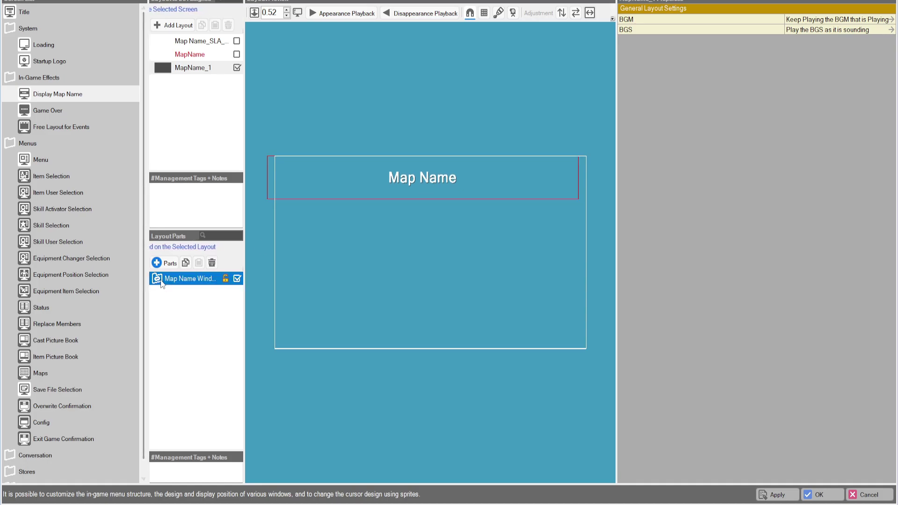
{"action": "left_click", "coordinate": [187, 292]}
{"action": "left_click", "coordinate": [157, 279]}
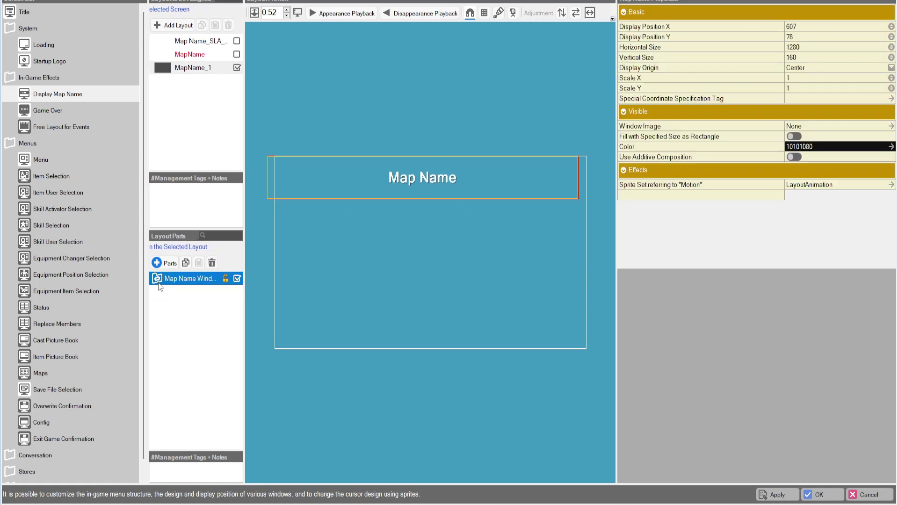
{"action": "left_click", "coordinate": [800, 125]}
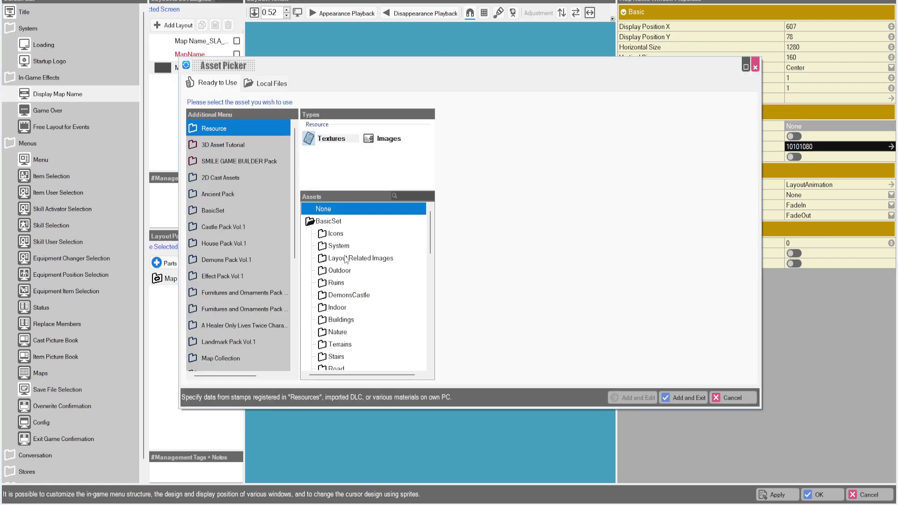
{"action": "left_click", "coordinate": [346, 259]}
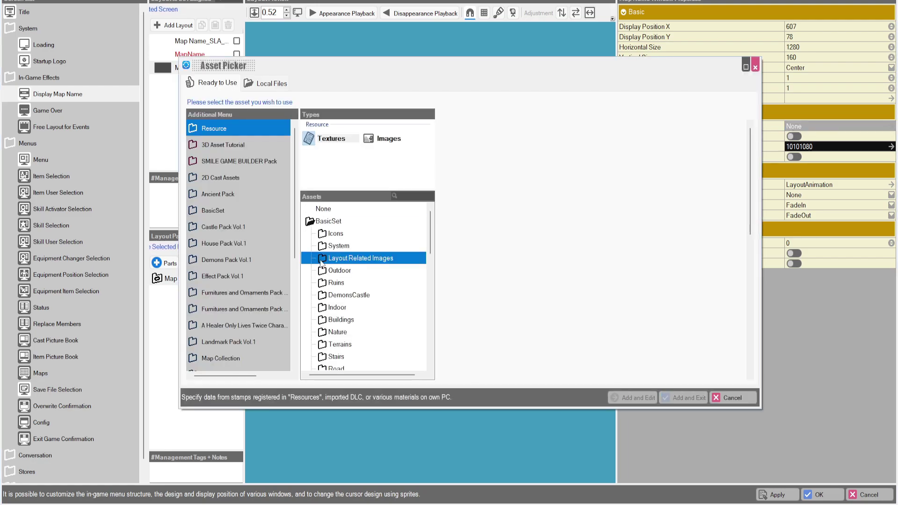
{"action": "left_click", "coordinate": [337, 246]}
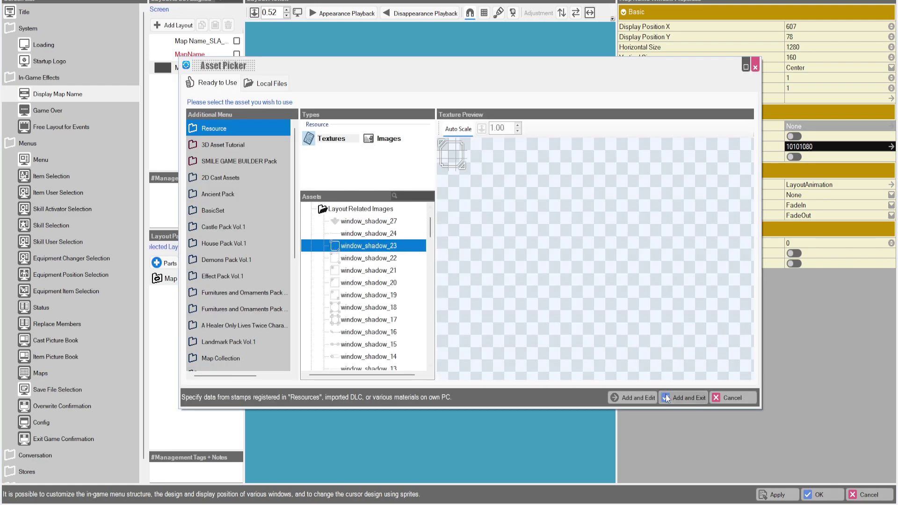
{"action": "left_click", "coordinate": [692, 399]}
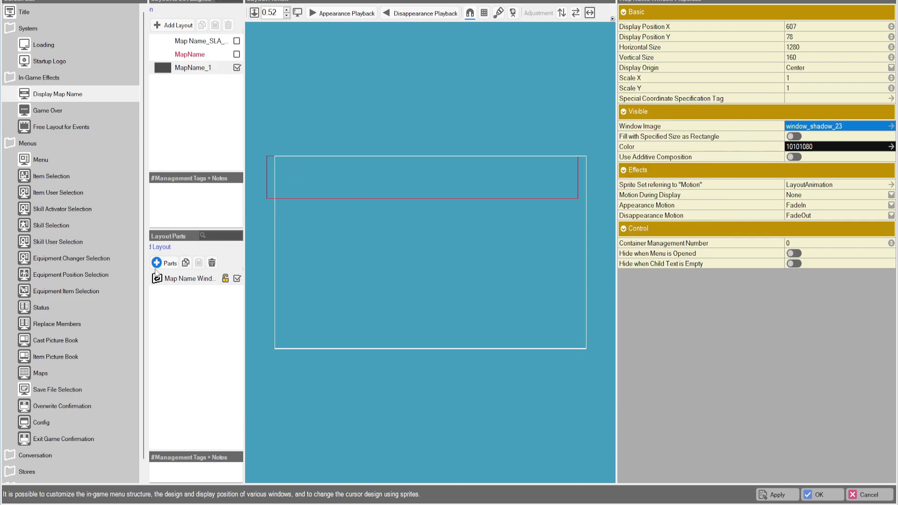
Enlarge the Map Name Window to a vertical size of about 256 and move it to about X 640, Y 125.
{"action": "left_click", "coordinate": [341, 190]}
{"action": "scroll", "coordinate": [346, 194], "scroll_direction": "down", "scroll_amount": 3}
{"action": "scroll", "coordinate": [346, 195], "scroll_direction": "up", "scroll_amount": 3}
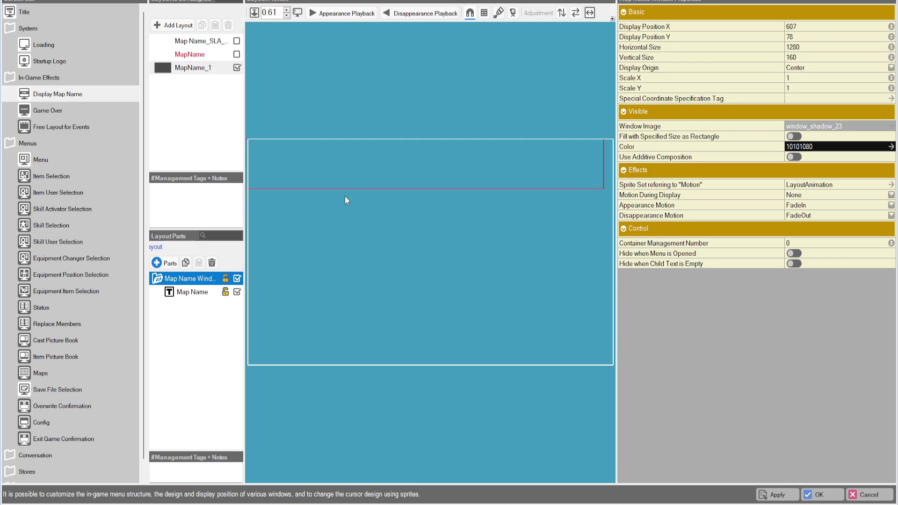
{"action": "left_click_drag", "start_coordinate": [315, 201], "coordinate": [321, 224]}
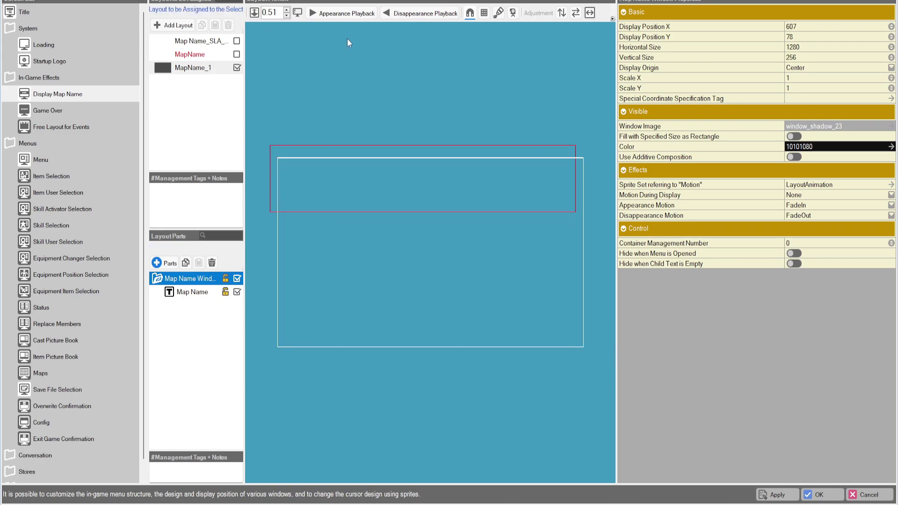
{"action": "left_click", "coordinate": [338, 13]}
{"action": "left_click_drag", "start_coordinate": [443, 165], "coordinate": [451, 178]}
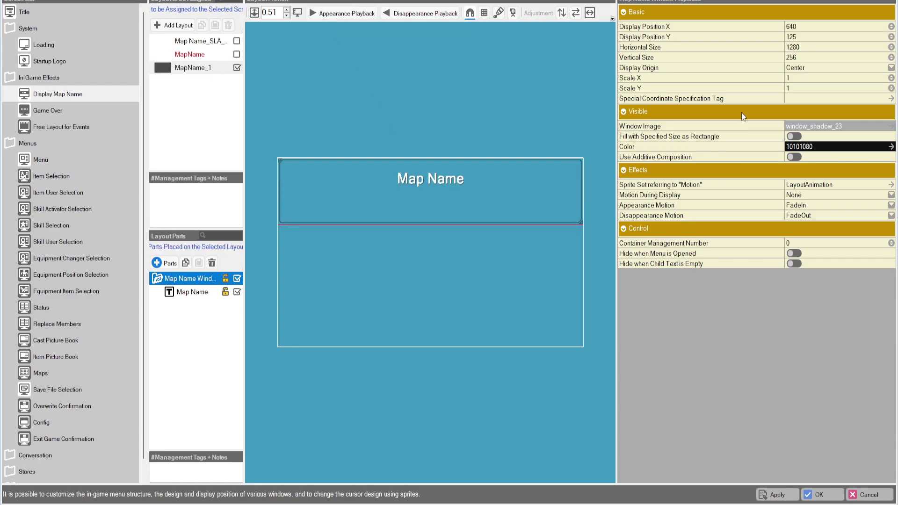
Set the Map Name Window's color to white (FFFFFFFF) and reduce its vertical size to about 190.
{"action": "left_click", "coordinate": [838, 147]}
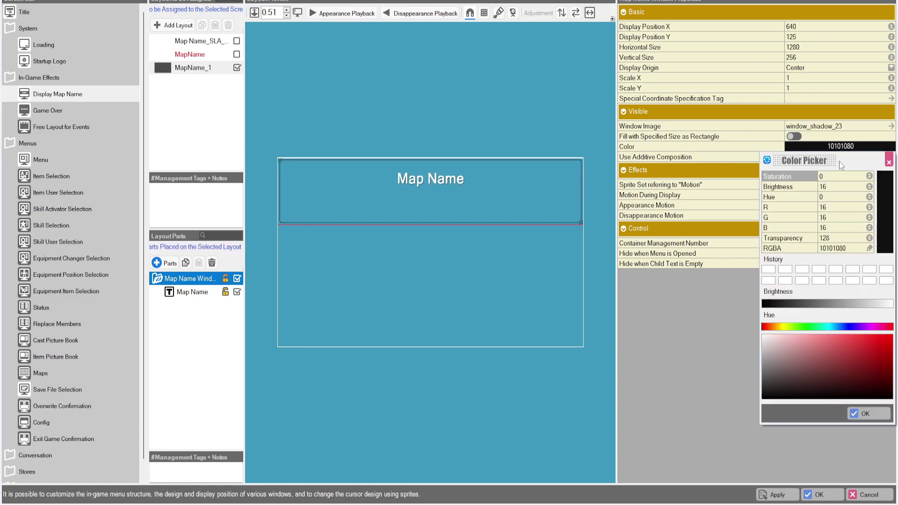
{"action": "left_click", "coordinate": [768, 271]}
{"action": "left_click", "coordinate": [864, 413]}
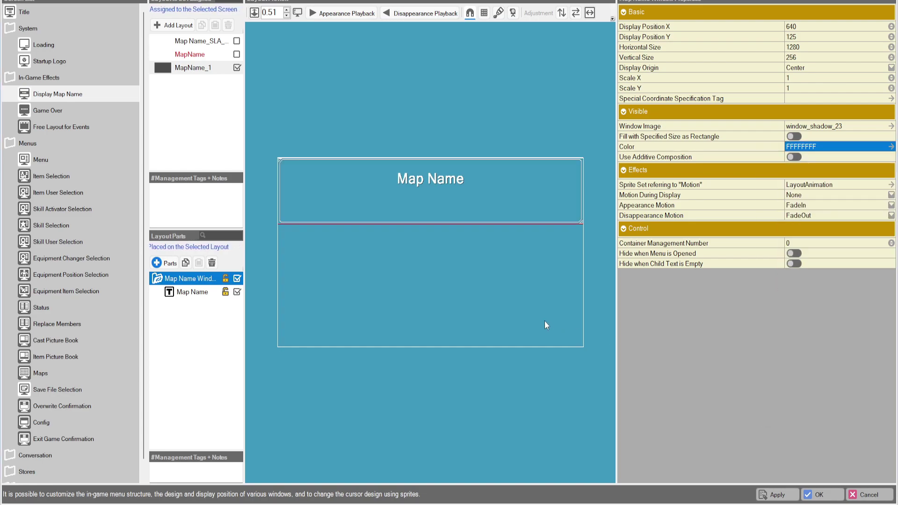
{"action": "left_click", "coordinate": [547, 325]}
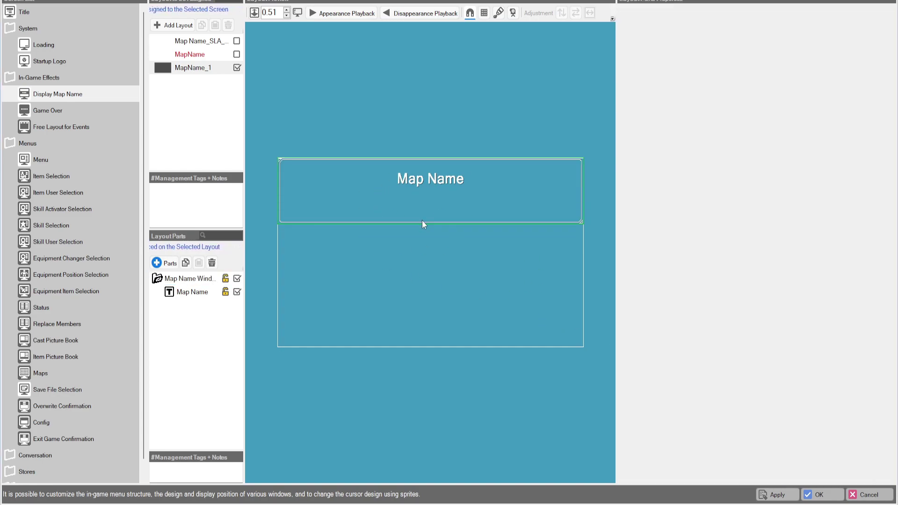
{"action": "left_click_drag", "start_coordinate": [422, 223], "coordinate": [429, 206]}
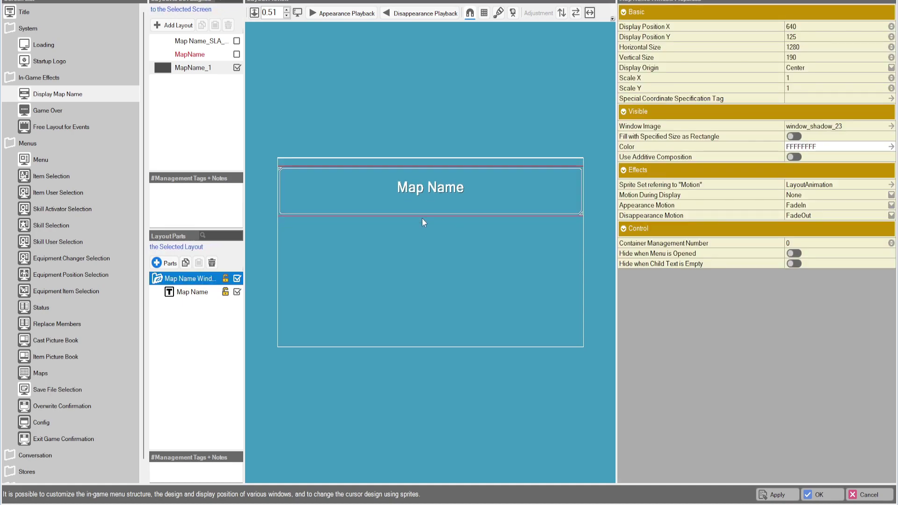
Duplicate the Map Name text part inside the Map Name Window and rename the copy Example Text.
{"action": "left_click", "coordinate": [178, 293]}
{"action": "right_click", "coordinate": [178, 293]}
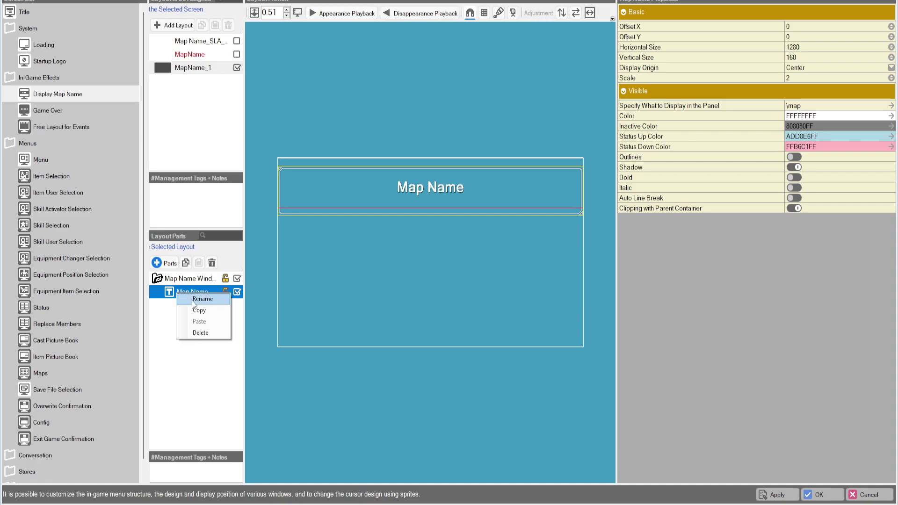
{"action": "left_click", "coordinate": [206, 311]}
{"action": "right_click", "coordinate": [189, 296]}
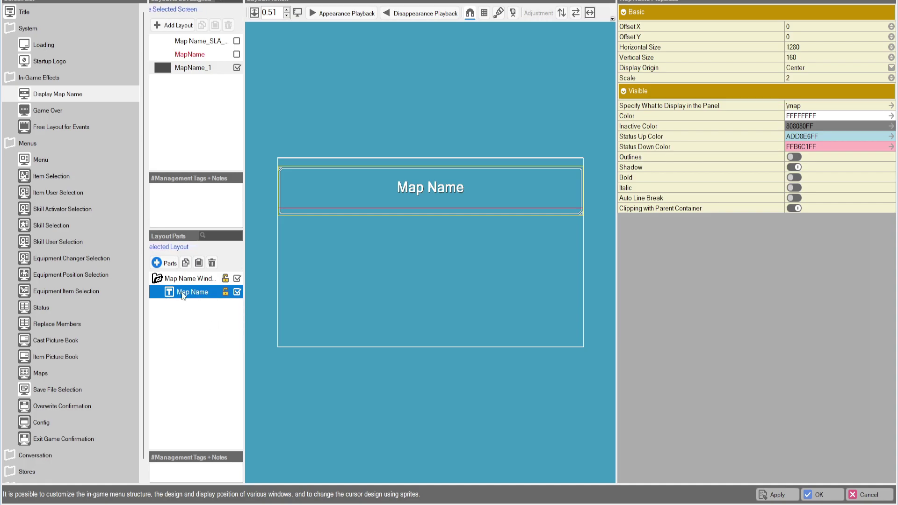
{"action": "left_click", "coordinate": [236, 327]}
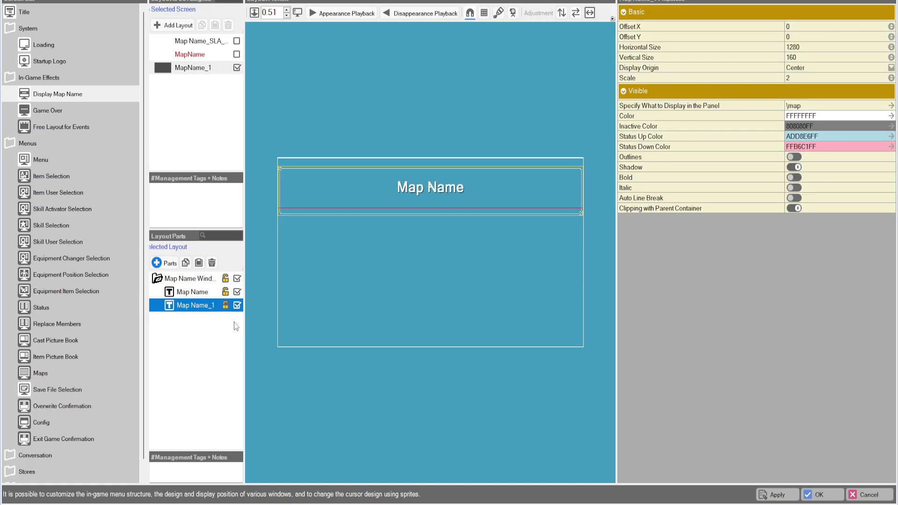
{"action": "left_click", "coordinate": [206, 306]}
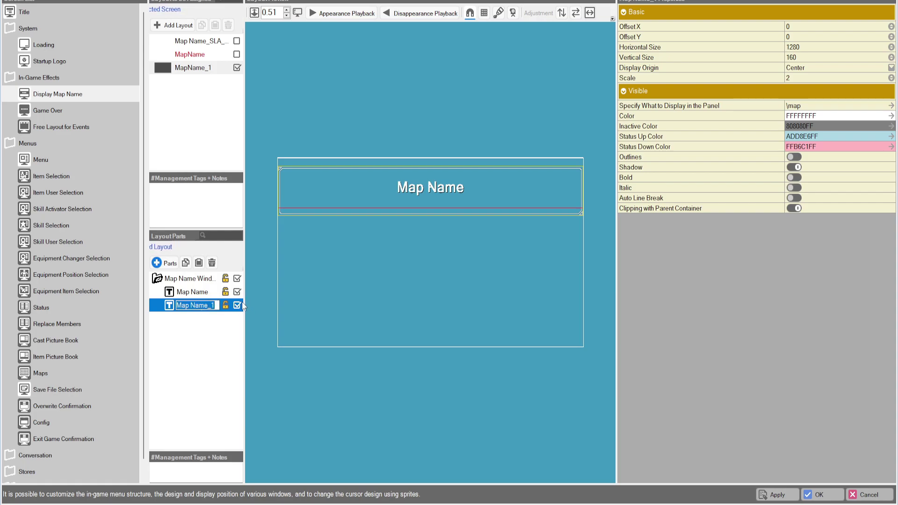
{"action": "type", "text": "Example Text"}
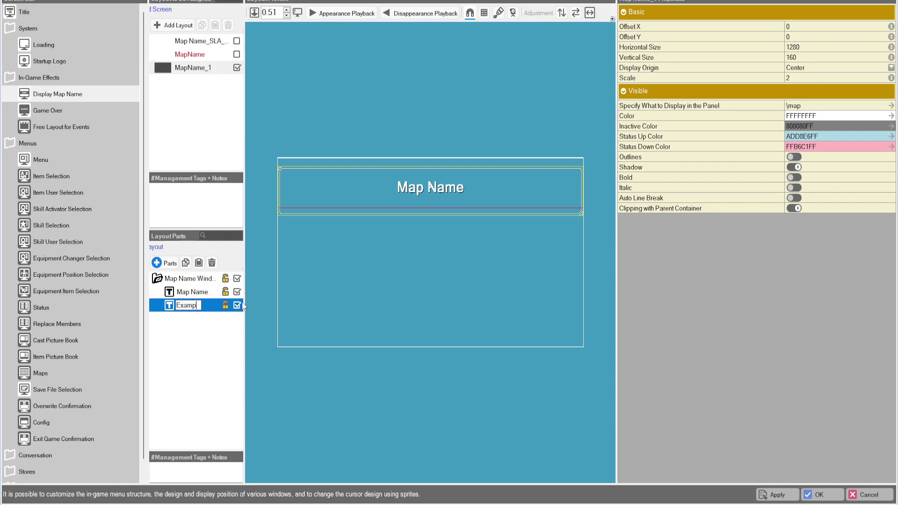
{"action": "key", "text": "Return"}
Replace the Example Text part's displayed content with the current play time special format, \time.
{"action": "left_click", "coordinate": [790, 106]}
{"action": "left_click_drag", "start_coordinate": [612, 74], "coordinate": [646, 150]}
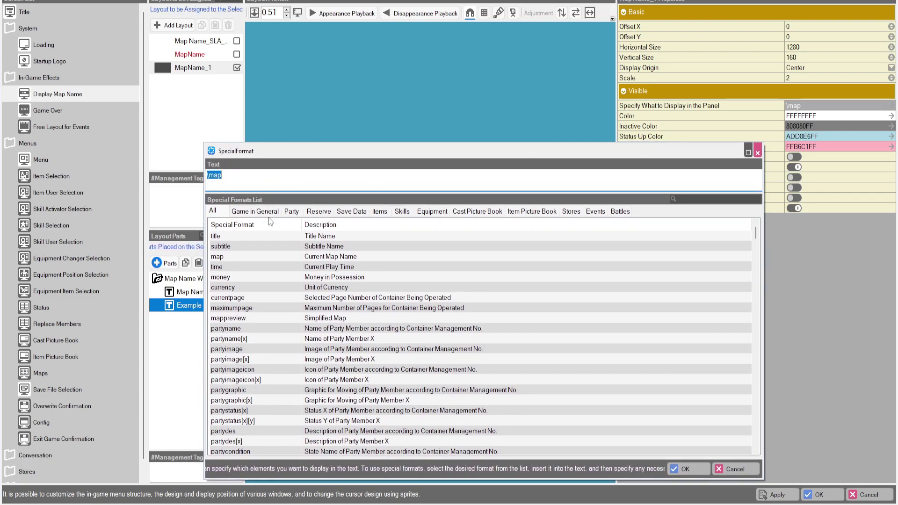
{"action": "scroll", "coordinate": [323, 303], "scroll_direction": "down", "scroll_amount": 6}
{"action": "scroll", "coordinate": [323, 300], "scroll_direction": "up", "scroll_amount": 15}
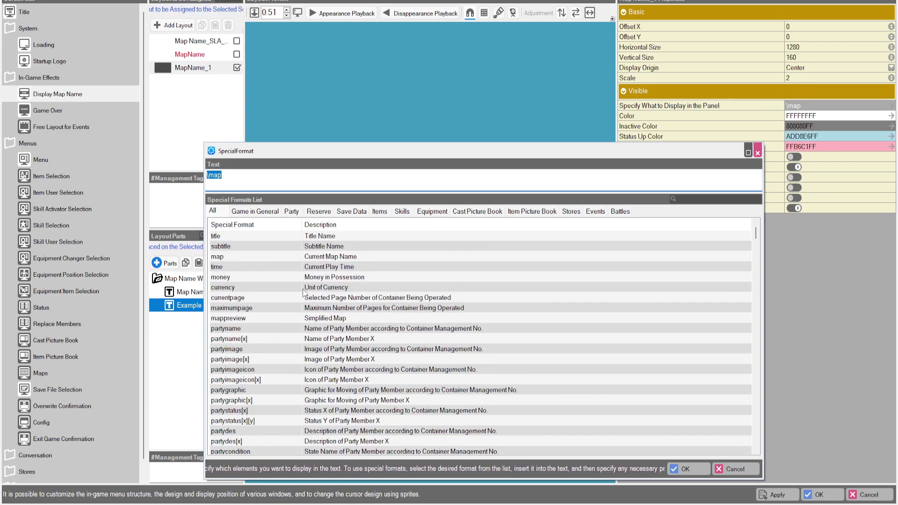
{"action": "scroll", "coordinate": [301, 292], "scroll_direction": "down", "scroll_amount": 10}
{"action": "scroll", "coordinate": [299, 290], "scroll_direction": "up", "scroll_amount": 10}
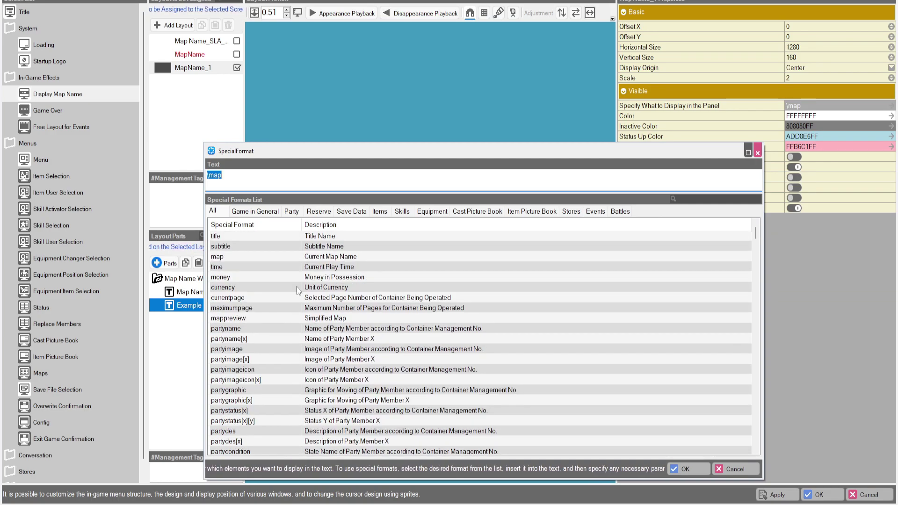
{"action": "left_click", "coordinate": [255, 211]}
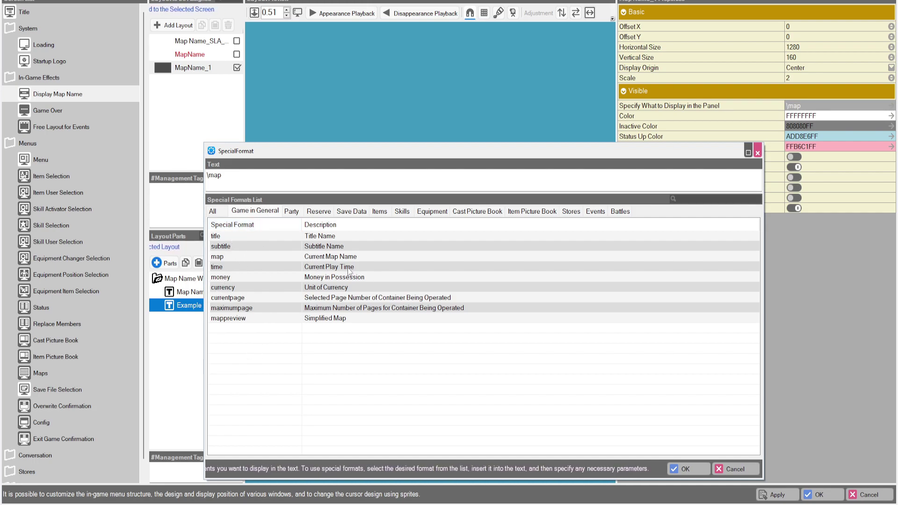
{"action": "double_click", "coordinate": [324, 268]}
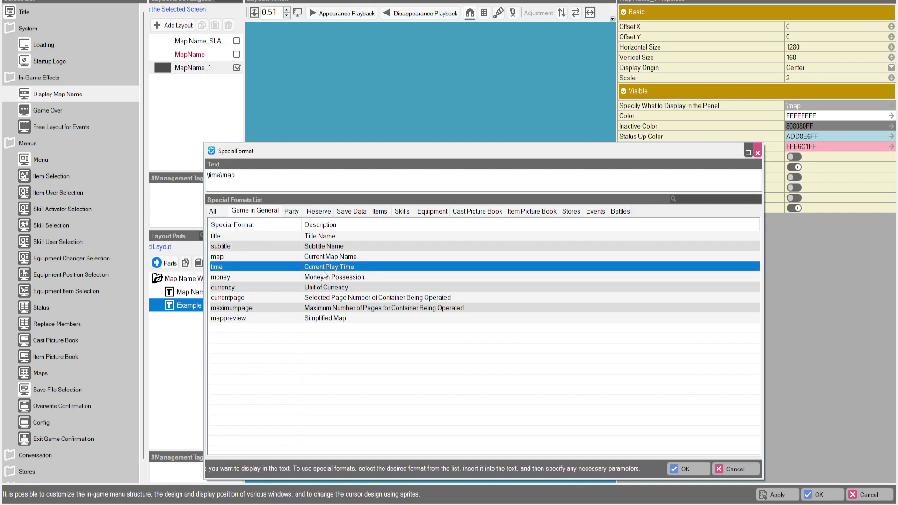
{"action": "key", "text": "Tab"}
{"action": "key", "text": "BackSpace"}
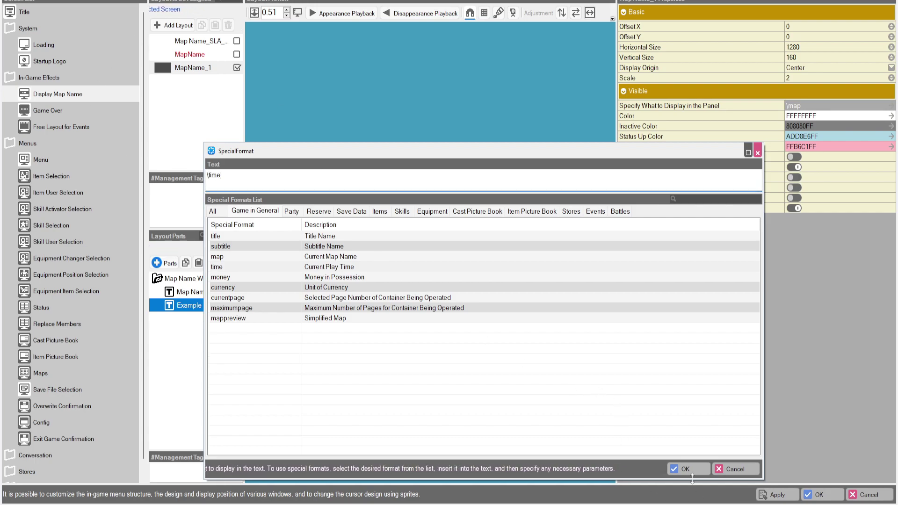
{"action": "left_click", "coordinate": [686, 469]}
Move the Example Text part down to about Offset Y 66 and accept the layout changes.
{"action": "left_click_drag", "start_coordinate": [417, 200], "coordinate": [418, 212]}
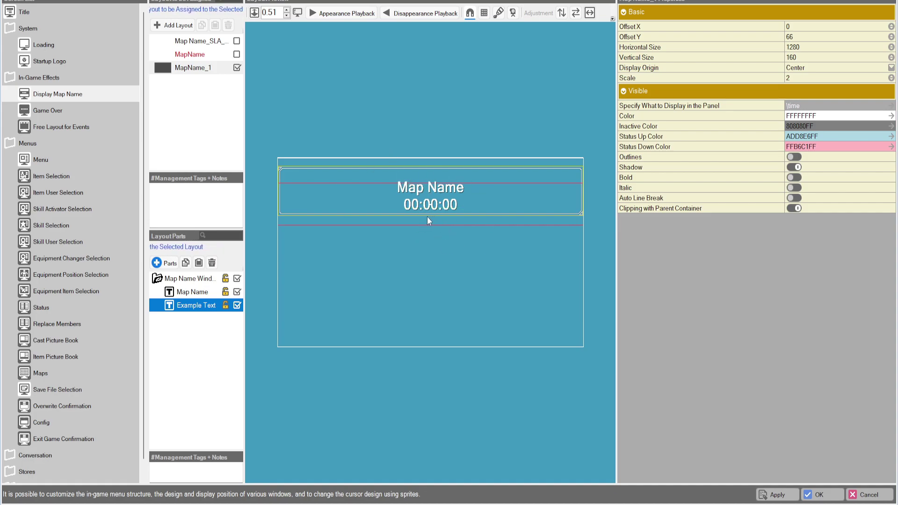
{"action": "left_click", "coordinate": [822, 495]}
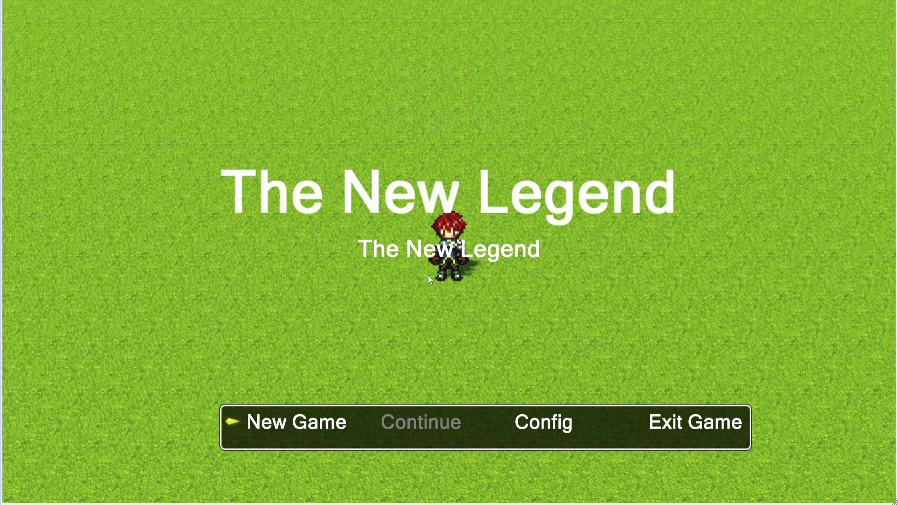
Start a new game in the test play, and return to the Layout Tool to inspect the Map Name Window container.
{"action": "key", "text": "Return"}
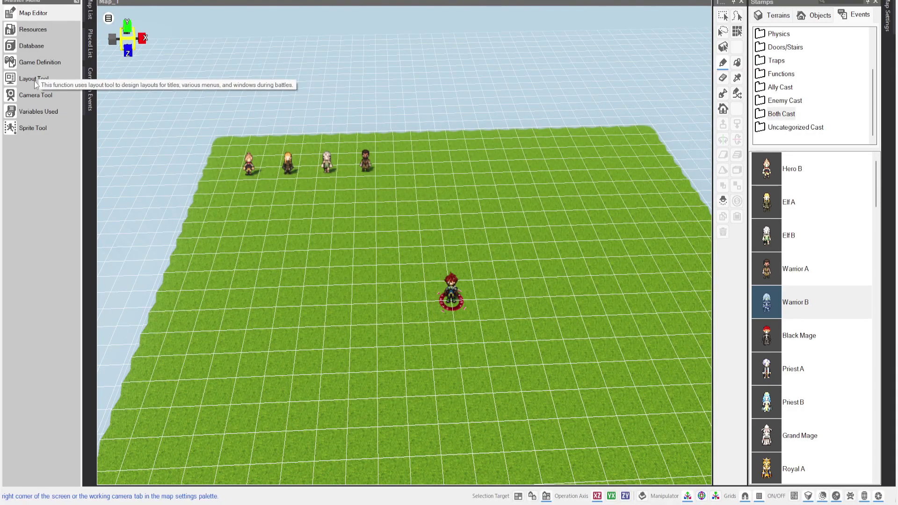
{"action": "left_click", "coordinate": [35, 81]}
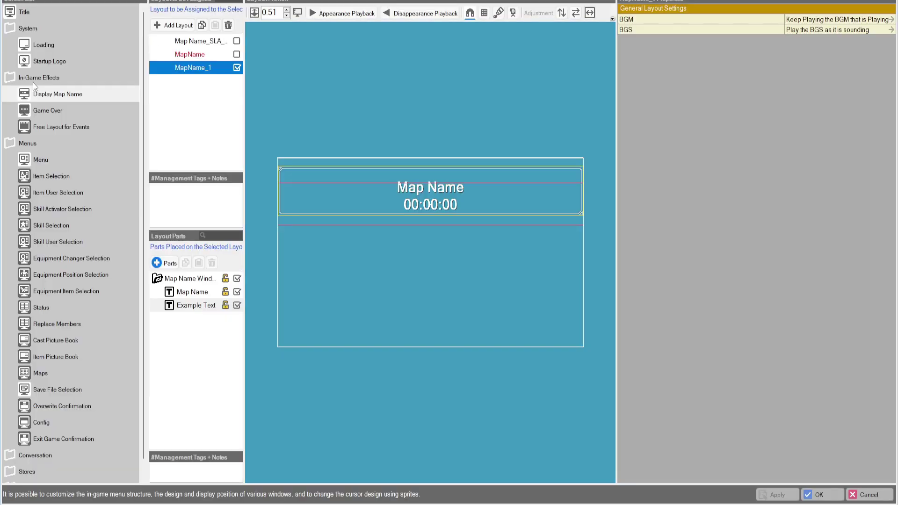
{"action": "left_click", "coordinate": [170, 280]}
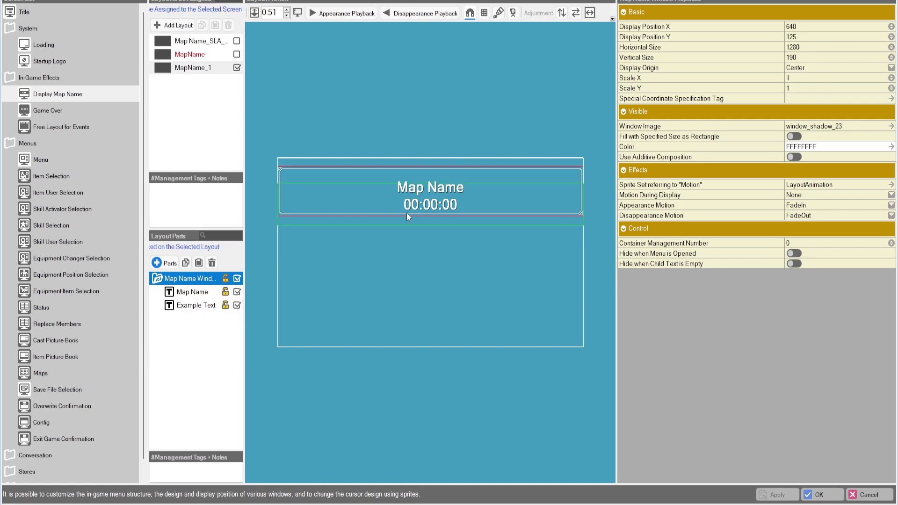
On the Game Over screen, duplicate the GameOver layout, assign the copy to the screen and select its Game Over sprite part.
{"action": "left_click", "coordinate": [45, 111]}
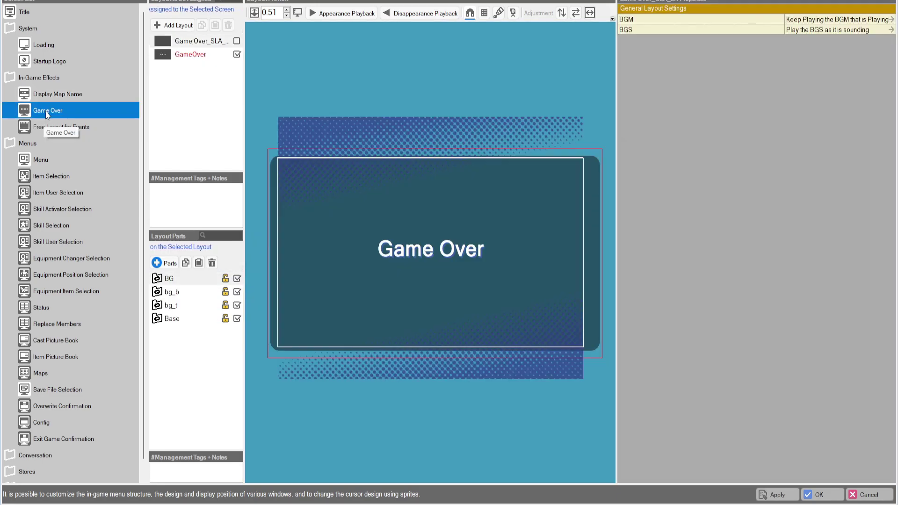
{"action": "left_click", "coordinate": [192, 55]}
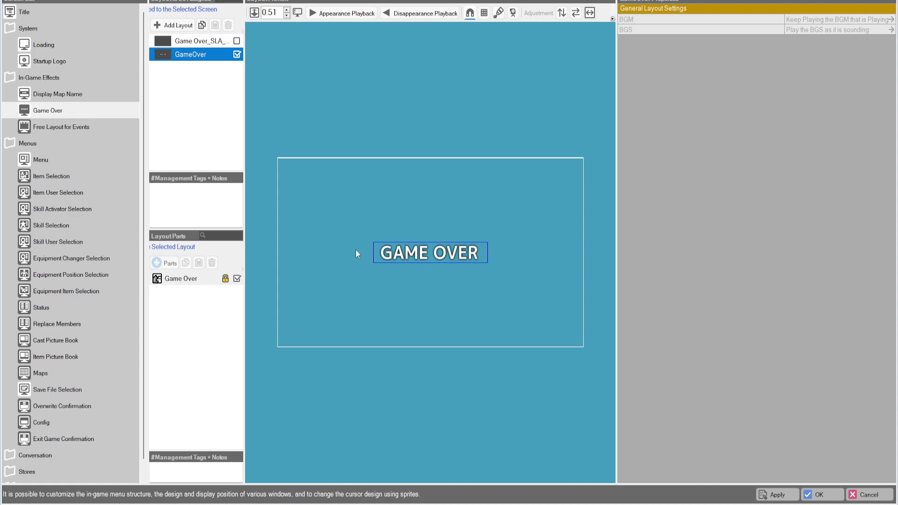
{"action": "right_click", "coordinate": [183, 59]}
{"action": "left_click", "coordinate": [193, 78]}
{"action": "right_click", "coordinate": [183, 50]}
{"action": "left_click", "coordinate": [197, 81]}
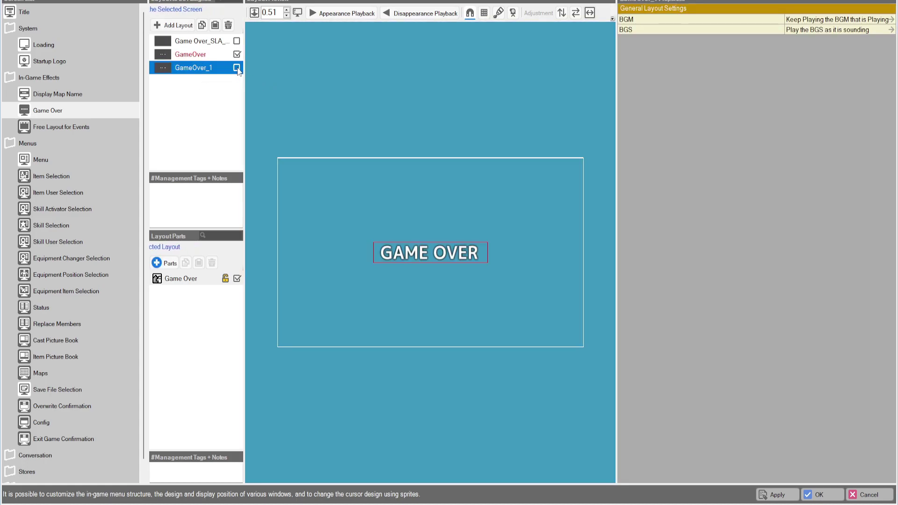
{"action": "left_click", "coordinate": [178, 279]}
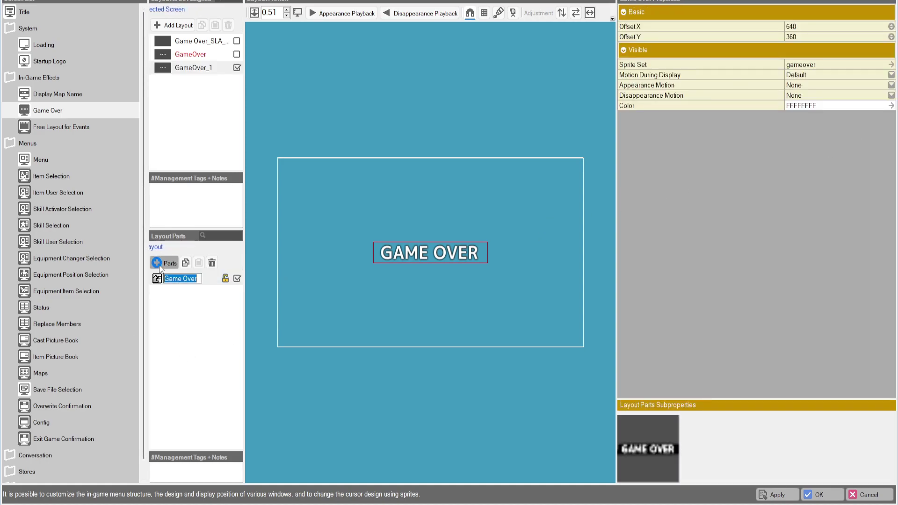
Add a new layout called Name to the Free Layout for Events screen.
{"action": "left_click", "coordinate": [31, 129]}
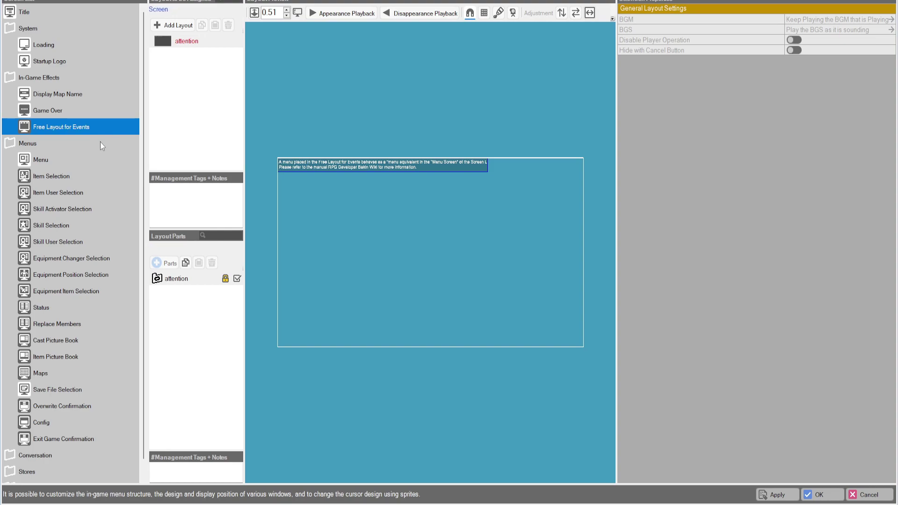
{"action": "left_click", "coordinate": [171, 279]}
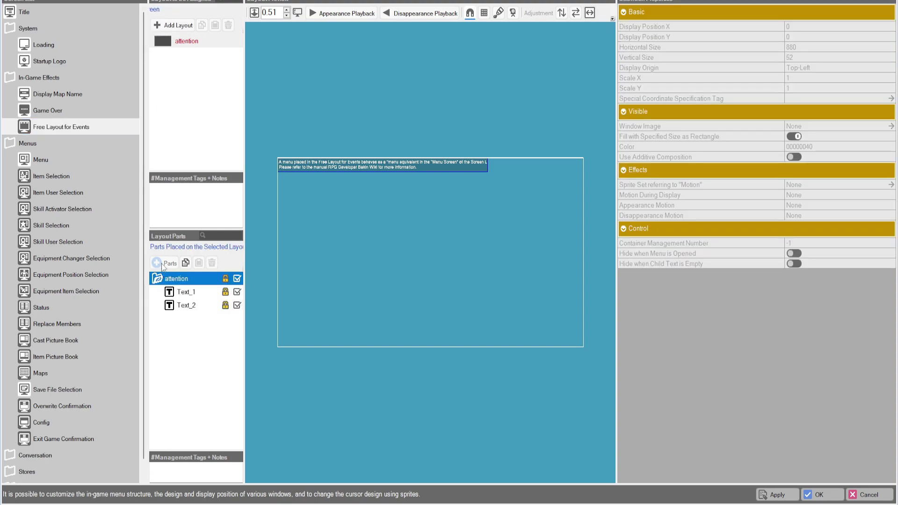
{"action": "left_click", "coordinate": [174, 25]}
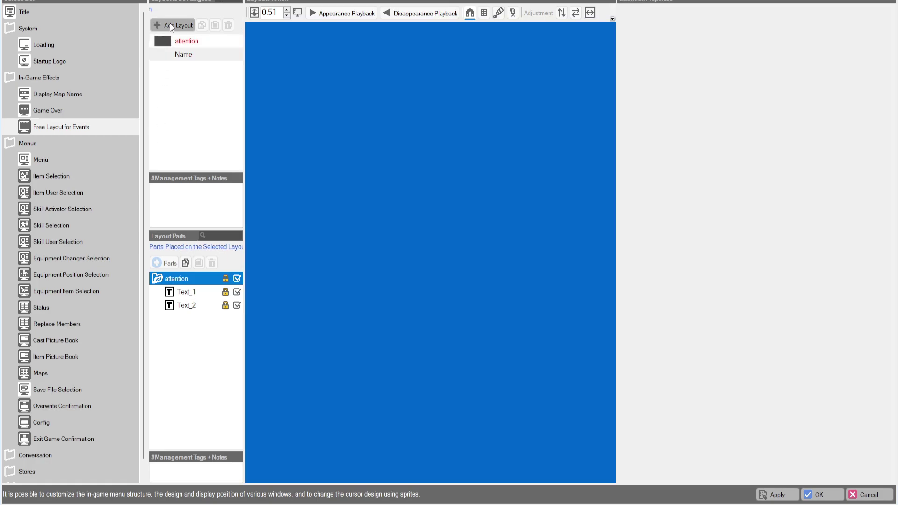
{"action": "double_click", "coordinate": [181, 55]}
{"action": "key", "text": "Return"}
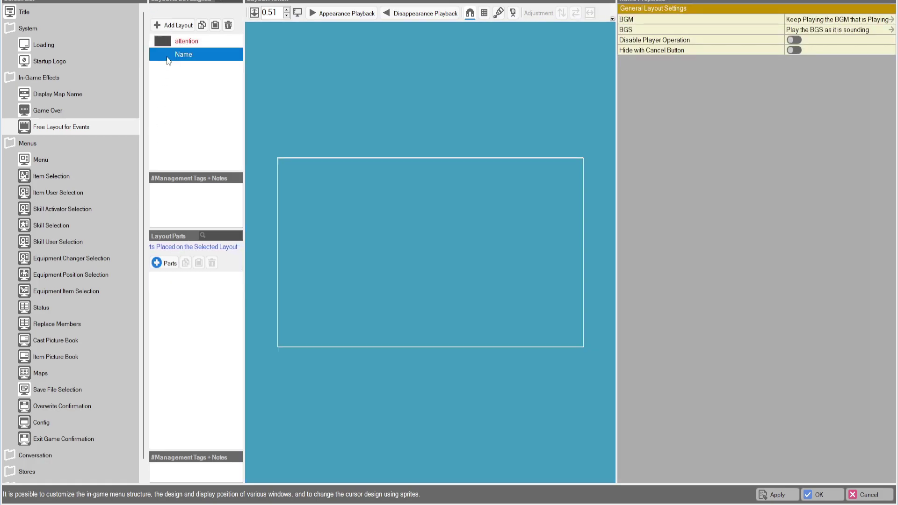
Add a Container for Rendering to the Name layout, about 607 by 416 in size, and place it at about X 338, Y 175.
{"action": "left_click", "coordinate": [167, 264]}
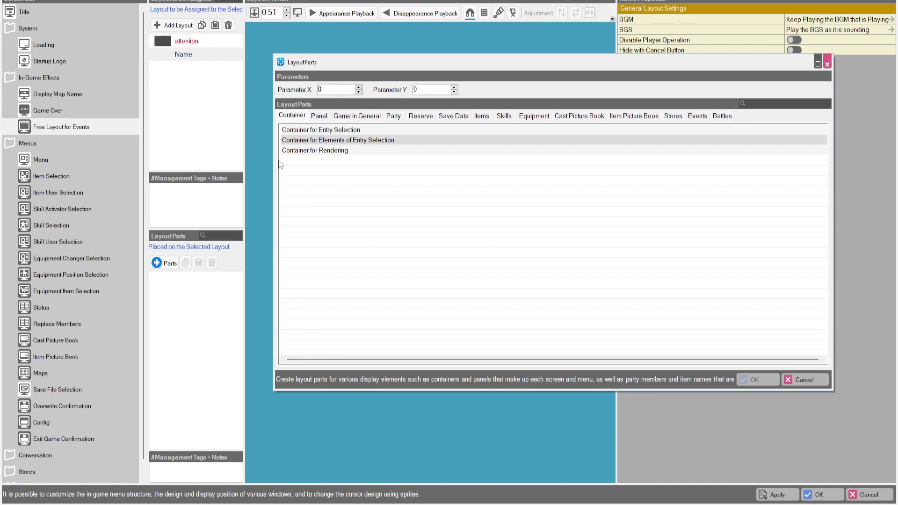
{"action": "left_click", "coordinate": [349, 150]}
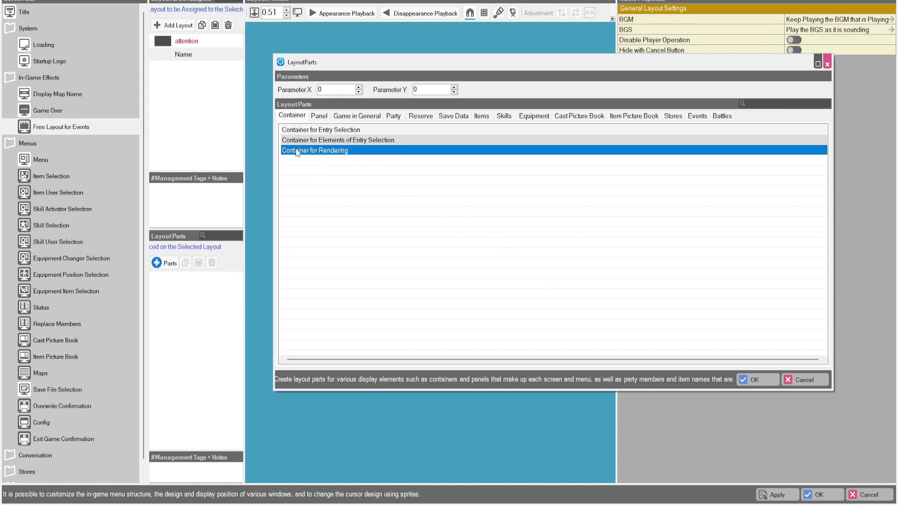
{"action": "left_click_drag", "start_coordinate": [406, 62], "coordinate": [400, 44]}
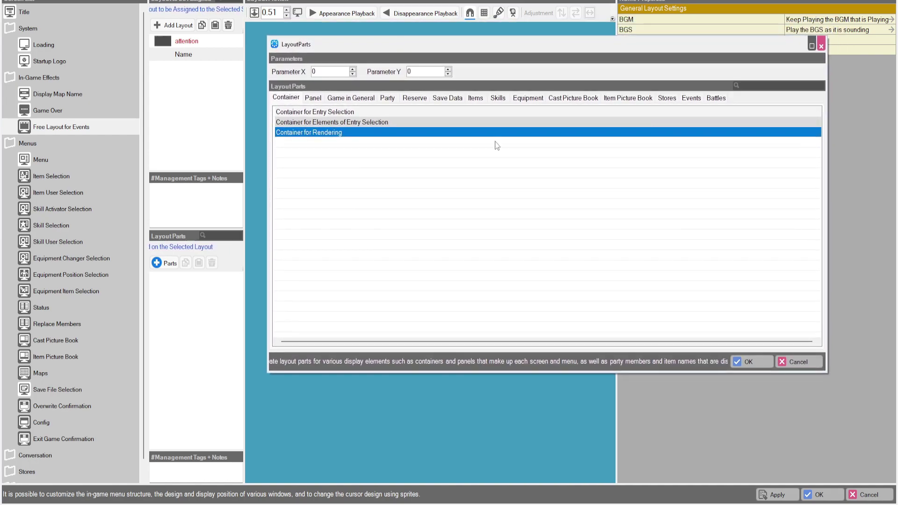
{"action": "left_click", "coordinate": [755, 361]}
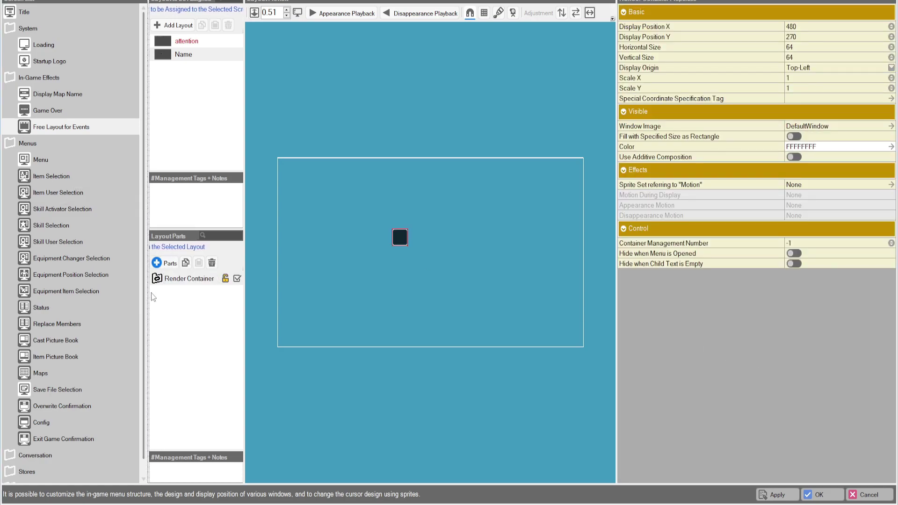
{"action": "key", "text": "Return"}
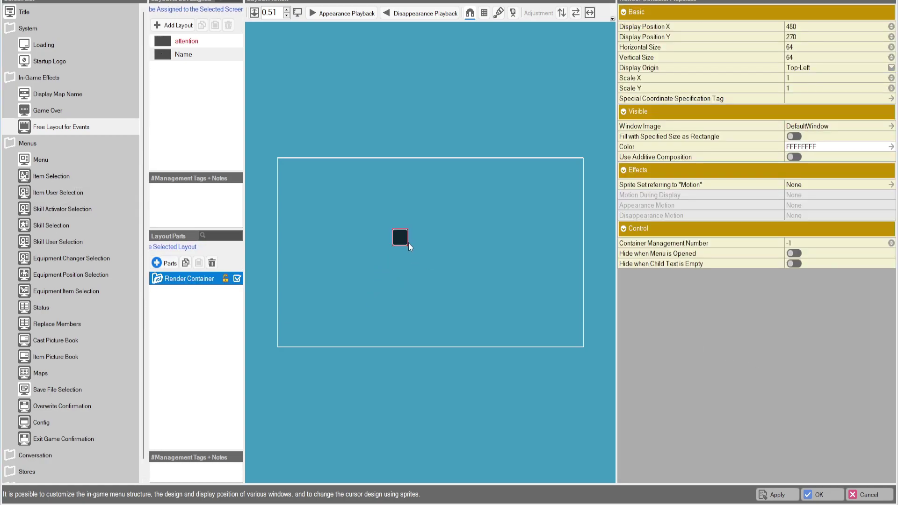
{"action": "left_click_drag", "start_coordinate": [407, 245], "coordinate": [537, 336]}
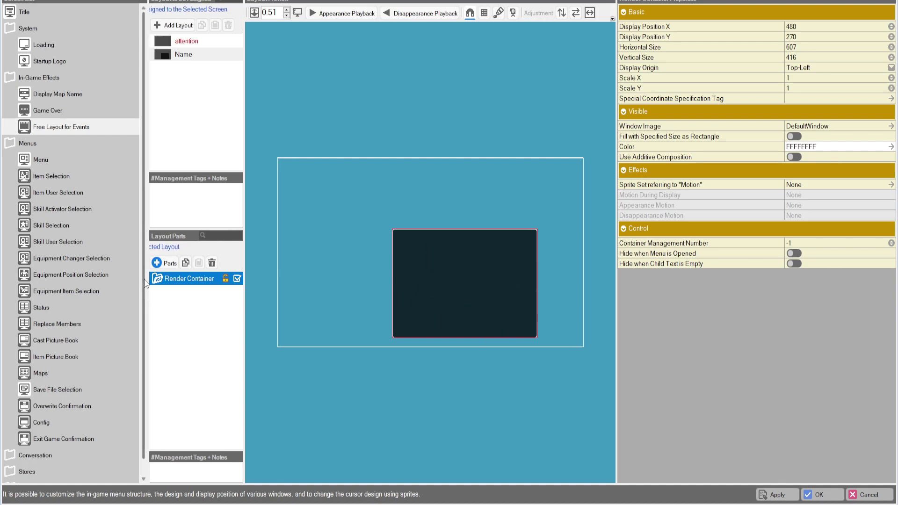
{"action": "left_click_drag", "start_coordinate": [491, 311], "coordinate": [399, 244]}
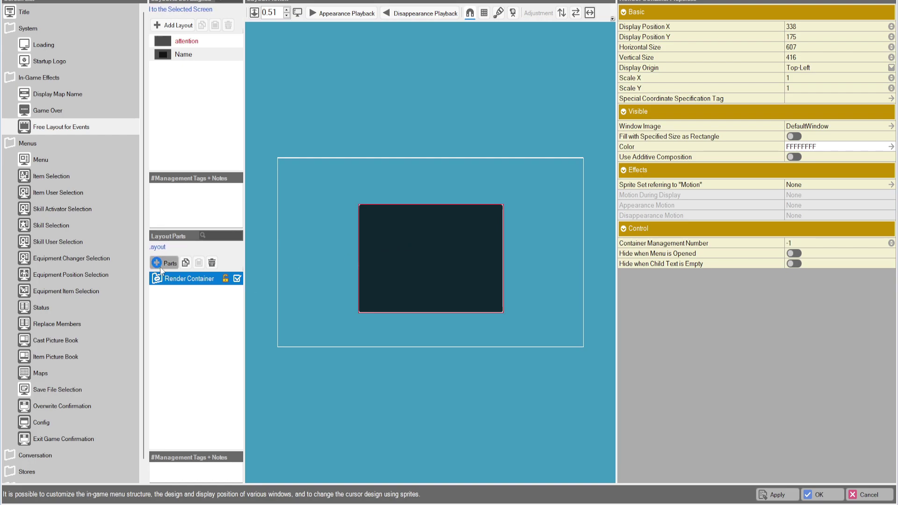
Add a Panel for Slider Operation to the Name layout and resize it to about 542 by 55 at Offset Y -39.
{"action": "left_click", "coordinate": [164, 263]}
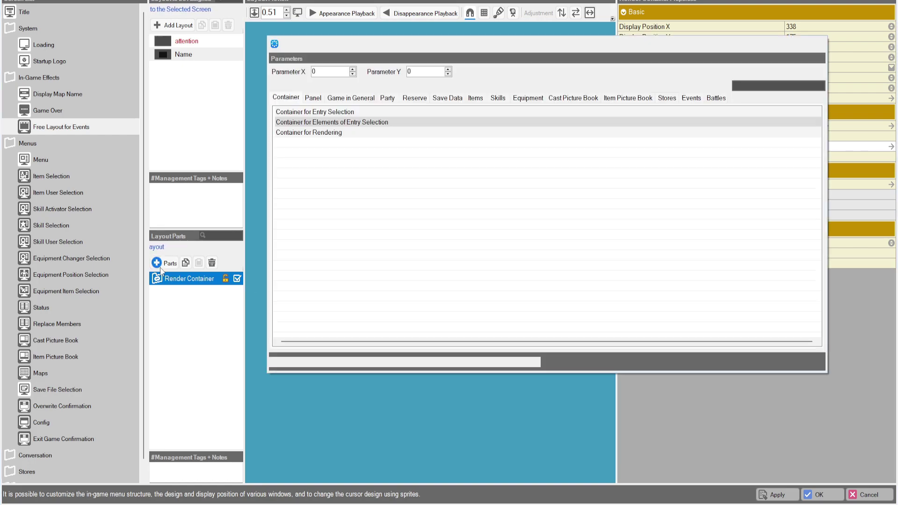
{"action": "left_click", "coordinate": [313, 98]}
{"action": "left_click", "coordinate": [411, 132]}
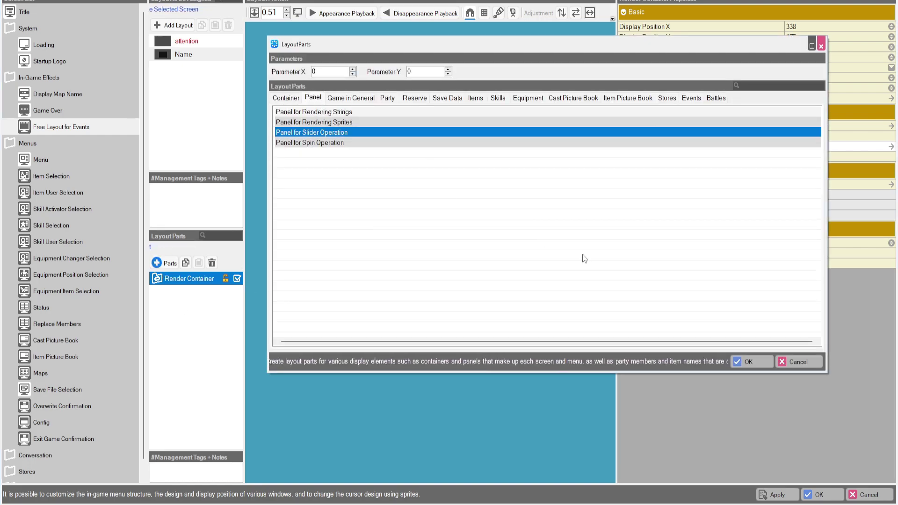
{"action": "left_click", "coordinate": [748, 363]}
{"action": "left_click_drag", "start_coordinate": [290, 159], "coordinate": [306, 150]}
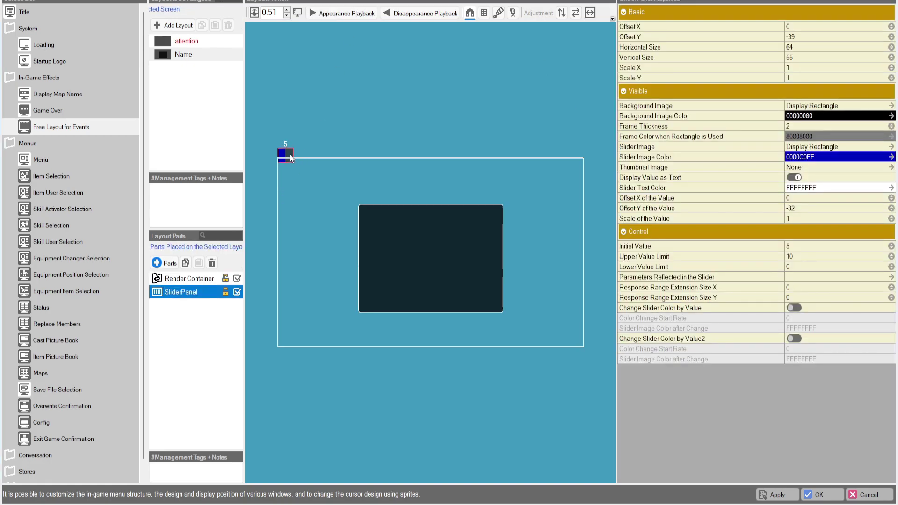
{"action": "left_click_drag", "start_coordinate": [293, 154], "coordinate": [406, 154]}
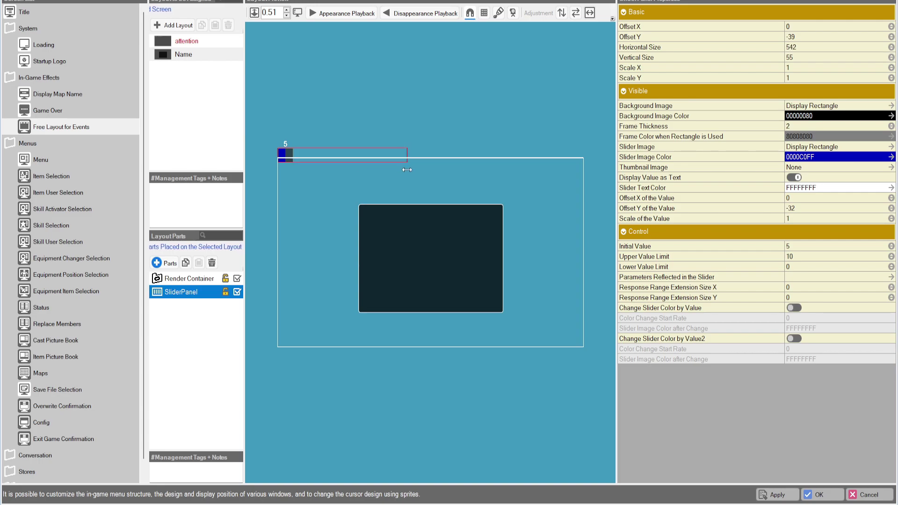
Move the slider panel inside the render container, to about Offset X 354, Y 202.
{"action": "left_click_drag", "start_coordinate": [330, 159], "coordinate": [415, 219]}
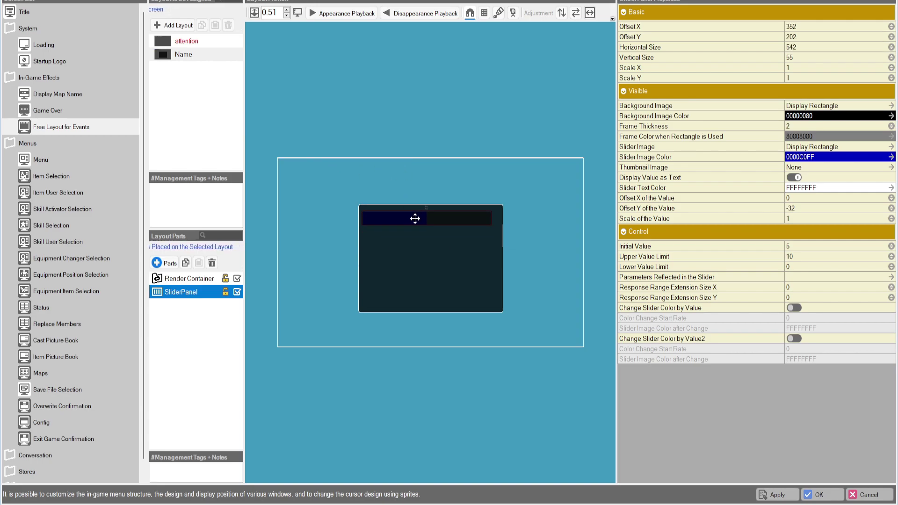
Set the slider panel's background image to window_shadow_30 from the Layout Related Images.
{"action": "left_click", "coordinate": [815, 107]}
{"action": "left_click", "coordinate": [816, 106]}
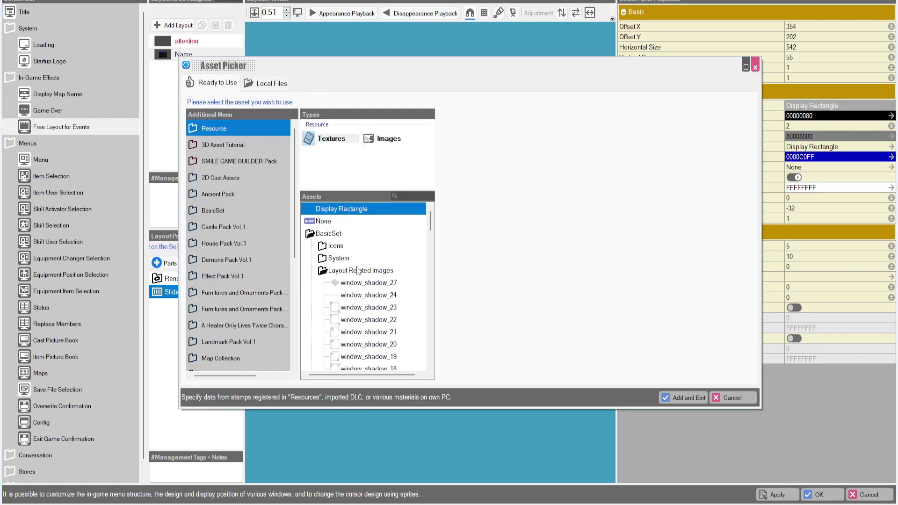
{"action": "scroll", "coordinate": [349, 277], "scroll_direction": "down", "scroll_amount": 10}
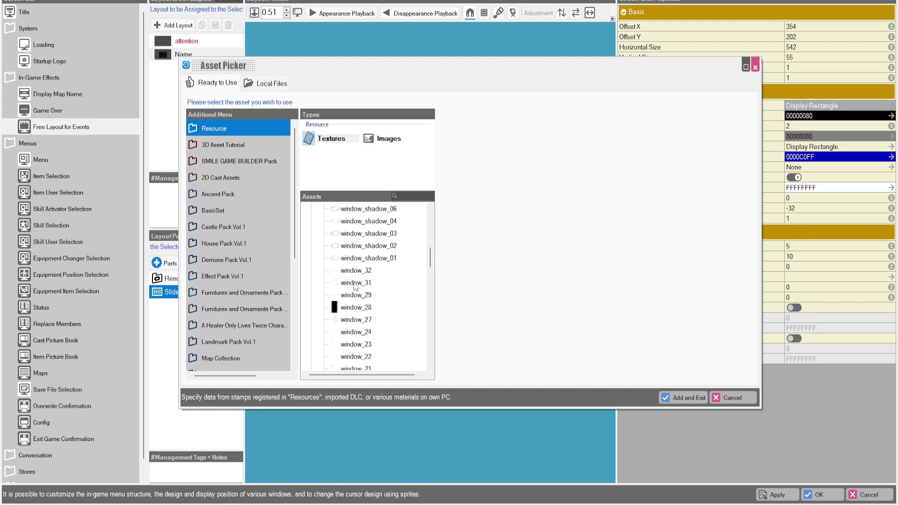
{"action": "scroll", "coordinate": [346, 303], "scroll_direction": "down", "scroll_amount": 9}
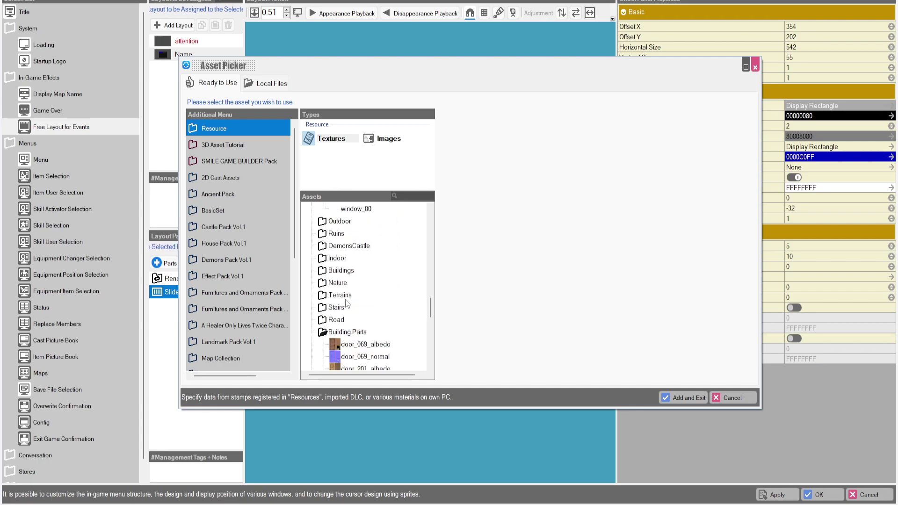
{"action": "scroll", "coordinate": [346, 303], "scroll_direction": "up", "scroll_amount": 3}
{"action": "scroll", "coordinate": [346, 303], "scroll_direction": "up", "scroll_amount": 15}
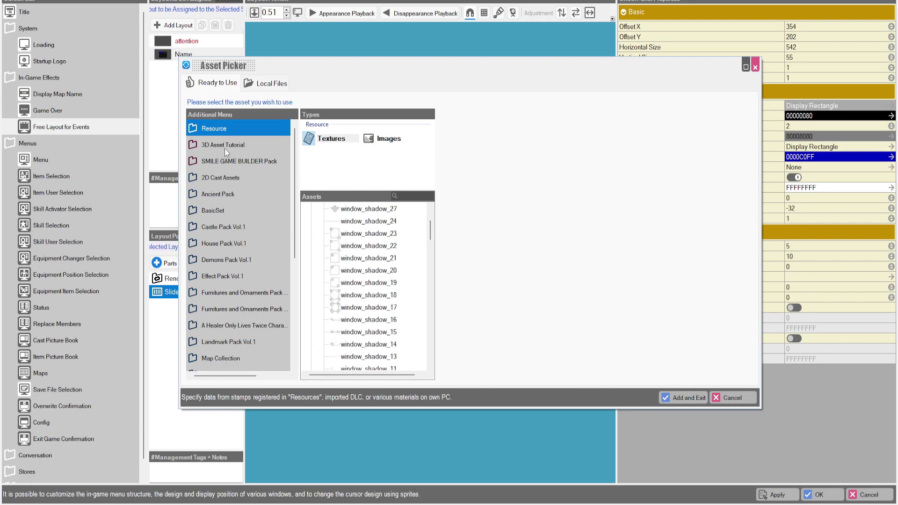
{"action": "left_click", "coordinate": [379, 139]}
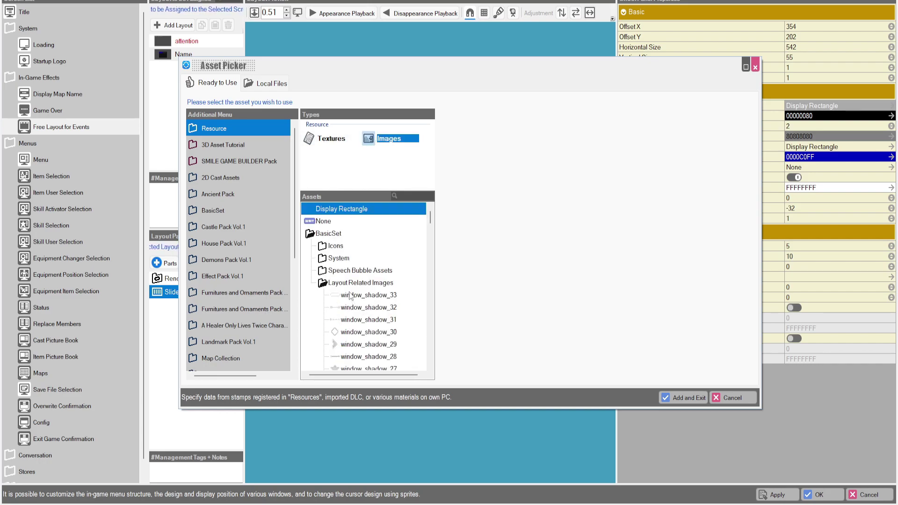
{"action": "scroll", "coordinate": [351, 297], "scroll_direction": "down", "scroll_amount": 1}
{"action": "left_click", "coordinate": [346, 295]}
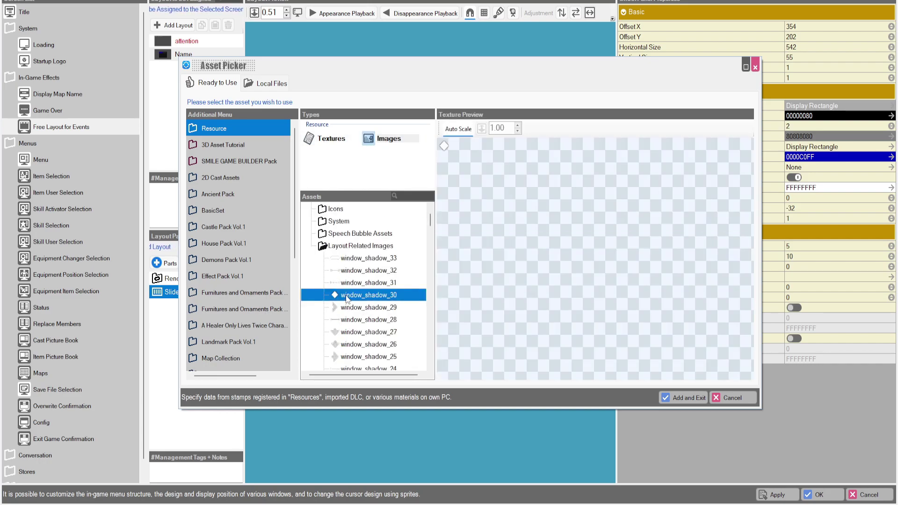
{"action": "left_click", "coordinate": [684, 398]}
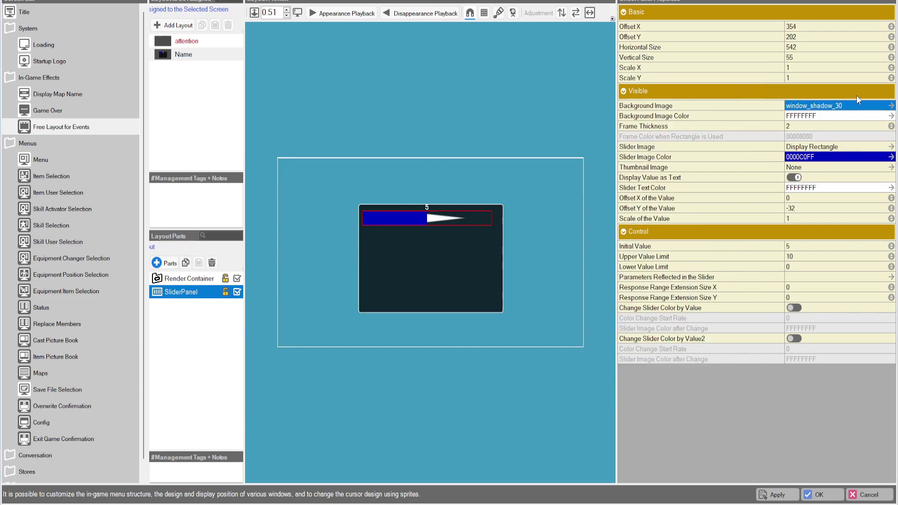
Set the slider panel's background image to window_34 from the Layout Related Images.
{"action": "key", "text": "Return"}
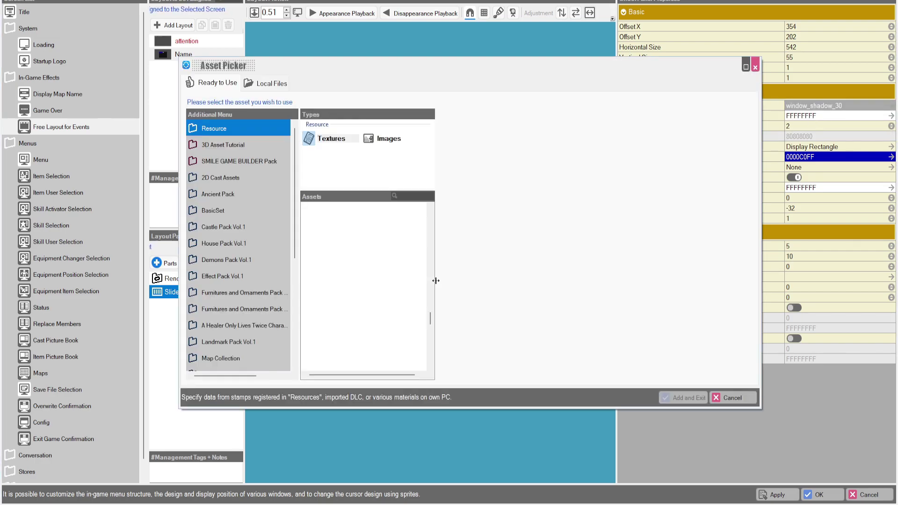
{"action": "scroll", "coordinate": [345, 265], "scroll_direction": "down", "scroll_amount": 7}
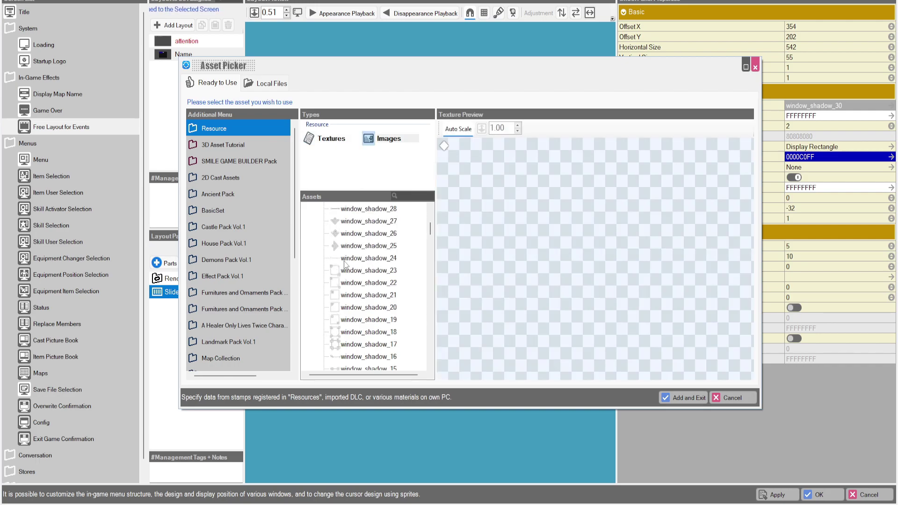
{"action": "scroll", "coordinate": [345, 265], "scroll_direction": "down", "scroll_amount": 2}
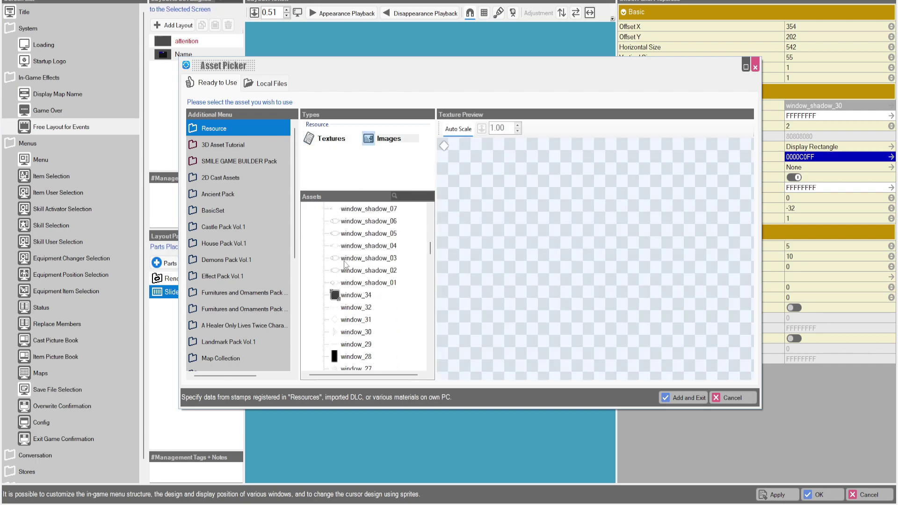
{"action": "left_click", "coordinate": [341, 298]}
{"action": "left_click", "coordinate": [706, 399]}
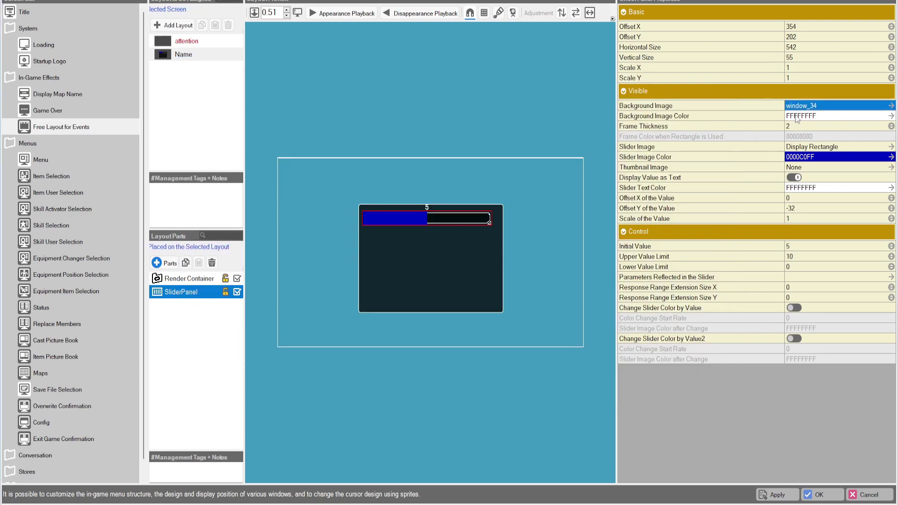
Set the slider image of the slider panel to the window_shadow_10 texture.
{"action": "left_click", "coordinate": [803, 148]}
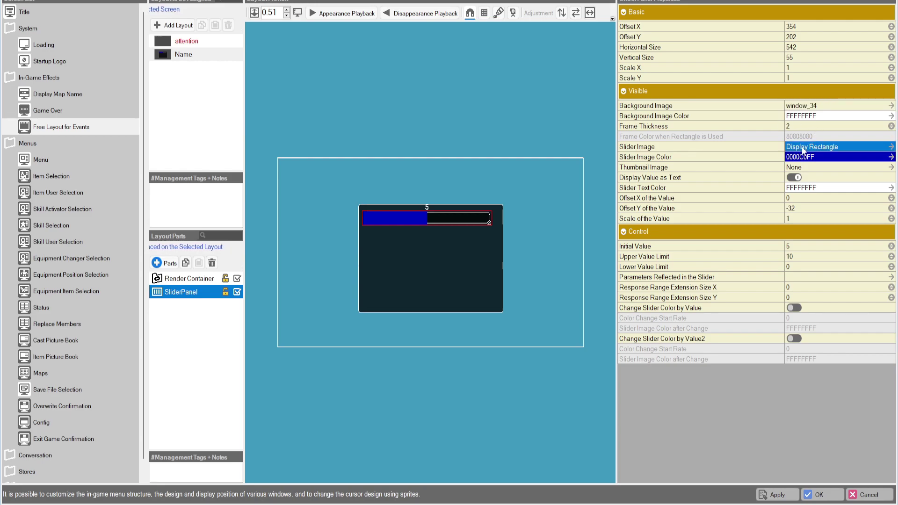
{"action": "left_click", "coordinate": [781, 145]}
{"action": "scroll", "coordinate": [353, 298], "scroll_direction": "down", "scroll_amount": 5}
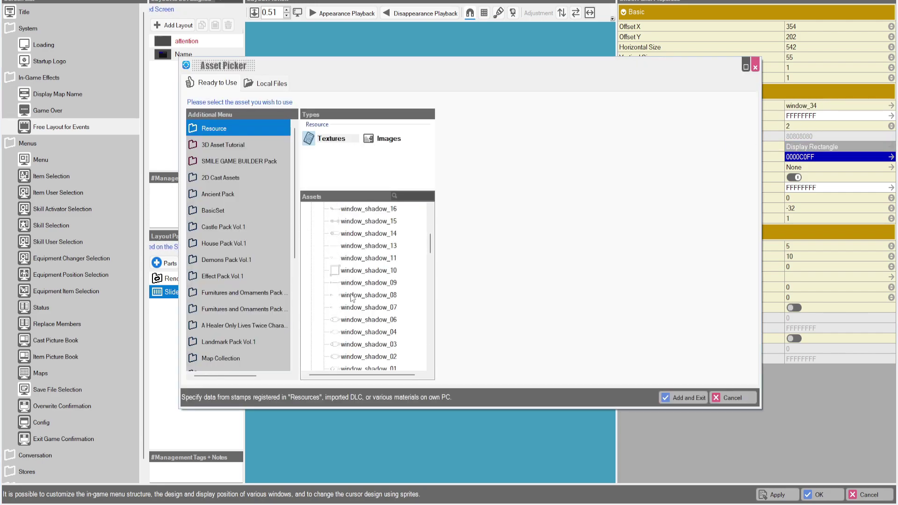
{"action": "scroll", "coordinate": [356, 276], "scroll_direction": "down", "scroll_amount": 10}
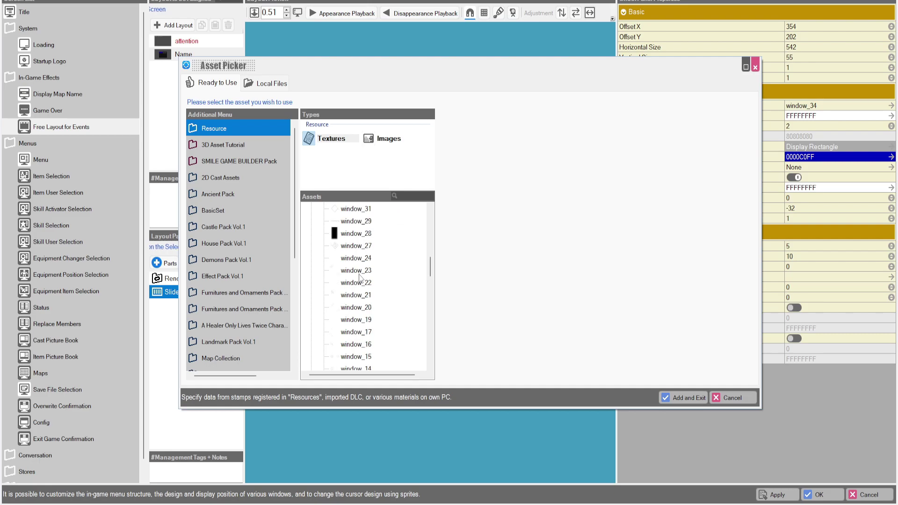
{"action": "scroll", "coordinate": [355, 280], "scroll_direction": "up", "scroll_amount": 15}
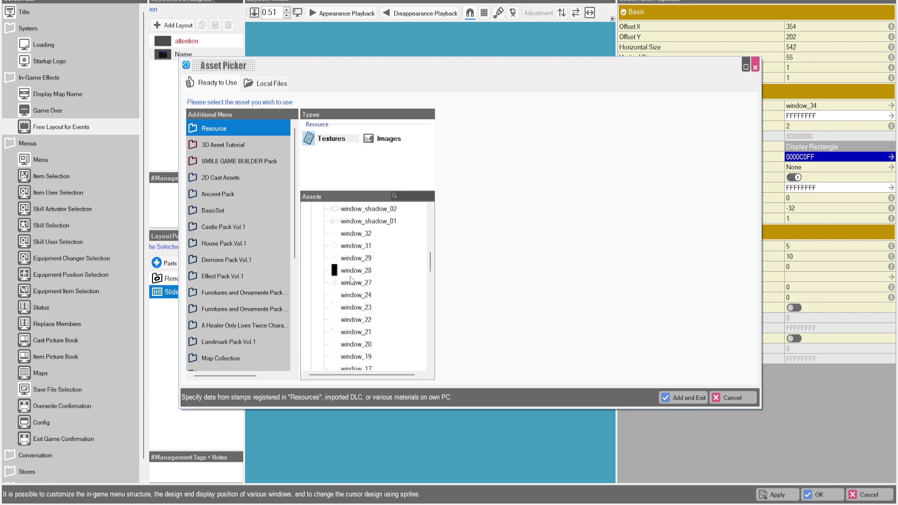
{"action": "scroll", "coordinate": [348, 280], "scroll_direction": "down", "scroll_amount": 5}
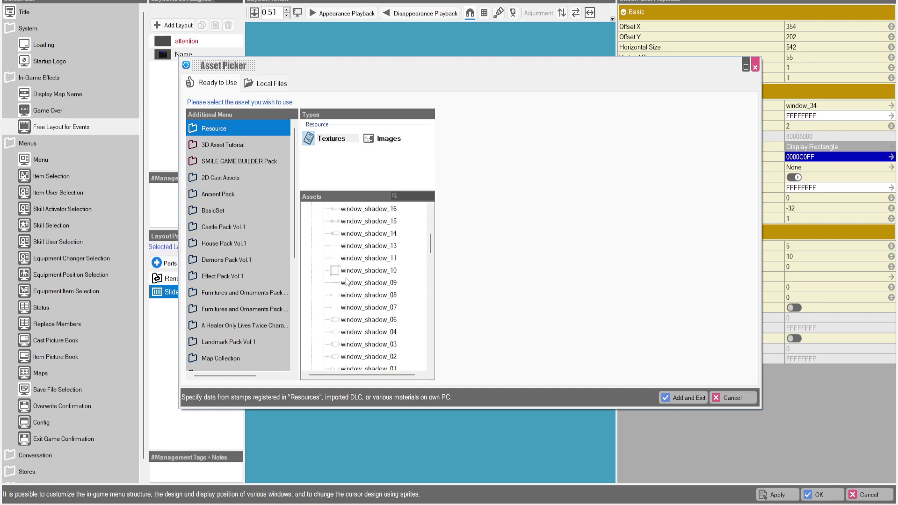
{"action": "left_click", "coordinate": [344, 236]}
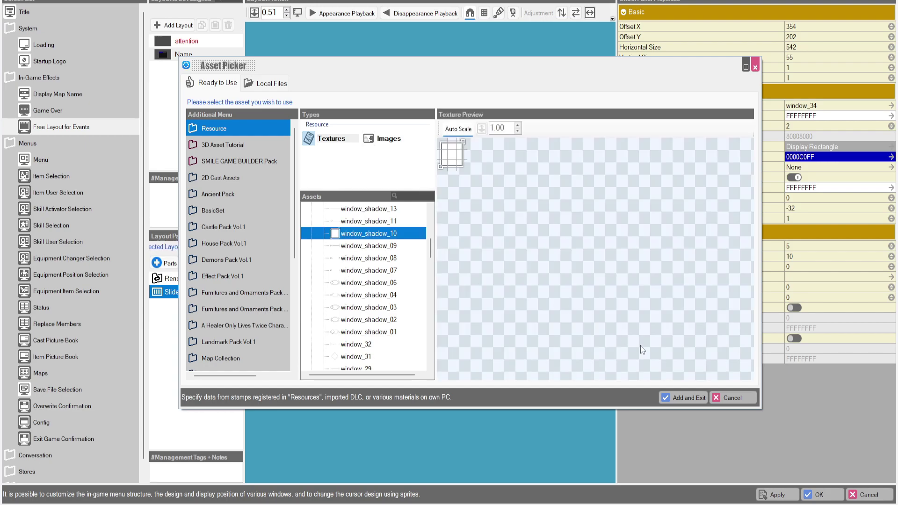
{"action": "left_click", "coordinate": [692, 398]}
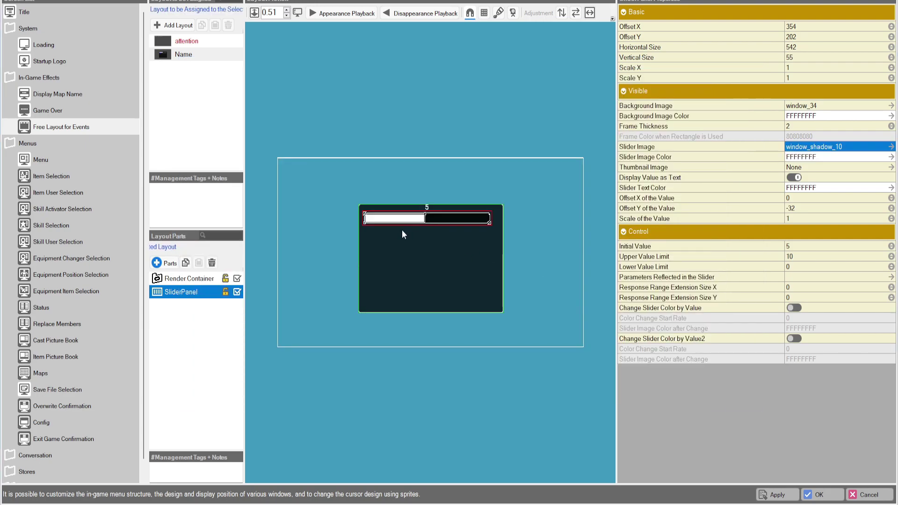
Change the slider image color to the red FF003BFF.
{"action": "left_click", "coordinate": [816, 158]}
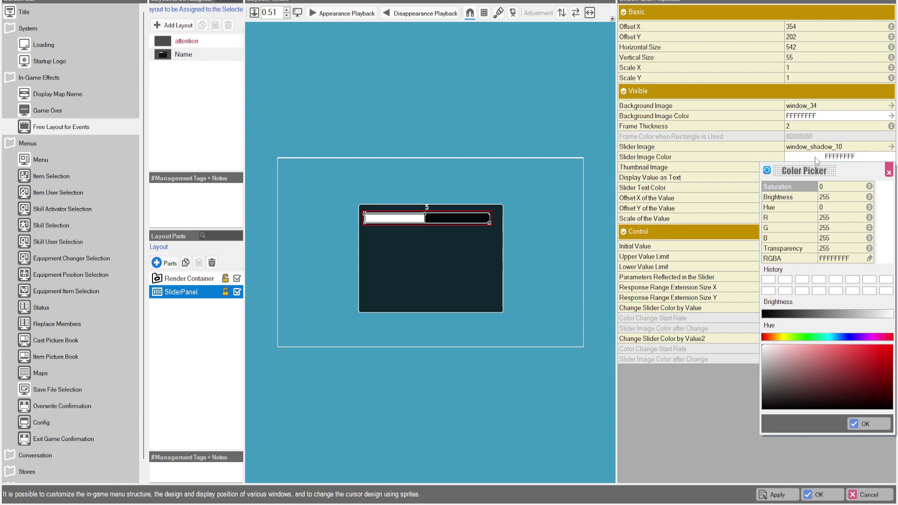
{"action": "left_click", "coordinate": [892, 347]}
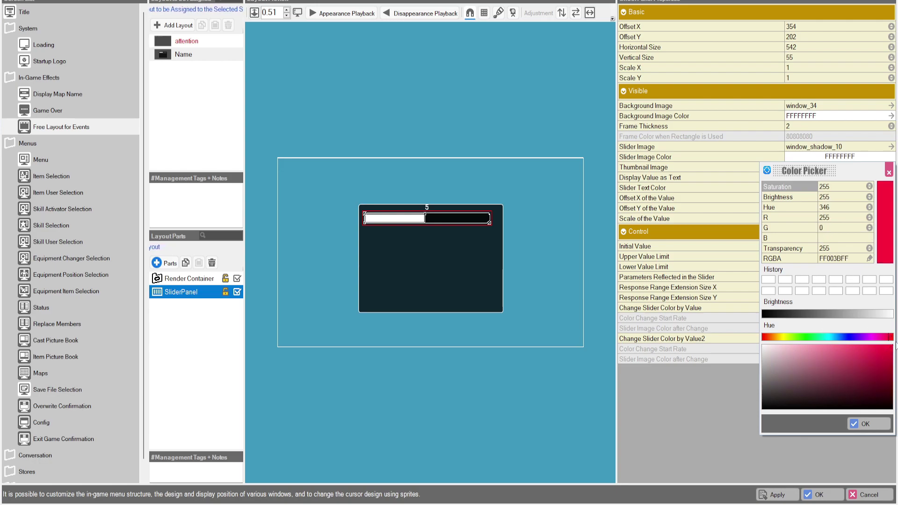
{"action": "left_click", "coordinate": [865, 424]}
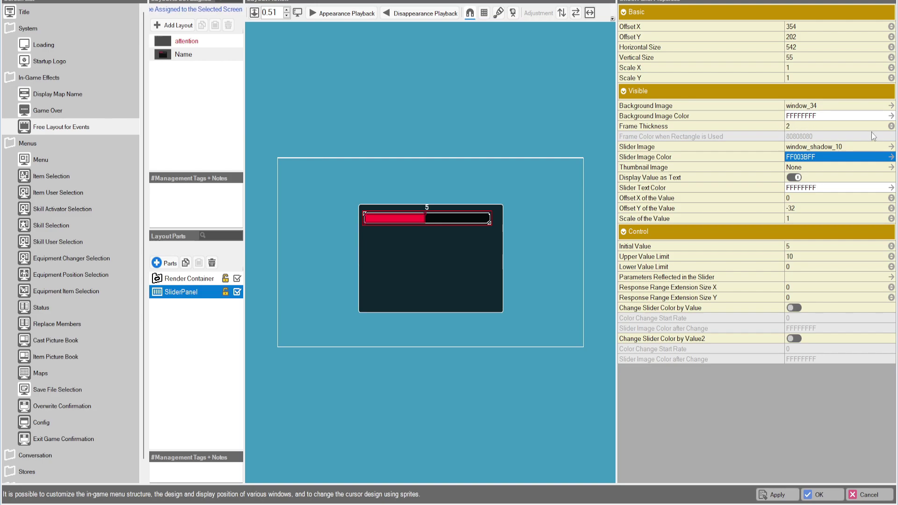
Set the slider panel's frame thickness to 1 and reselect the panel in the layout.
{"action": "left_click", "coordinate": [893, 129]}
{"action": "left_click", "coordinate": [893, 129]}
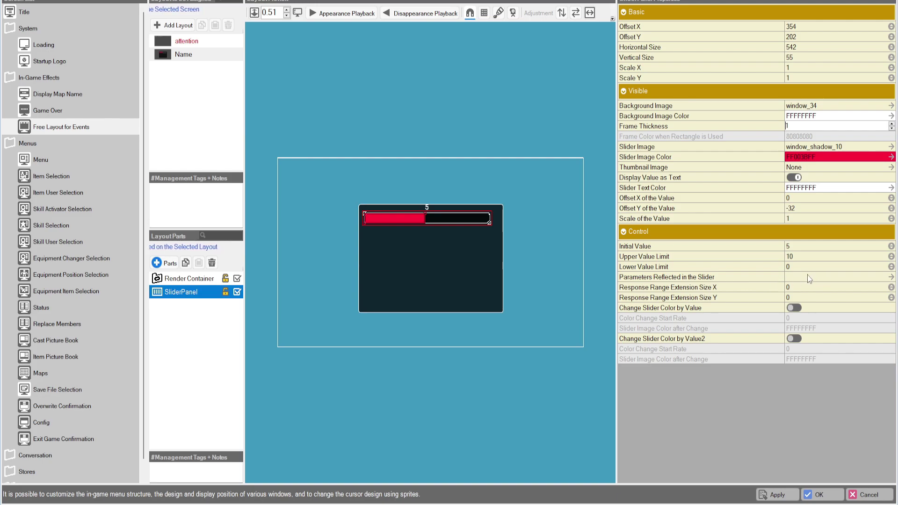
{"action": "left_click", "coordinate": [496, 365]}
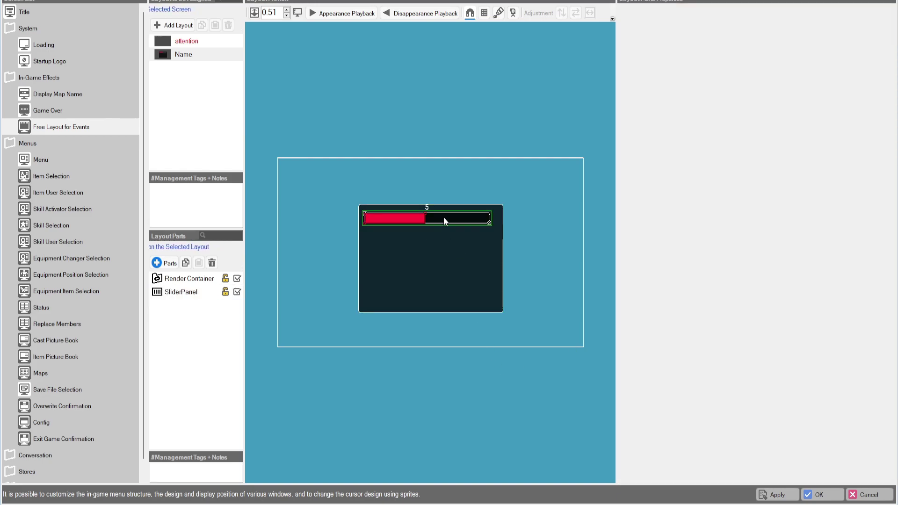
{"action": "left_click", "coordinate": [444, 220]}
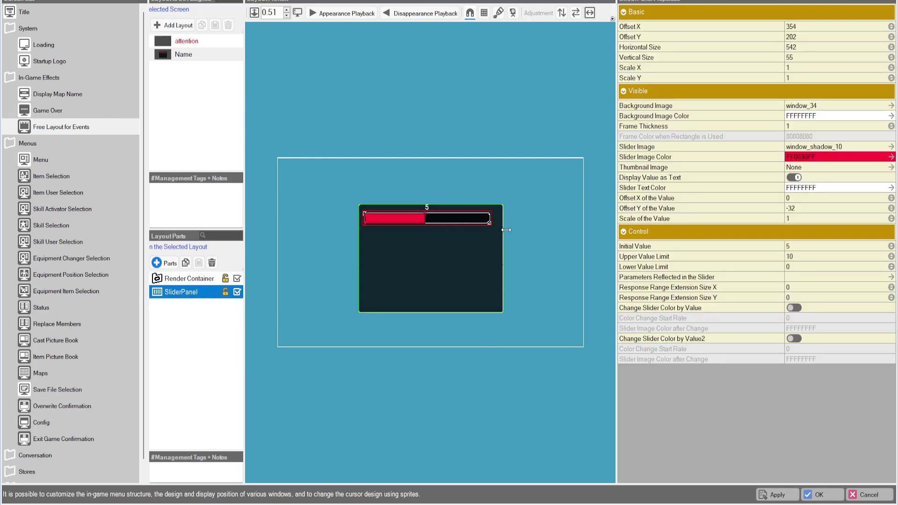
Browse the BasicSet image assets for the slider's thumbnail image and preview the icon_system128 sheet.
{"action": "left_click", "coordinate": [796, 167]}
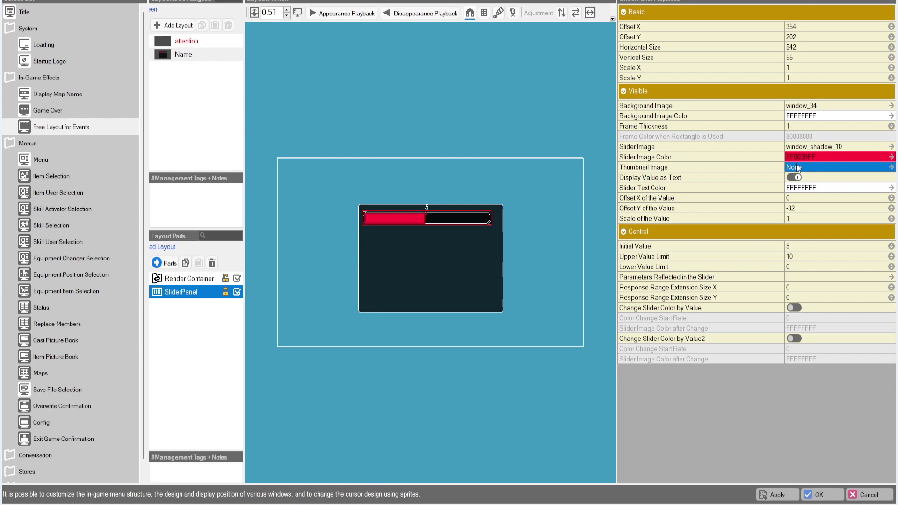
{"action": "left_click", "coordinate": [796, 167]}
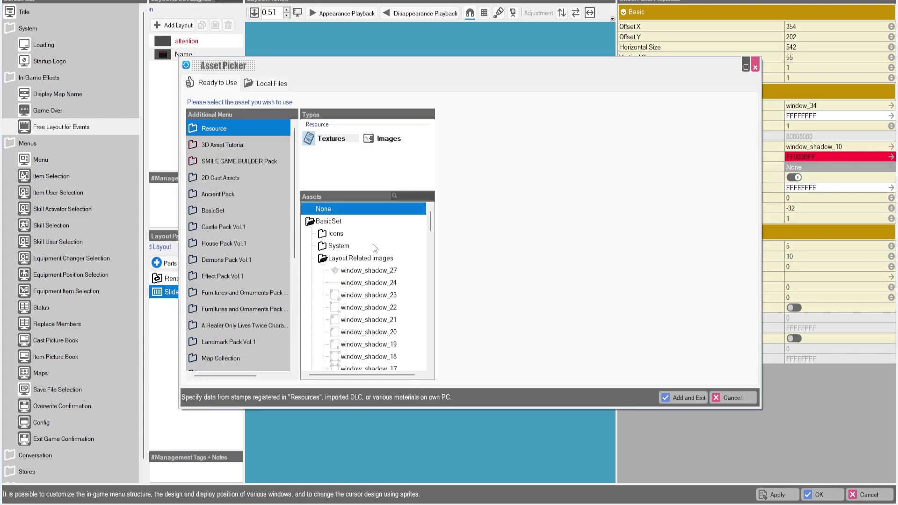
{"action": "left_click", "coordinate": [388, 138]}
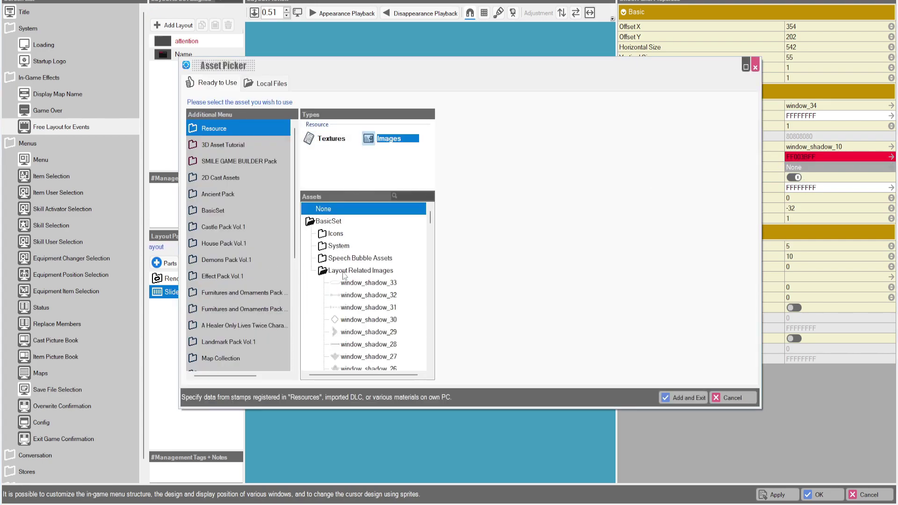
{"action": "left_click", "coordinate": [324, 246]}
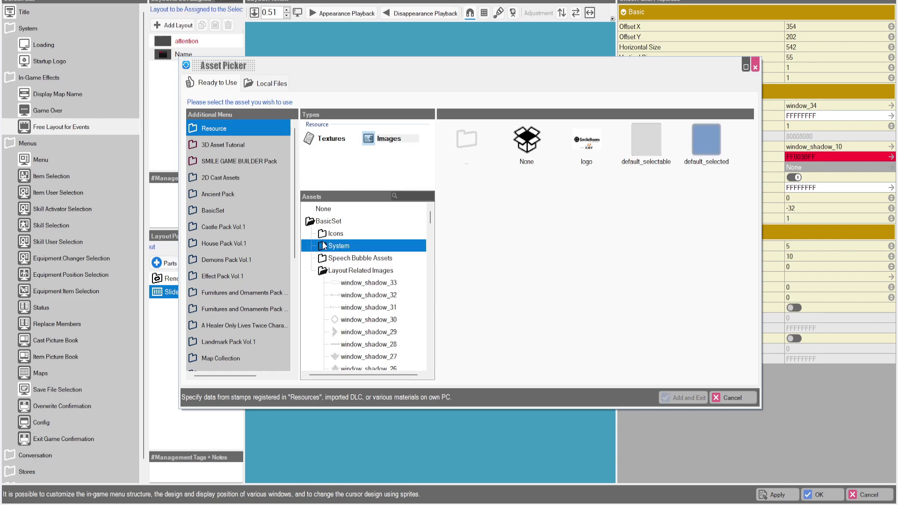
{"action": "left_click", "coordinate": [325, 236]}
{"action": "left_click", "coordinate": [343, 246]}
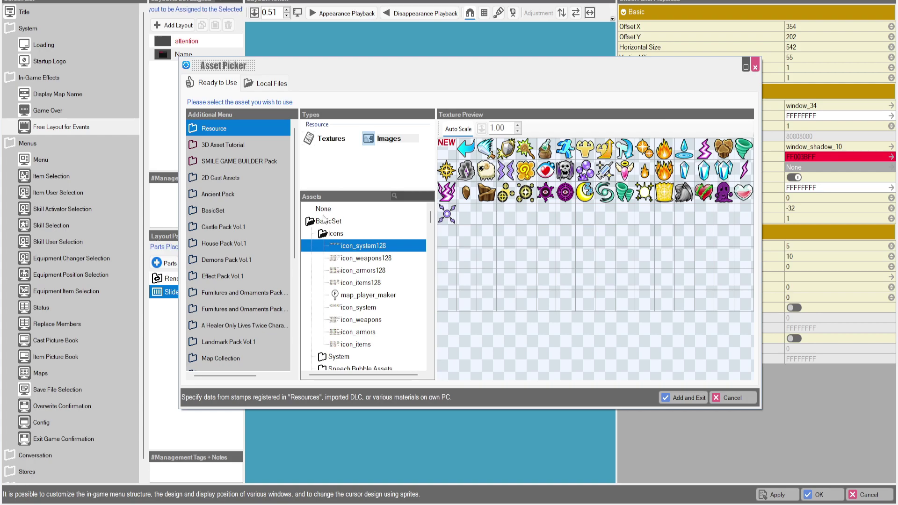
Preview Hero A's layout and sprite images as thumbnail candidates, check the texture assets, and leave the asset picker without choosing one.
{"action": "scroll", "coordinate": [322, 222], "scroll_direction": "down", "scroll_amount": 6}
{"action": "scroll", "coordinate": [322, 222], "scroll_direction": "down", "scroll_amount": 6}
{"action": "scroll", "coordinate": [322, 222], "scroll_direction": "down", "scroll_amount": 10}
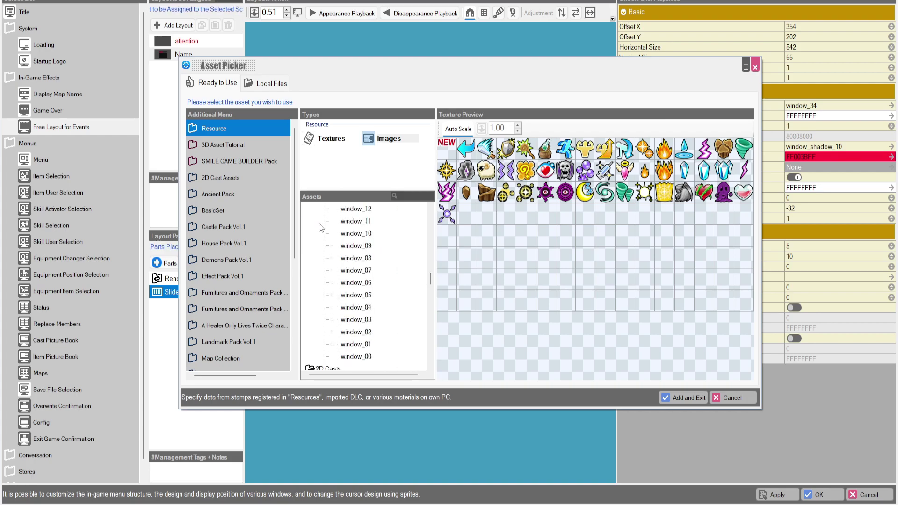
{"action": "left_click", "coordinate": [373, 358]}
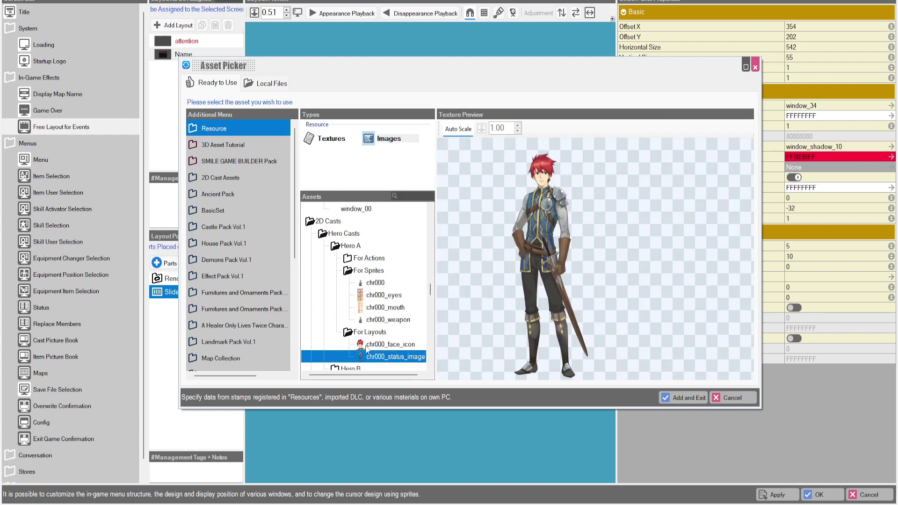
{"action": "left_click", "coordinate": [367, 346]}
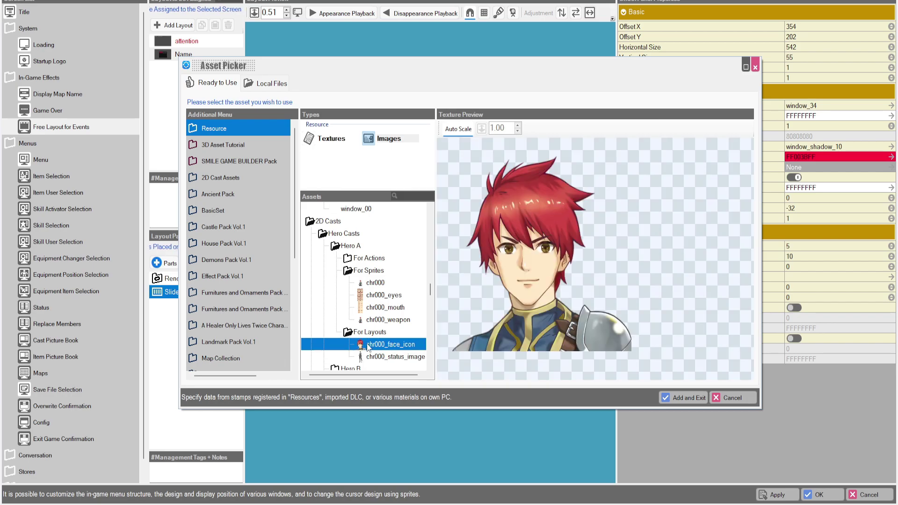
{"action": "left_click", "coordinate": [377, 307]}
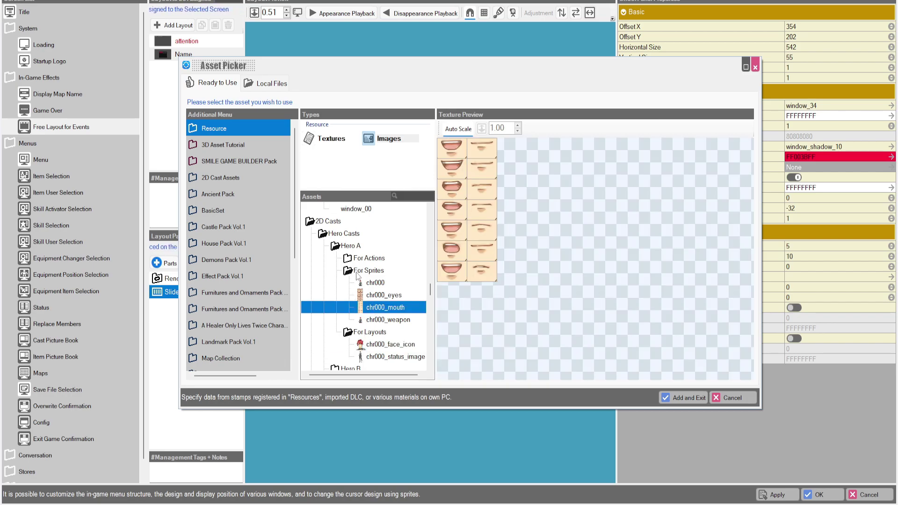
{"action": "left_click", "coordinate": [347, 258]}
{"action": "scroll", "coordinate": [347, 258], "scroll_direction": "up", "scroll_amount": 10}
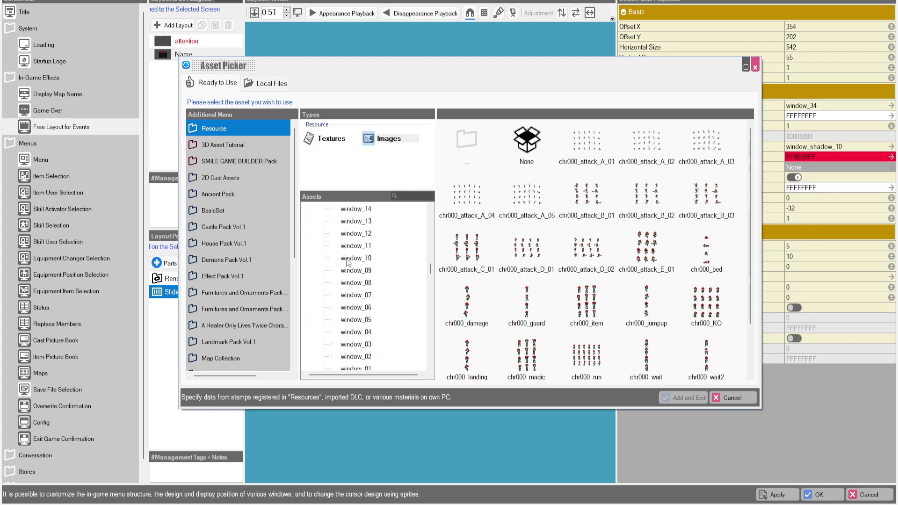
{"action": "scroll", "coordinate": [347, 263], "scroll_direction": "up", "scroll_amount": 10}
{"action": "left_click", "coordinate": [331, 138]}
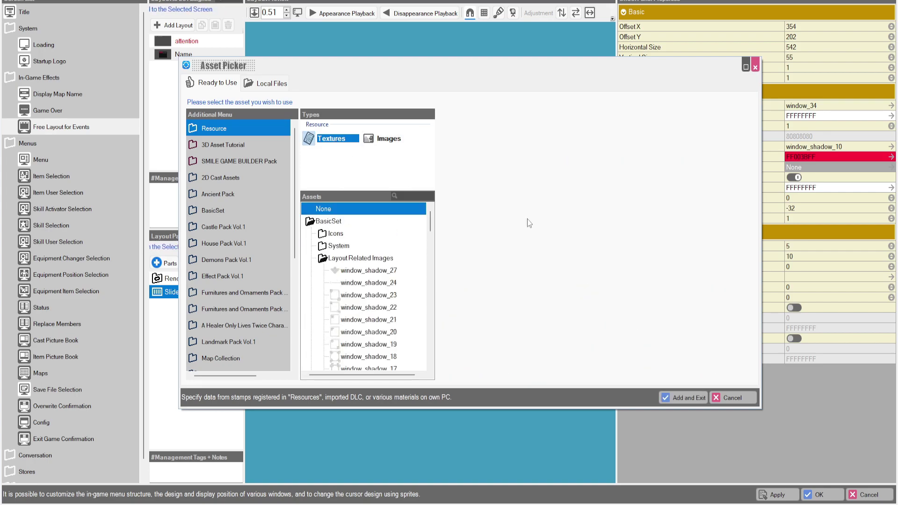
{"action": "left_click", "coordinate": [725, 398]}
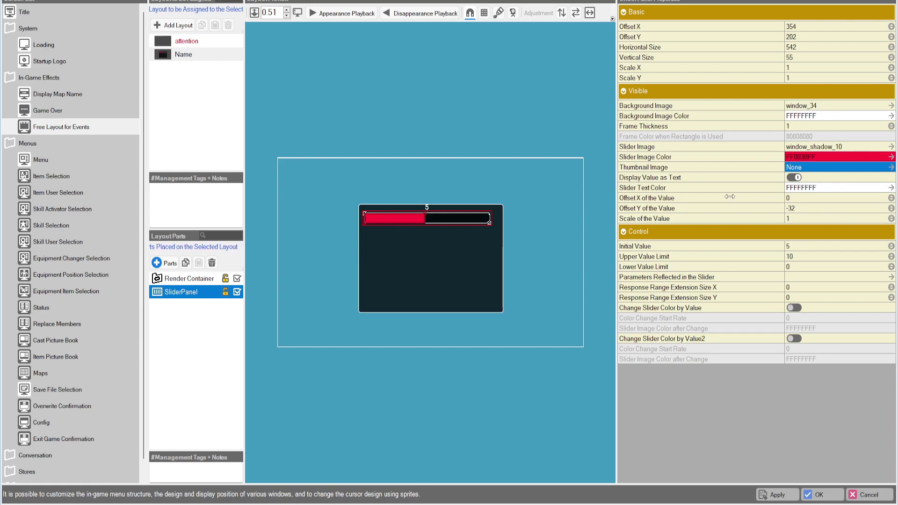
Set the slider value text's X offset to 15 and its Y offset to -29.
{"action": "left_click", "coordinate": [807, 199]}
{"action": "type", "text": "15"}
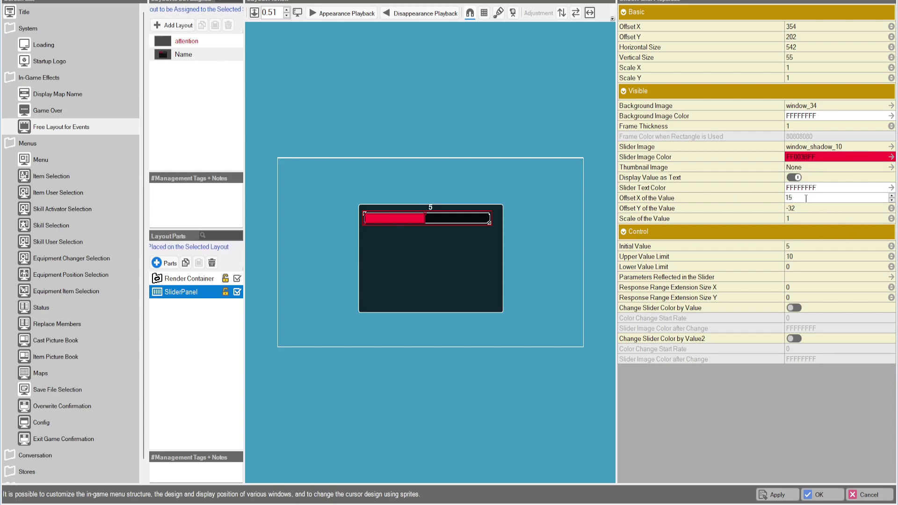
{"action": "left_click", "coordinate": [802, 208]}
{"action": "type", "text": "-2"}
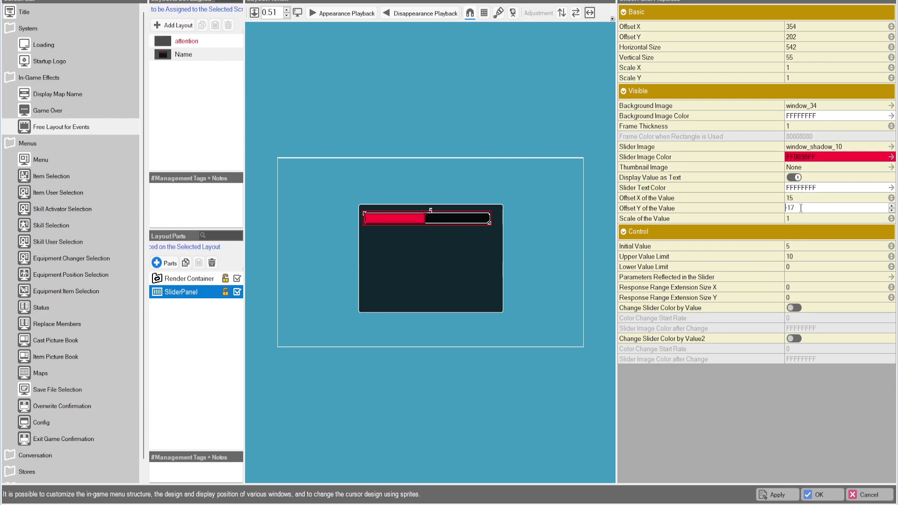
{"action": "type", "text": "6"}
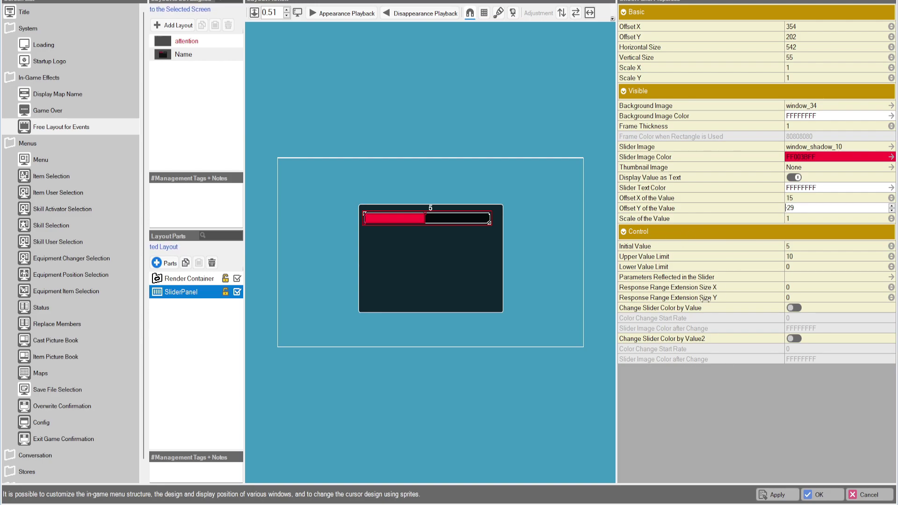
Set the parameter reflected in the slider to the \partyhp special format.
{"action": "double_click", "coordinate": [798, 277]}
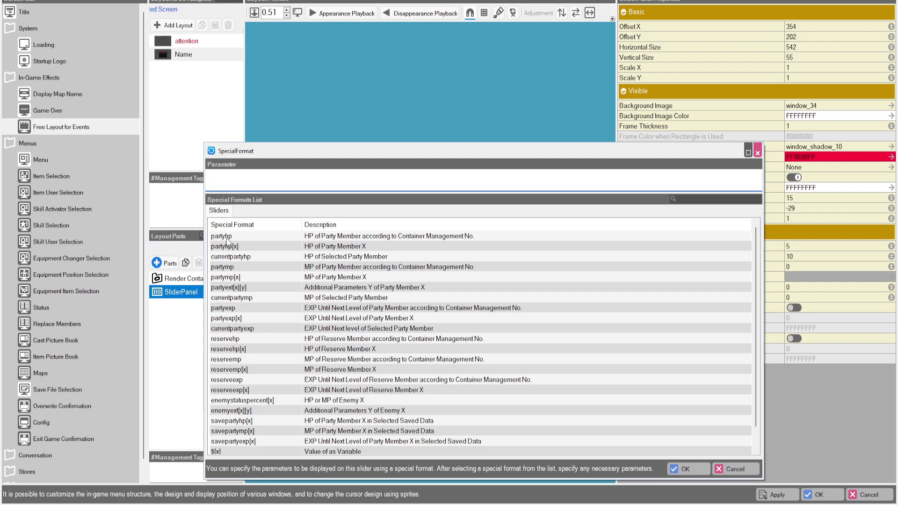
{"action": "double_click", "coordinate": [226, 237]}
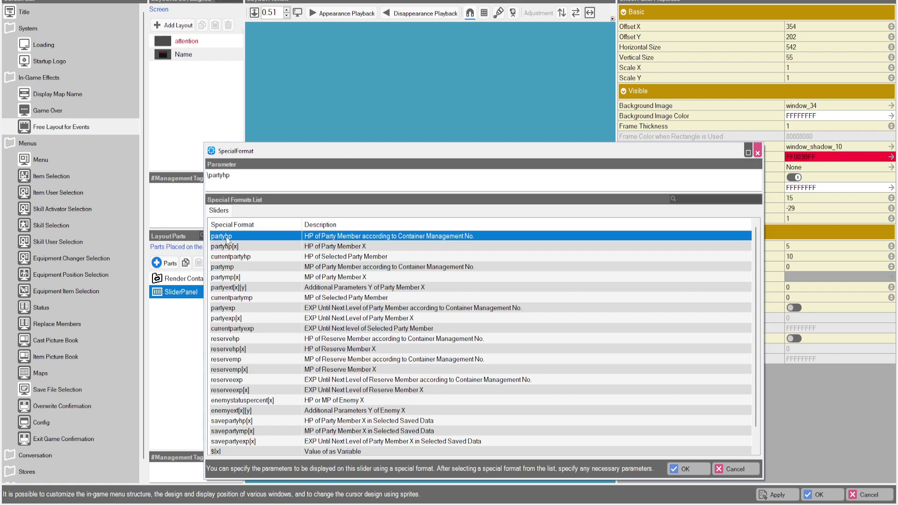
{"action": "left_click", "coordinate": [687, 470]}
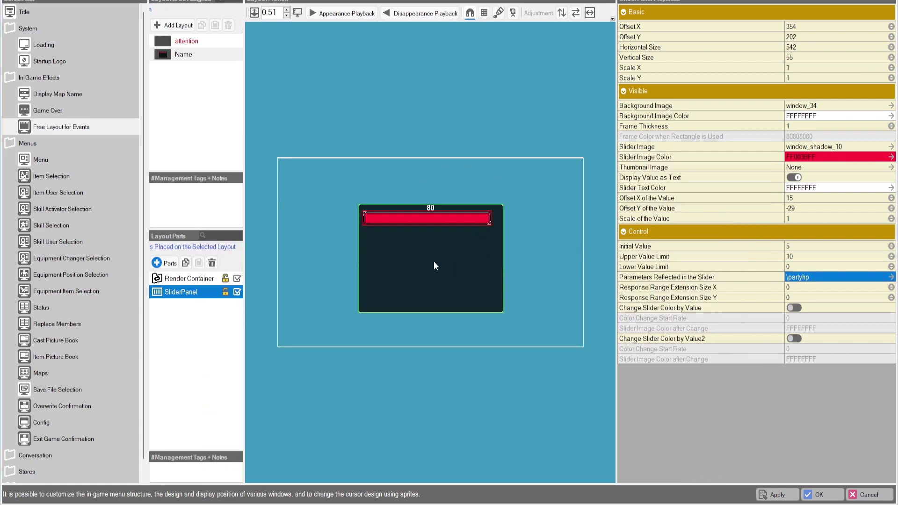
Nest the slider panel inside the render container at about offset 26, 7 and set its upper value limit to 100.
{"action": "left_click_drag", "start_coordinate": [189, 280], "coordinate": [189, 280]}
{"action": "left_click_drag", "start_coordinate": [458, 265], "coordinate": [396, 213]}
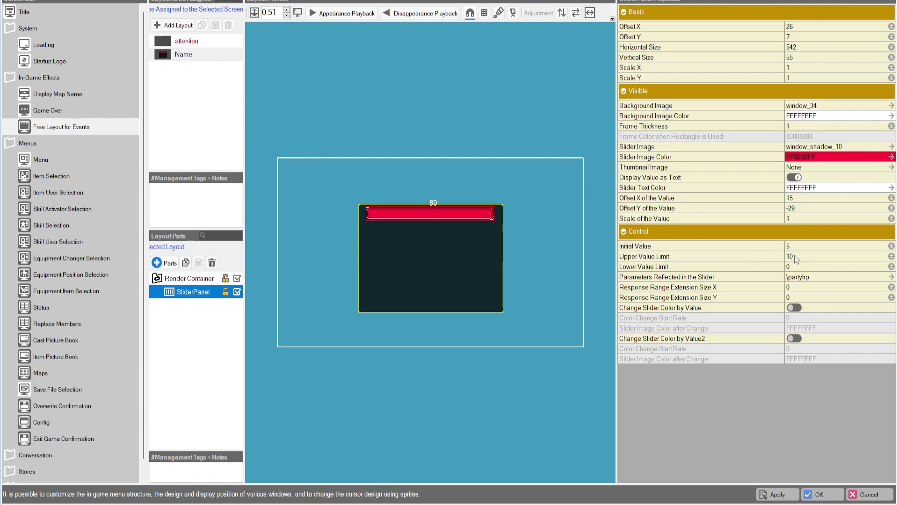
{"action": "left_click", "coordinate": [839, 256]}
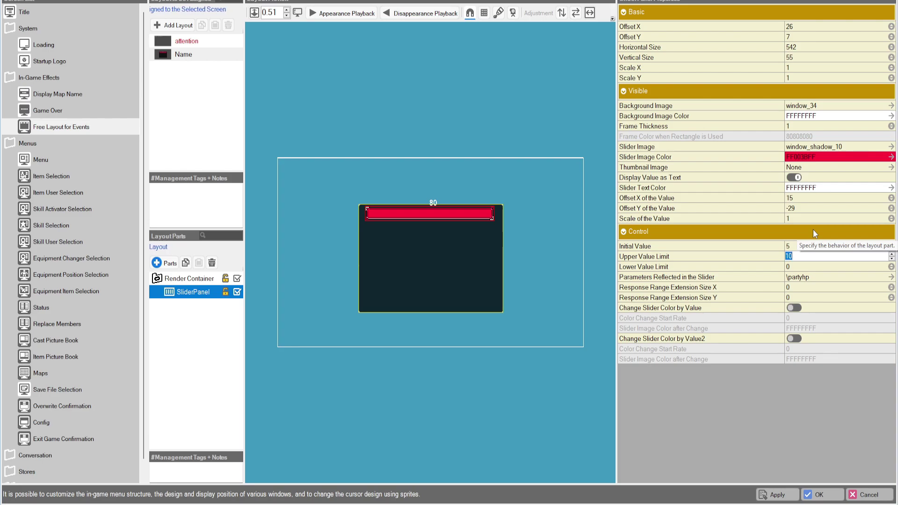
{"action": "type", "text": "100"}
{"action": "key", "text": "Return"}
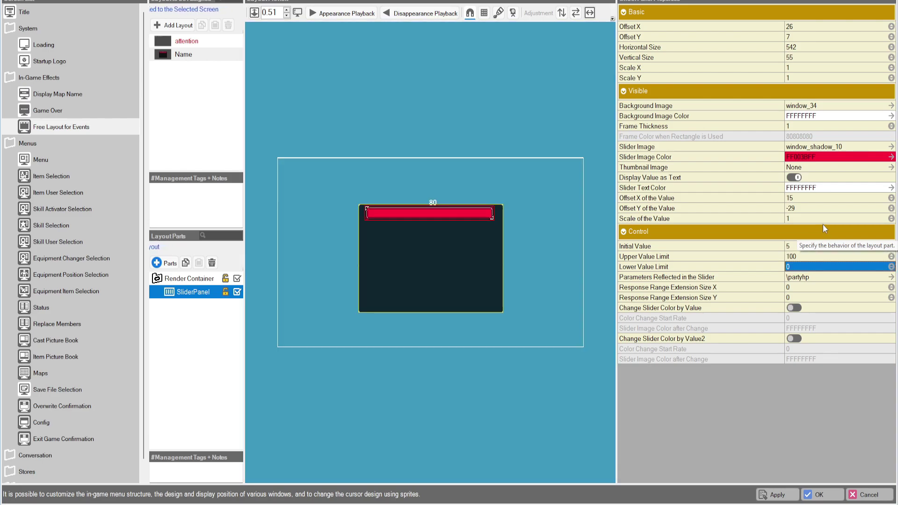
{"action": "left_click", "coordinate": [791, 267]}
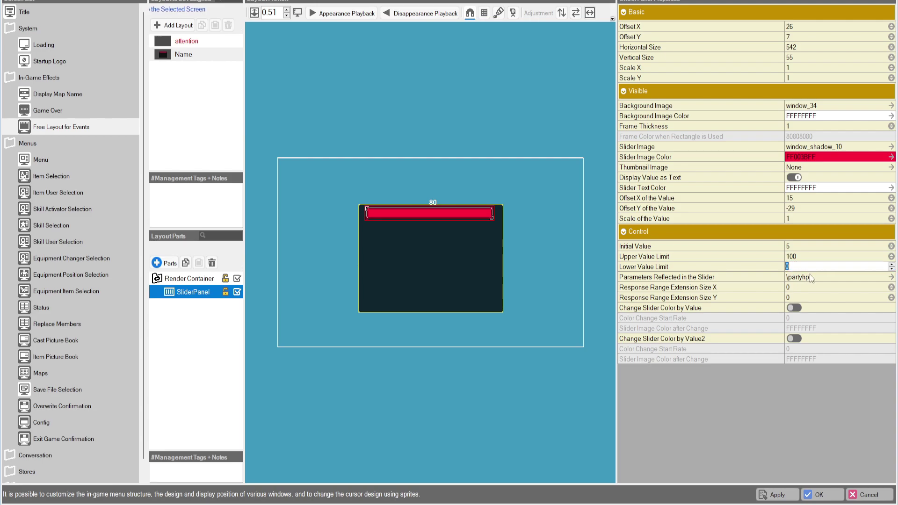
{"action": "left_click", "coordinate": [796, 247]}
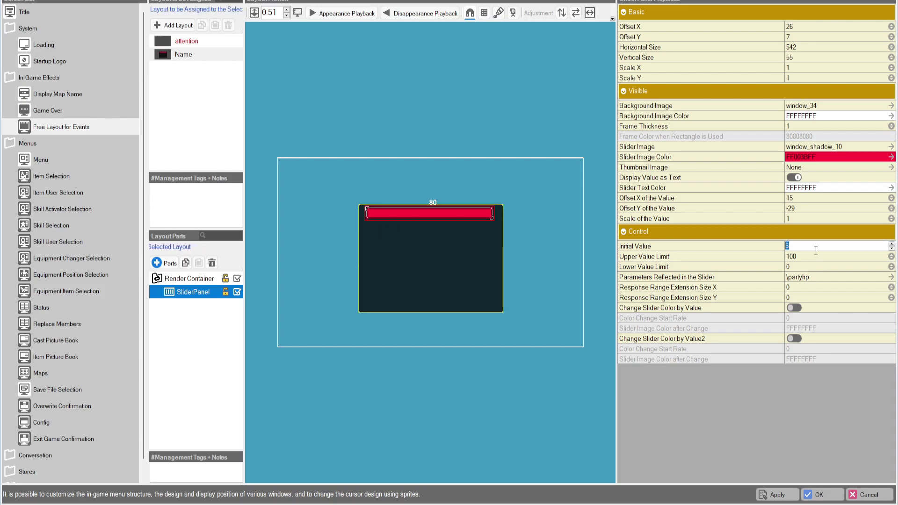
Replace the slider's reflected parameter with the variable value format \$[0].
{"action": "double_click", "coordinate": [795, 279]}
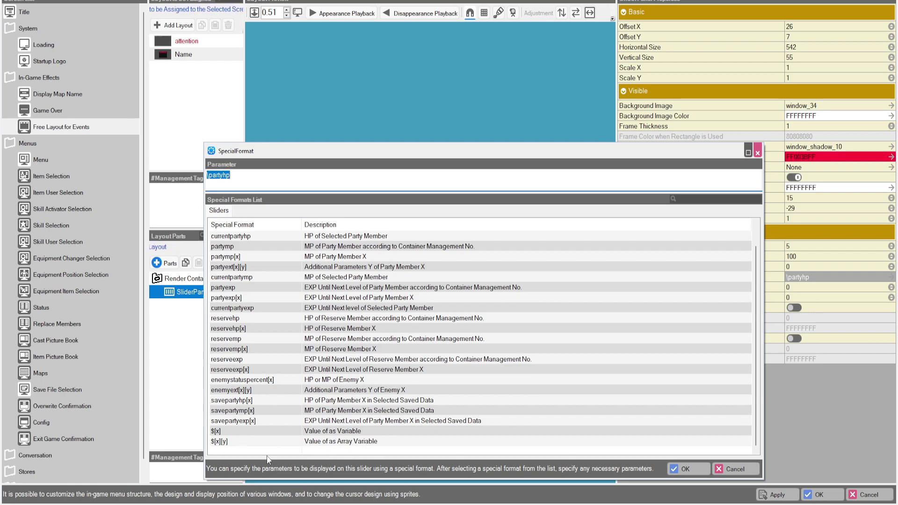
{"action": "left_click", "coordinate": [223, 431]}
{"action": "key", "text": "ctrl+a"}
{"action": "key", "text": "BackSpace"}
{"action": "left_click", "coordinate": [262, 431]}
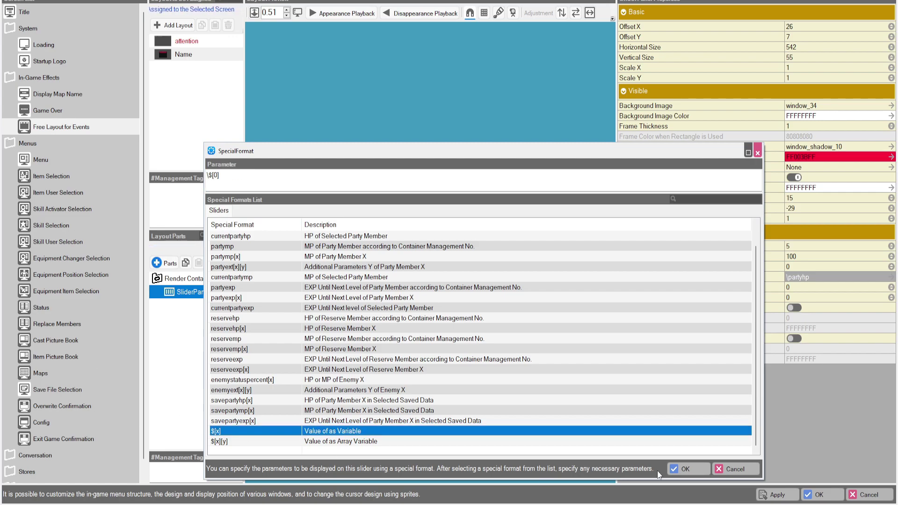
{"action": "left_click", "coordinate": [685, 469]}
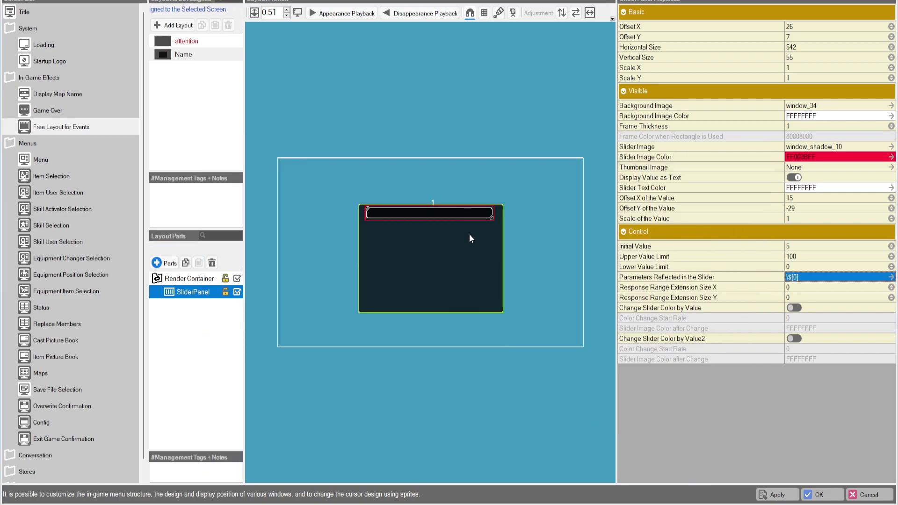
Set the slider's initial value to 20 and deselect the panel in the layout.
{"action": "left_click", "coordinate": [795, 246]}
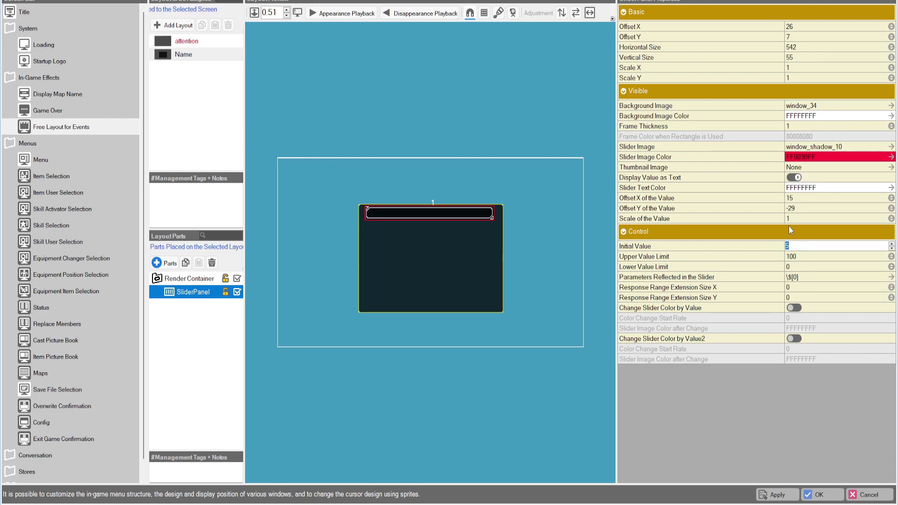
{"action": "key", "text": "Tab"}
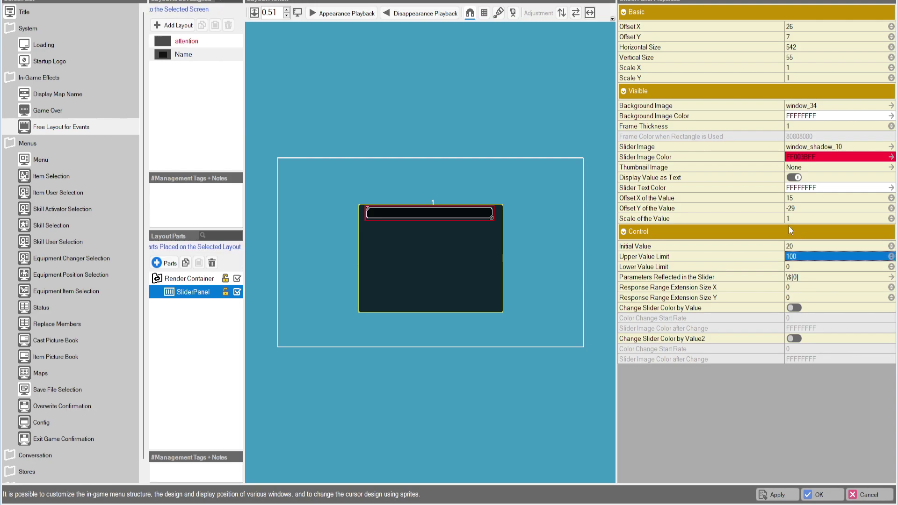
{"action": "left_click", "coordinate": [547, 271]}
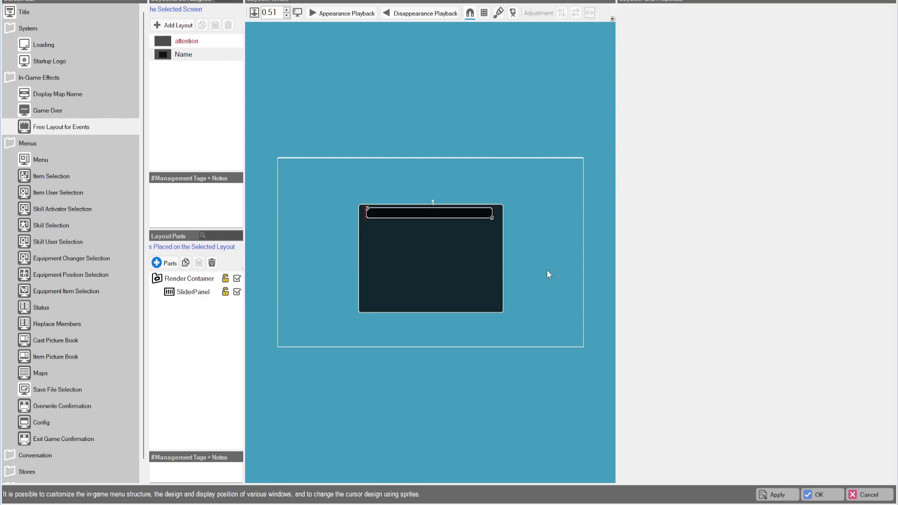
Reselect the slider panel and change its reflected parameter to \$[TestVariable].
{"action": "left_click", "coordinate": [425, 217]}
{"action": "left_click", "coordinate": [795, 278]}
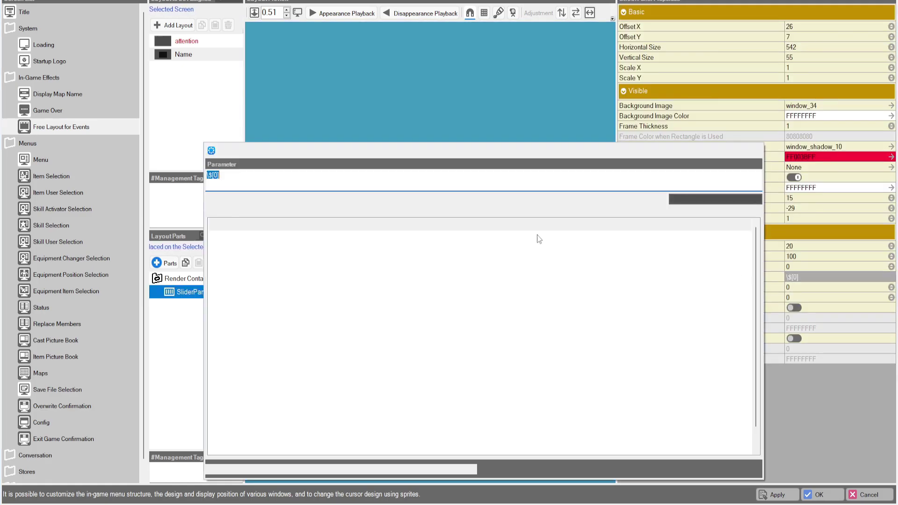
{"action": "left_click", "coordinate": [214, 175]}
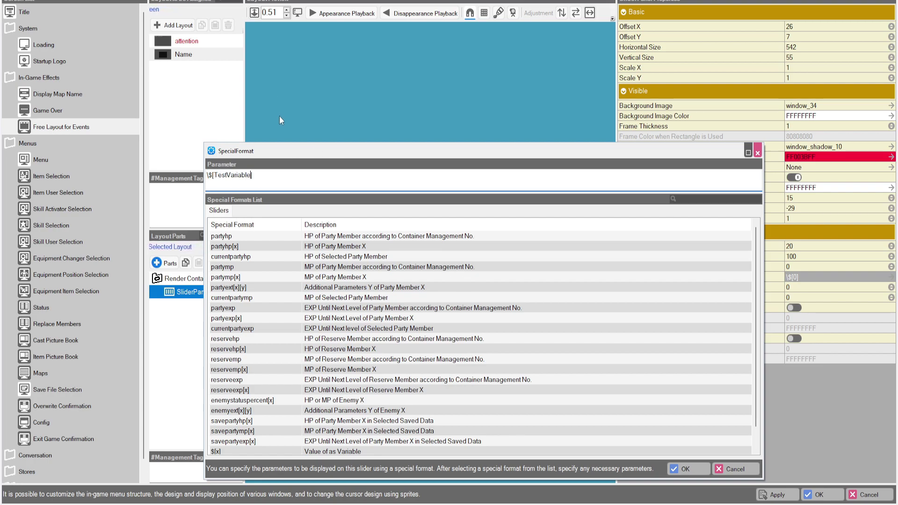
{"action": "left_click", "coordinate": [683, 471]}
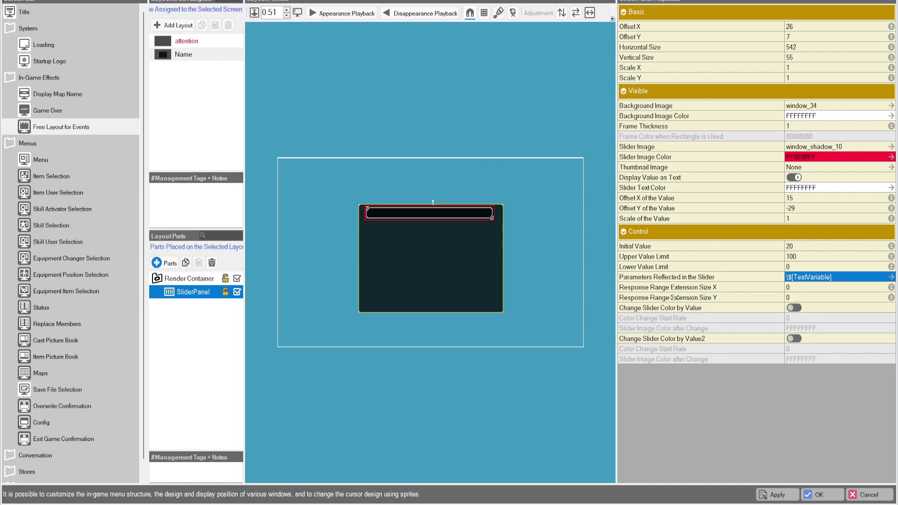
Set the slider's horizontal response range extension size to 14.
{"action": "left_click", "coordinate": [688, 287]}
{"action": "type", "text": "12"}
{"action": "key", "text": "Return"}
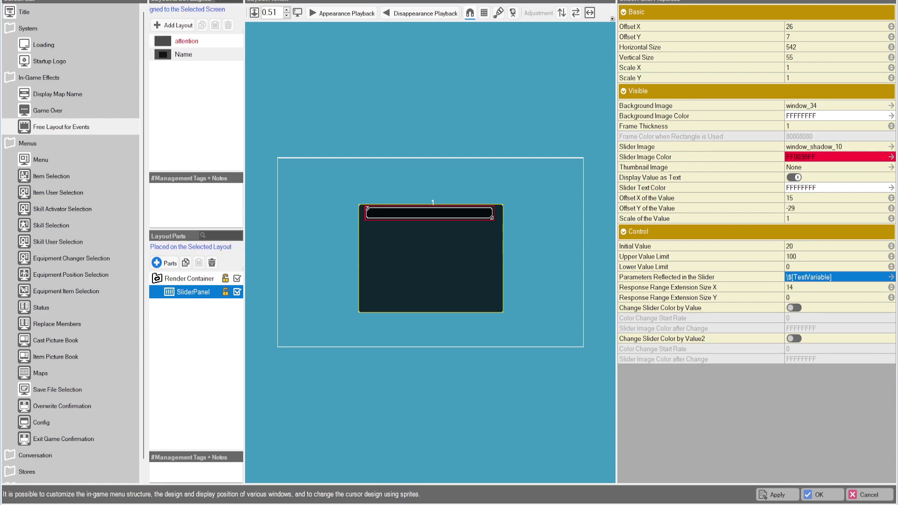
Widen the slider panel to a horizontal size of about 567 so it stays within the render container.
{"action": "left_click_drag", "start_coordinate": [494, 215], "coordinate": [507, 215]}
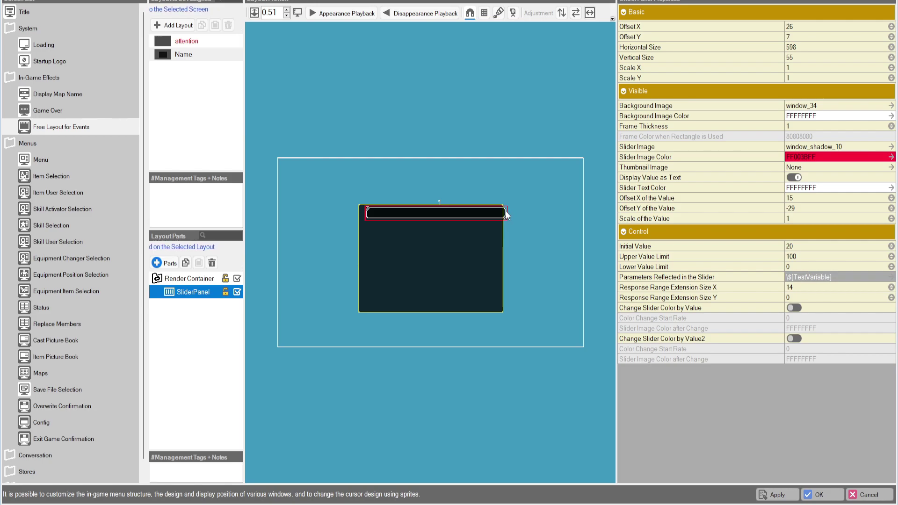
{"action": "left_click_drag", "start_coordinate": [507, 211], "coordinate": [500, 212]}
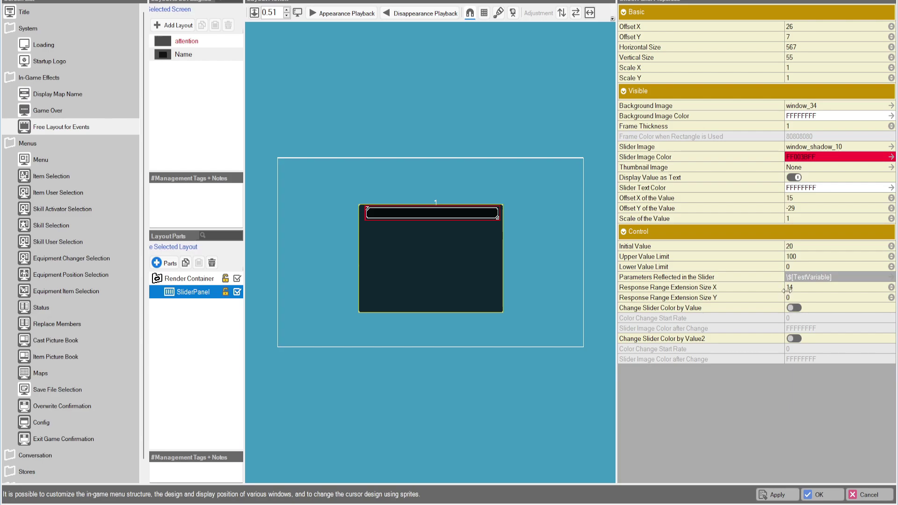
{"action": "scroll", "coordinate": [450, 266], "scroll_direction": "up", "scroll_amount": 1}
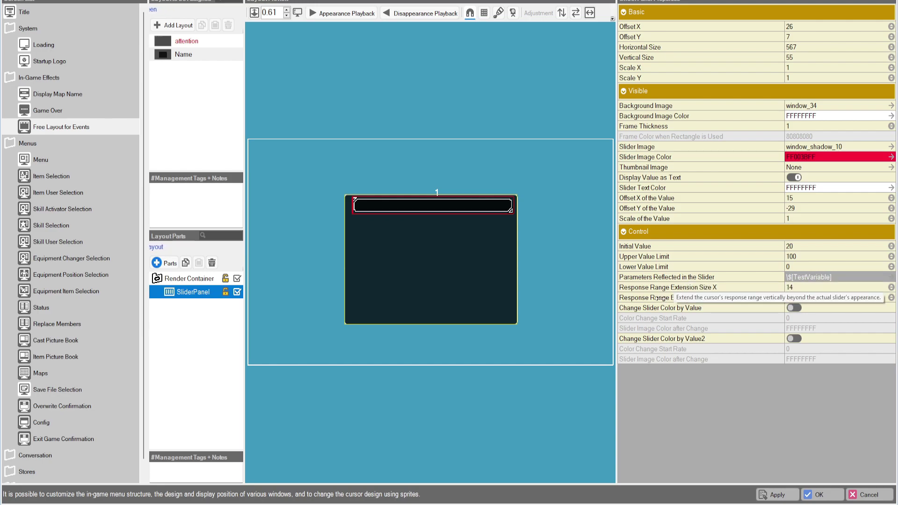
Enable the first slider color change by value, with a start rate of 50 and the yellow E3D924FF as the changed color.
{"action": "left_click", "coordinate": [793, 308]}
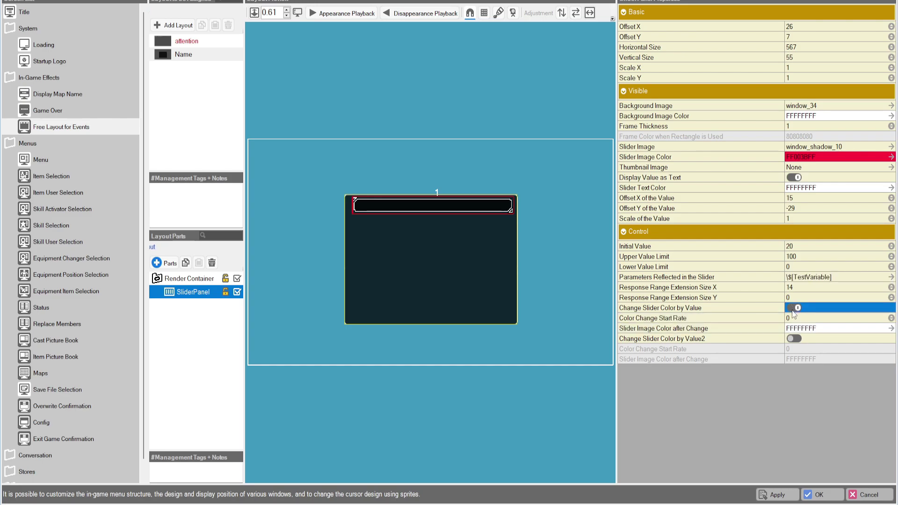
{"action": "left_click", "coordinate": [799, 319]}
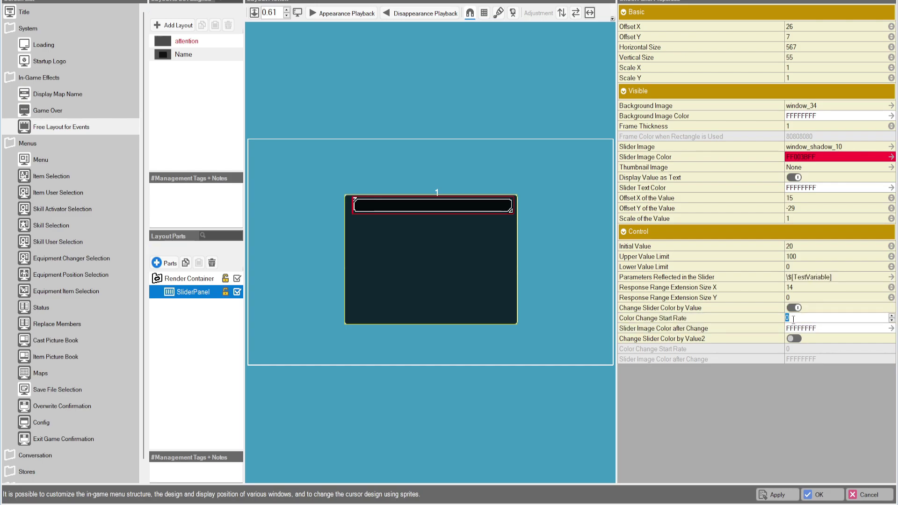
{"action": "left_click", "coordinate": [795, 328]}
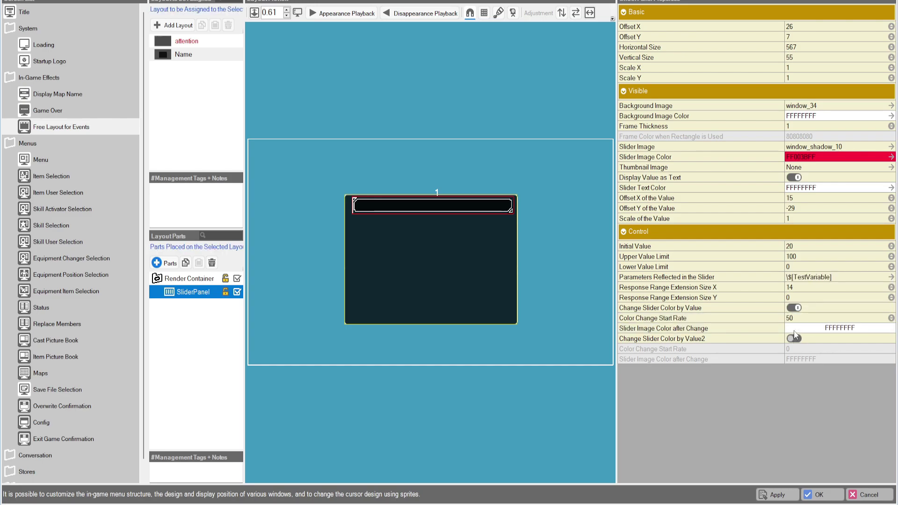
{"action": "left_click_drag", "start_coordinate": [802, 409], "coordinate": [783, 409]}
{"action": "left_click", "coordinate": [872, 423]}
{"action": "left_click", "coordinate": [866, 495]}
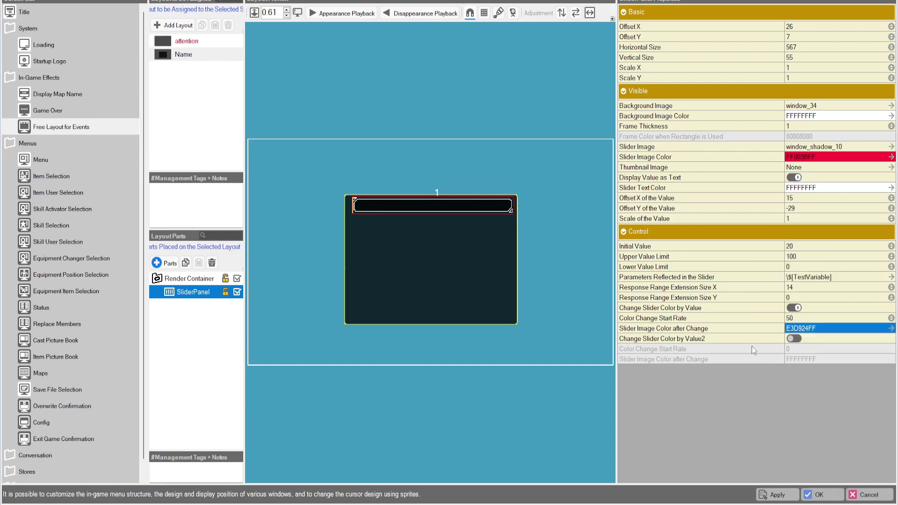
Configure the second slider color change by value with a start rate of 10 and the dark gray 282828FF as the changed color.
{"action": "left_click", "coordinate": [804, 349]}
{"action": "type", "text": "10"}
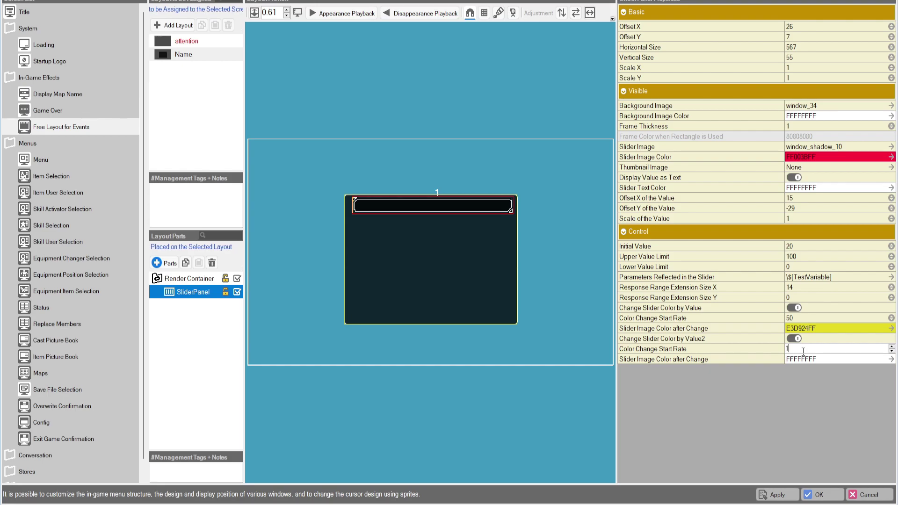
{"action": "left_click", "coordinate": [805, 359]}
{"action": "left_click", "coordinate": [805, 359]}
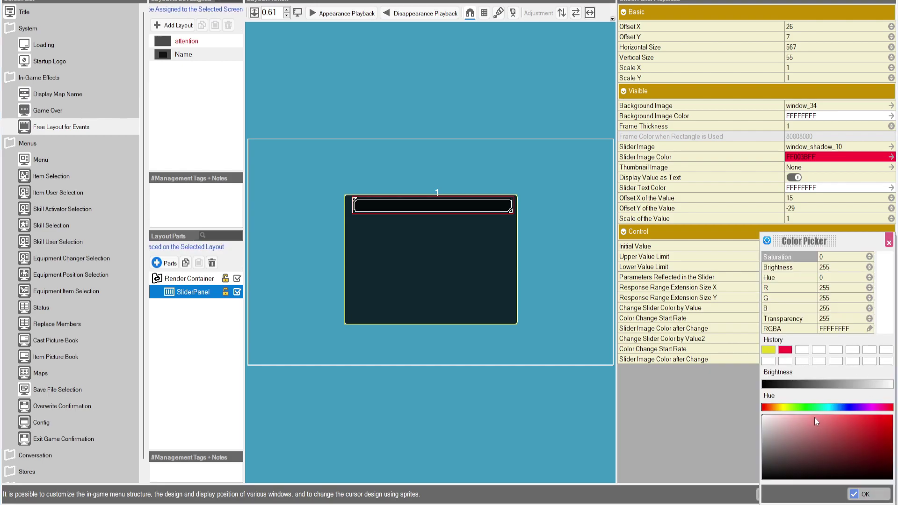
{"action": "left_click_drag", "start_coordinate": [791, 411], "coordinate": [763, 408]}
{"action": "left_click", "coordinate": [786, 384]}
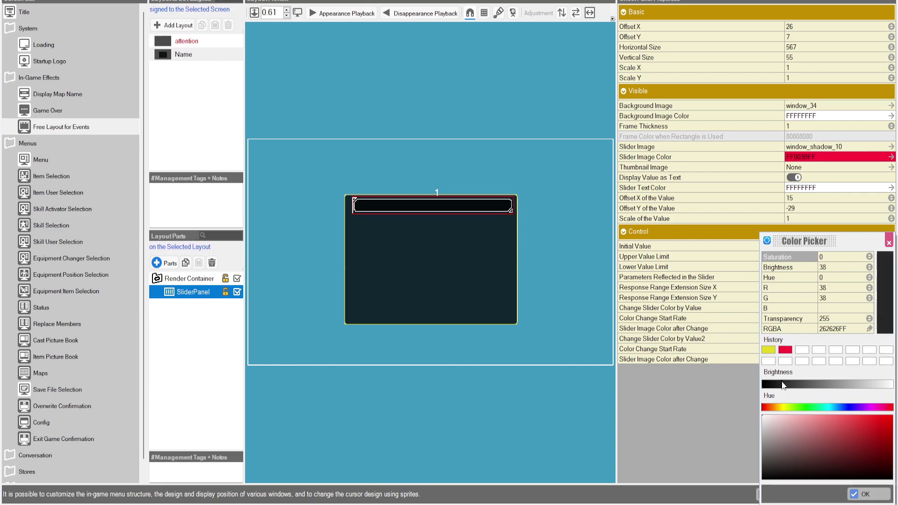
{"action": "left_click", "coordinate": [866, 494]}
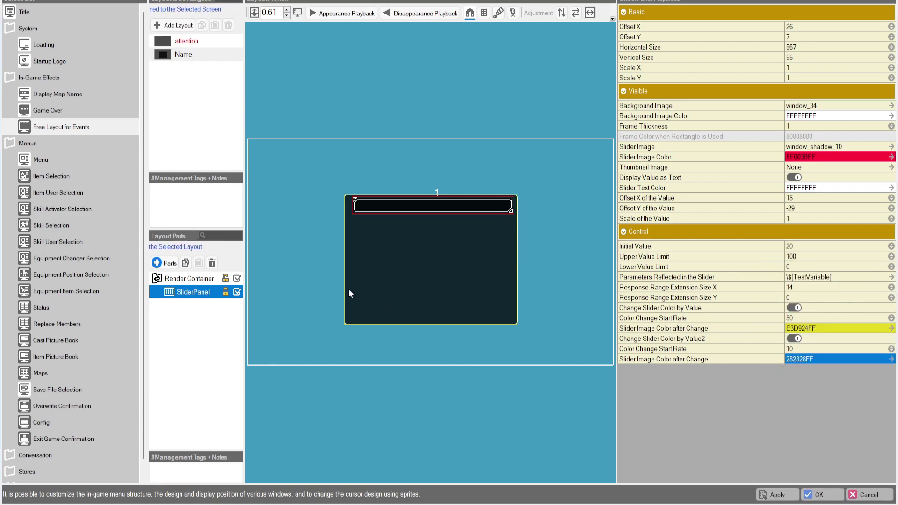
Add a Container for Entry Selection inside the render container and move it to about X 65, Y 206.
{"action": "left_click", "coordinate": [167, 263]}
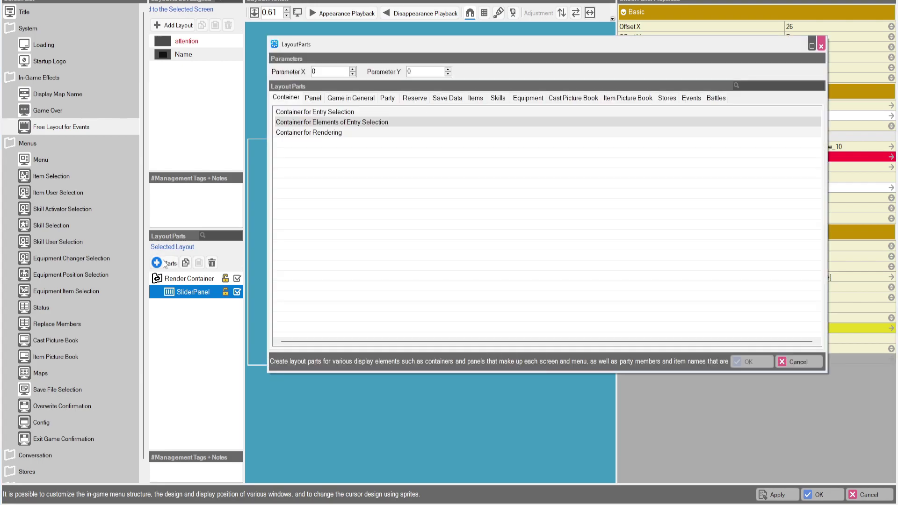
{"action": "left_click", "coordinate": [335, 114]}
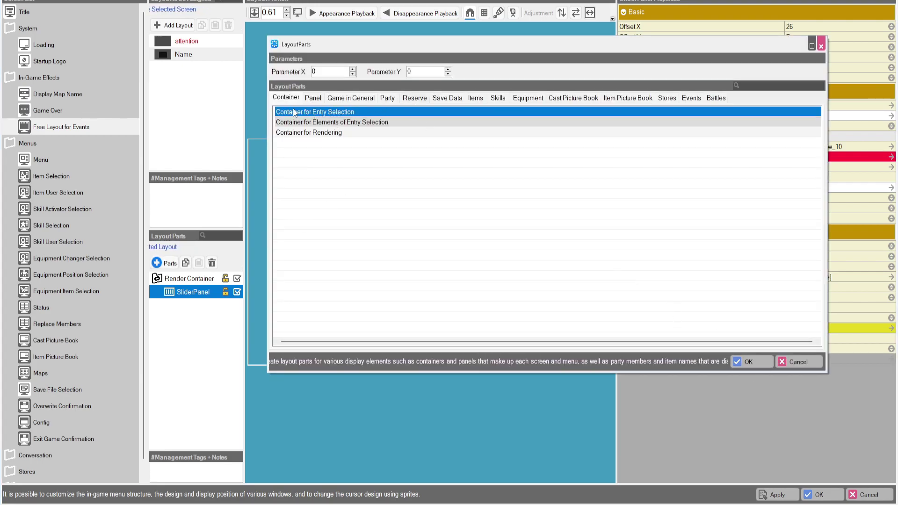
{"action": "left_click", "coordinate": [748, 362]}
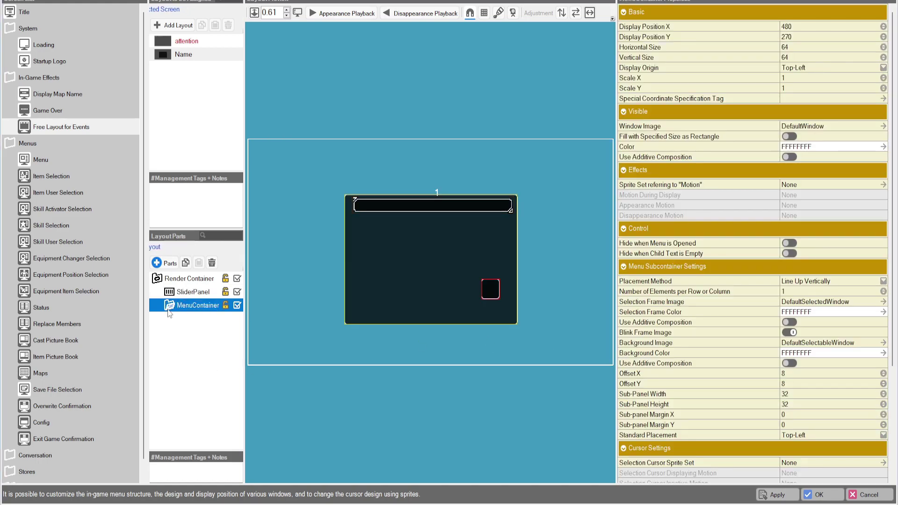
{"action": "left_click_drag", "start_coordinate": [159, 344], "coordinate": [168, 309]}
{"action": "left_click_drag", "start_coordinate": [487, 289], "coordinate": [374, 274]}
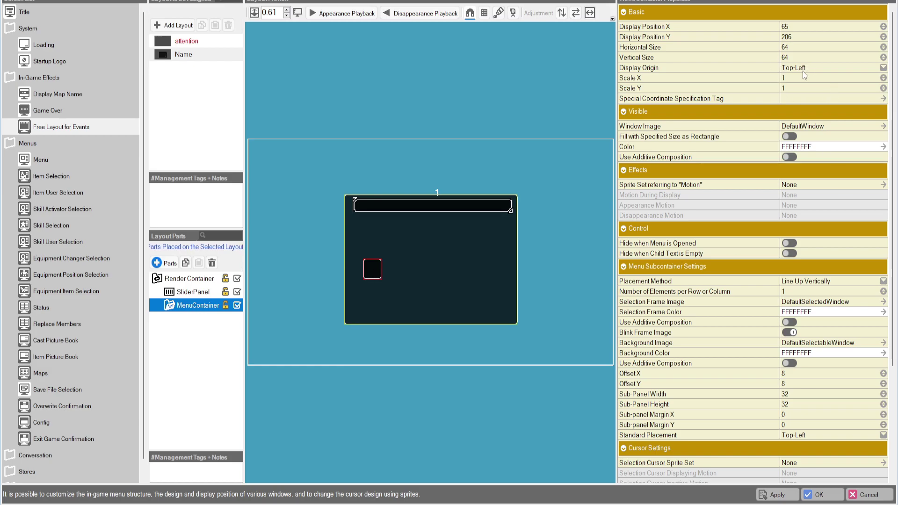
Change the menu container's window image to window_shadow_18 from the resource images.
{"action": "left_click", "coordinate": [807, 127]}
{"action": "left_click", "coordinate": [805, 125]}
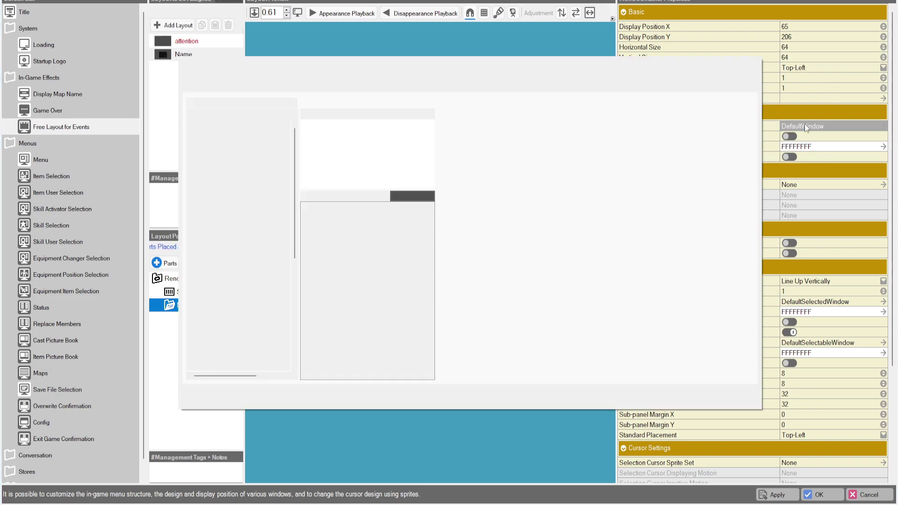
{"action": "left_click", "coordinate": [388, 139]}
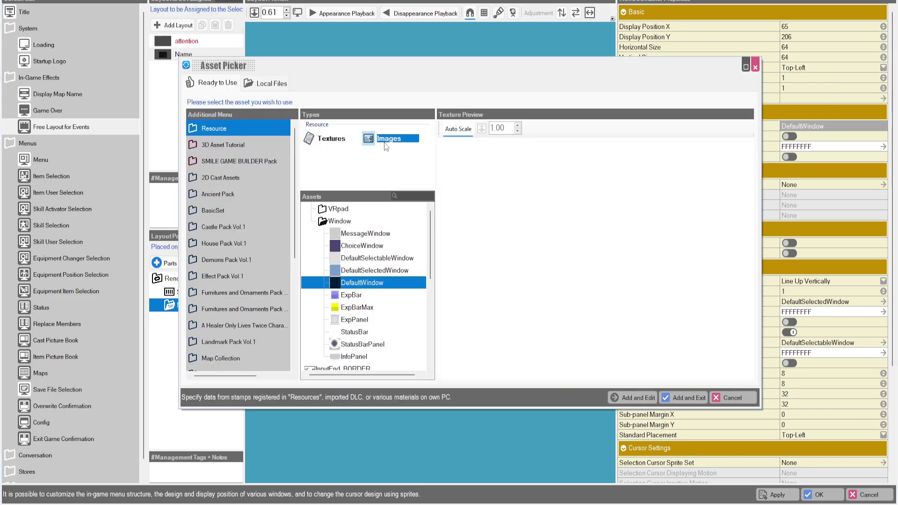
{"action": "scroll", "coordinate": [393, 354], "scroll_direction": "down", "scroll_amount": 5}
{"action": "scroll", "coordinate": [373, 334], "scroll_direction": "down", "scroll_amount": 1}
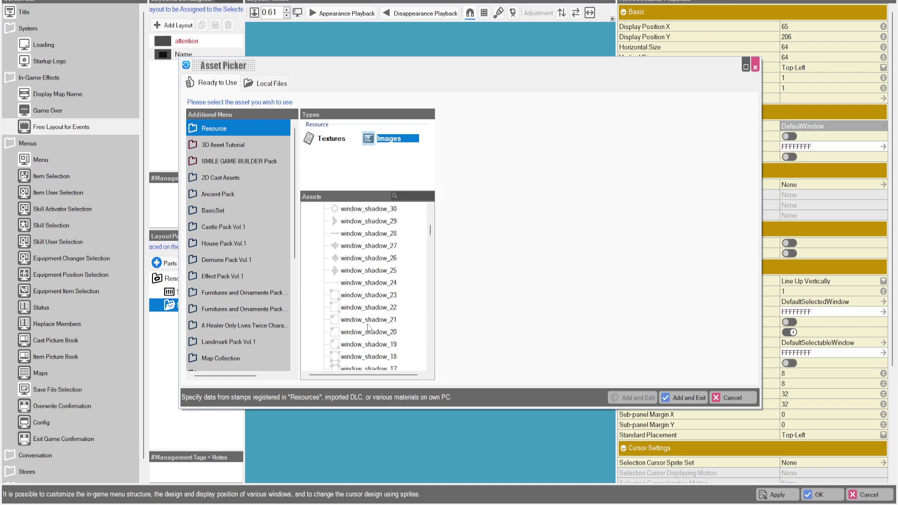
{"action": "left_click", "coordinate": [362, 309]}
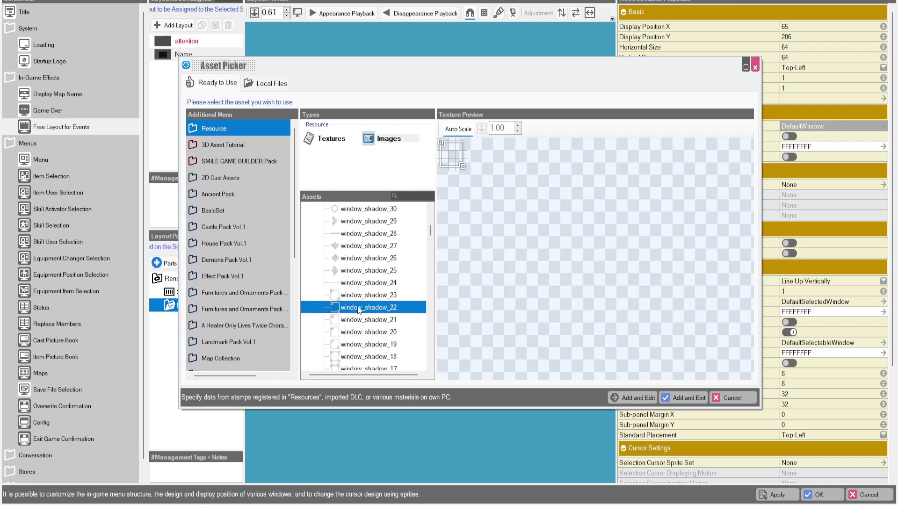
{"action": "left_click", "coordinate": [353, 322]}
{"action": "left_click", "coordinate": [350, 357]}
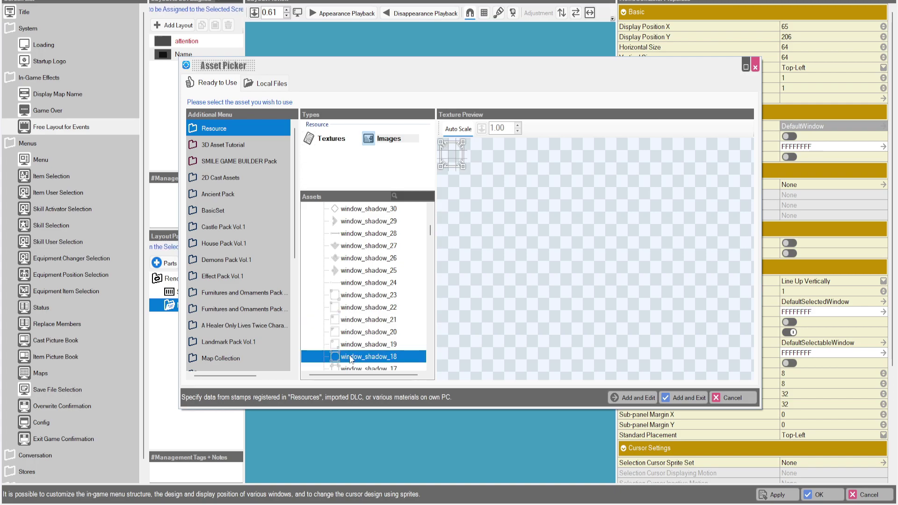
{"action": "left_click", "coordinate": [694, 398]}
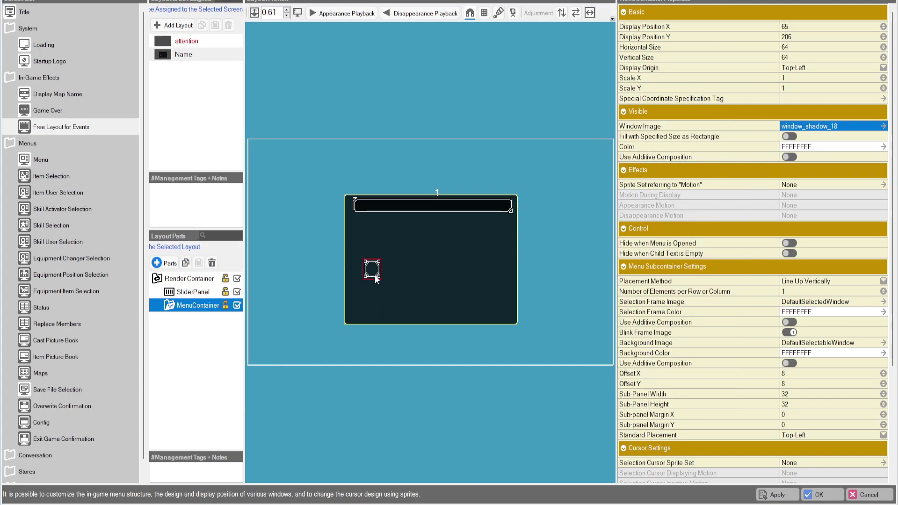
Enlarge the menu container to about 213 by 191 and move it to about X 27, Y 192.
{"action": "left_click_drag", "start_coordinate": [378, 276], "coordinate": [424, 320]}
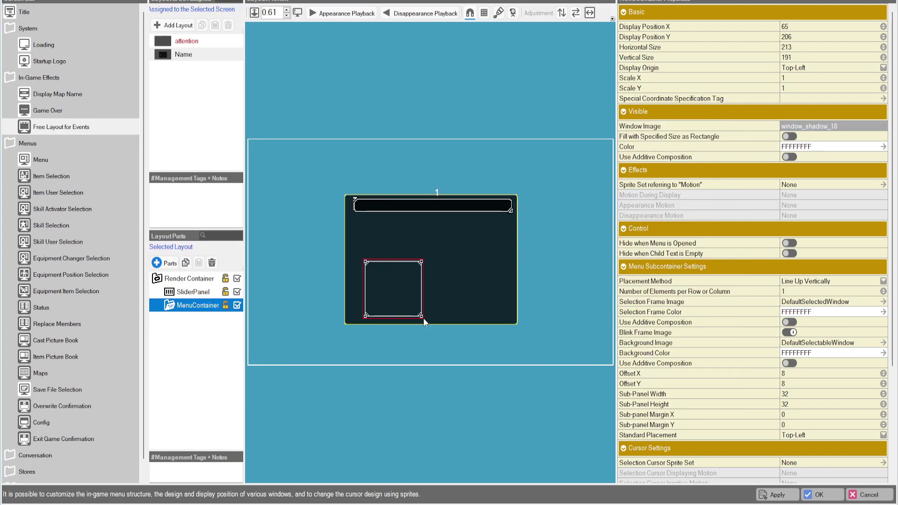
{"action": "left_click_drag", "start_coordinate": [391, 282], "coordinate": [380, 277]}
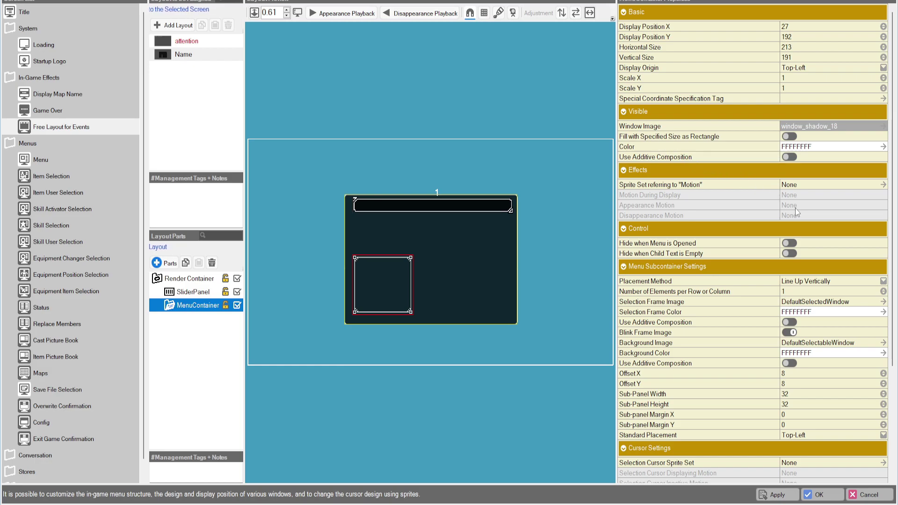
Browse the sprite sets available for the menu container's motion, previewing the speech bubble, balloon and window_30 sprites.
{"action": "double_click", "coordinate": [796, 188]}
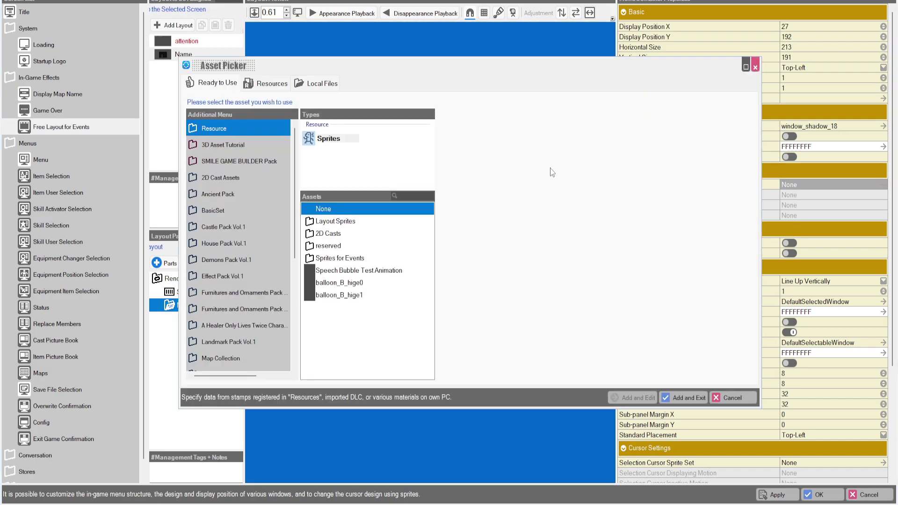
{"action": "left_click", "coordinate": [343, 270]}
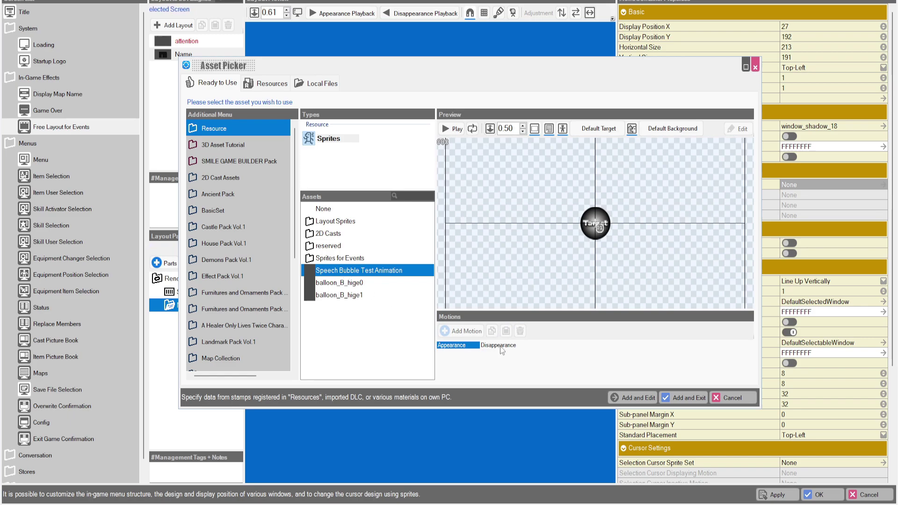
{"action": "left_click", "coordinate": [499, 346]}
{"action": "left_click", "coordinate": [448, 128]}
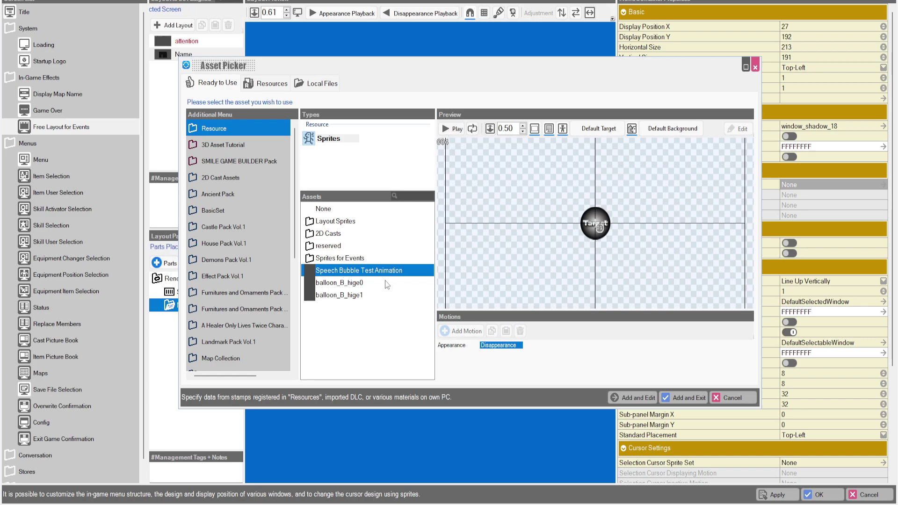
{"action": "left_click", "coordinate": [343, 284]}
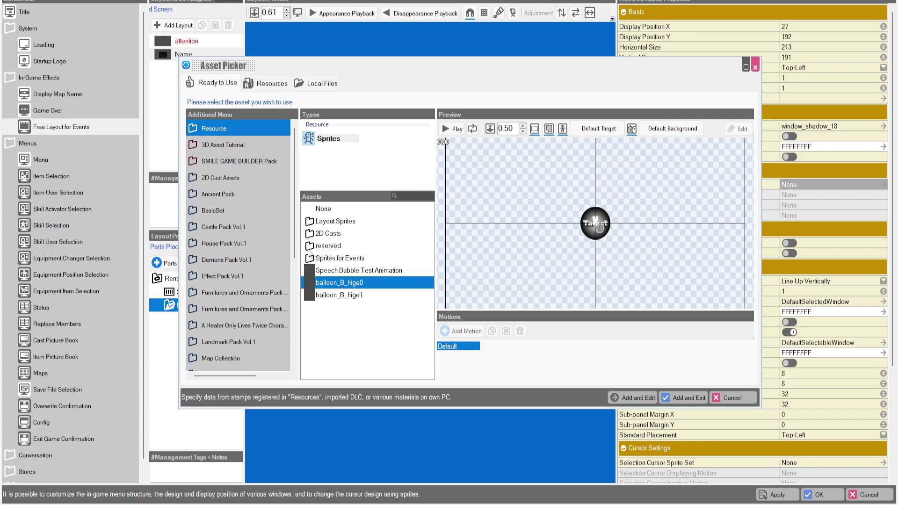
{"action": "left_click", "coordinate": [310, 222]}
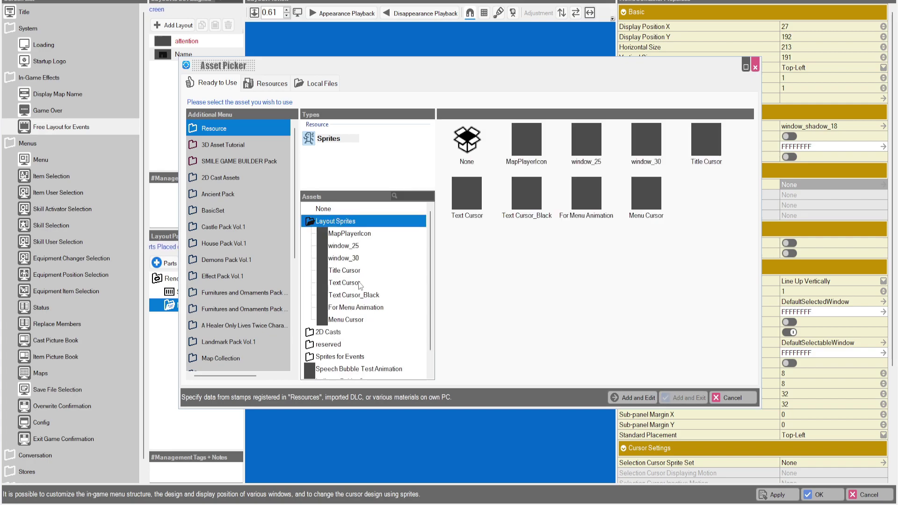
{"action": "left_click", "coordinate": [332, 260]}
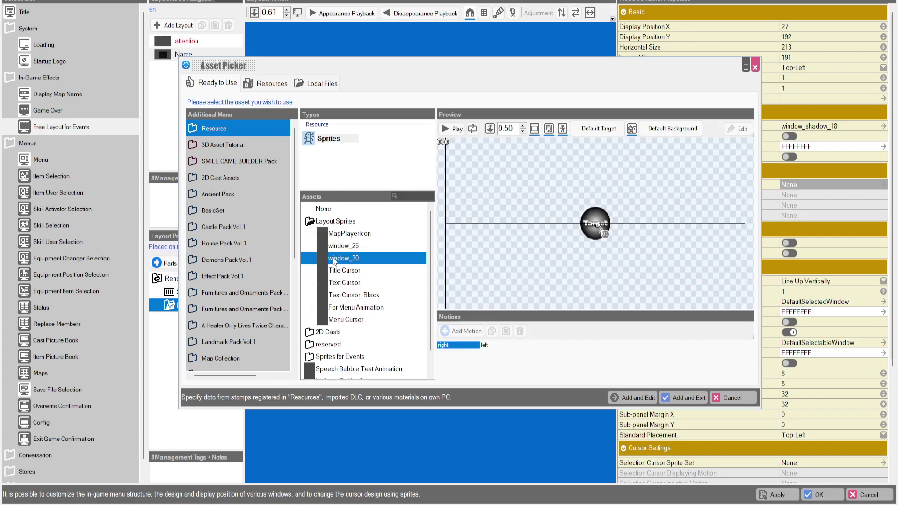
{"action": "scroll", "coordinate": [337, 320], "scroll_direction": "down", "scroll_amount": 1}
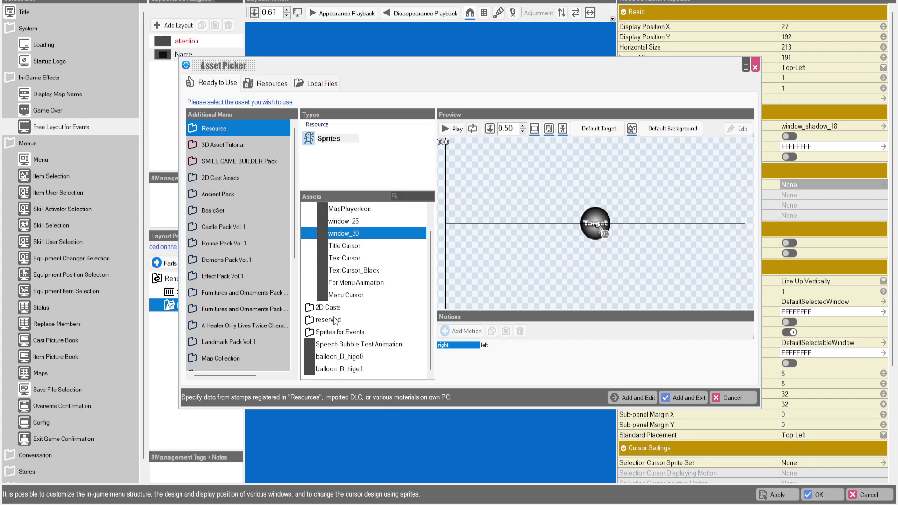
{"action": "left_click", "coordinate": [236, 162]}
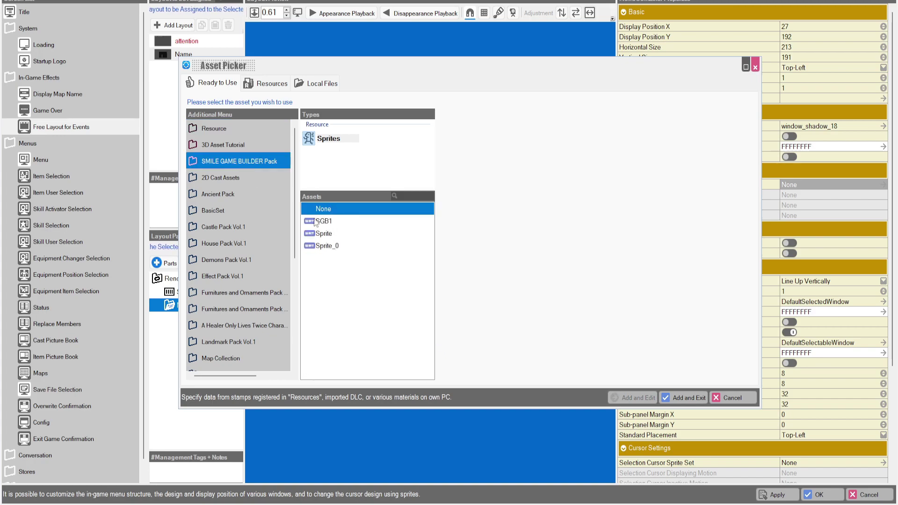
{"action": "left_click", "coordinate": [219, 128]}
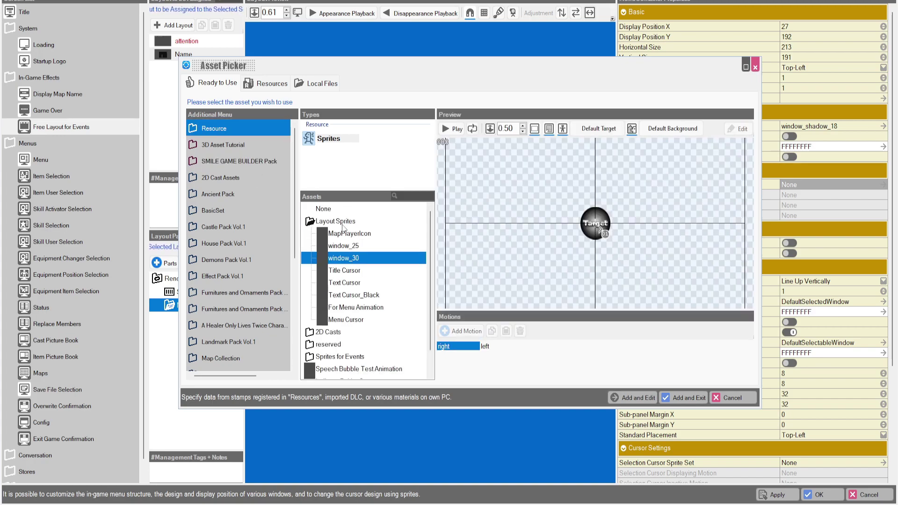
Assign the For Menu Animation layout sprite as the menu container's motion sprite set.
{"action": "left_click", "coordinate": [343, 246]}
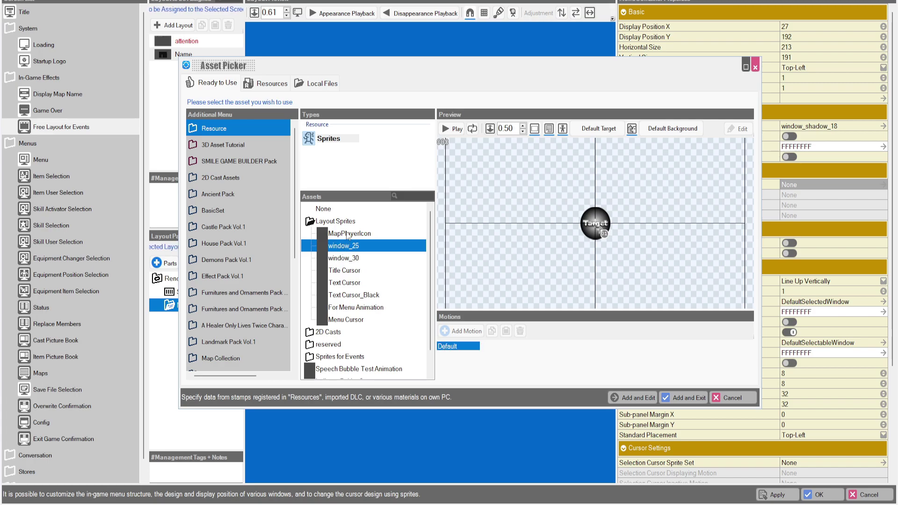
{"action": "left_click", "coordinate": [349, 233]}
{"action": "left_click", "coordinate": [343, 306]}
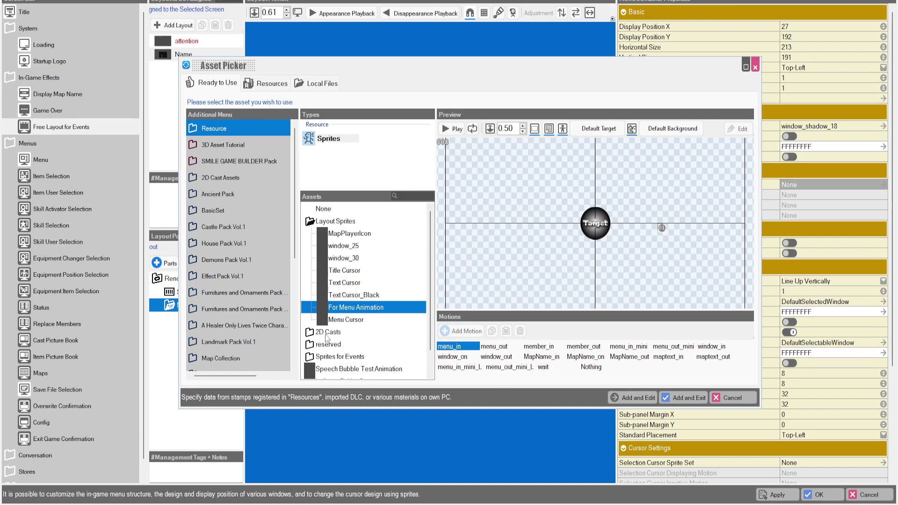
{"action": "left_click", "coordinate": [683, 398]}
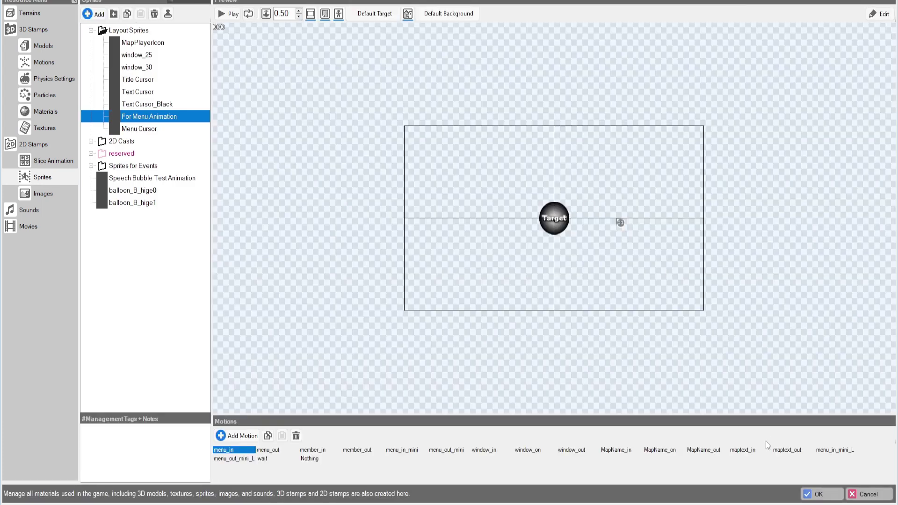
{"action": "left_click", "coordinate": [818, 494]}
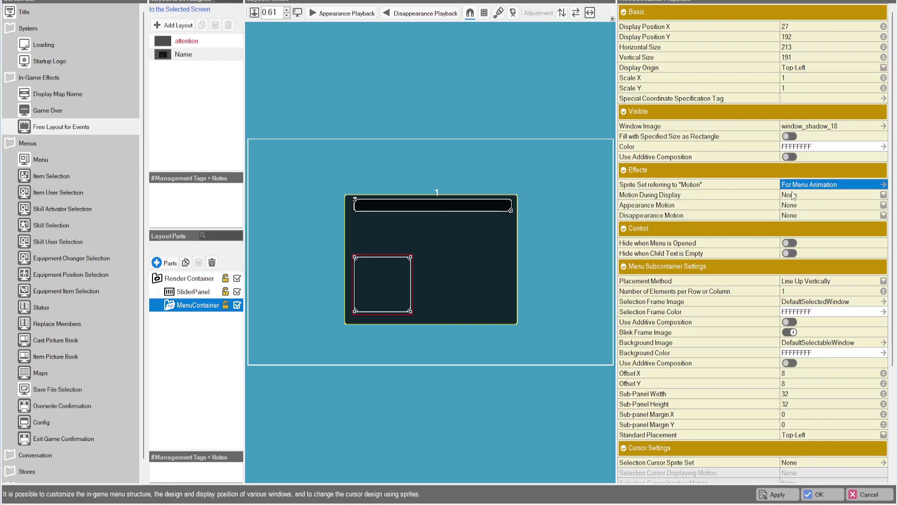
Set the menu container's motion during display to menu_in.
{"action": "left_click", "coordinate": [804, 194]}
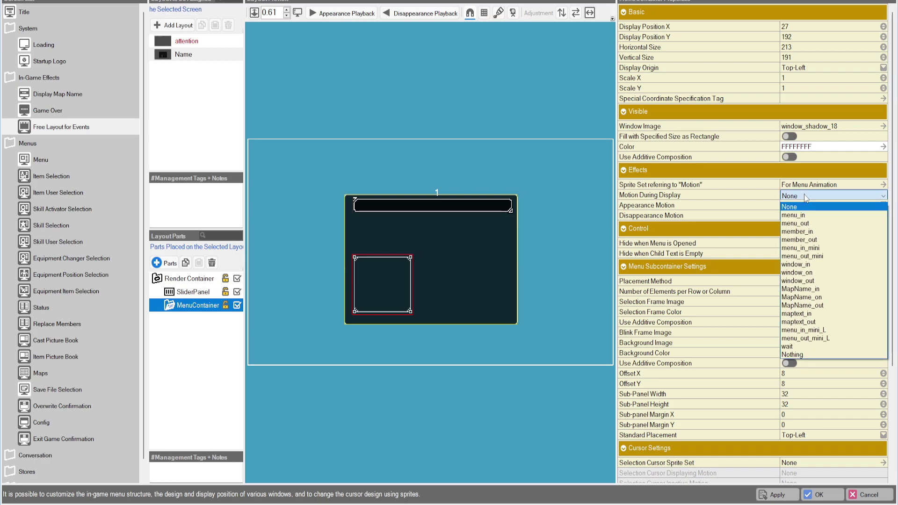
{"action": "left_click", "coordinate": [805, 215]}
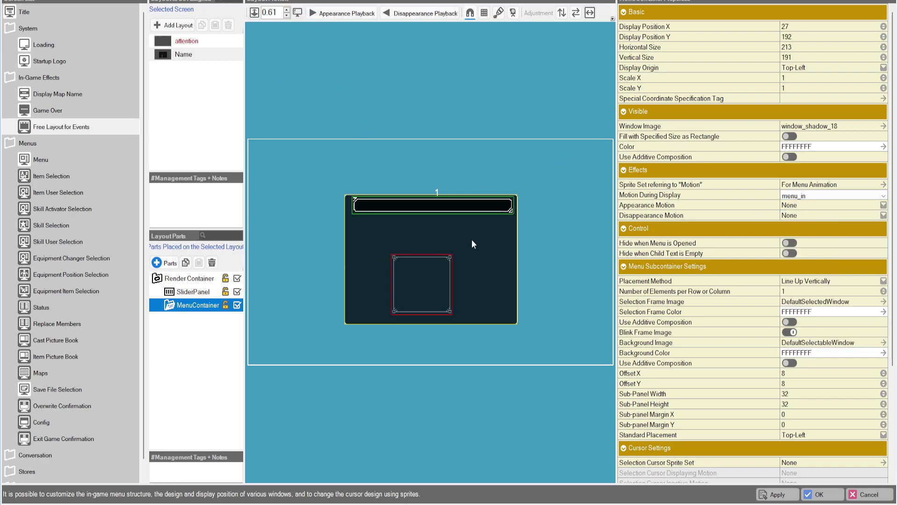
{"action": "left_click", "coordinate": [789, 196]}
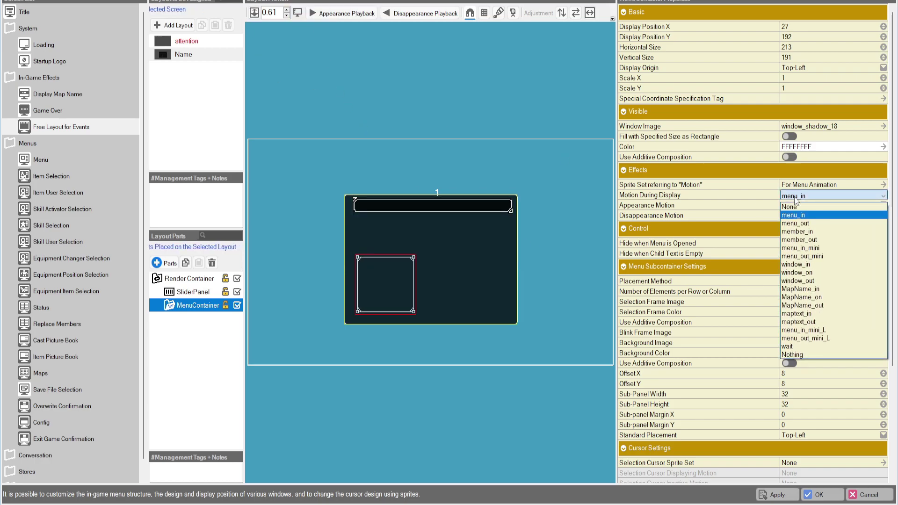
{"action": "left_click", "coordinate": [797, 197]}
Browse the layout and reserved sprites, and assign the reserved MessageWait_b sprite as the menu container's motion sprite set.
{"action": "left_click", "coordinate": [793, 185]}
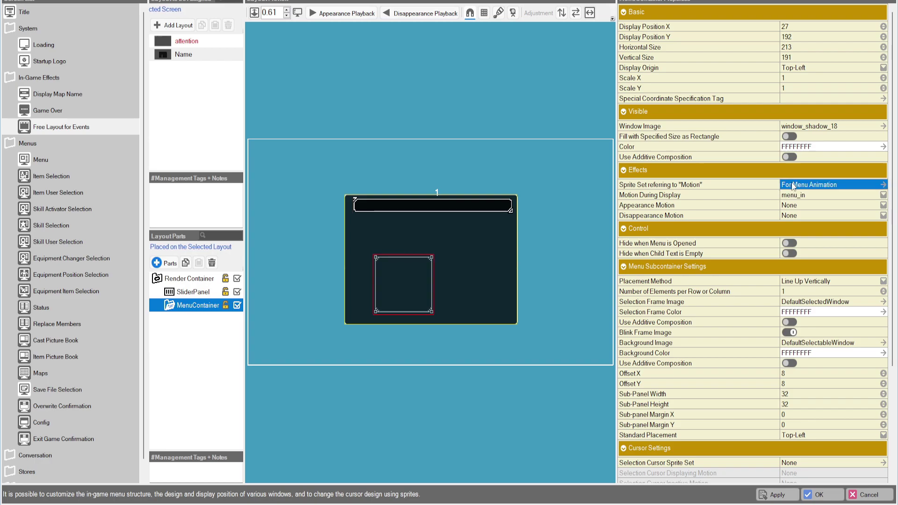
{"action": "double_click", "coordinate": [767, 184]}
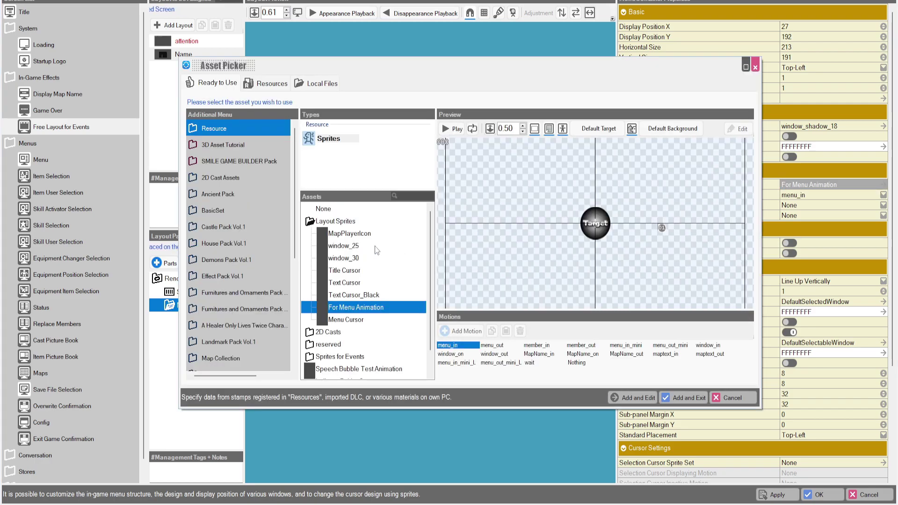
{"action": "scroll", "coordinate": [376, 253], "scroll_direction": "down", "scroll_amount": 1}
{"action": "scroll", "coordinate": [371, 252], "scroll_direction": "up", "scroll_amount": 1}
{"action": "left_click", "coordinate": [358, 323]}
{"action": "left_click", "coordinate": [496, 348]}
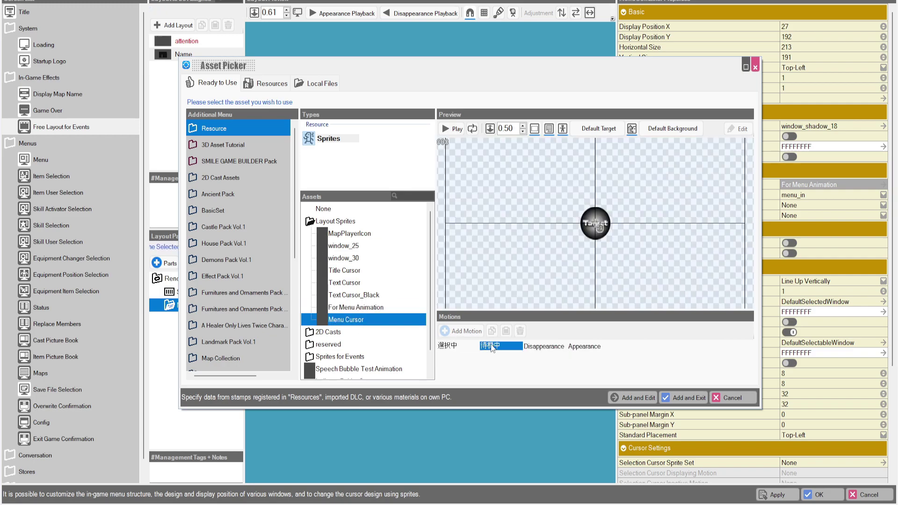
{"action": "left_click", "coordinate": [457, 346]}
{"action": "left_click", "coordinate": [356, 247]}
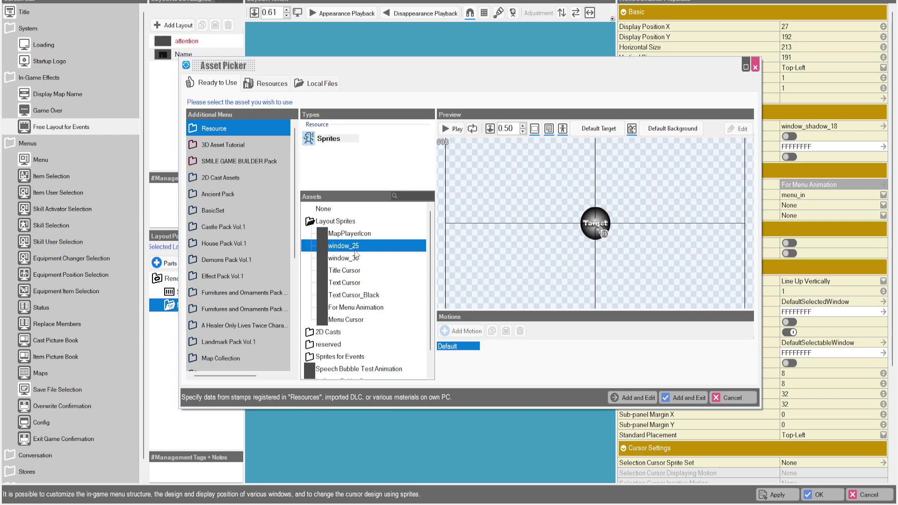
{"action": "scroll", "coordinate": [351, 258], "scroll_direction": "down", "scroll_amount": 1}
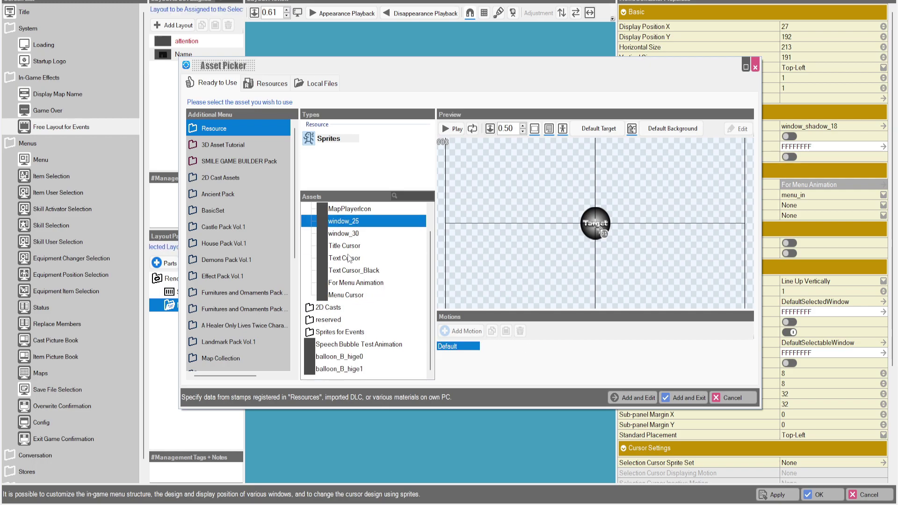
{"action": "left_click", "coordinate": [314, 320]}
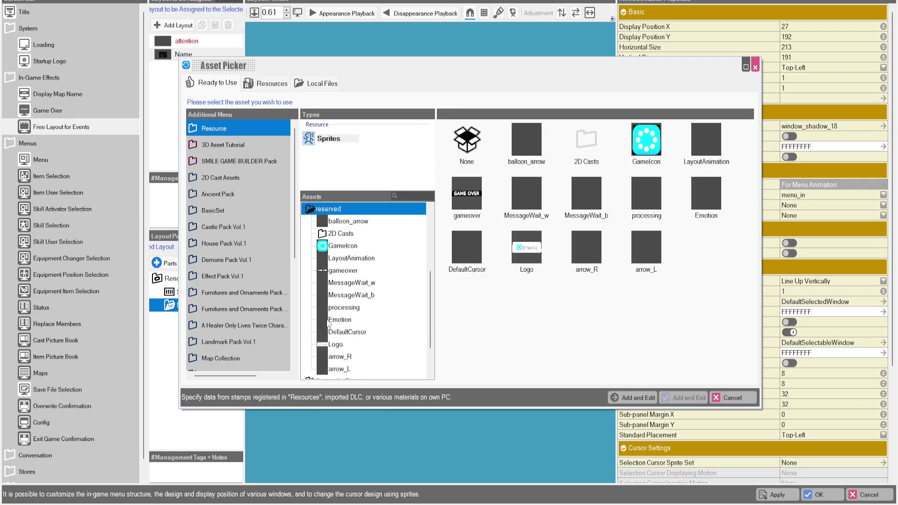
{"action": "left_click", "coordinate": [352, 296]}
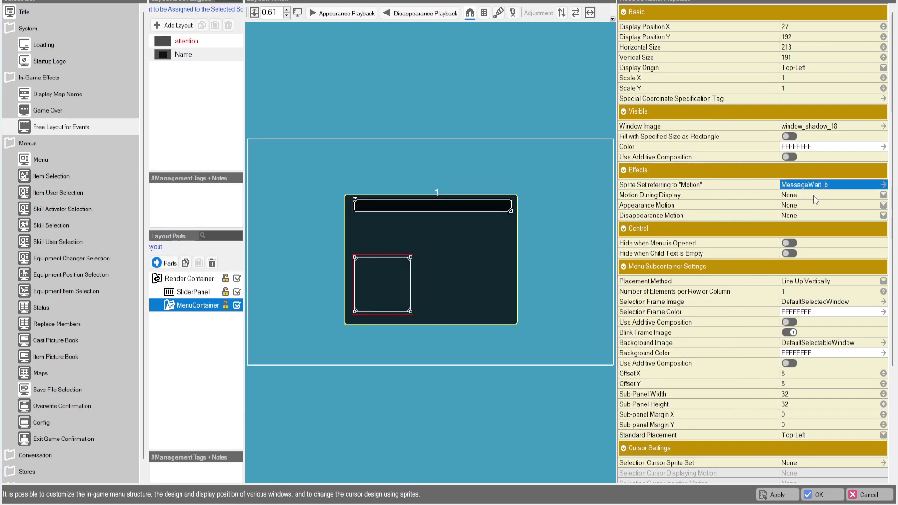
Set the container's display, appearance and disappearance motions to Displaying, Appearance and Disappearance, and play back both transitions.
{"action": "left_click", "coordinate": [814, 196]}
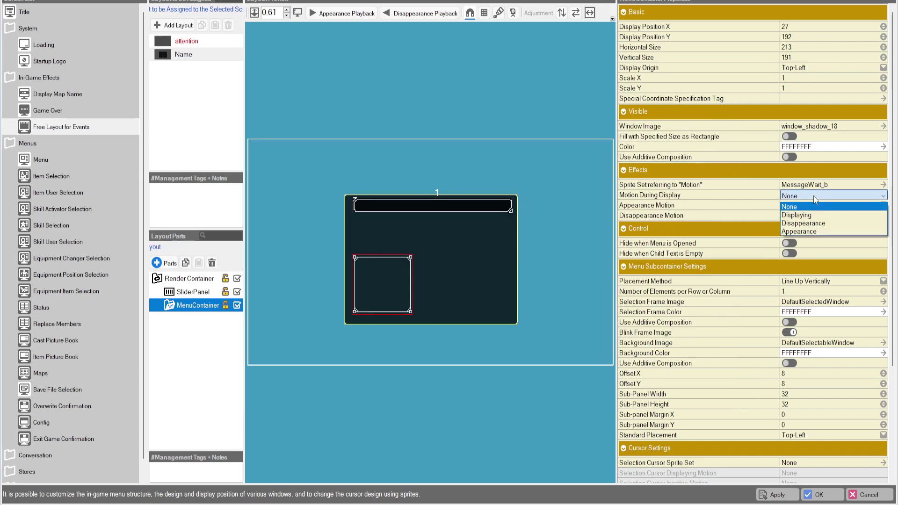
{"action": "left_click", "coordinate": [814, 216]}
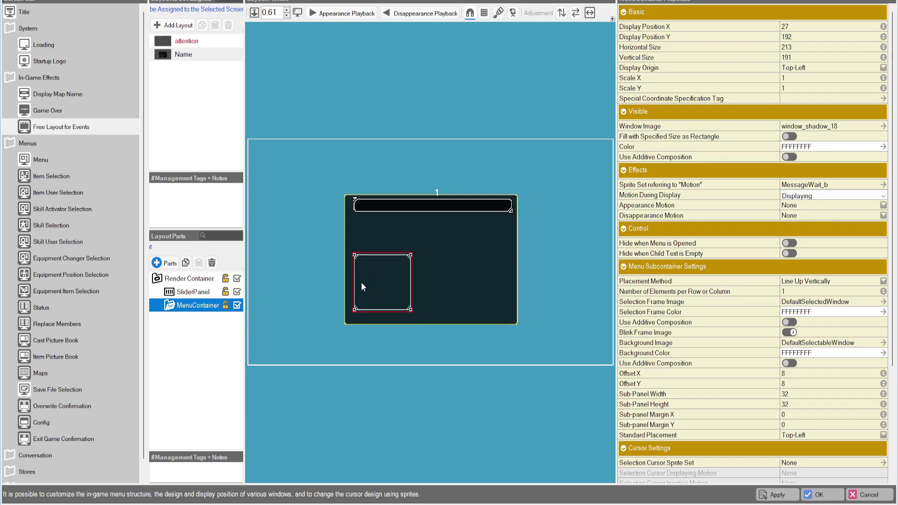
{"action": "left_click", "coordinate": [801, 208]}
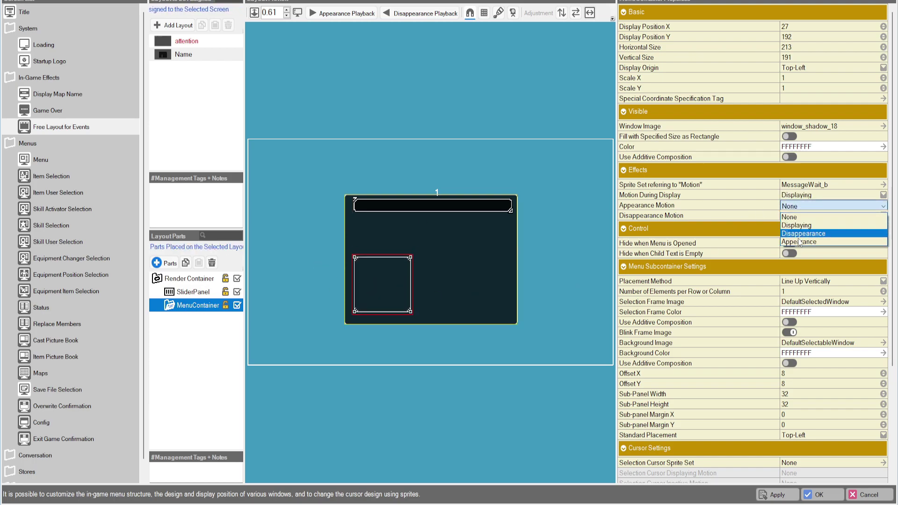
{"action": "left_click", "coordinate": [802, 241]}
{"action": "left_click", "coordinate": [787, 218]}
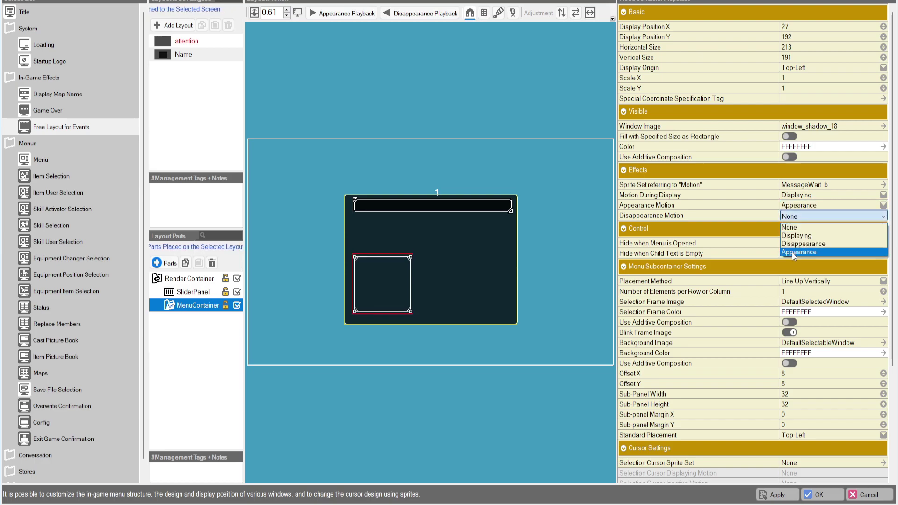
{"action": "left_click", "coordinate": [794, 251]}
{"action": "left_click", "coordinate": [343, 13]}
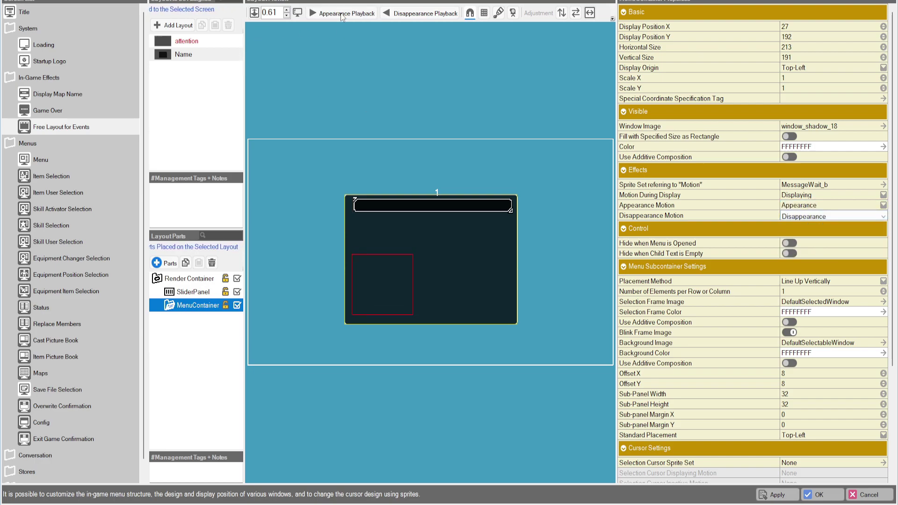
{"action": "left_click", "coordinate": [397, 13]}
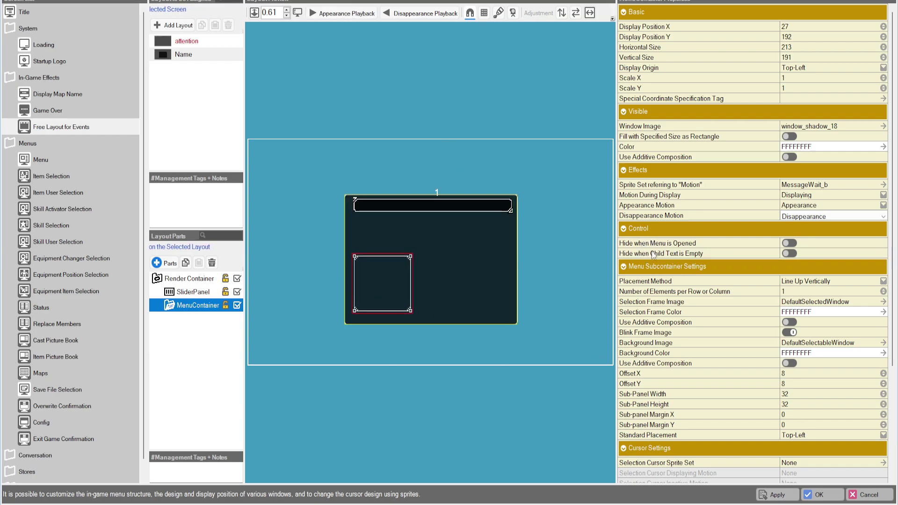
Enable Hide when Menu is Opened for the menu container.
{"action": "left_click", "coordinate": [790, 243]}
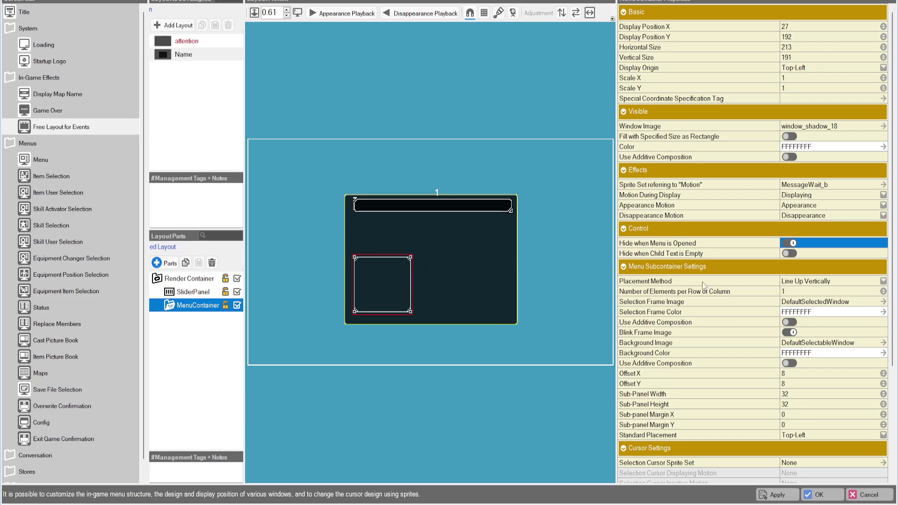
{"action": "mouse_move", "coordinate": [664, 256]}
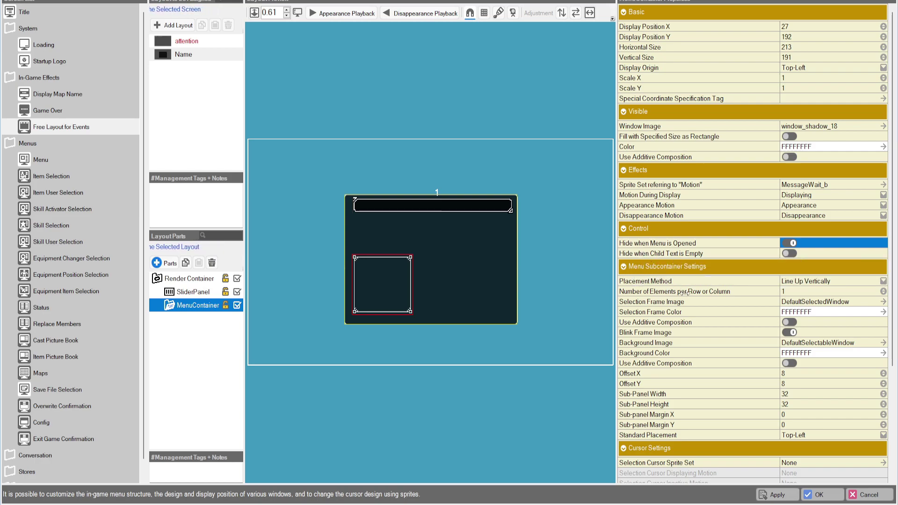
Set the subcontainer placement method to Line Up Vertically and the number of elements per row or column to 2.
{"action": "scroll", "coordinate": [680, 275], "scroll_direction": "down", "scroll_amount": 1}
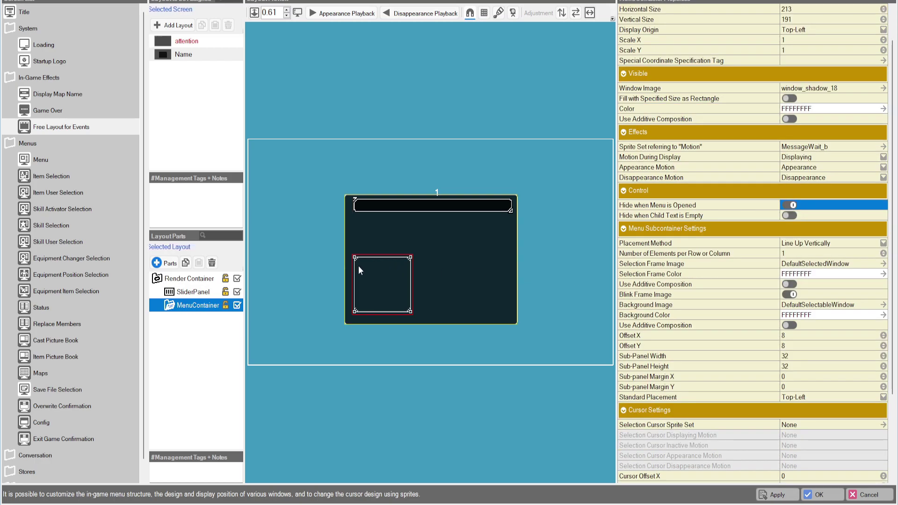
{"action": "left_click", "coordinate": [797, 244]}
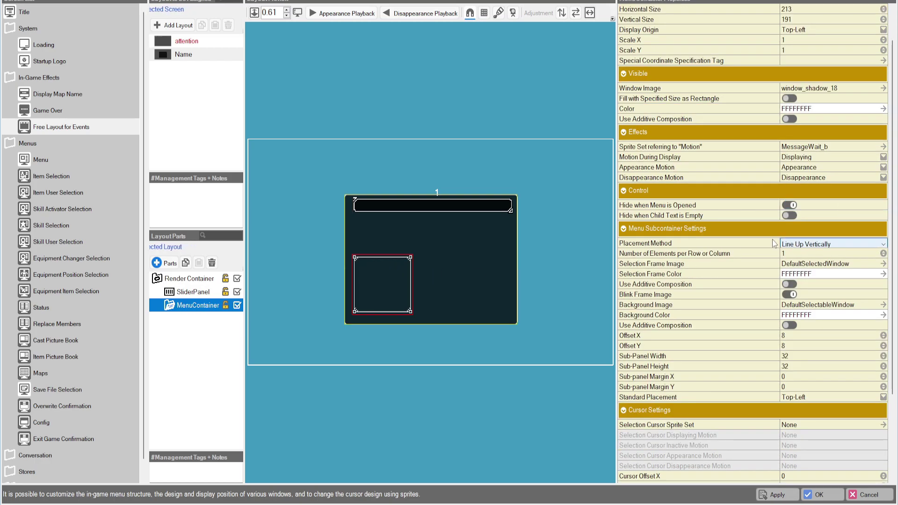
{"action": "left_click", "coordinate": [815, 247]}
{"action": "left_click", "coordinate": [801, 262]}
{"action": "left_click", "coordinate": [803, 246]}
{"action": "left_click", "coordinate": [803, 254]}
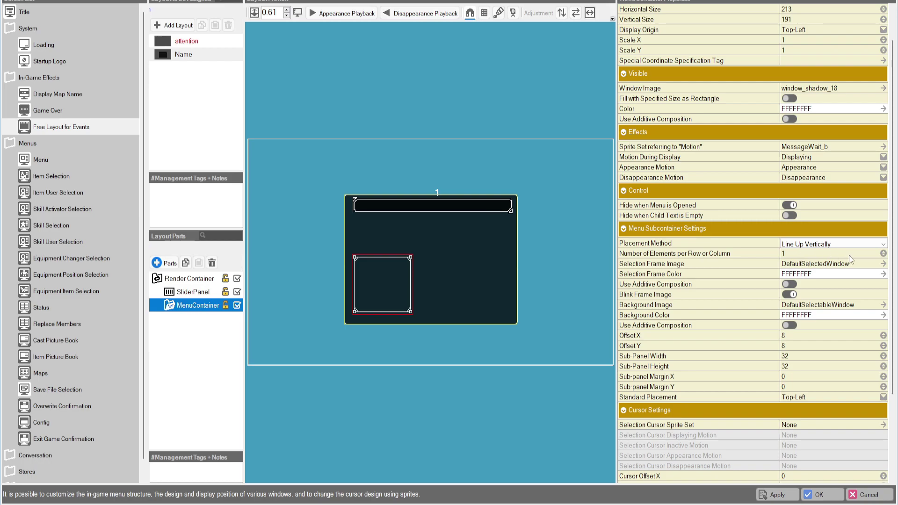
{"action": "left_click", "coordinate": [883, 253]}
{"action": "left_click", "coordinate": [883, 251]}
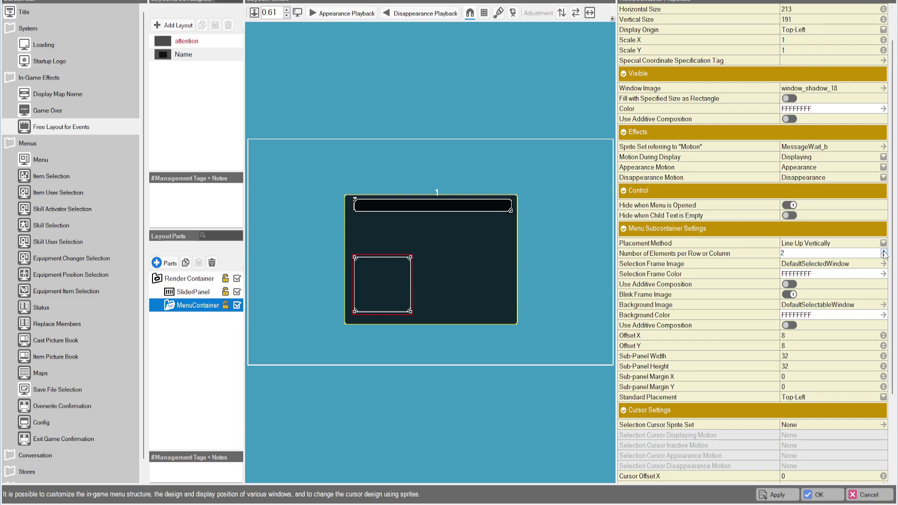
Enlarge the menu container to about 497 by 235 and set its number of elements per row or column to 8.
{"action": "left_click_drag", "start_coordinate": [410, 288], "coordinate": [432, 284]}
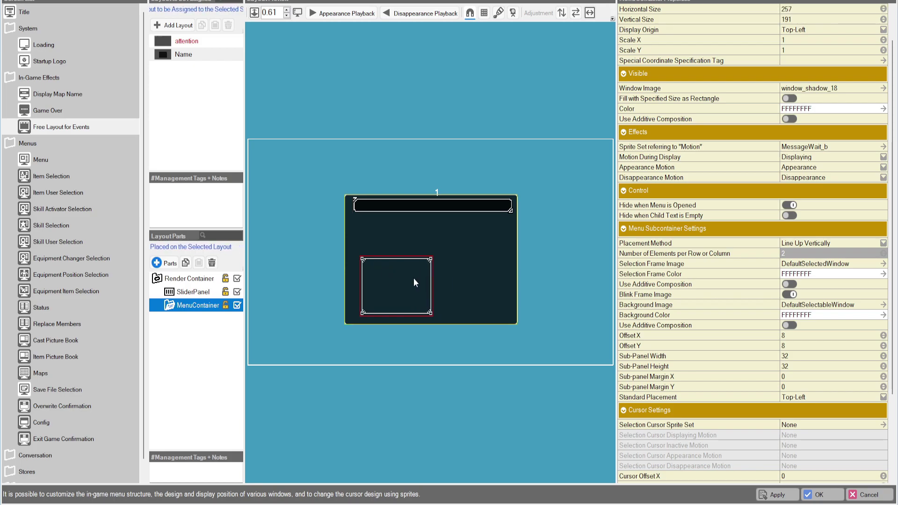
{"action": "left_click_drag", "start_coordinate": [431, 286], "coordinate": [500, 292]}
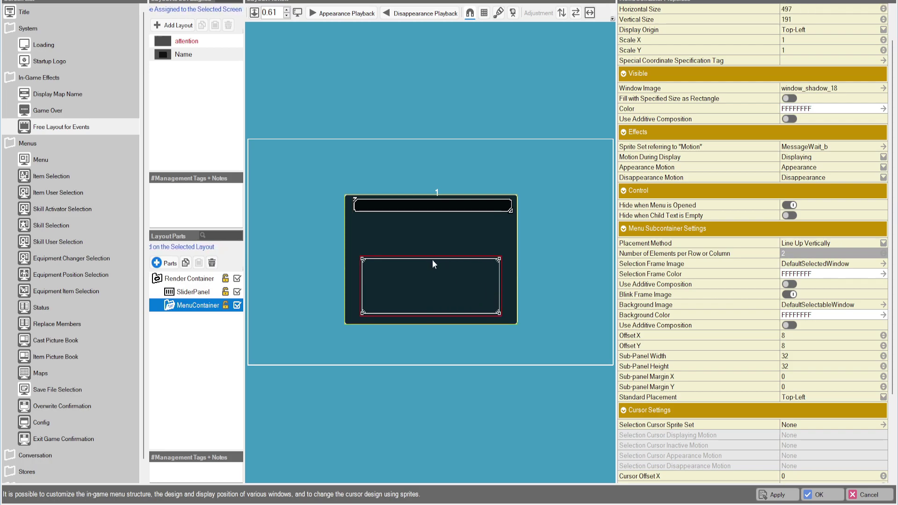
{"action": "left_click_drag", "start_coordinate": [430, 260], "coordinate": [474, 237]}
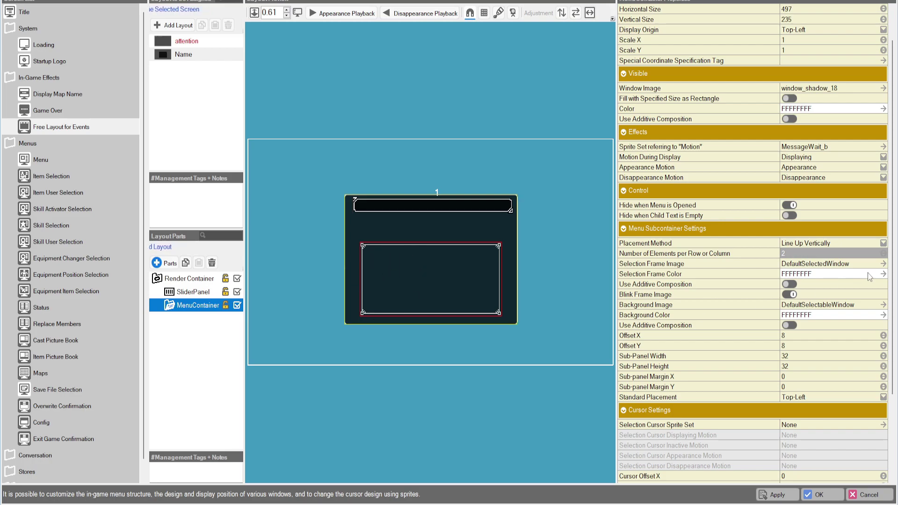
{"action": "left_click", "coordinate": [884, 253]}
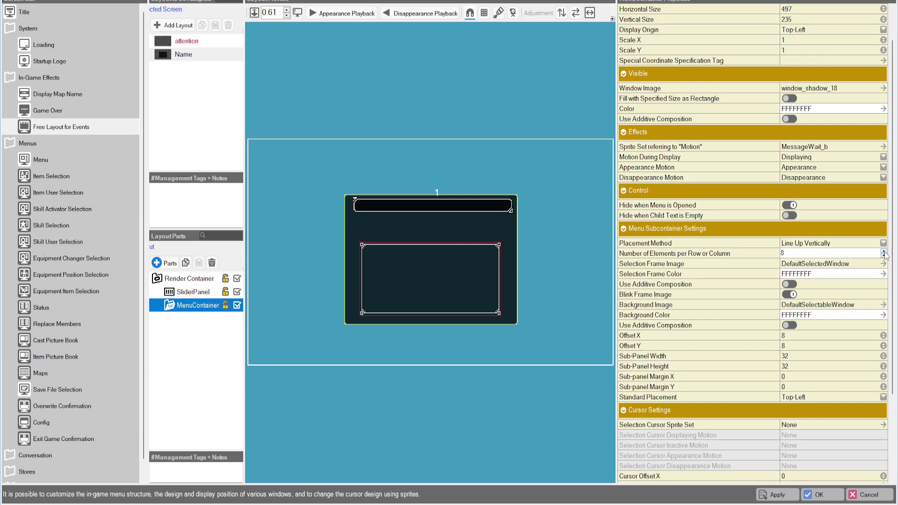
Examine the DefaultSelectedWindow texture used as the menu container's selection frame image, leaving the choice as it is.
{"action": "left_click", "coordinate": [815, 265]}
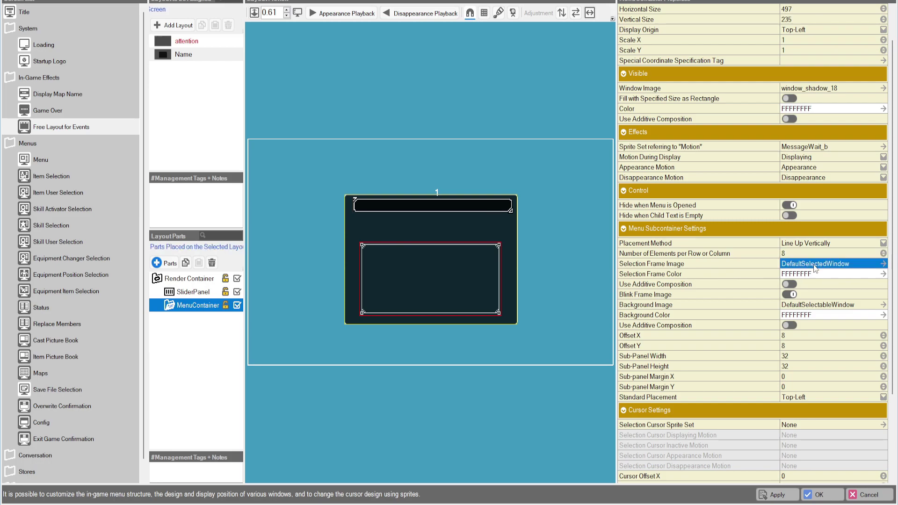
{"action": "left_click", "coordinate": [815, 267]}
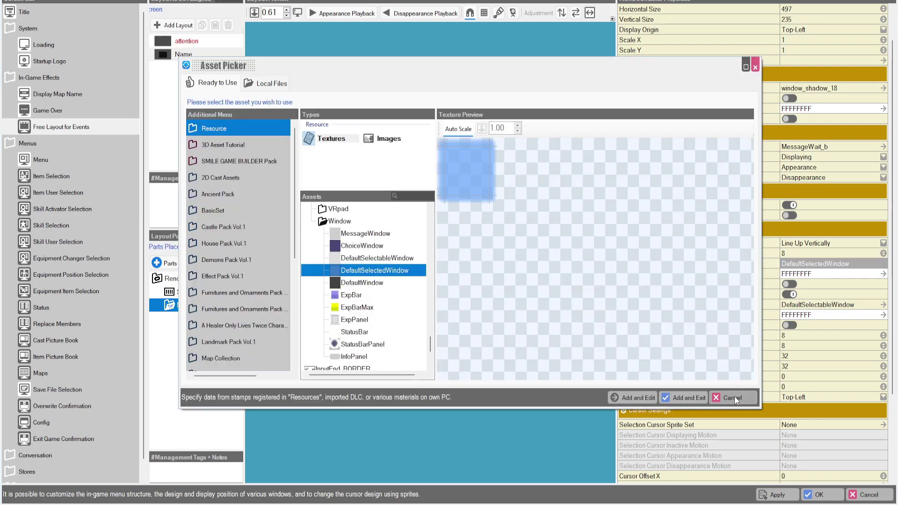
{"action": "left_click", "coordinate": [734, 396]}
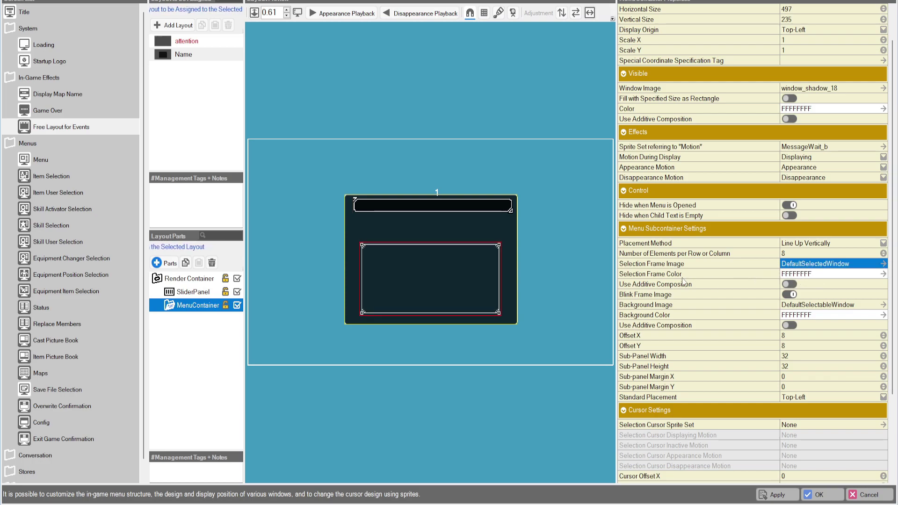
Enable additive composition for both the selection frame and the background of the menu subcontainers.
{"action": "mouse_move", "coordinate": [678, 284]}
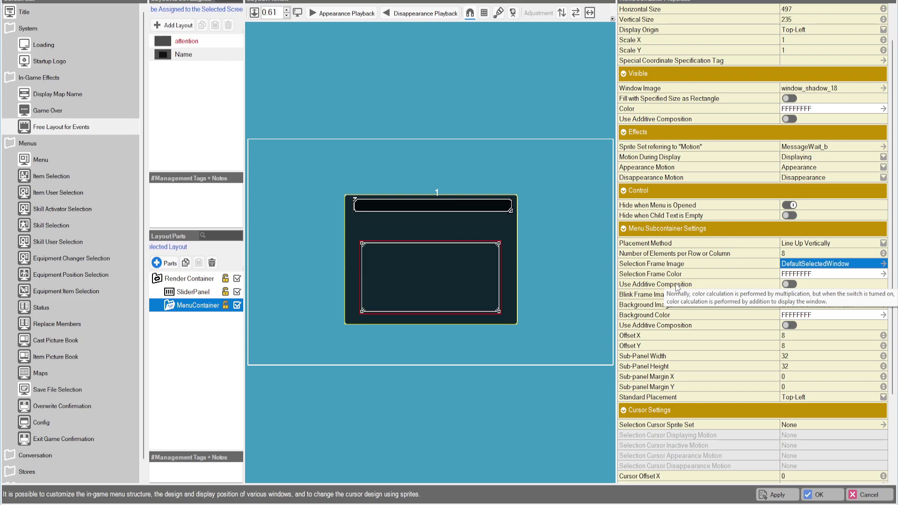
{"action": "left_click", "coordinate": [785, 285]}
{"action": "left_click", "coordinate": [786, 284]}
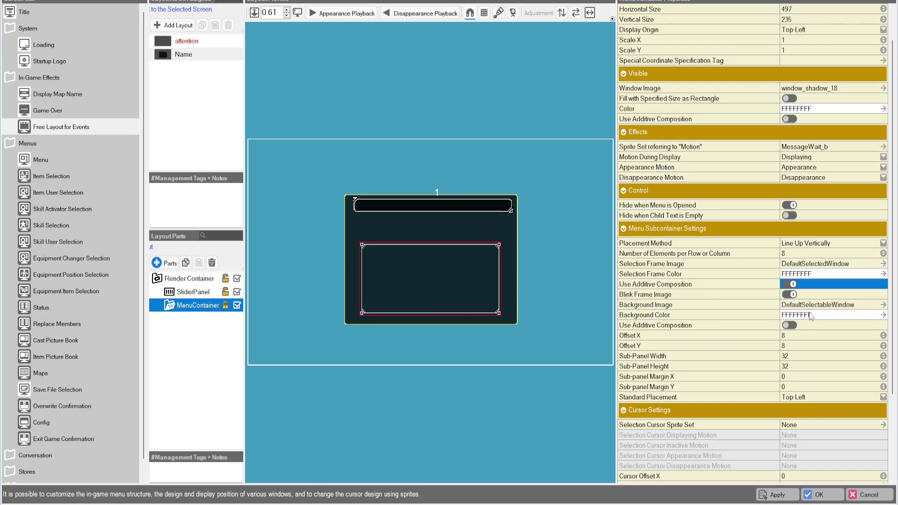
{"action": "left_click", "coordinate": [790, 326]}
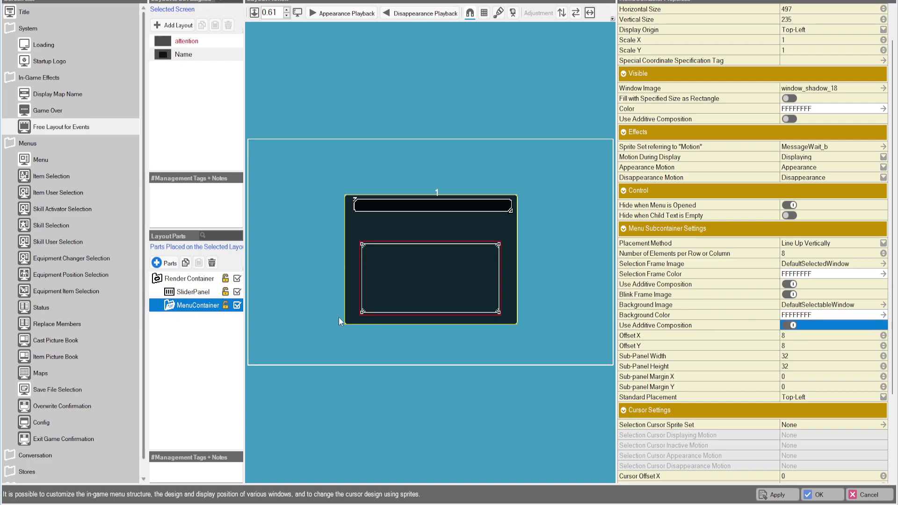
Add a Container for Elements of Entry Selection to the layout and nest it inside the MenuContainer.
{"action": "right_click", "coordinate": [168, 304]}
{"action": "left_click", "coordinate": [172, 313]}
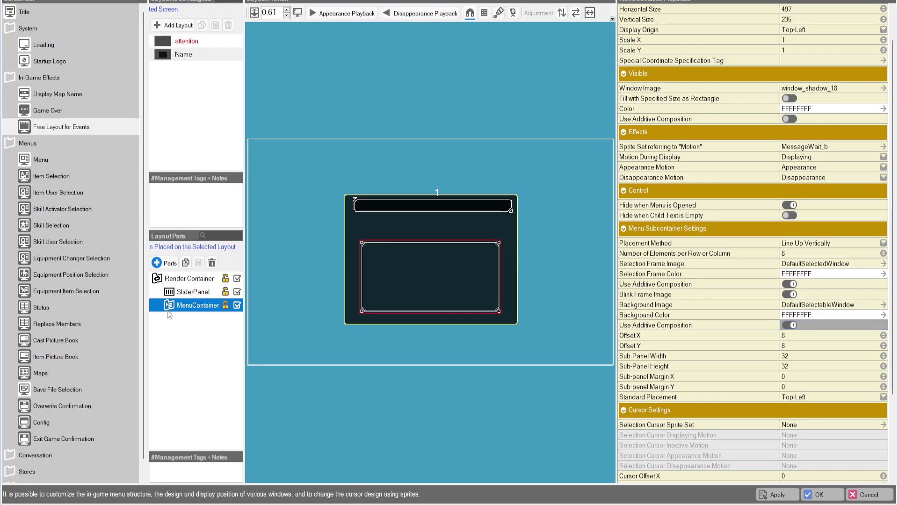
{"action": "left_click", "coordinate": [165, 264]}
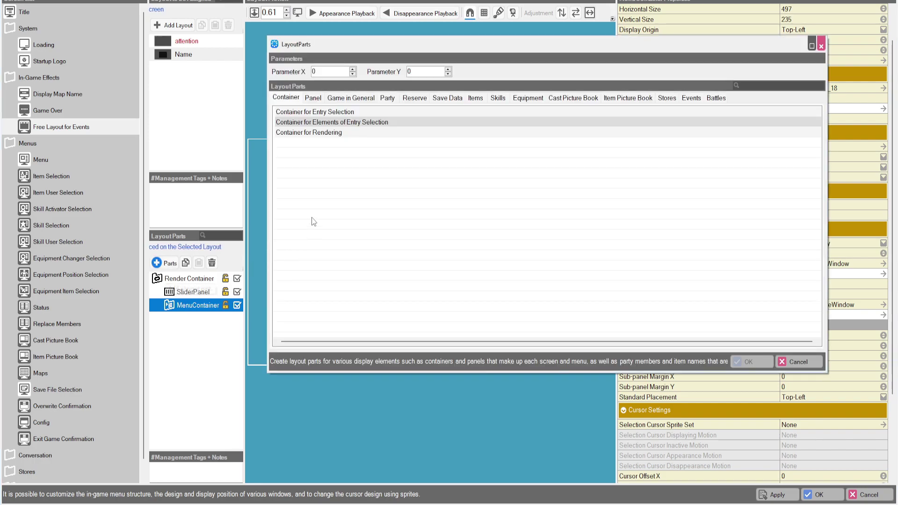
{"action": "left_click", "coordinate": [327, 123]}
{"action": "left_click", "coordinate": [750, 362]}
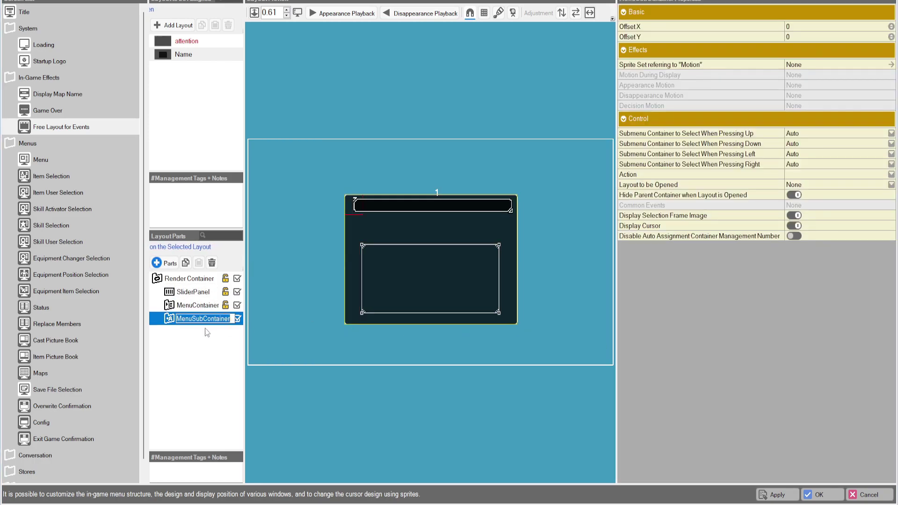
{"action": "left_click_drag", "start_coordinate": [169, 309], "coordinate": [187, 305]}
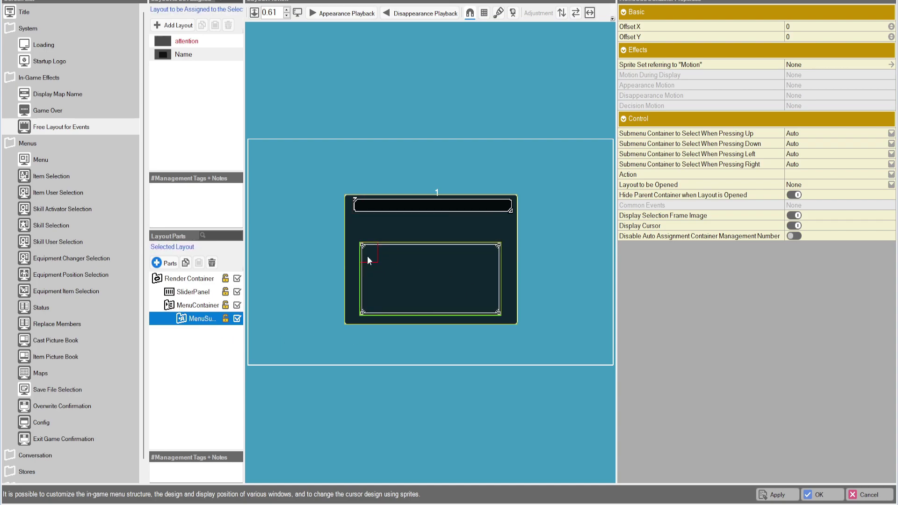
Add a Panel for Rendering Strings to the MenuContainer.
{"action": "left_click", "coordinate": [164, 263]}
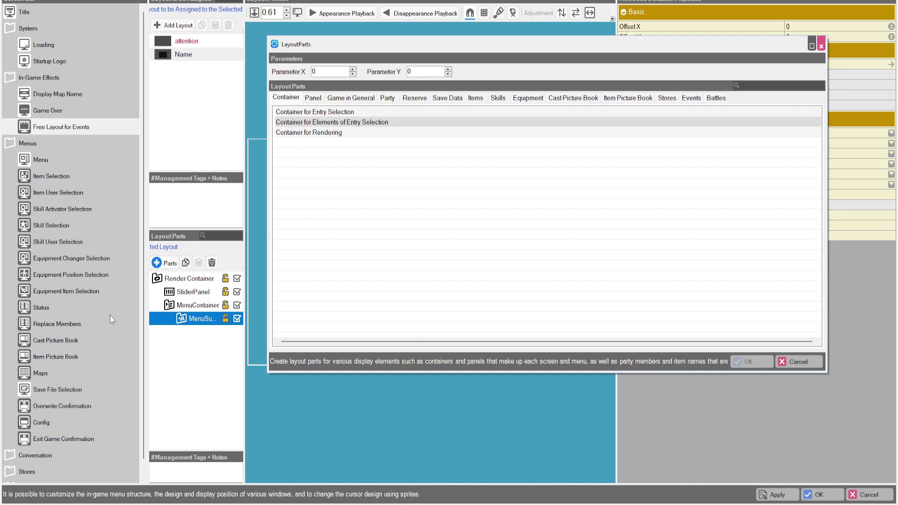
{"action": "left_click", "coordinate": [313, 98]}
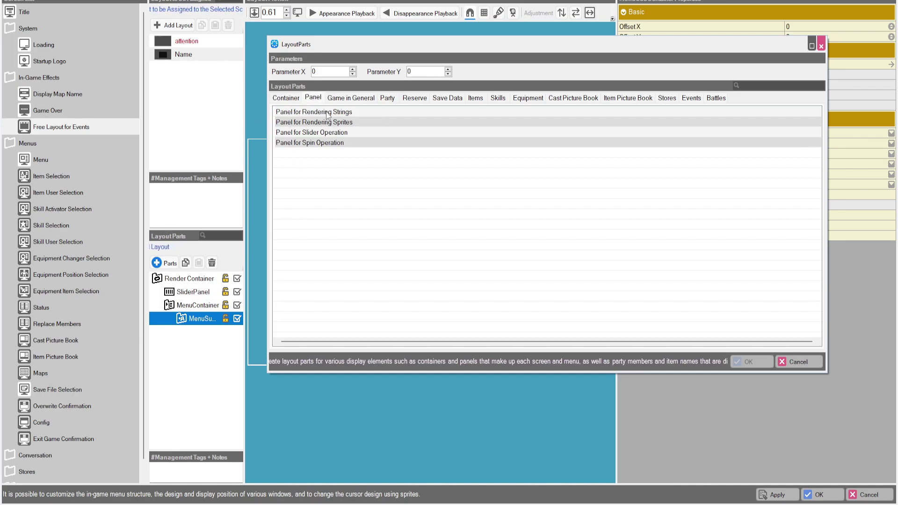
{"action": "left_click", "coordinate": [349, 112]}
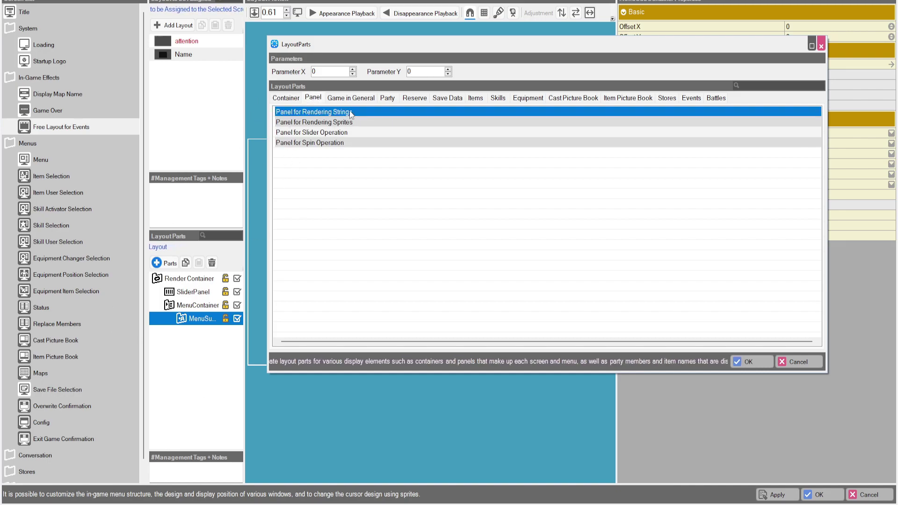
{"action": "left_click", "coordinate": [747, 361]}
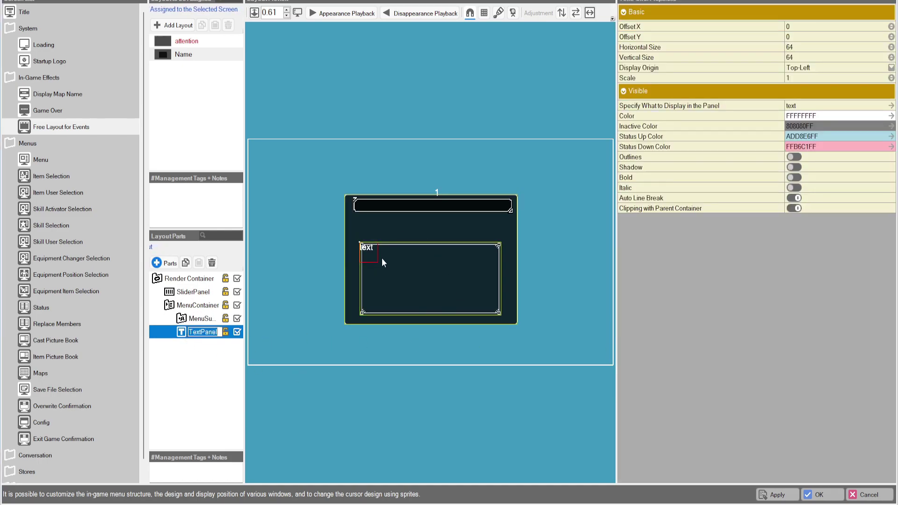
Set the MenuContainer's sub-panel width to 120 and sub-panel height to 40.
{"action": "left_click", "coordinate": [196, 305]}
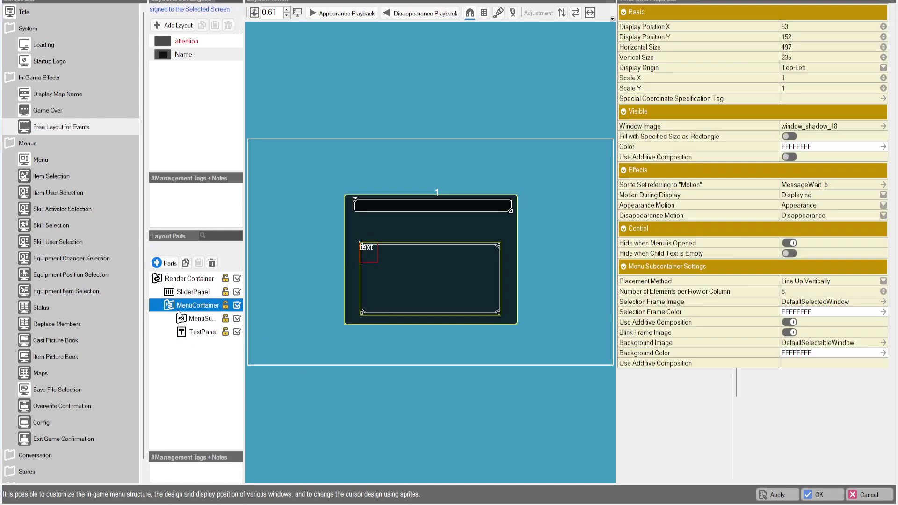
{"action": "left_click", "coordinate": [201, 319]}
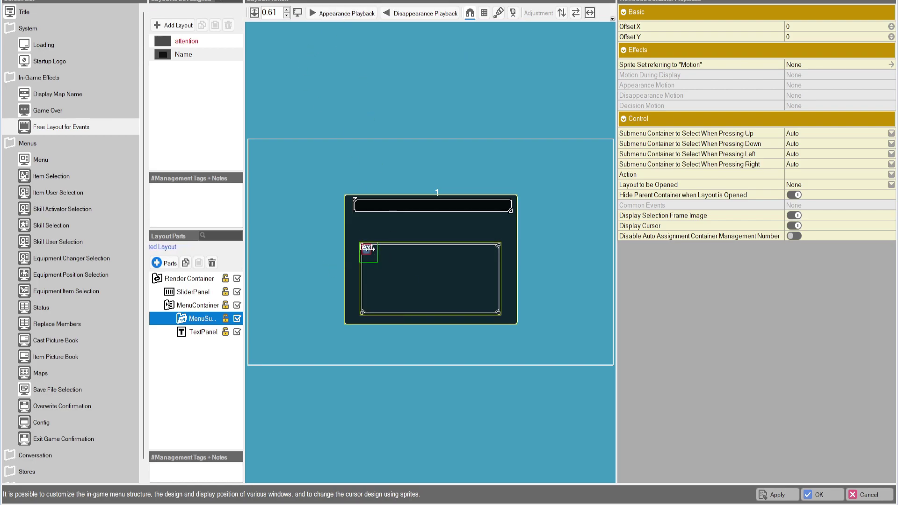
{"action": "left_click_drag", "start_coordinate": [372, 247], "coordinate": [381, 247]}
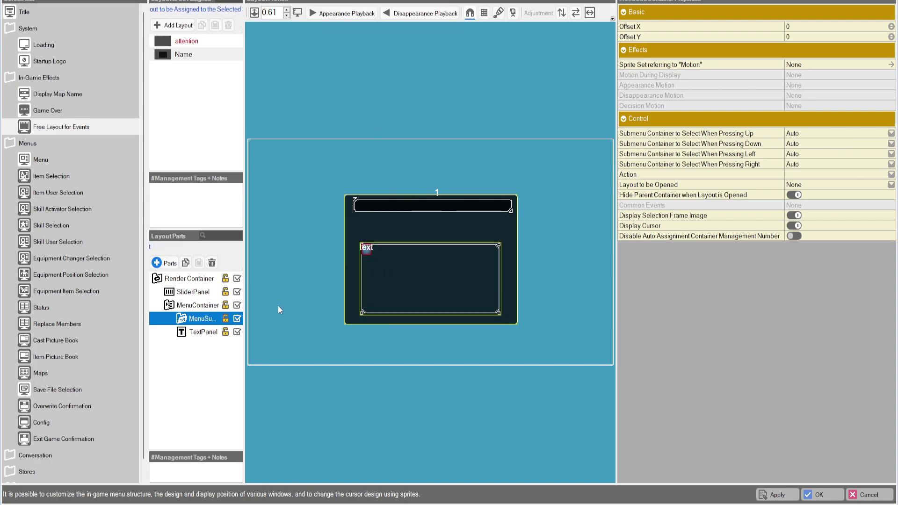
{"action": "left_click", "coordinate": [204, 333]}
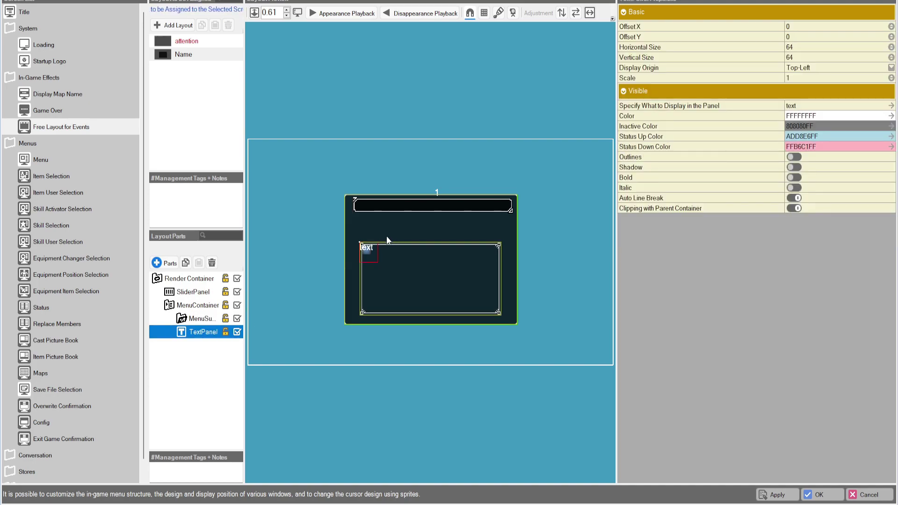
{"action": "left_click", "coordinate": [197, 306]}
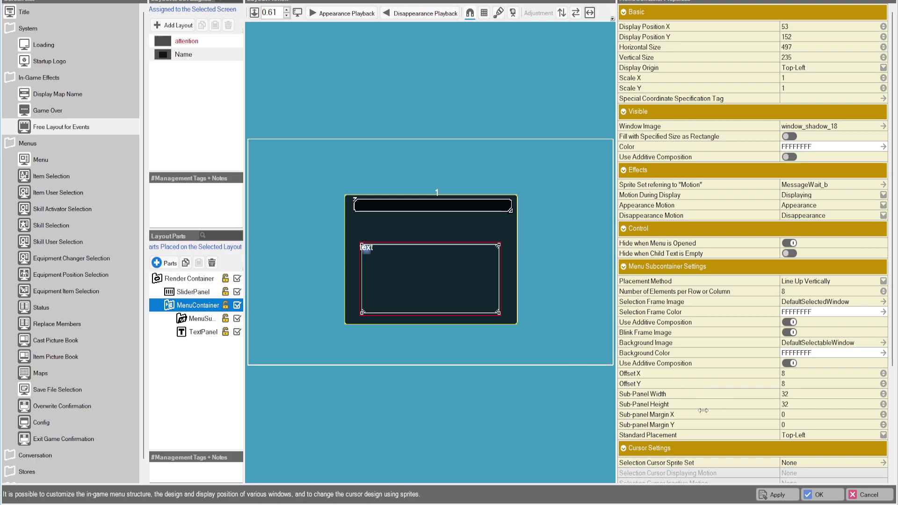
{"action": "left_click", "coordinate": [811, 394]}
{"action": "type", "text": "35"}
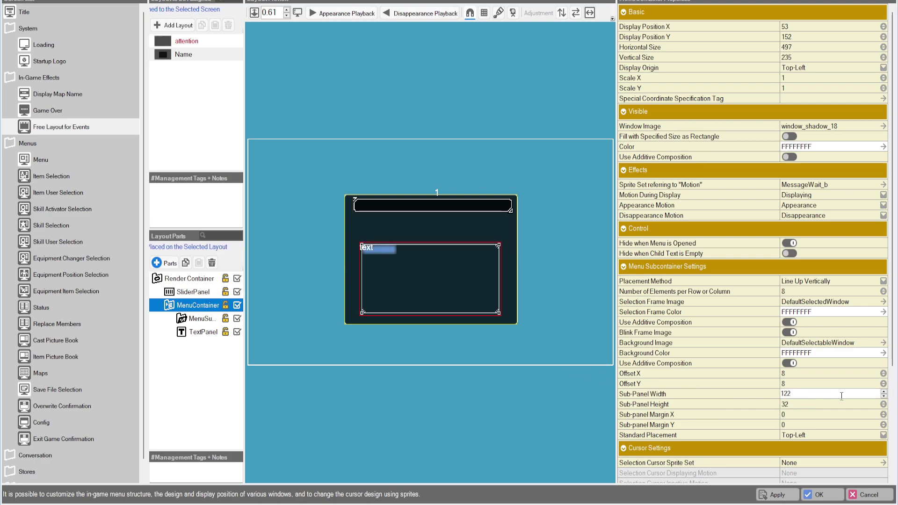
{"action": "left_click", "coordinate": [879, 405]}
{"action": "left_click", "coordinate": [884, 404]}
{"action": "left_click", "coordinate": [884, 405]}
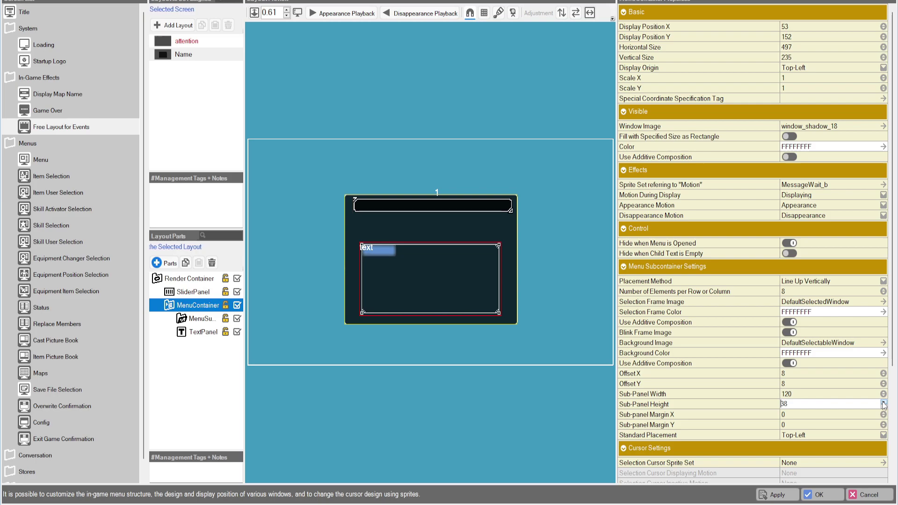
Set the TextPanel's display origin to Center and move it over the middle of the menu element, at an offset of about 31, -4.
{"action": "left_click", "coordinate": [201, 332]}
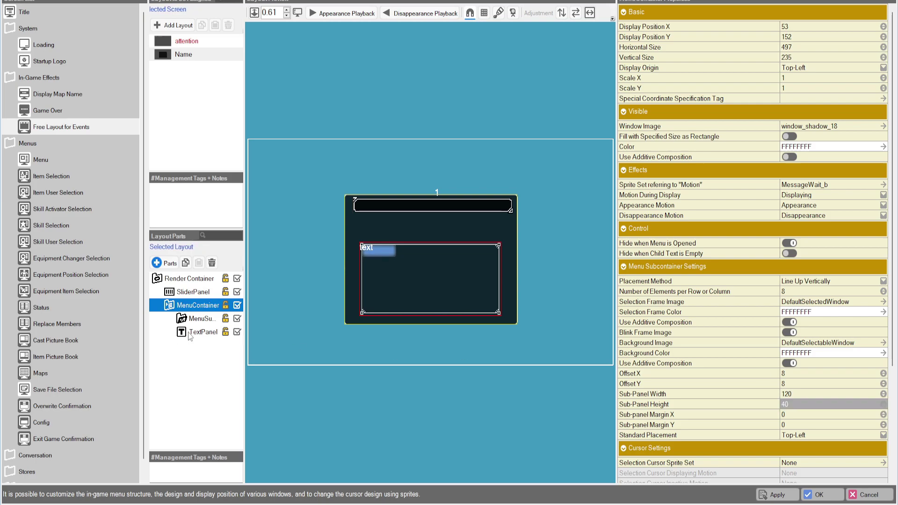
{"action": "left_click", "coordinate": [798, 71]}
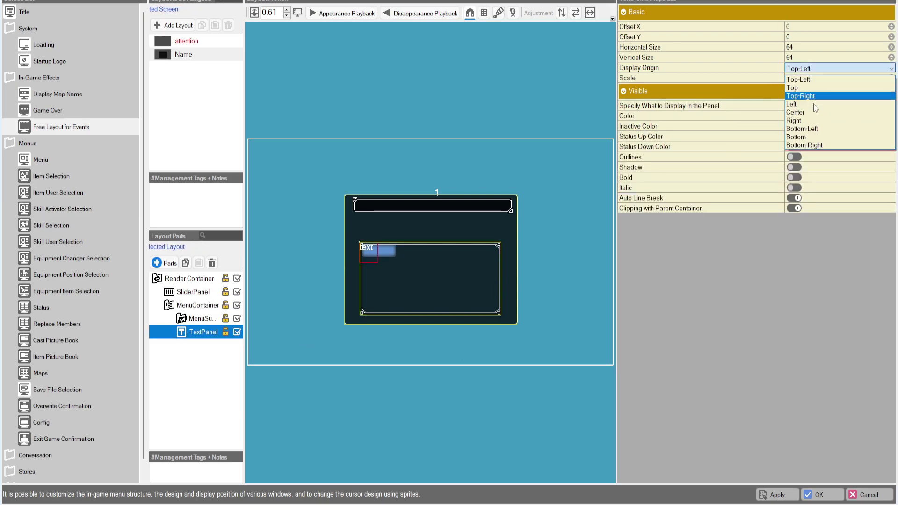
{"action": "key", "text": "Escape"}
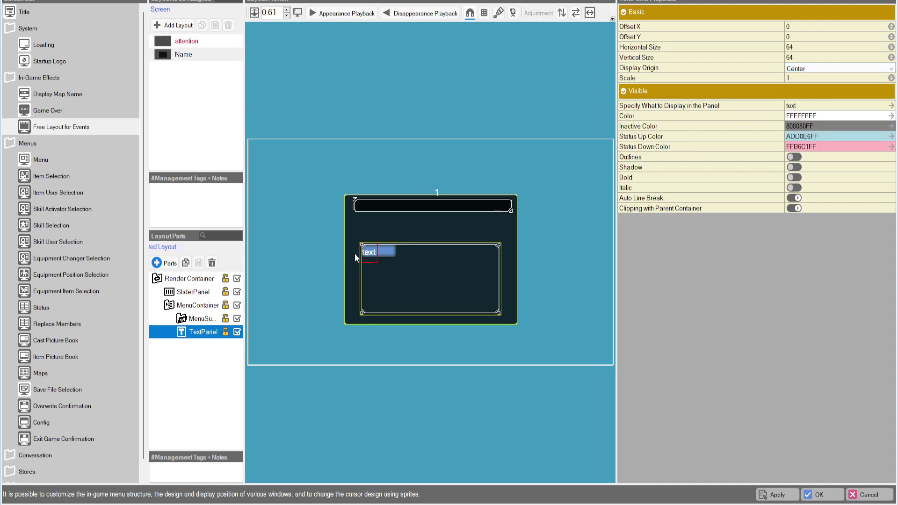
{"action": "left_click_drag", "start_coordinate": [368, 253], "coordinate": [375, 251]}
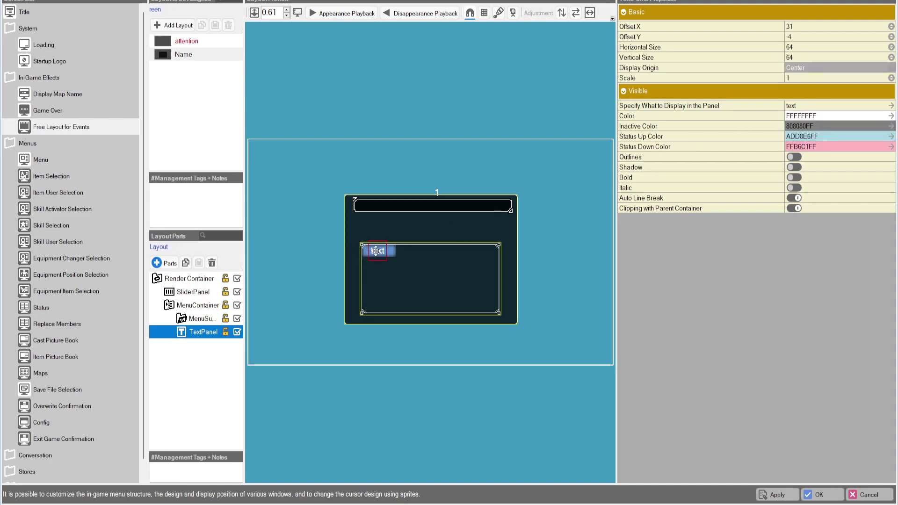
{"action": "left_click", "coordinate": [283, 325]}
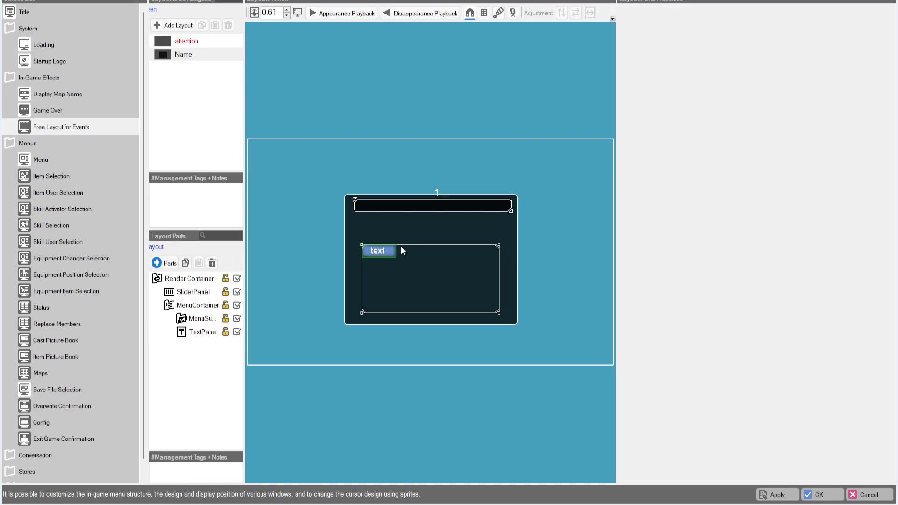
Set the submenu container selected when pressing up to None for the menu subcontainer.
{"action": "left_click", "coordinate": [196, 322]}
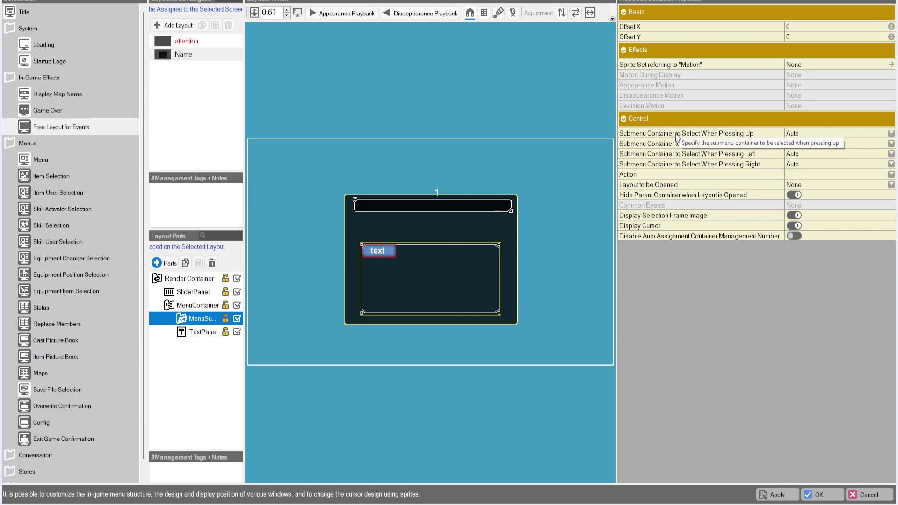
{"action": "left_click", "coordinate": [795, 134]}
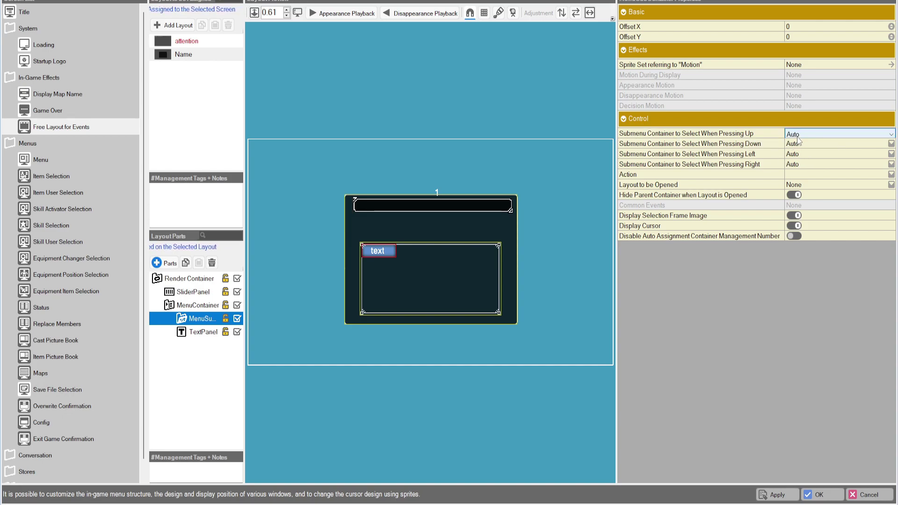
{"action": "left_click", "coordinate": [796, 159]}
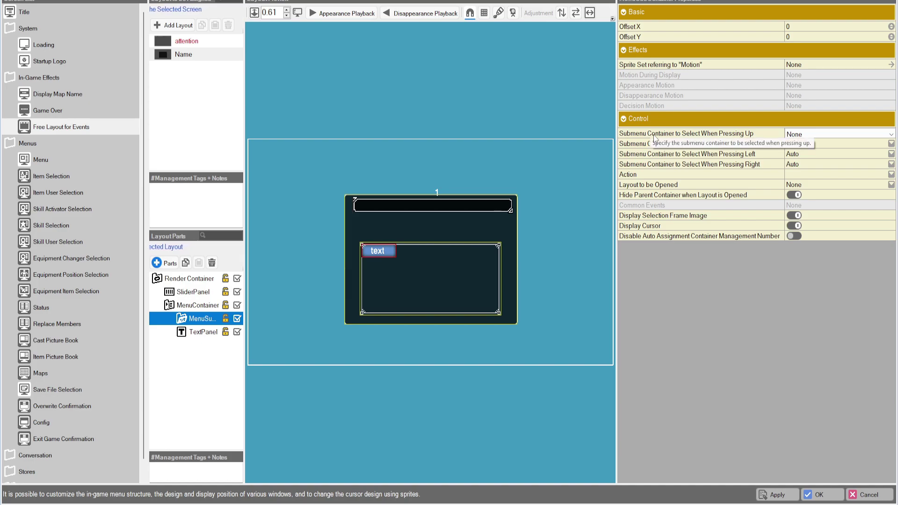
Duplicate the menu subcontainer inside the MenuContainer.
{"action": "right_click", "coordinate": [186, 321]}
{"action": "left_click", "coordinate": [189, 319]}
{"action": "right_click", "coordinate": [189, 318]}
{"action": "left_click", "coordinate": [226, 346]}
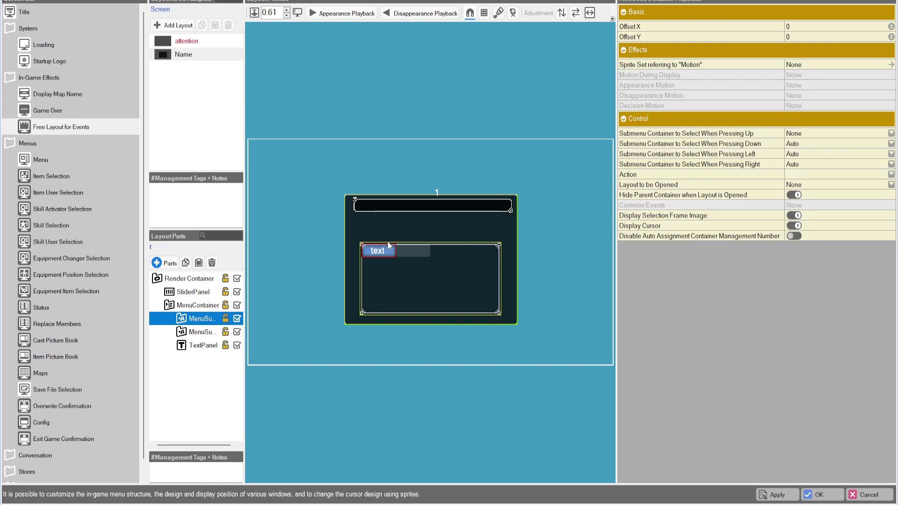
Make the original menu subcontainer select MenuSubContainer_1 when pressing up.
{"action": "left_click", "coordinate": [206, 331]}
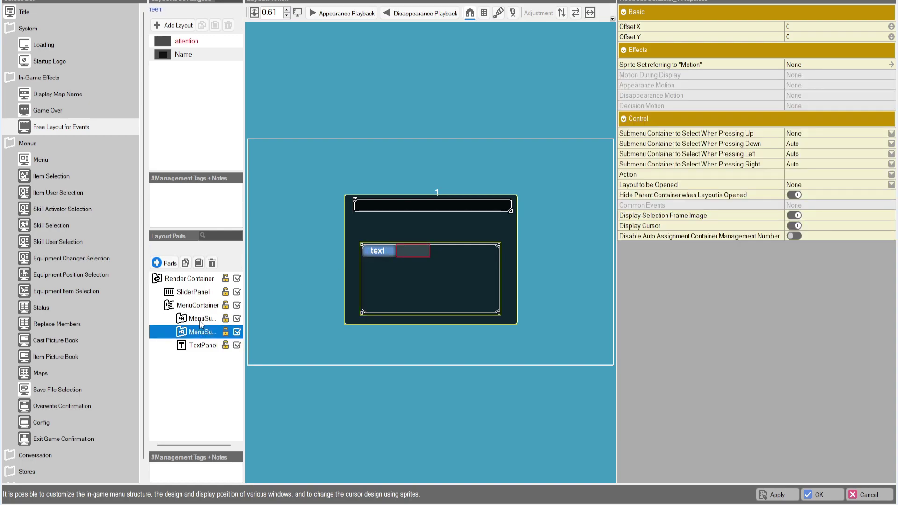
{"action": "left_click", "coordinate": [202, 320]}
{"action": "left_click", "coordinate": [791, 133]}
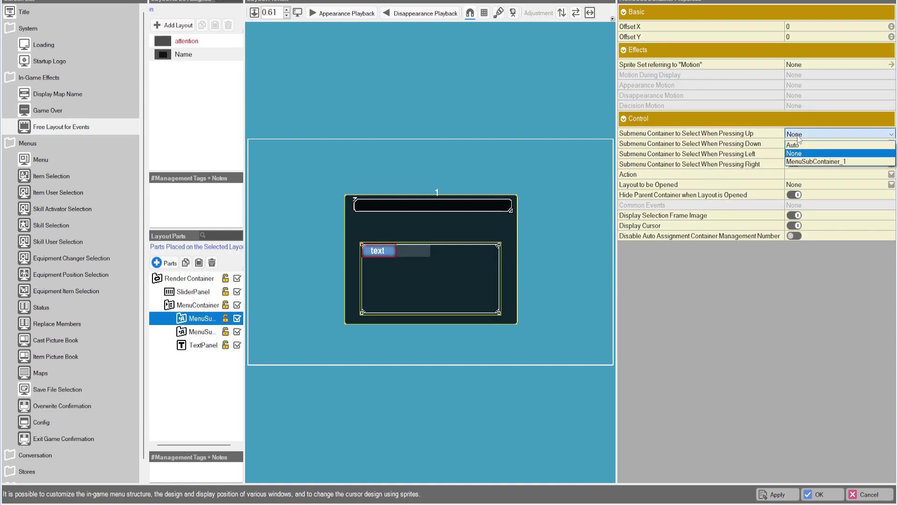
{"action": "left_click", "coordinate": [804, 159]}
Shift MenuSubContainer_1 to the far side of the text element at an X offset of about -247, and return it to an offset of about 3, 1.
{"action": "left_click_drag", "start_coordinate": [417, 251], "coordinate": [347, 252]}
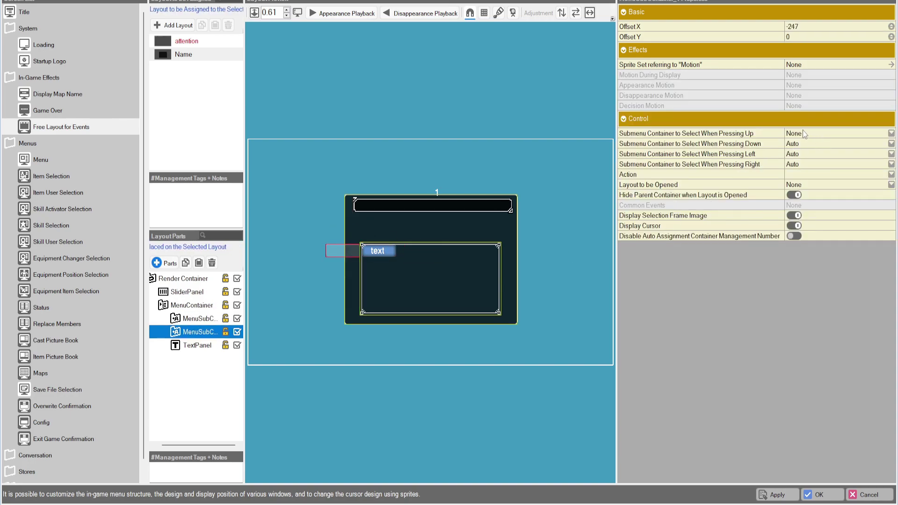
{"action": "left_click", "coordinate": [804, 144]}
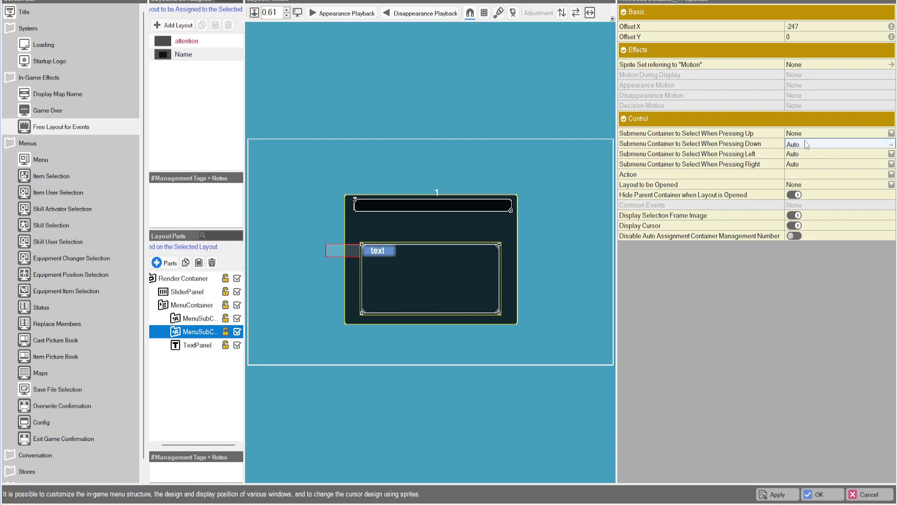
{"action": "left_click", "coordinate": [197, 319]}
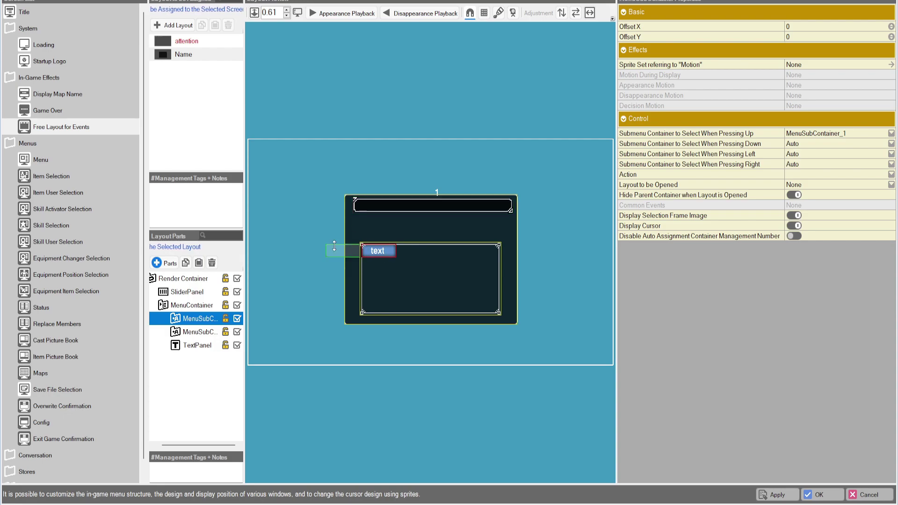
{"action": "left_click_drag", "start_coordinate": [332, 250], "coordinate": [403, 250]}
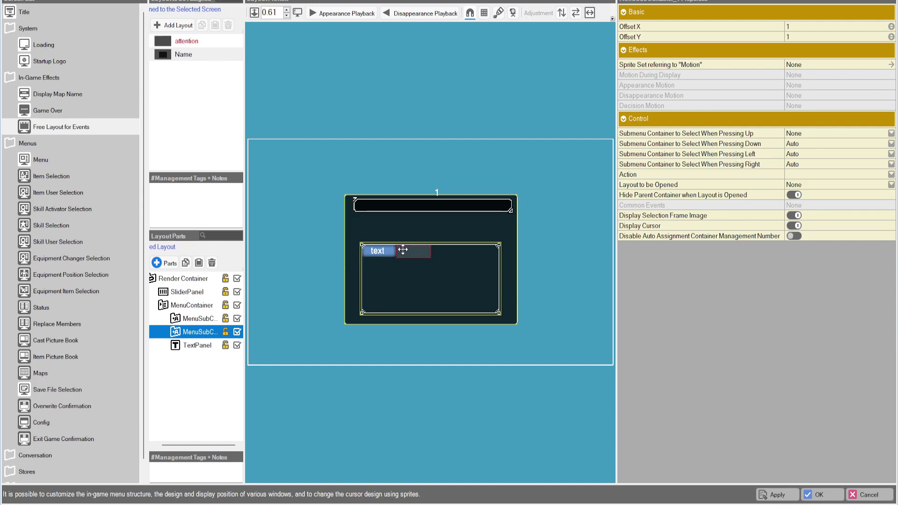
{"action": "left_click_drag", "start_coordinate": [401, 248], "coordinate": [401, 250]}
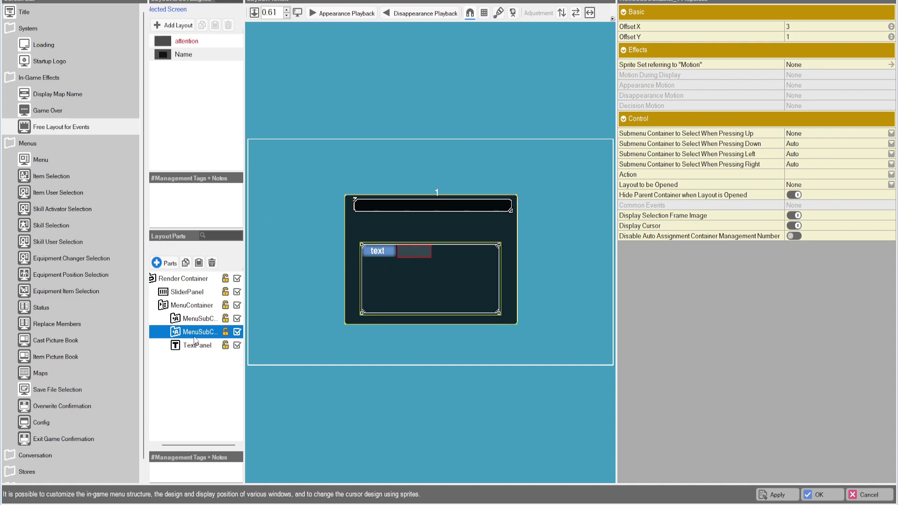
Try MenuSubContainer_1 outside the MenuContainer, undo that move, and delete the duplicate subcontainer.
{"action": "left_click_drag", "start_coordinate": [179, 337], "coordinate": [183, 365]}
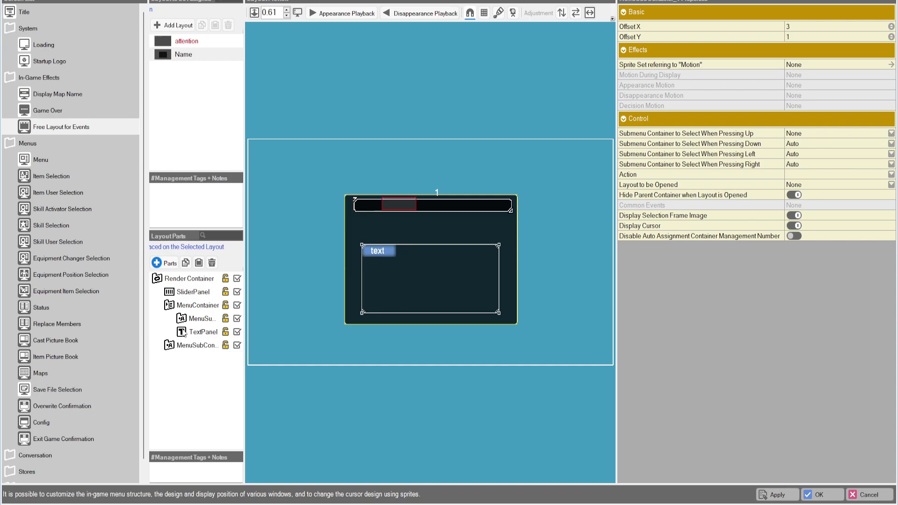
{"action": "left_click_drag", "start_coordinate": [179, 337], "coordinate": [199, 358]}
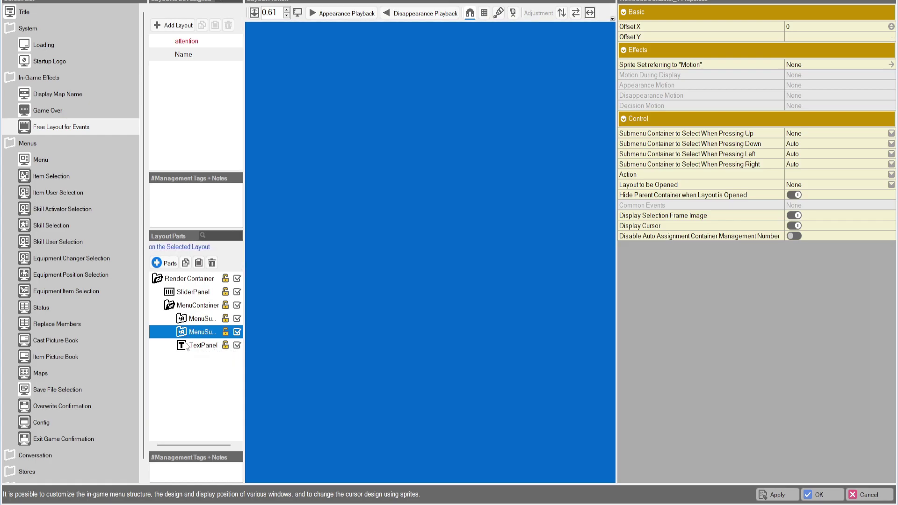
{"action": "key", "text": "Delete"}
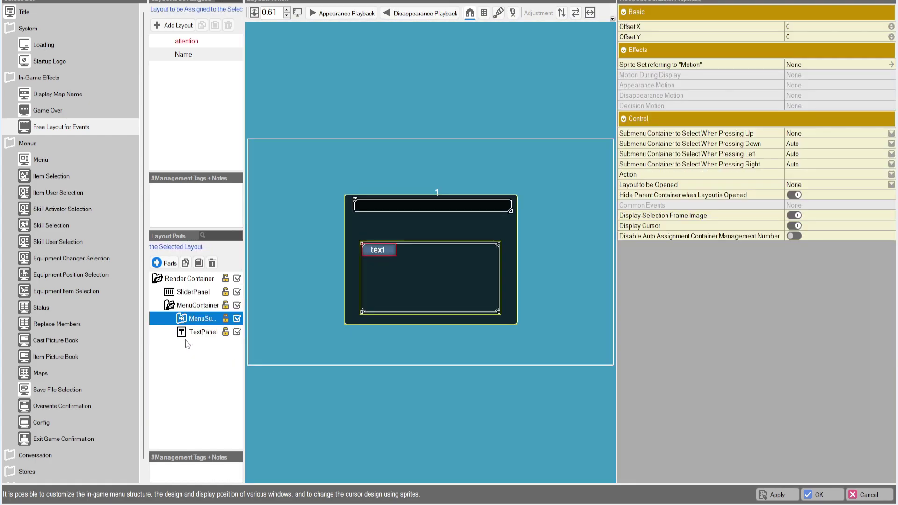
Nest the TextPanel inside the menu subcontainer and reposition it over the element at an offset of about 27, -14.
{"action": "left_click", "coordinate": [185, 333]}
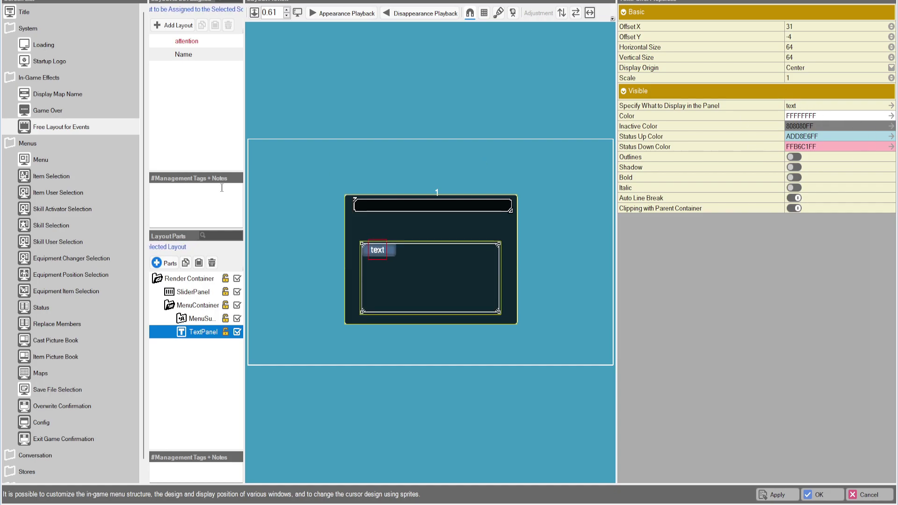
{"action": "left_click_drag", "start_coordinate": [199, 338], "coordinate": [193, 322]}
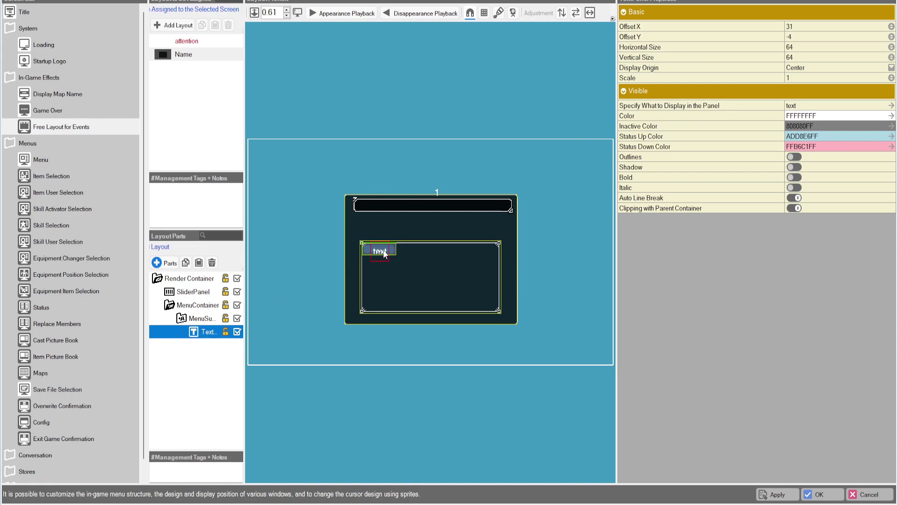
{"action": "left_click_drag", "start_coordinate": [383, 246], "coordinate": [381, 249]}
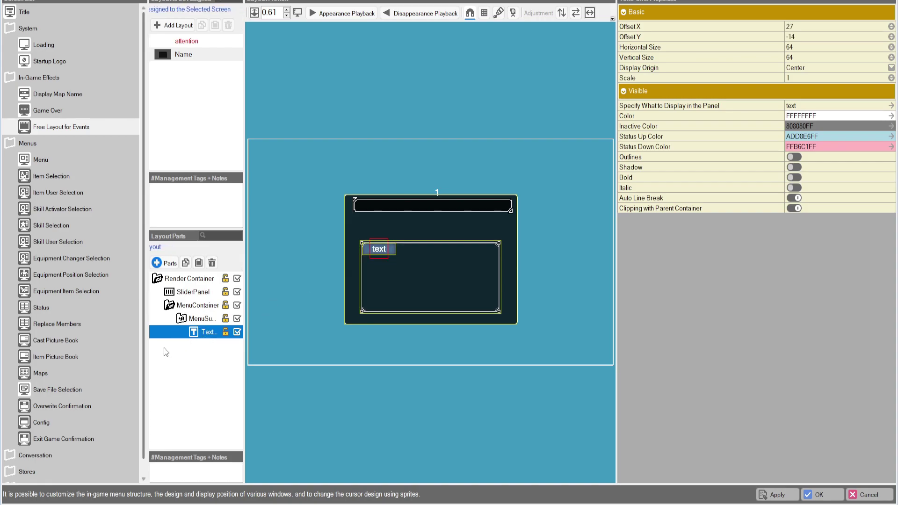
Set the menu subcontainer's action to Display Free Layout.
{"action": "left_click", "coordinate": [195, 319]}
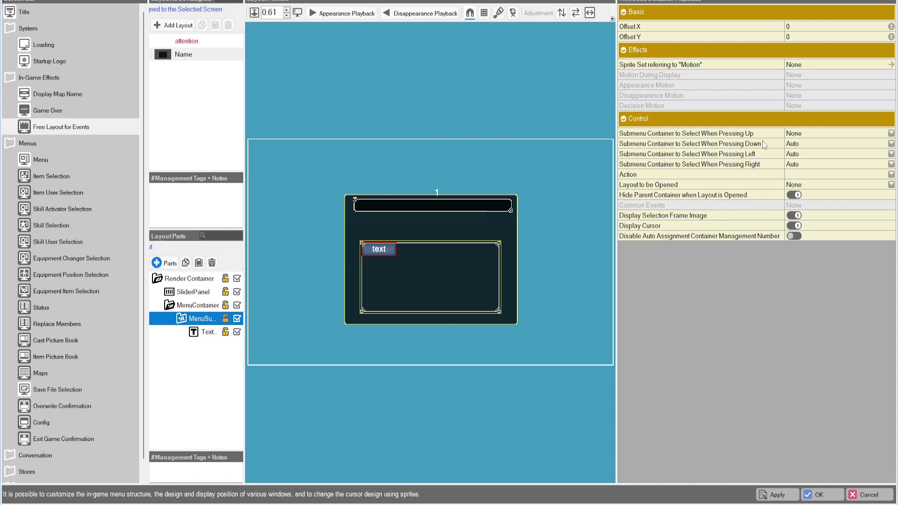
{"action": "left_click", "coordinate": [824, 176]}
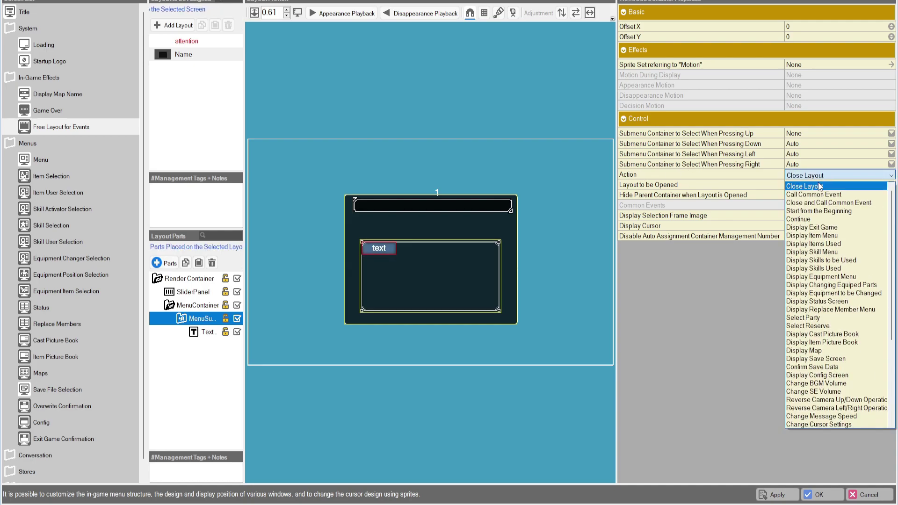
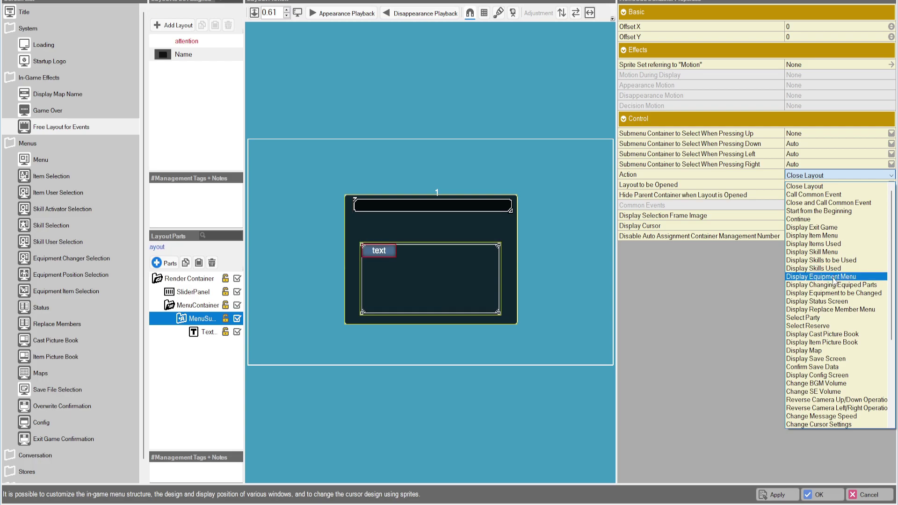
{"action": "scroll", "coordinate": [834, 281], "scroll_direction": "down", "scroll_amount": 3}
{"action": "scroll", "coordinate": [824, 290], "scroll_direction": "down", "scroll_amount": 2}
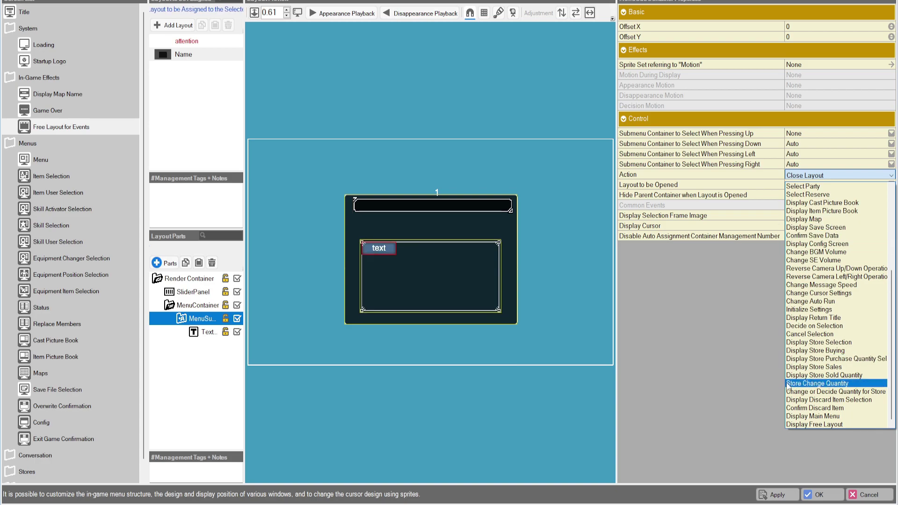
{"action": "left_click", "coordinate": [821, 423]}
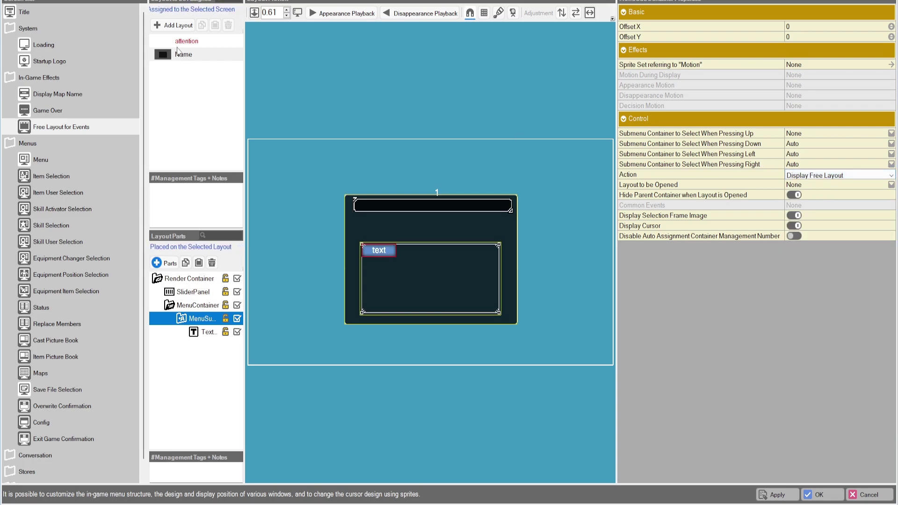
Duplicate the Name layout under Free Layout for Events and return to the original layout.
{"action": "left_click", "coordinate": [191, 55]}
{"action": "right_click", "coordinate": [191, 55]}
{"action": "key", "text": "Escape"}
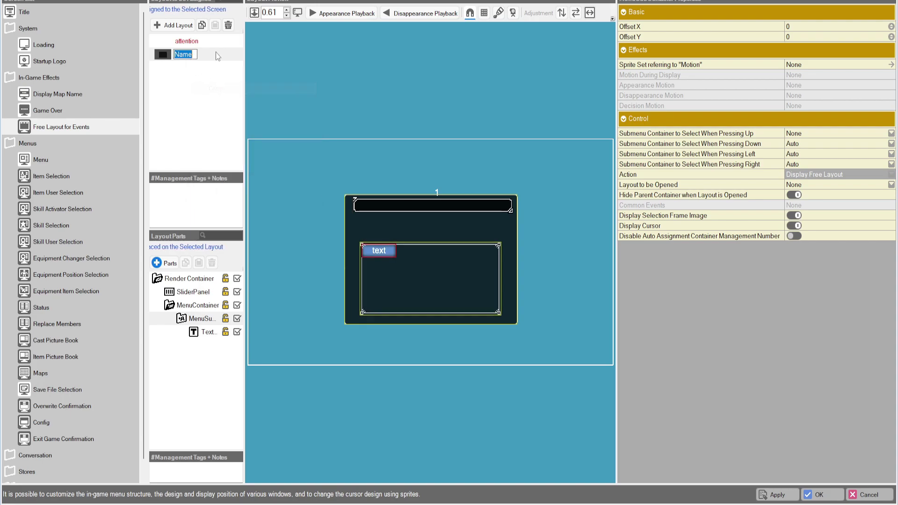
{"action": "right_click", "coordinate": [214, 60]}
{"action": "left_click", "coordinate": [233, 78]}
{"action": "key", "text": "ctrl+v"}
{"action": "left_click", "coordinate": [187, 68]}
{"action": "left_click", "coordinate": [183, 54]}
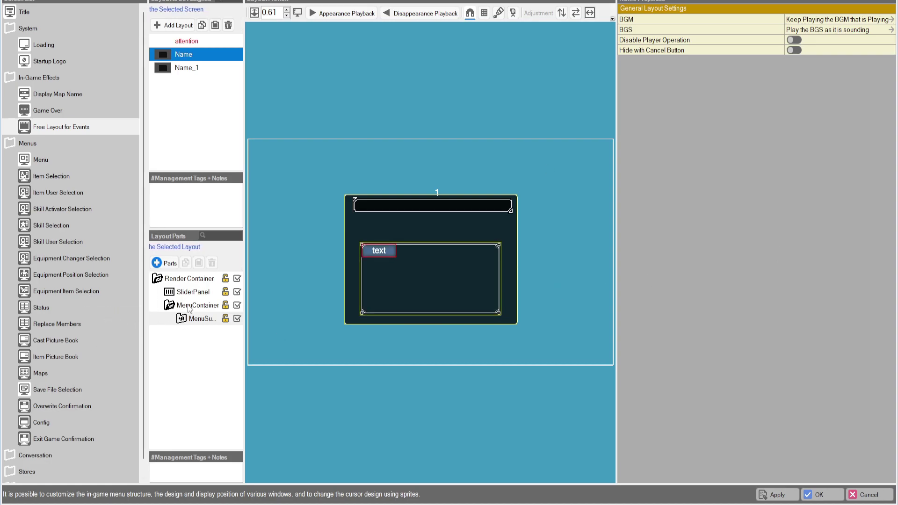
Make the menu subcontainer open the Name_1 layout.
{"action": "left_click", "coordinate": [387, 243]}
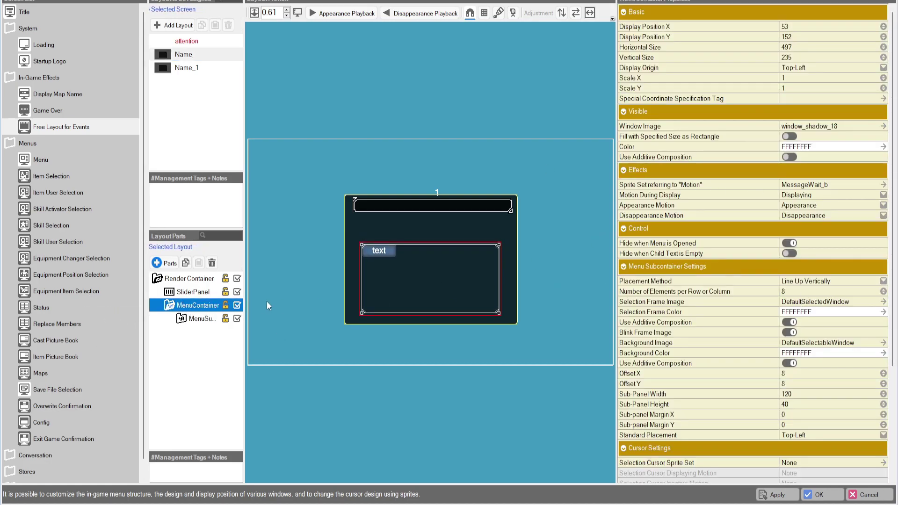
{"action": "left_click", "coordinate": [200, 319]}
{"action": "left_click", "coordinate": [828, 174]}
{"action": "left_click", "coordinate": [828, 174]}
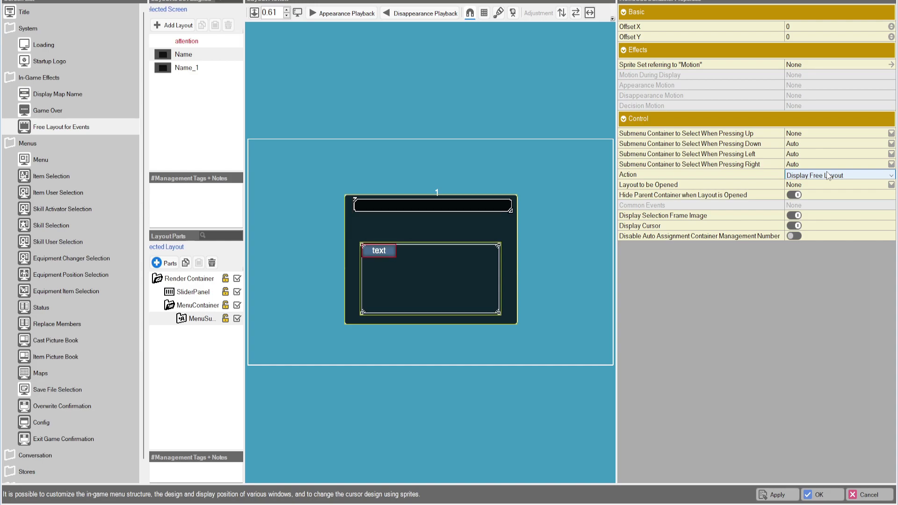
{"action": "left_click", "coordinate": [823, 185]}
{"action": "left_click", "coordinate": [823, 185]}
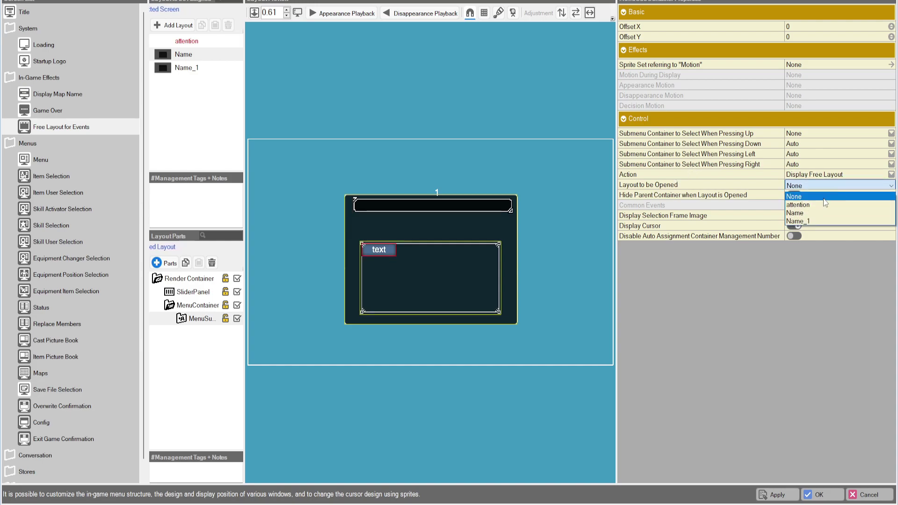
{"action": "left_click", "coordinate": [808, 221]}
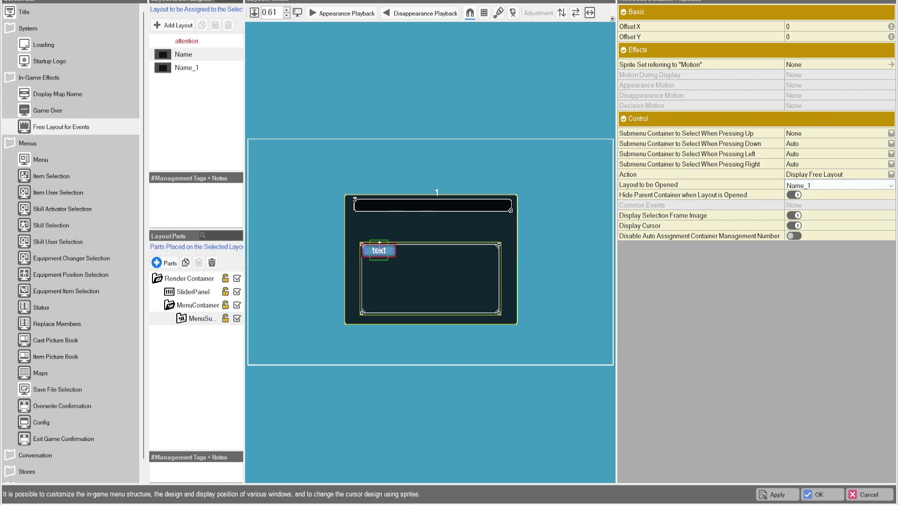
Turn off cursor display for the menu subcontainer and disable auto assignment of its container management number.
{"action": "left_click", "coordinate": [793, 195]}
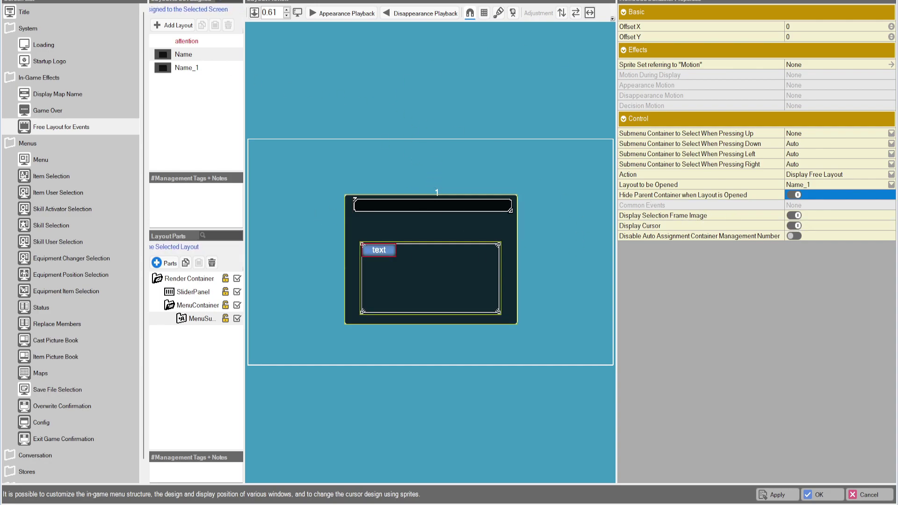
{"action": "left_click", "coordinate": [794, 225]}
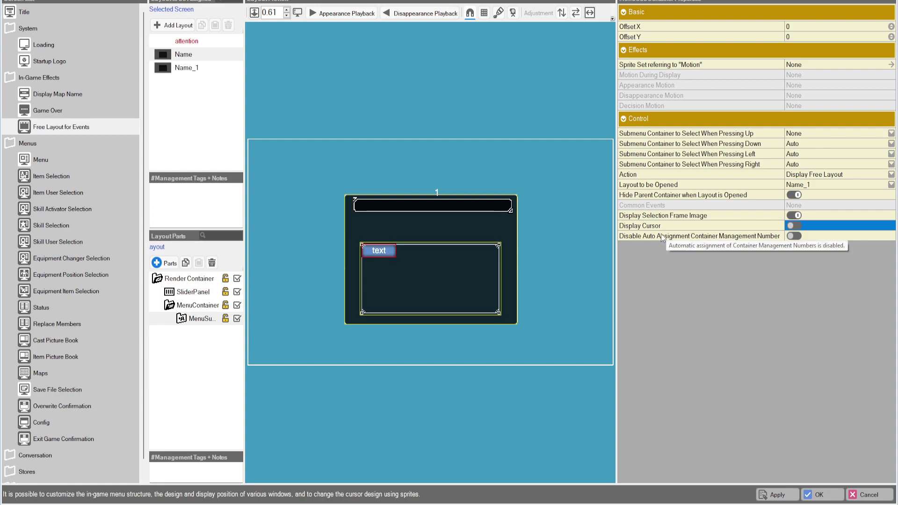
{"action": "left_click", "coordinate": [792, 236]}
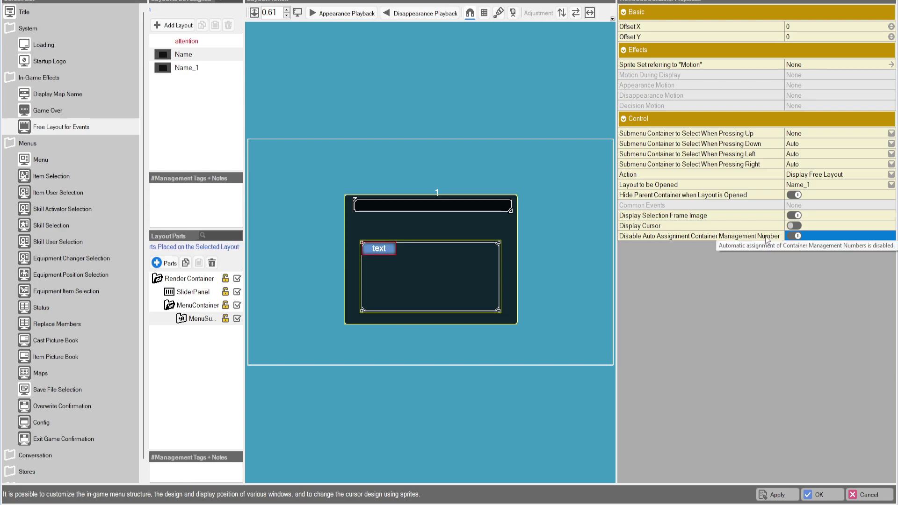
Examine the list of special formats available for the TextPanel's displayed content.
{"action": "left_click", "coordinate": [169, 318]}
{"action": "right_click", "coordinate": [170, 308]}
{"action": "left_click", "coordinate": [195, 347]}
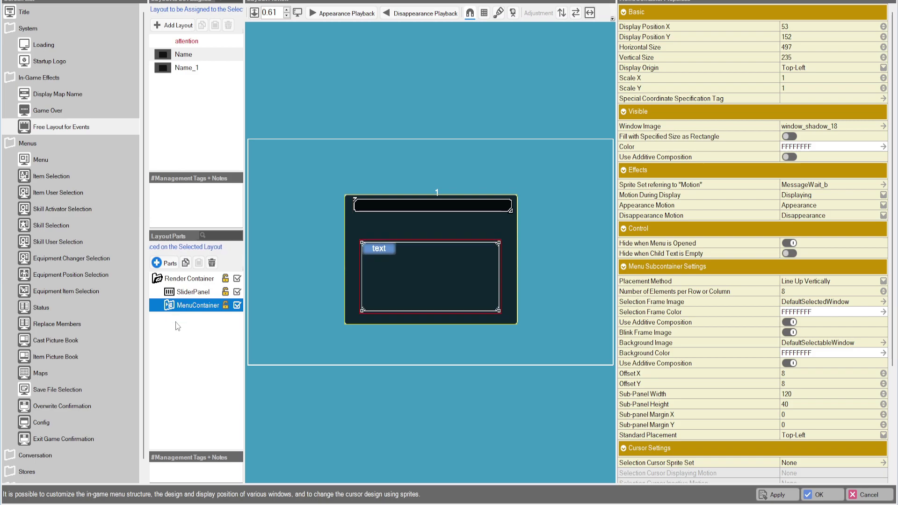
{"action": "left_click", "coordinate": [183, 319]}
{"action": "left_click", "coordinate": [194, 333]}
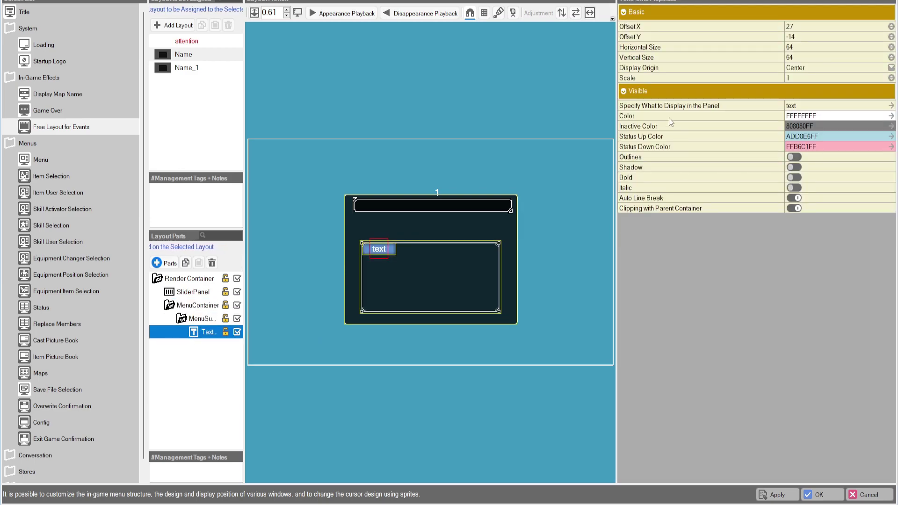
{"action": "left_click", "coordinate": [804, 105]}
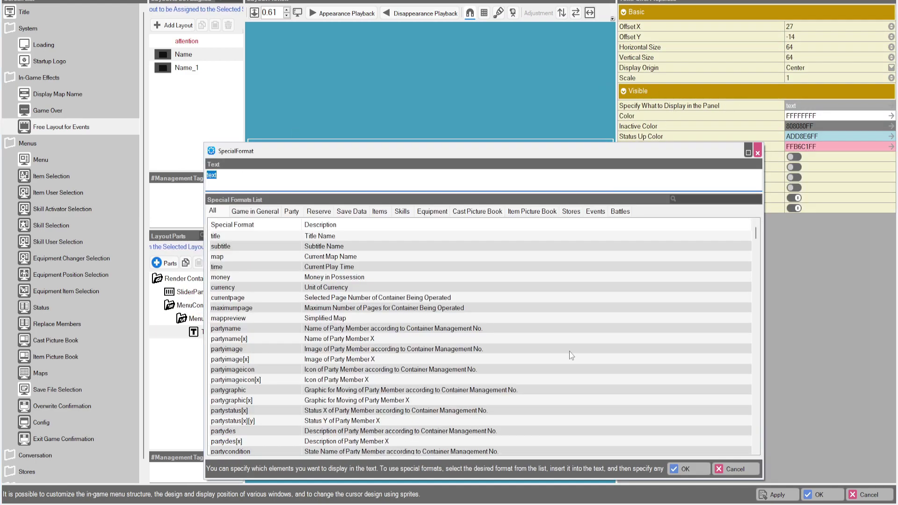
{"action": "scroll", "coordinate": [308, 321], "scroll_direction": "down", "scroll_amount": 10}
{"action": "scroll", "coordinate": [308, 321], "scroll_direction": "down", "scroll_amount": 10}
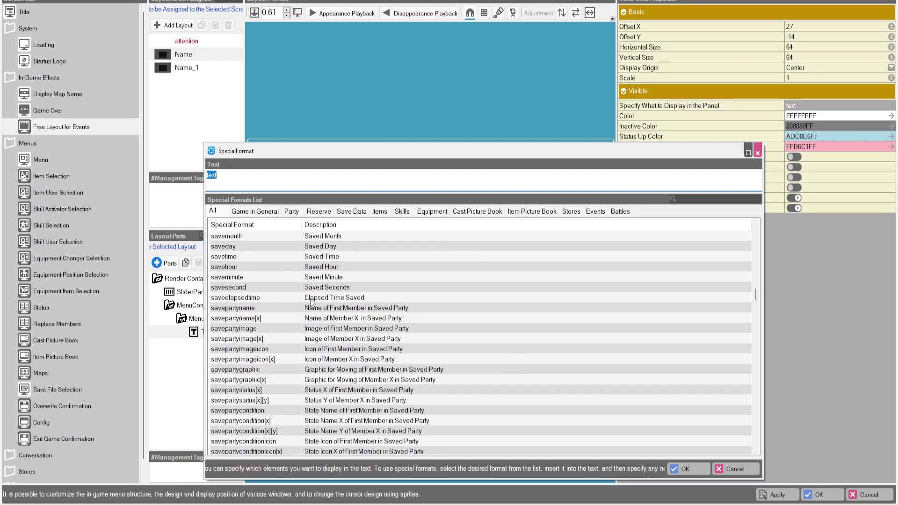
{"action": "left_click", "coordinate": [758, 153]}
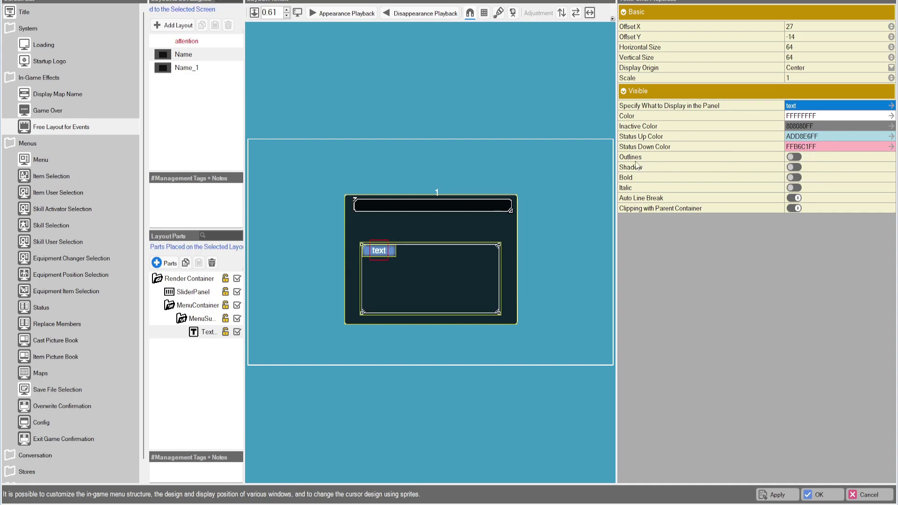
Turn on Outlines, Shadow, Bold and Italic for the TextPanel and try toggling Auto Line Break.
{"action": "left_click", "coordinate": [794, 157]}
{"action": "left_click", "coordinate": [794, 167]}
{"action": "left_click", "coordinate": [794, 177]}
{"action": "left_click", "coordinate": [794, 187]}
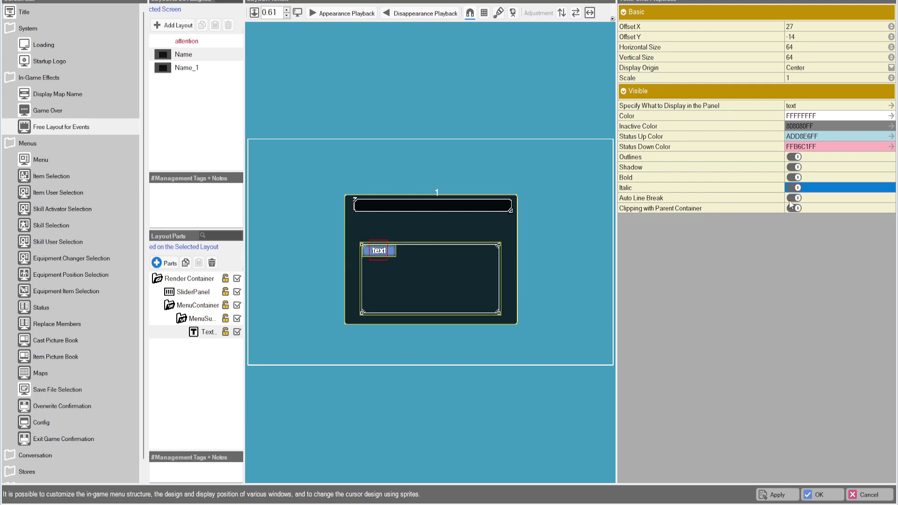
{"action": "left_click", "coordinate": [790, 200]}
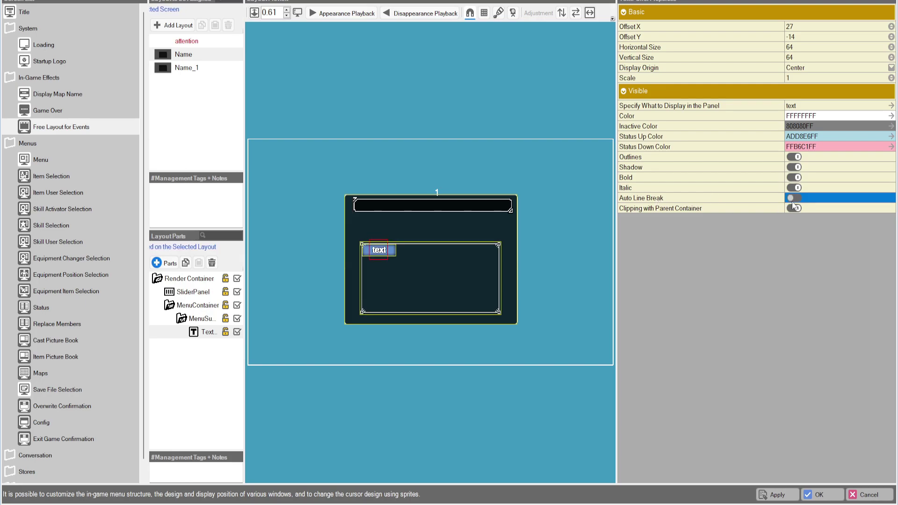
Change the TextPanel's content to "text aldlajfldaf" and try it with Clipping with Parent Container off and on again.
{"action": "double_click", "coordinate": [790, 106]}
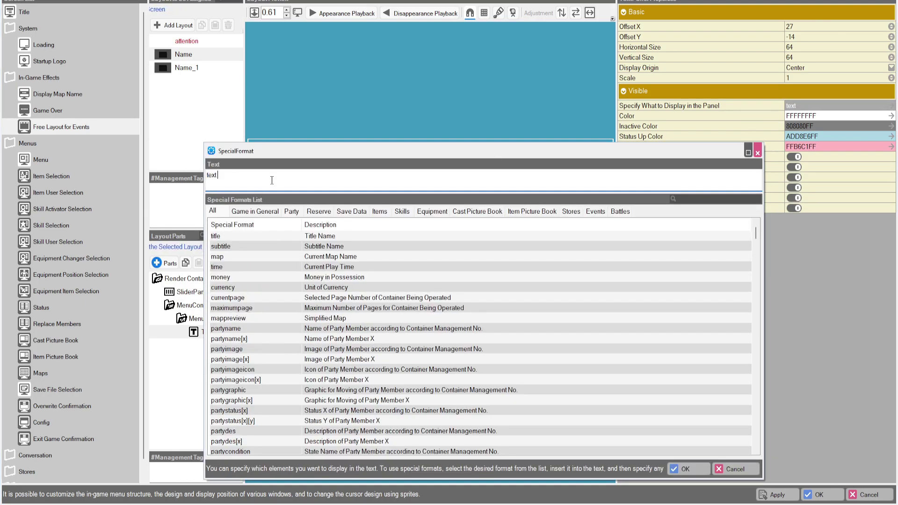
{"action": "type", "text": "aldlajfldaf"}
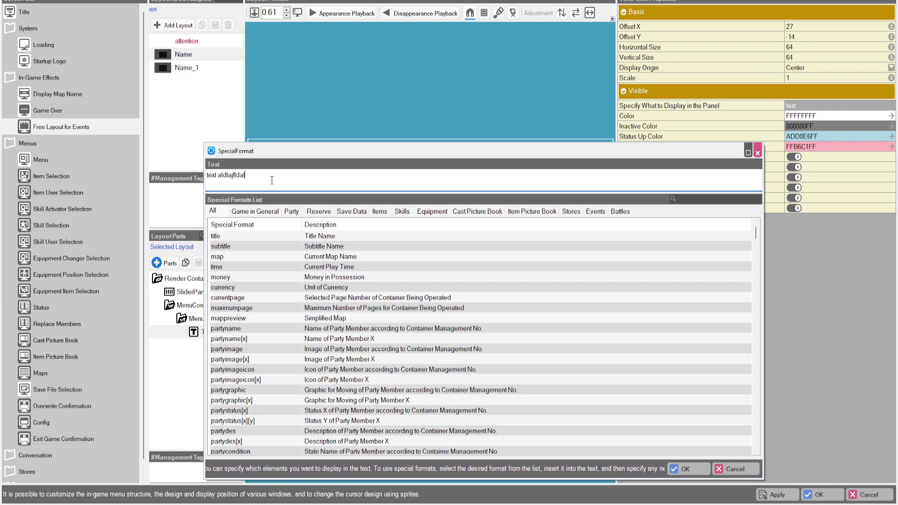
{"action": "left_click", "coordinate": [685, 468]}
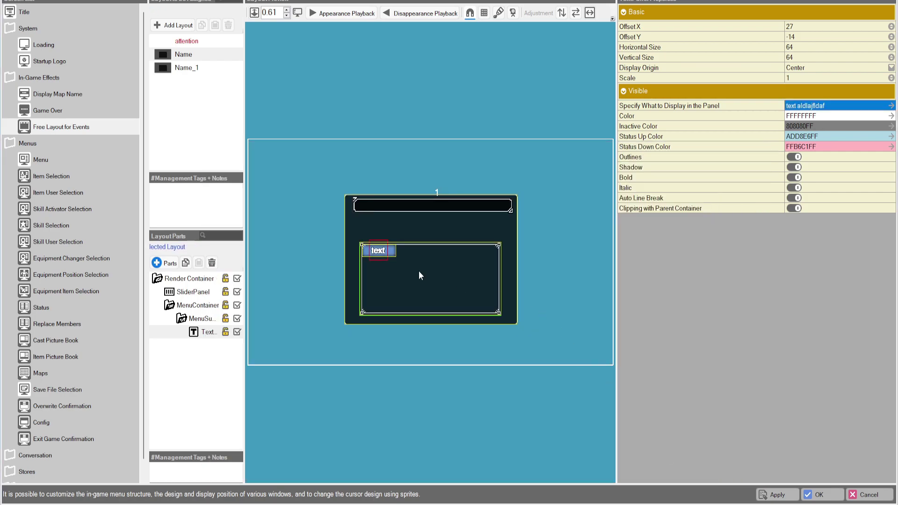
{"action": "left_click", "coordinate": [795, 209]}
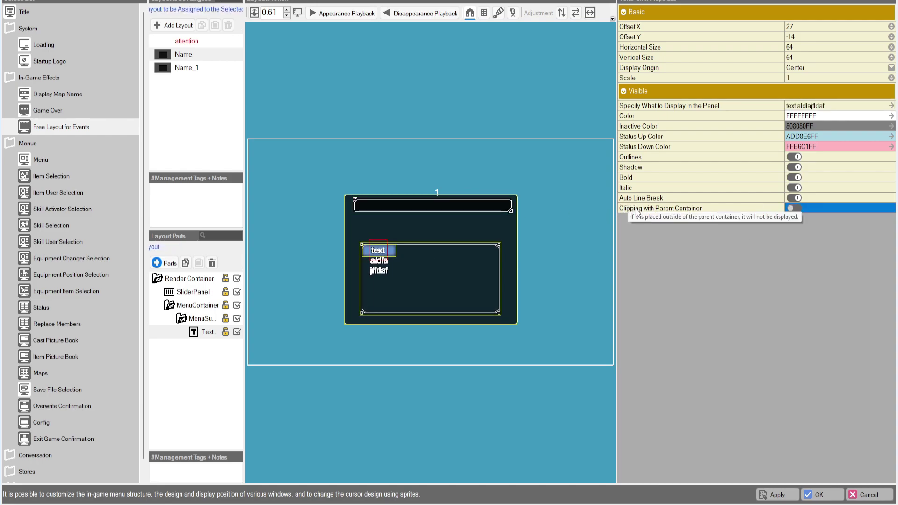
{"action": "left_click", "coordinate": [795, 209]}
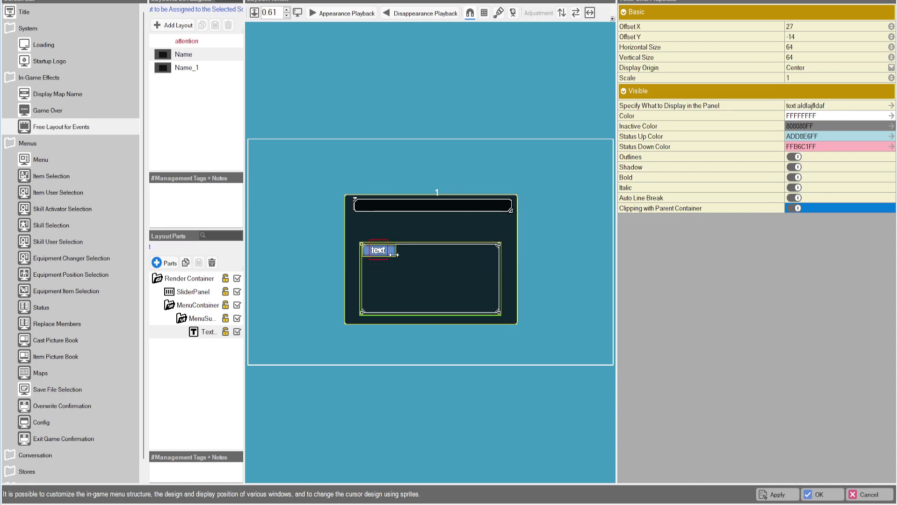
Widen the TextPanel to a horizontal size of 65 and turn off Auto Line Break.
{"action": "left_click_drag", "start_coordinate": [388, 254], "coordinate": [411, 248]}
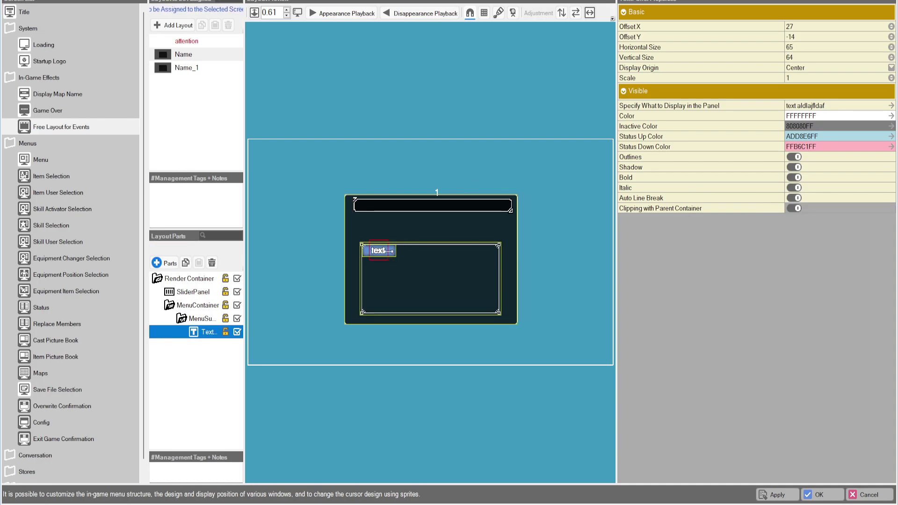
{"action": "left_click", "coordinate": [795, 198]}
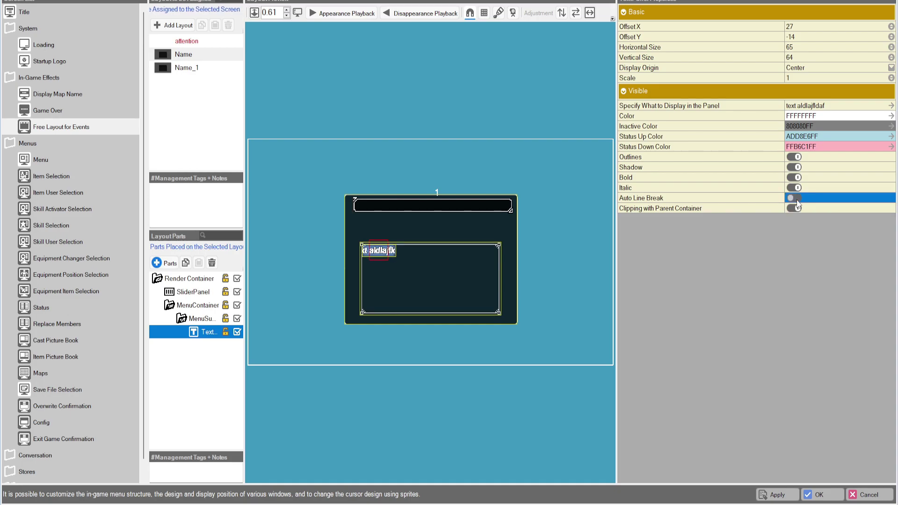
{"action": "left_click", "coordinate": [385, 255]}
{"action": "left_click", "coordinate": [388, 251]}
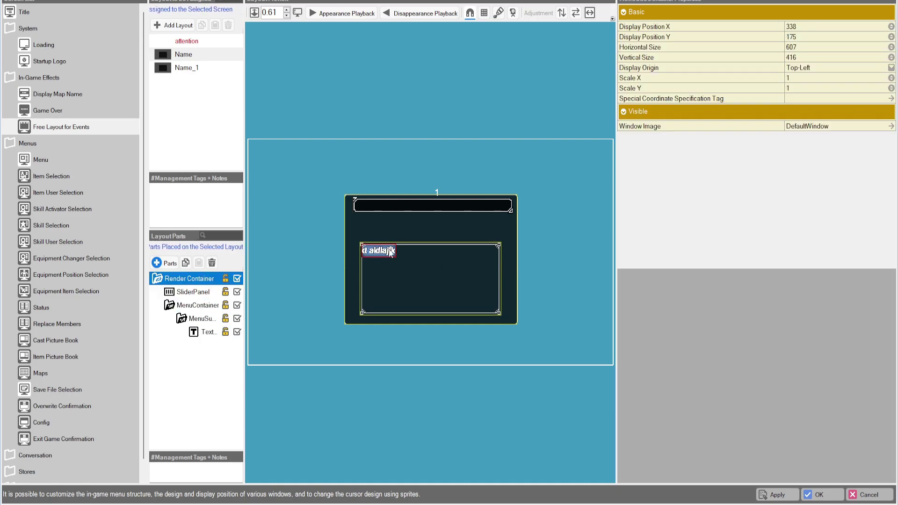
Set the TextPanel's displayed content back to "text".
{"action": "left_click", "coordinate": [208, 332]}
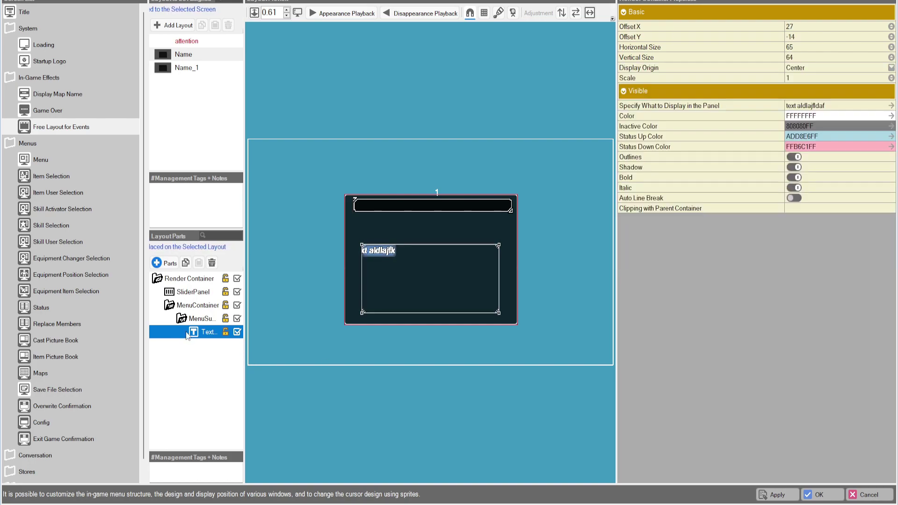
{"action": "left_click", "coordinate": [844, 105]}
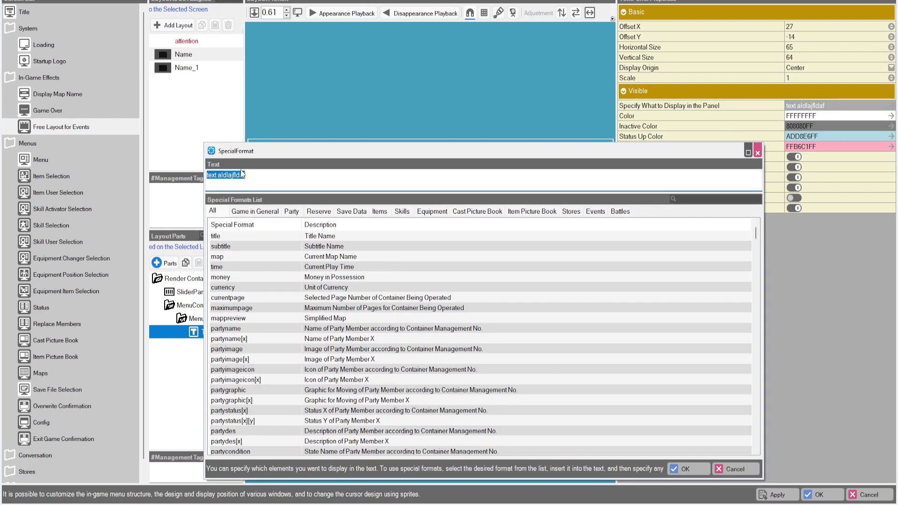
{"action": "left_click", "coordinate": [678, 468]}
Try a duplicate of the menu subcontainer with its TextPanel inside the MenuContainer, and delete the duplicate.
{"action": "left_click", "coordinate": [189, 322]}
{"action": "right_click", "coordinate": [188, 321]}
{"action": "left_click", "coordinate": [206, 336]}
{"action": "right_click", "coordinate": [207, 319]}
{"action": "left_click", "coordinate": [229, 353]}
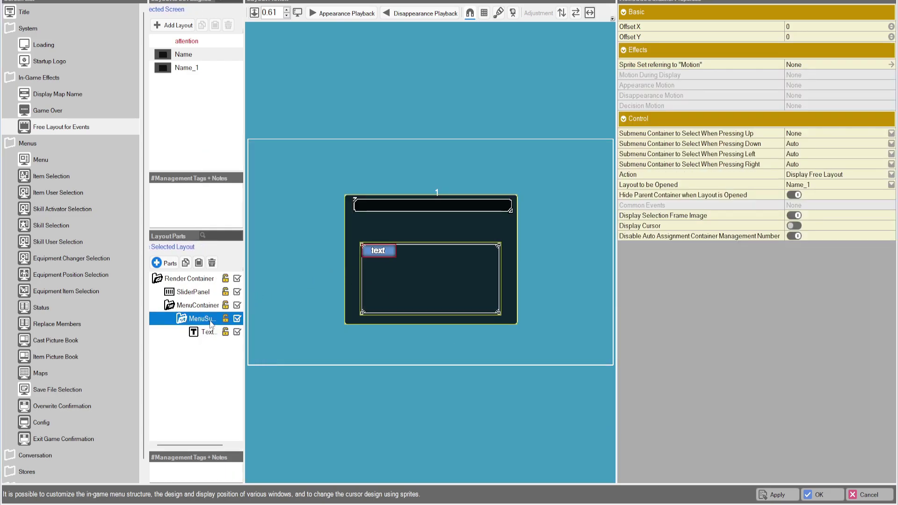
{"action": "left_click_drag", "start_coordinate": [200, 333], "coordinate": [196, 359]}
{"action": "right_click", "coordinate": [183, 346]}
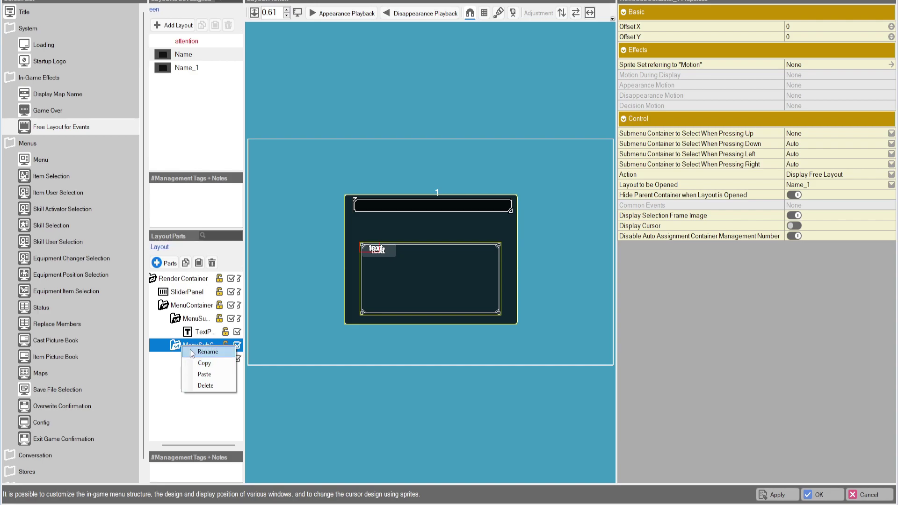
{"action": "left_click", "coordinate": [205, 385]}
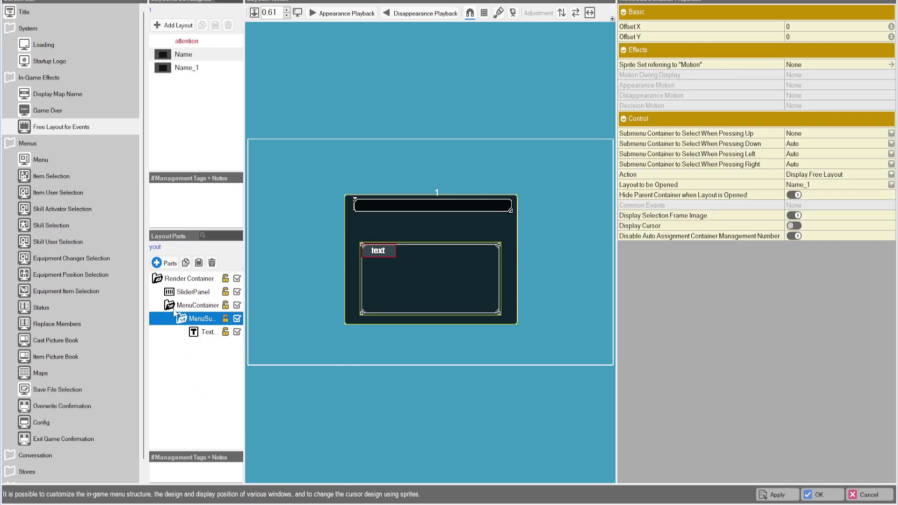
Copy the menu subcontainer with its TextPanel and paste a duplicate into the MenuContainer.
{"action": "left_click", "coordinate": [178, 307]}
{"action": "left_click", "coordinate": [187, 320]}
{"action": "right_click", "coordinate": [187, 320]}
{"action": "left_click", "coordinate": [209, 336]}
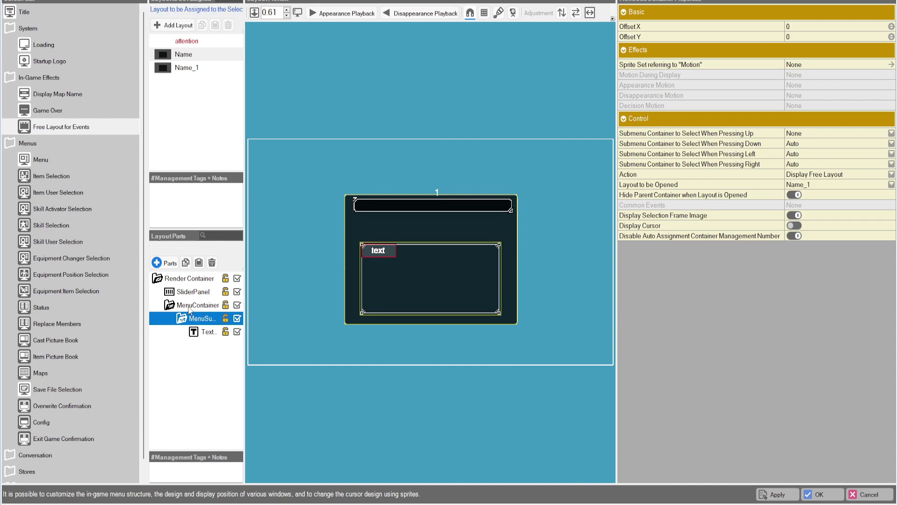
{"action": "left_click", "coordinate": [188, 307]}
{"action": "right_click", "coordinate": [189, 307]}
{"action": "left_click", "coordinate": [211, 335]}
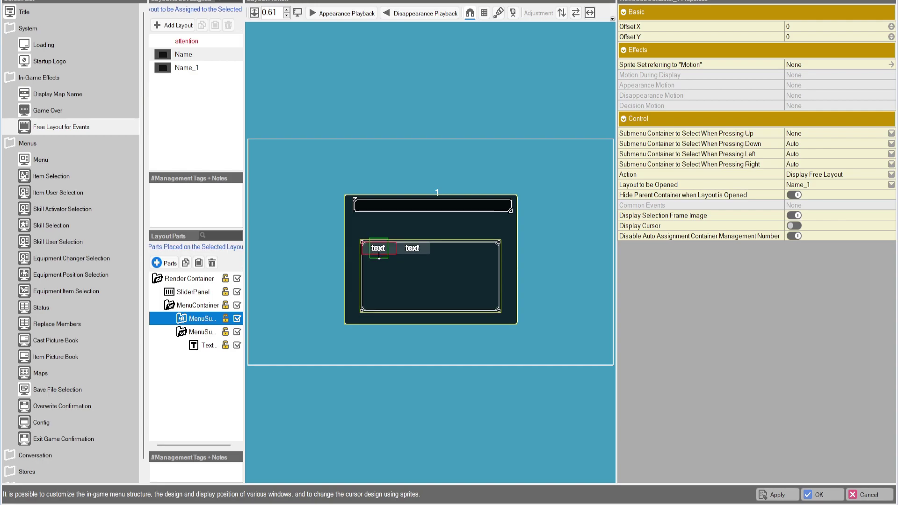
Paste three more copies of the menu subcontainer into the MenuContainer, making a row of five elements.
{"action": "left_click", "coordinate": [197, 306]}
{"action": "right_click", "coordinate": [197, 308]}
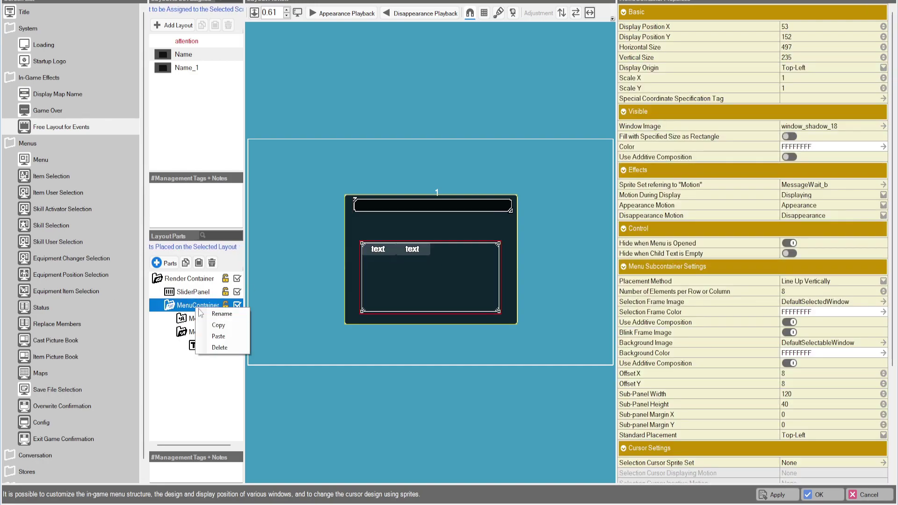
{"action": "left_click", "coordinate": [218, 336]}
{"action": "left_click", "coordinate": [189, 305]}
{"action": "right_click", "coordinate": [189, 305]}
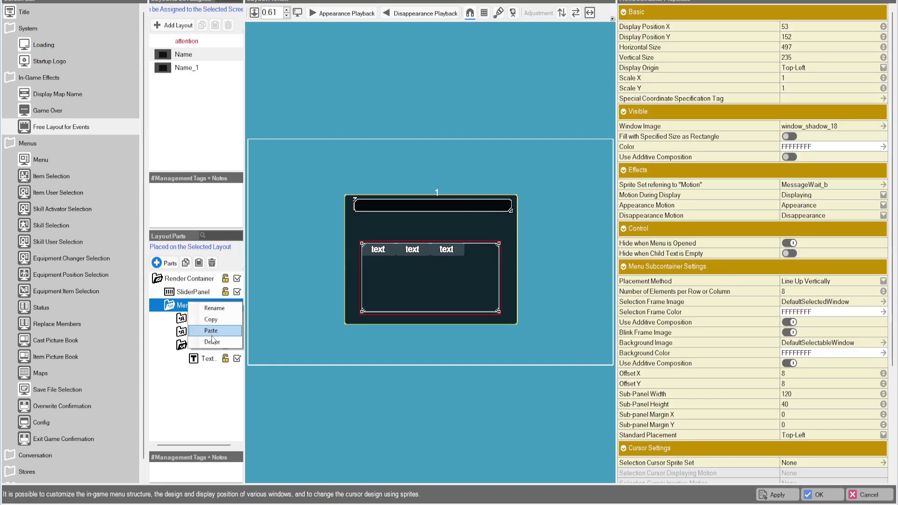
{"action": "left_click", "coordinate": [211, 333]}
{"action": "left_click", "coordinate": [203, 322]}
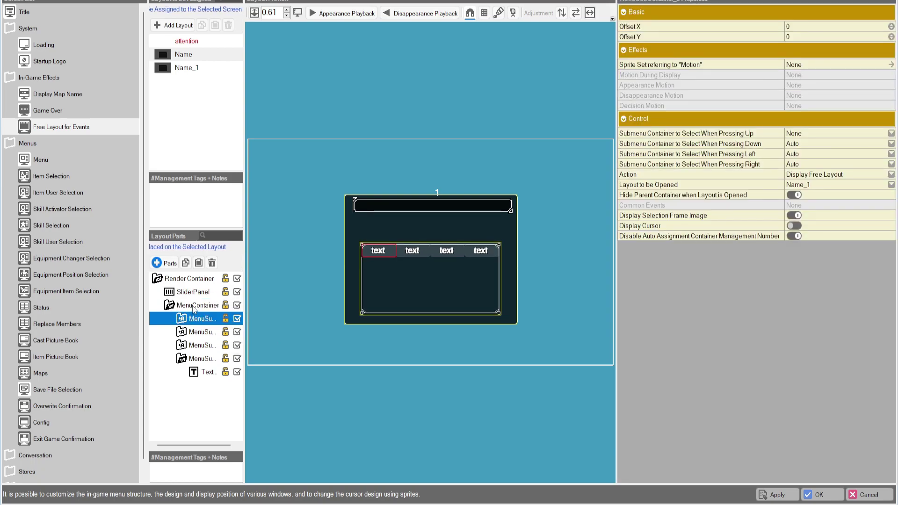
{"action": "right_click", "coordinate": [193, 307]}
{"action": "left_click", "coordinate": [216, 335]}
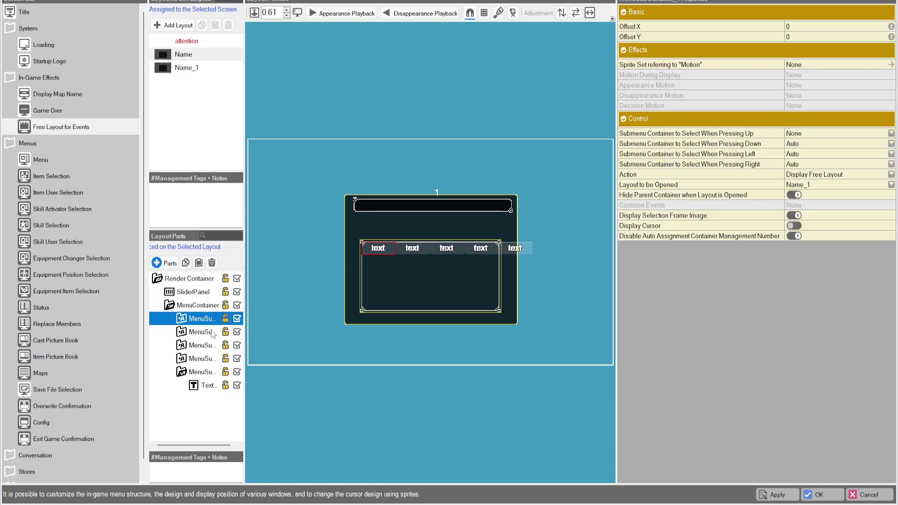
Set the MenuContainer's Number of Elements per Row or Column to 4.
{"action": "left_click", "coordinate": [517, 260]}
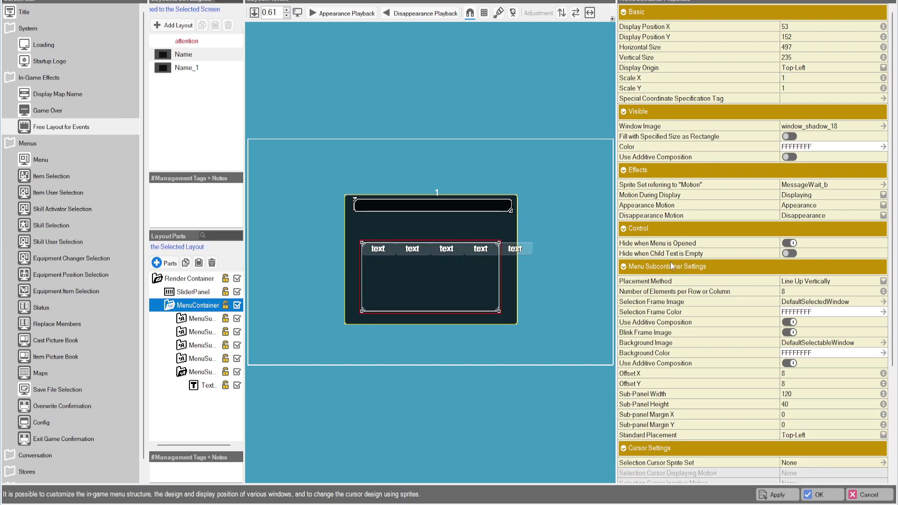
{"action": "left_click", "coordinate": [884, 294]}
{"action": "left_click", "coordinate": [884, 294]}
{"action": "left_click", "coordinate": [884, 294]}
{"action": "left_click", "coordinate": [884, 294]}
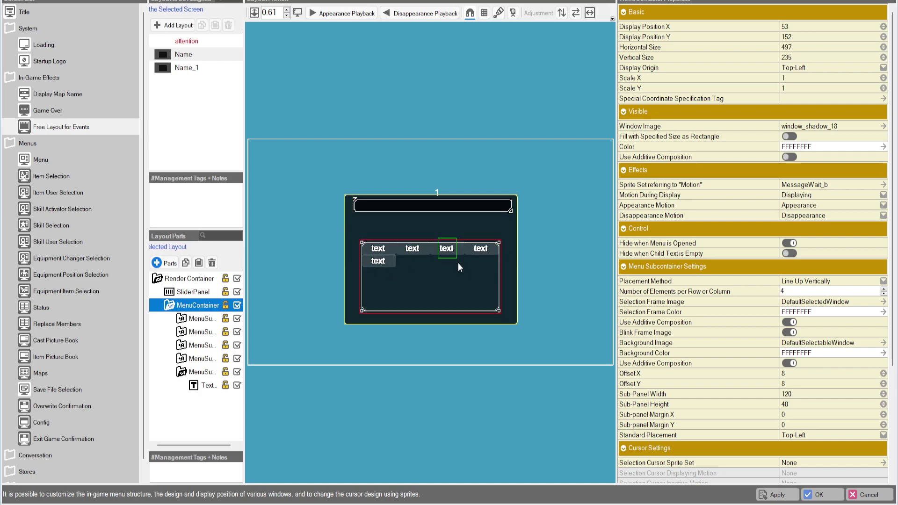
Paste four more subcontainer copies into the MenuContainer and delete the surplus one, leaving two rows of four elements.
{"action": "left_click", "coordinate": [179, 376]}
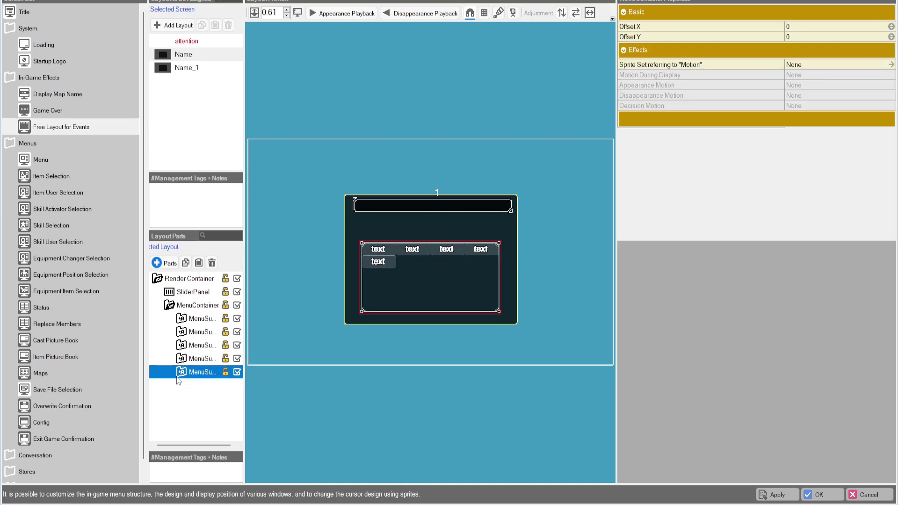
{"action": "right_click", "coordinate": [194, 306]}
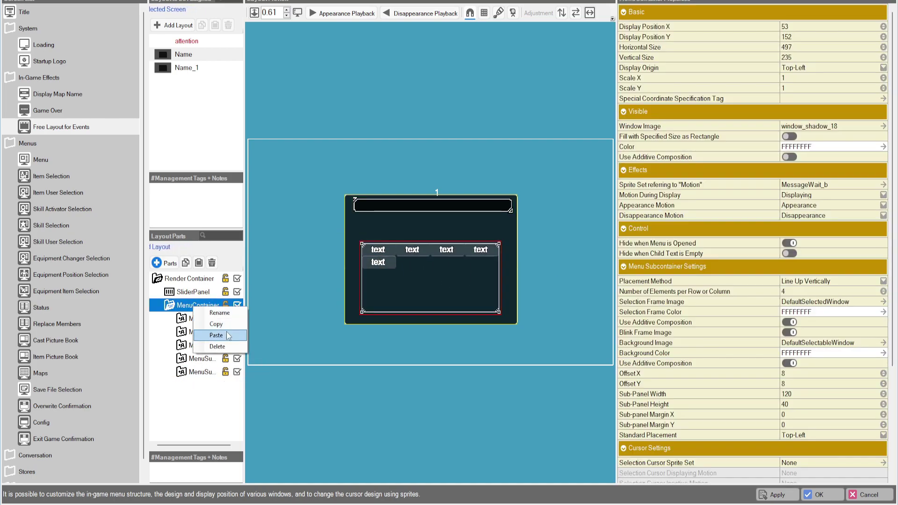
{"action": "left_click", "coordinate": [228, 336]}
{"action": "right_click", "coordinate": [206, 307]}
{"action": "left_click", "coordinate": [220, 336]}
{"action": "left_click", "coordinate": [206, 319]}
{"action": "right_click", "coordinate": [196, 305]}
{"action": "left_click", "coordinate": [220, 335]}
{"action": "left_click", "coordinate": [192, 318]}
{"action": "right_click", "coordinate": [195, 307]}
{"action": "left_click", "coordinate": [220, 335]}
{"action": "left_click", "coordinate": [220, 321]}
{"action": "key", "text": "Delete"}
Examine the MenuContainer's cursor settings, including the choice for Selection Cursor Sprite Set.
{"action": "left_click", "coordinate": [375, 307]}
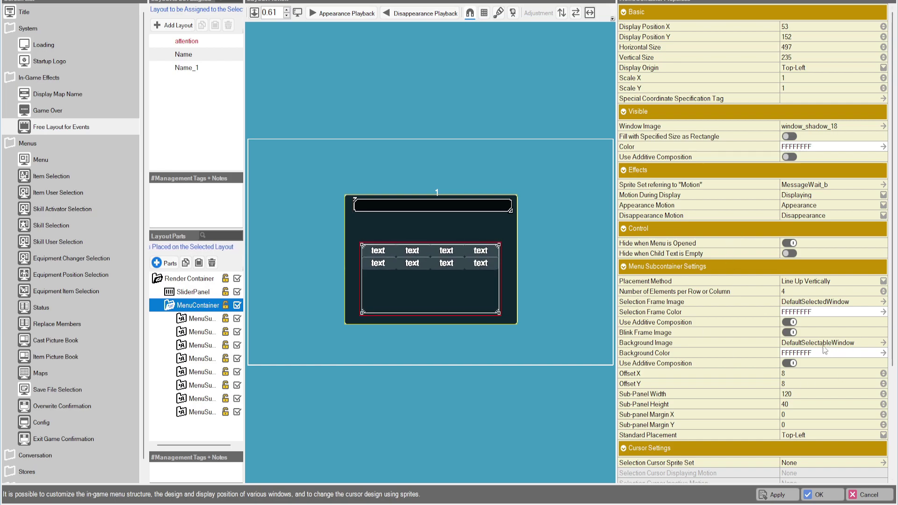
{"action": "scroll", "coordinate": [826, 349], "scroll_direction": "down", "scroll_amount": 5}
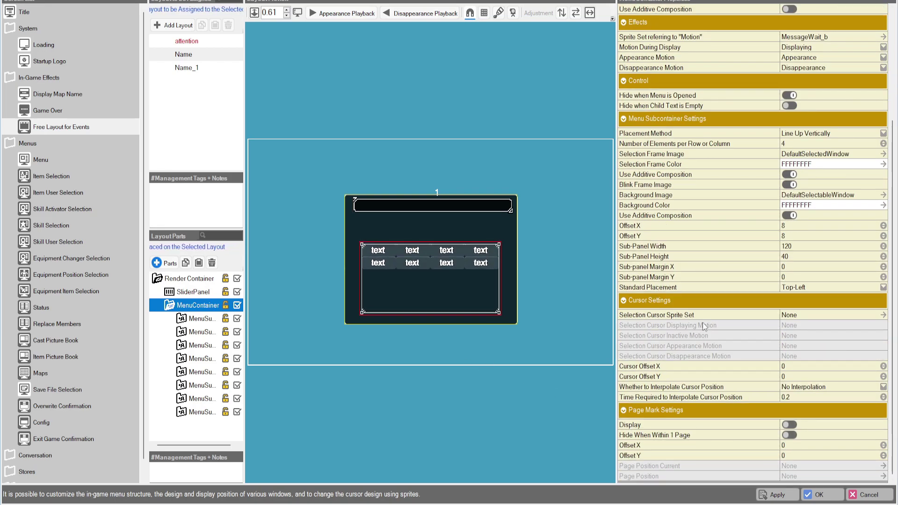
{"action": "left_click", "coordinate": [804, 318]}
{"action": "left_click", "coordinate": [731, 398]}
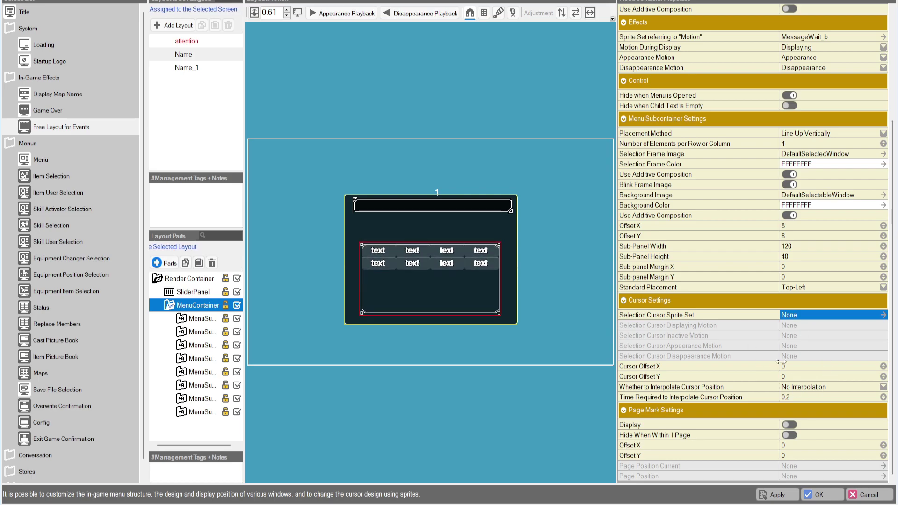
{"action": "left_click", "coordinate": [795, 388]}
{"action": "left_click", "coordinate": [794, 388]}
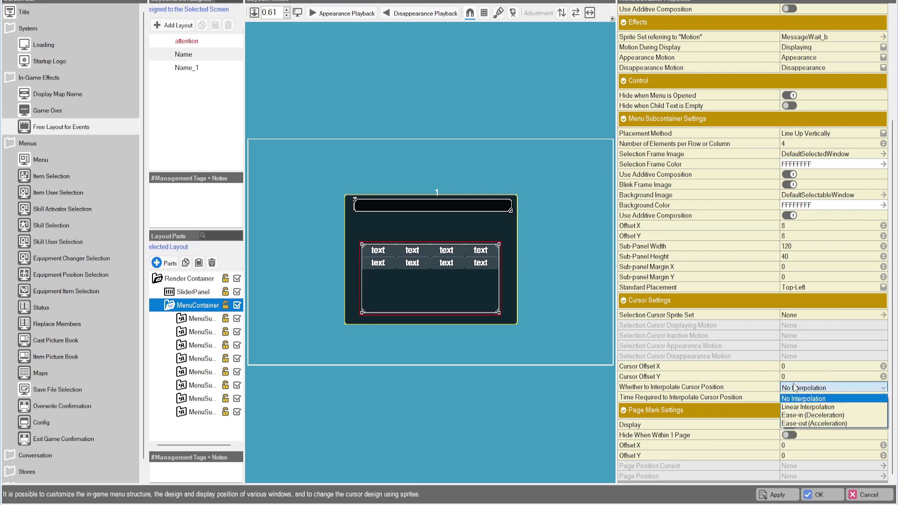
{"action": "left_click", "coordinate": [791, 389]}
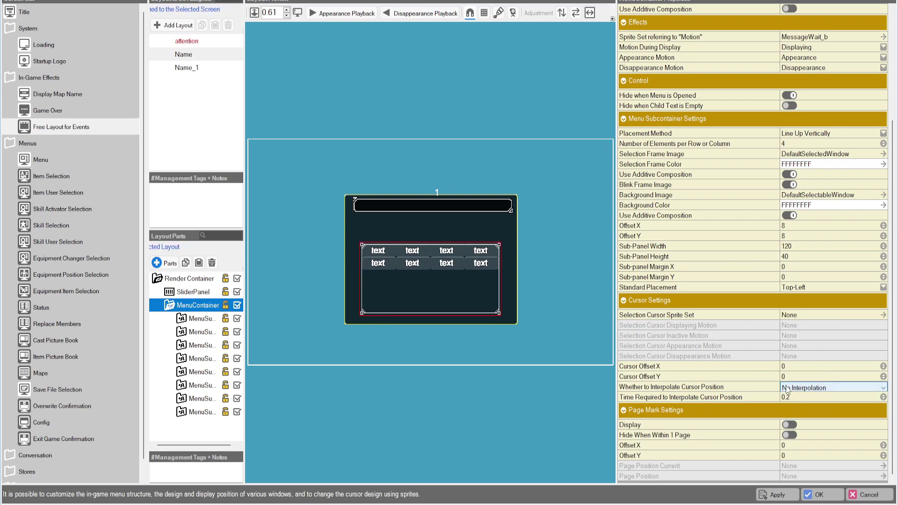
Turn on the page mark display for the menu container and enable hiding it when within one page.
{"action": "left_click", "coordinate": [791, 425]}
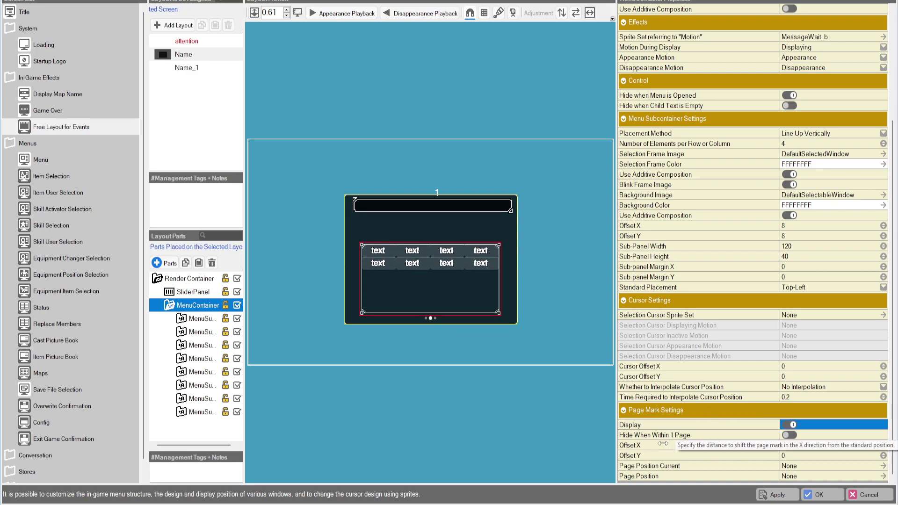
{"action": "left_click", "coordinate": [792, 436]}
{"action": "left_click", "coordinate": [790, 436]}
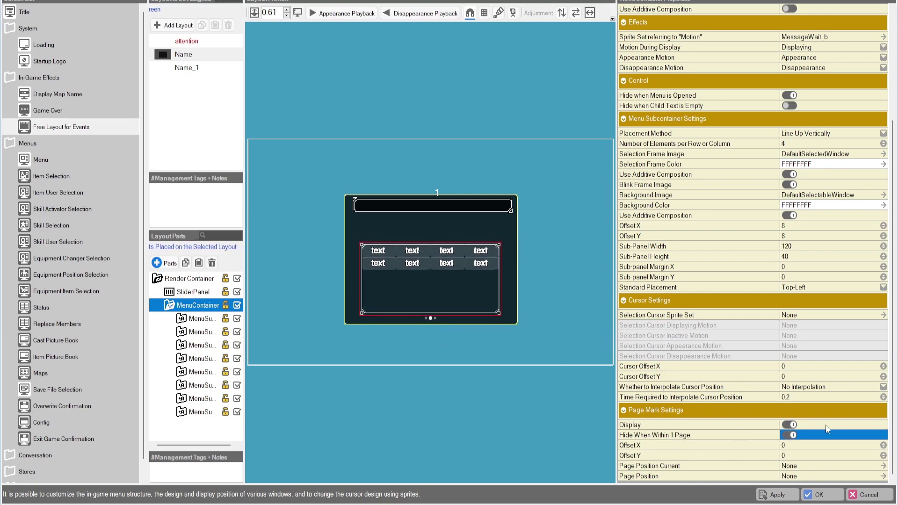
{"action": "left_click", "coordinate": [794, 469]}
{"action": "double_click", "coordinate": [791, 466]}
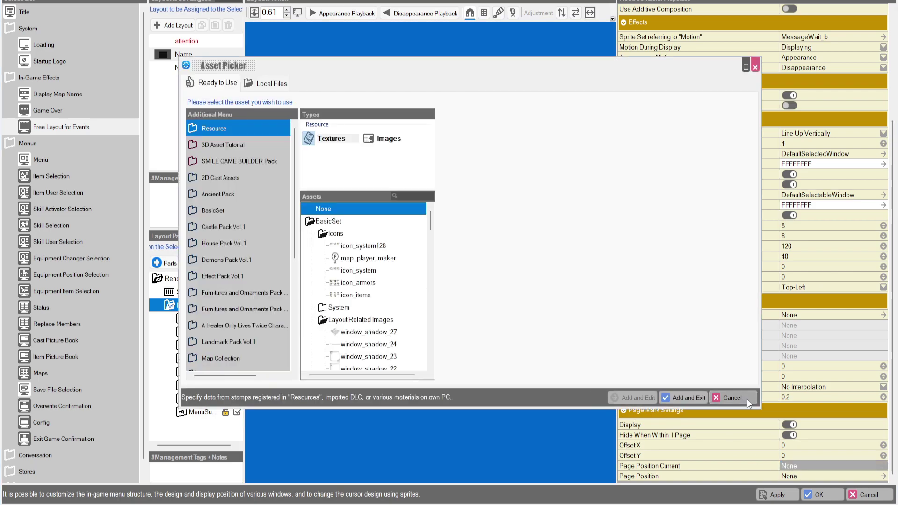
{"action": "left_click", "coordinate": [737, 397]}
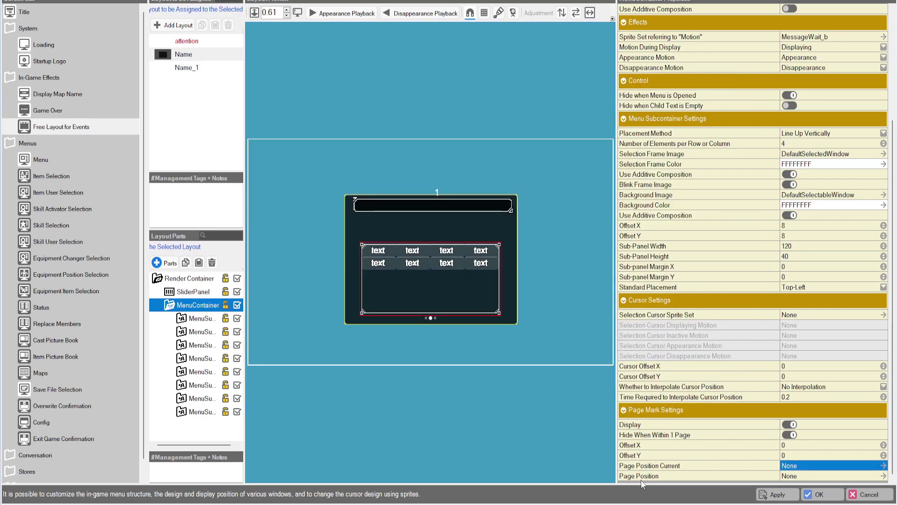
{"action": "left_click", "coordinate": [794, 477]}
{"action": "double_click", "coordinate": [794, 477]}
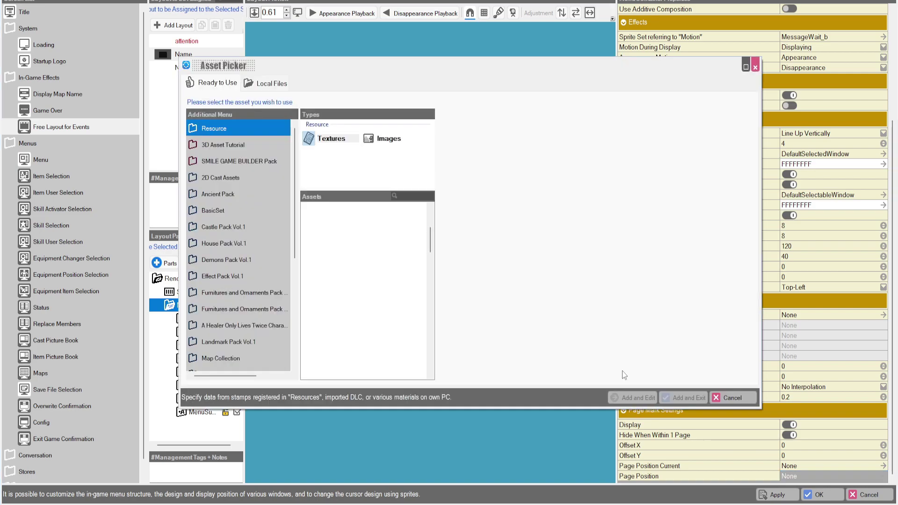
{"action": "left_click", "coordinate": [731, 395]}
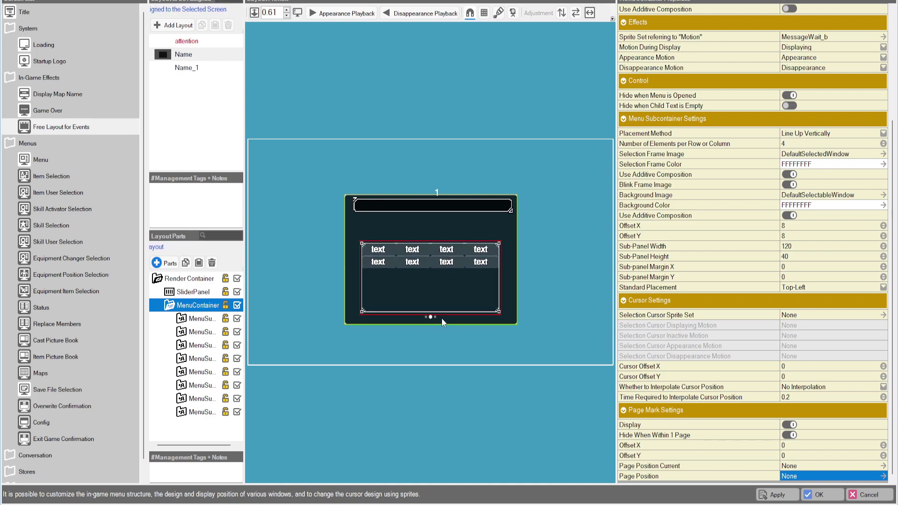
Collapse the MenuContainer and add a Panel for Spin Operation to the layout, keeping its default name.
{"action": "left_click", "coordinate": [164, 309]}
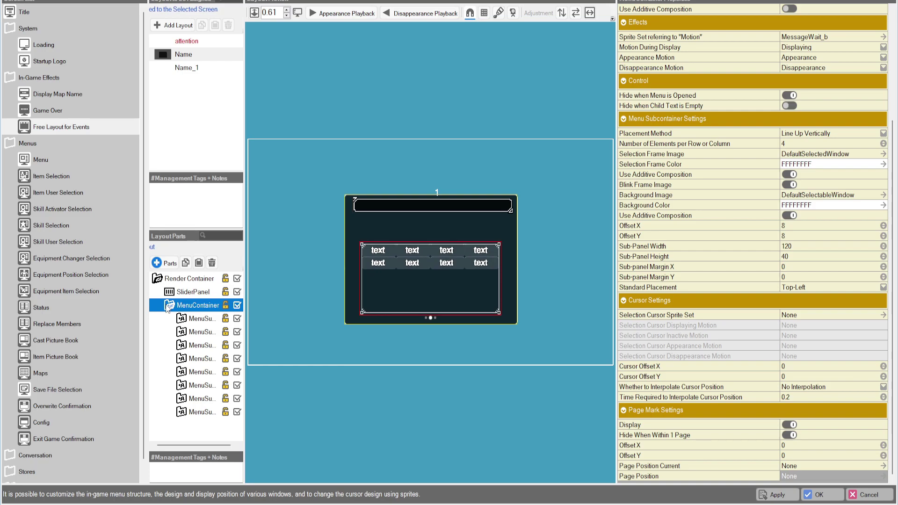
{"action": "left_click", "coordinate": [163, 309]}
{"action": "left_click", "coordinate": [157, 263]}
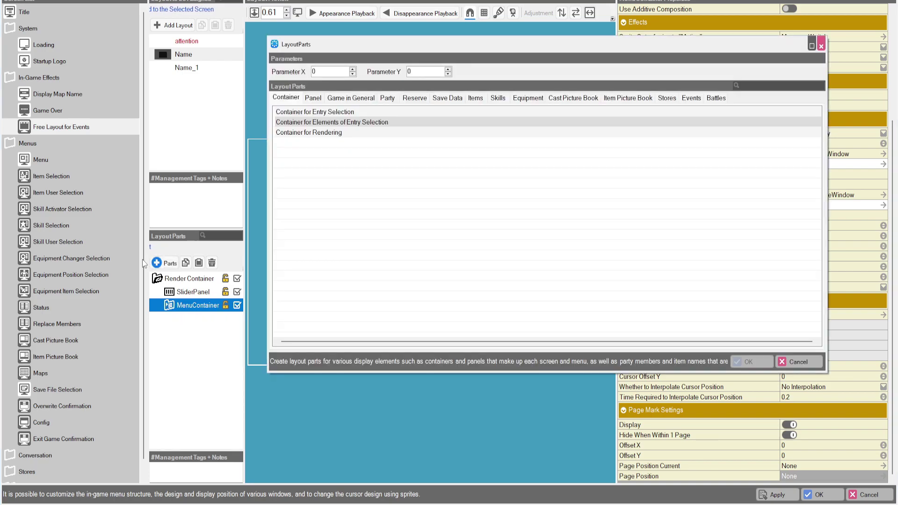
{"action": "left_click", "coordinate": [310, 98]}
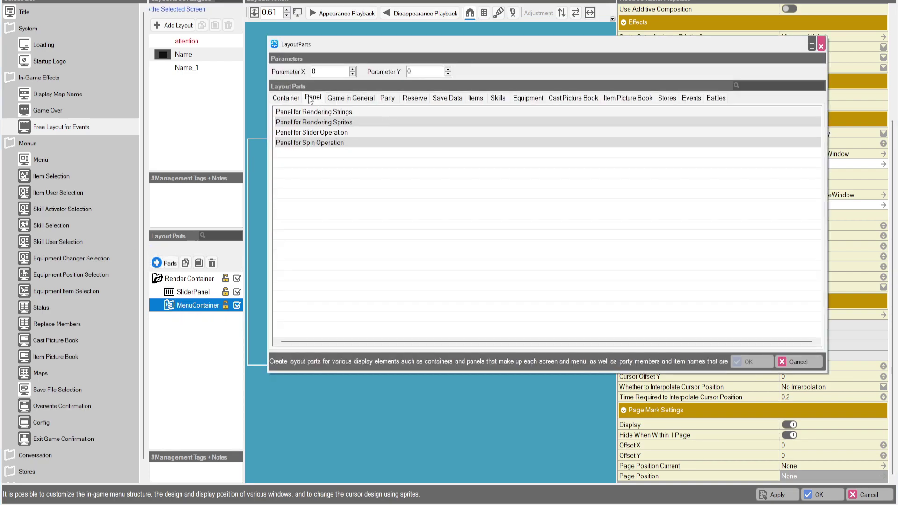
{"action": "left_click", "coordinate": [327, 144]}
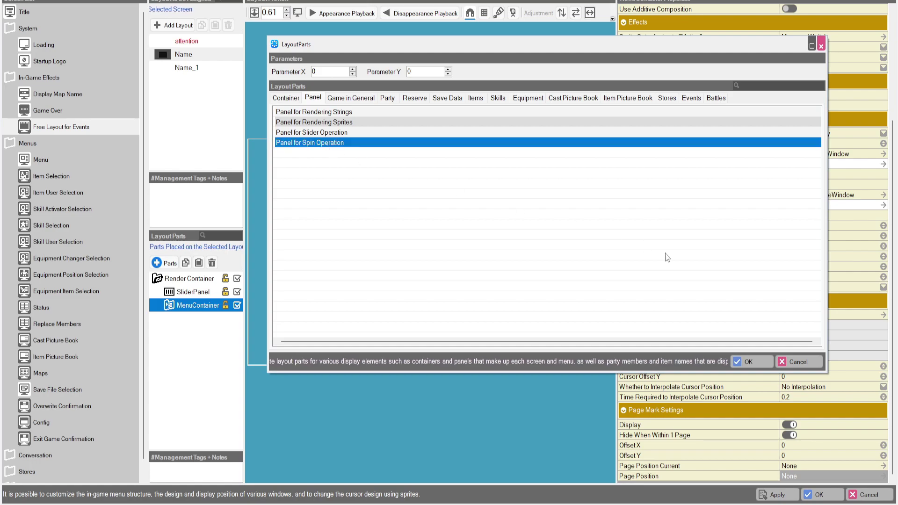
{"action": "left_click", "coordinate": [747, 362]}
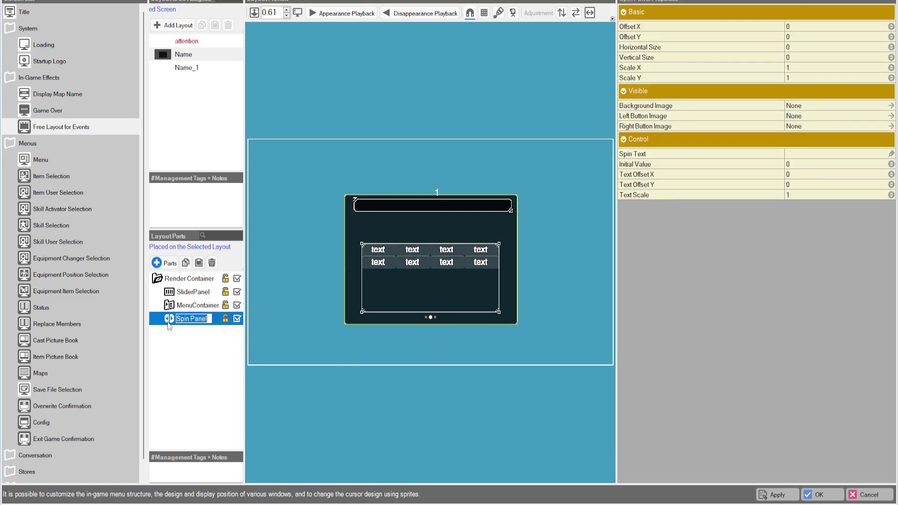
{"action": "key", "text": "Return"}
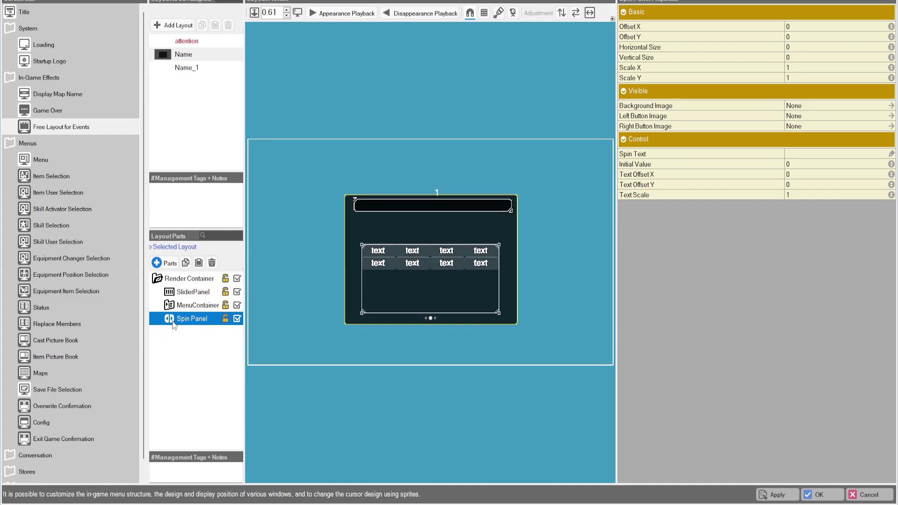
Set the spin panel's background image to window_31 from the layout-related images.
{"action": "left_click", "coordinate": [819, 107]}
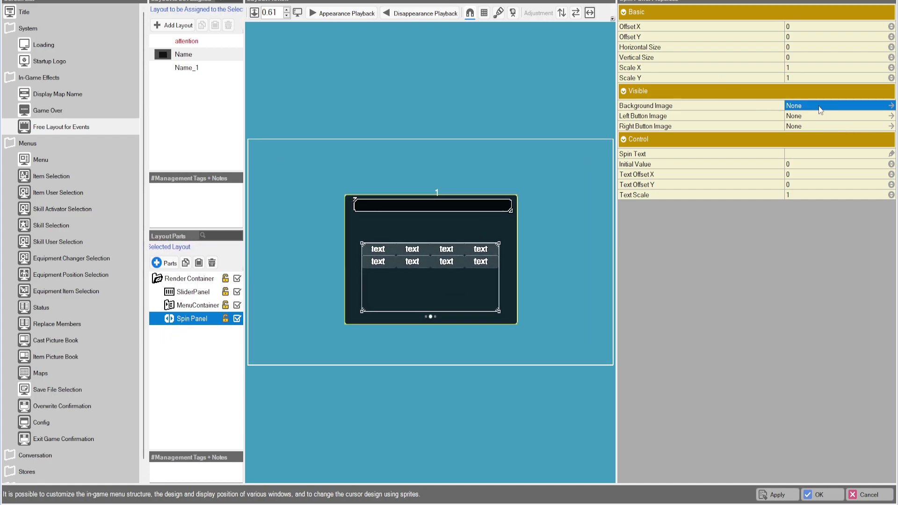
{"action": "left_click", "coordinate": [820, 110]}
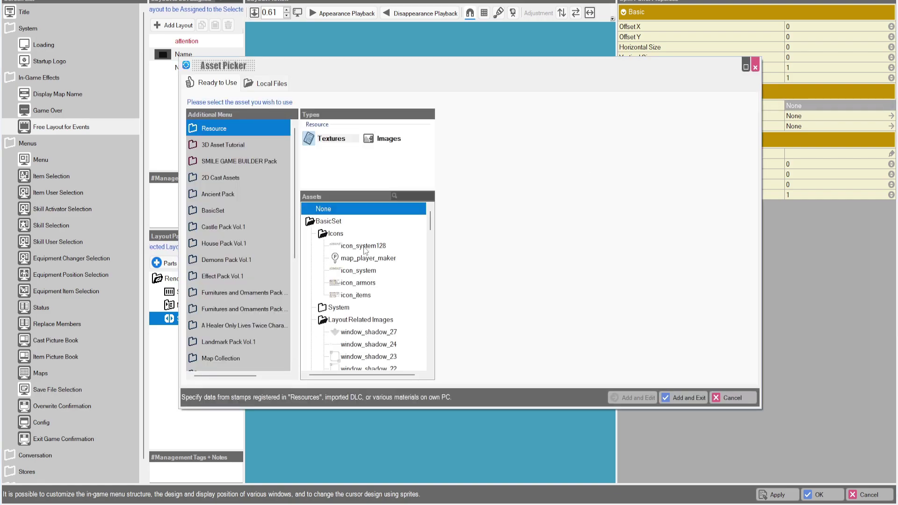
{"action": "scroll", "coordinate": [365, 251], "scroll_direction": "down", "scroll_amount": 8}
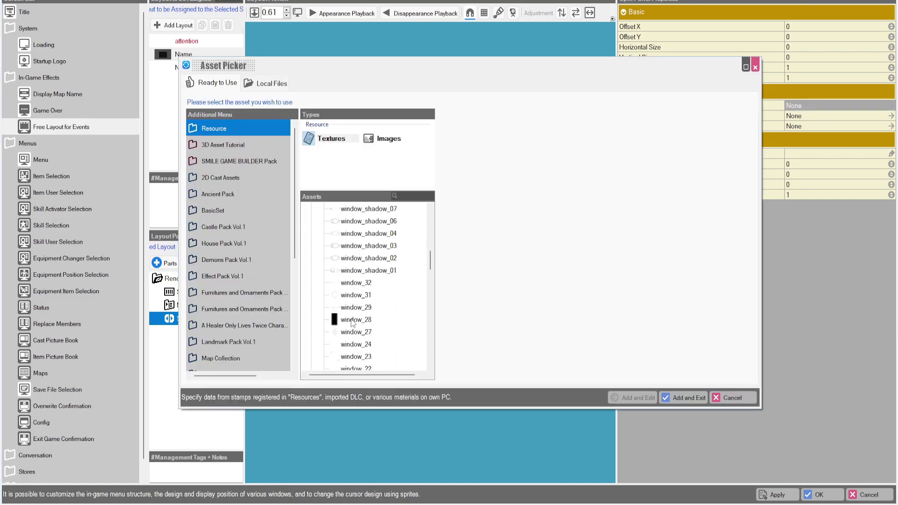
{"action": "left_click", "coordinate": [353, 322]}
{"action": "left_click", "coordinate": [351, 296]}
{"action": "left_click", "coordinate": [685, 397]}
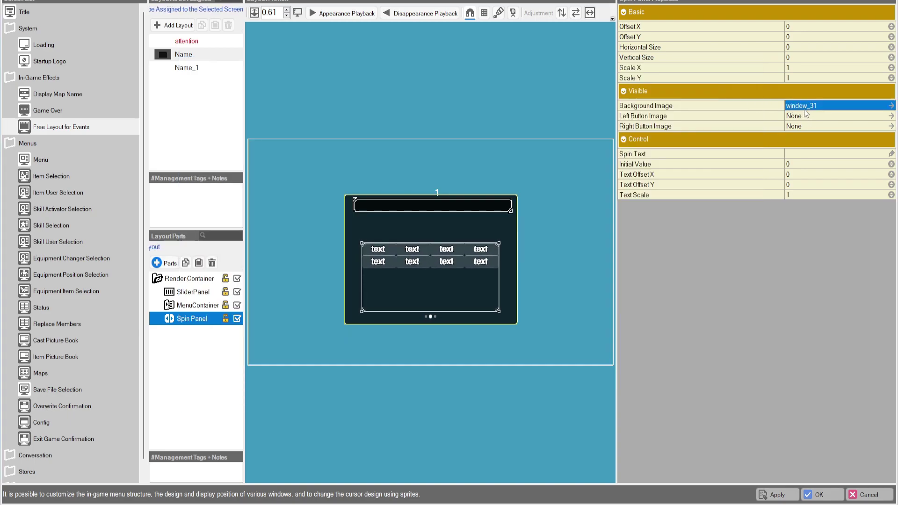
Set the spin panel's Spin Text to "Test".
{"action": "left_click", "coordinate": [801, 153]}
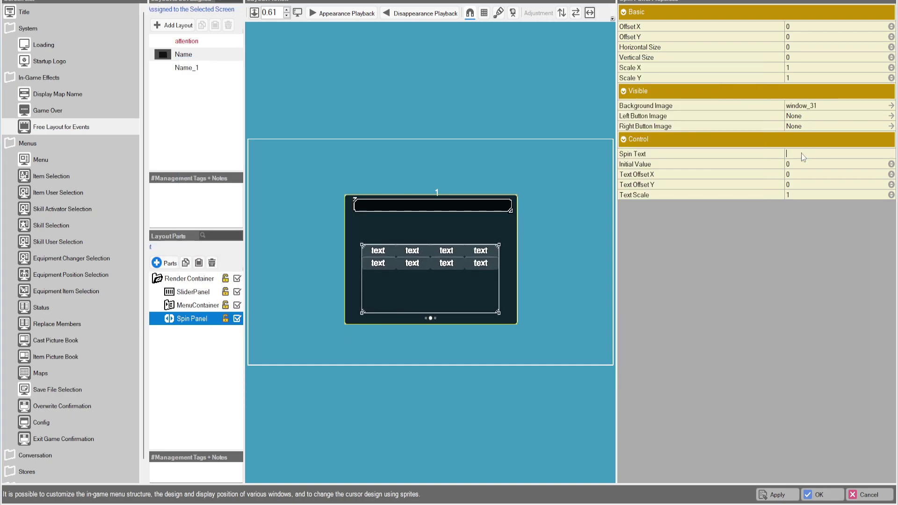
{"action": "type", "text": "Test"}
{"action": "key", "text": "Return"}
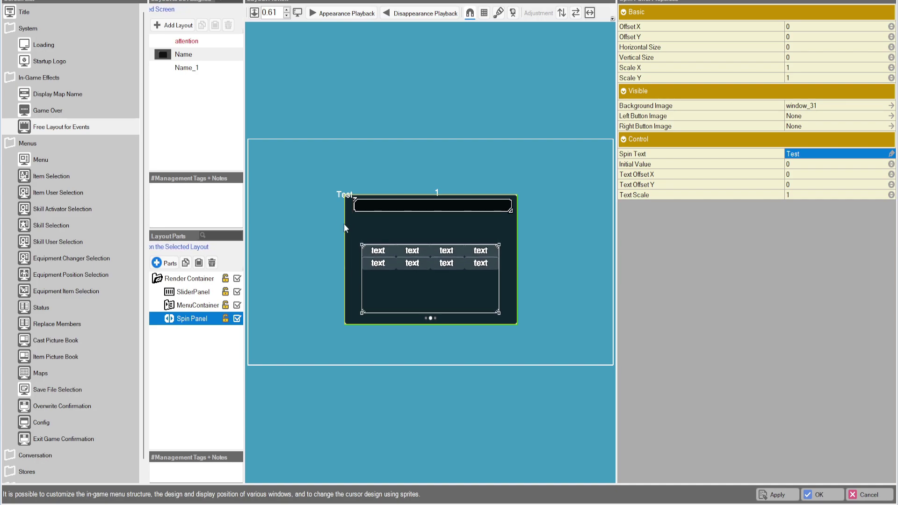
{"action": "right_click", "coordinate": [179, 321]}
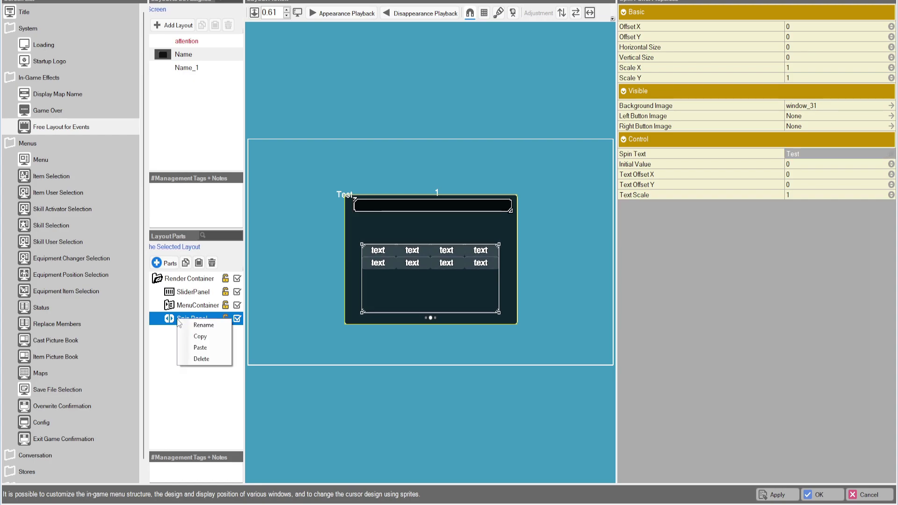
{"action": "key", "text": "Escape"}
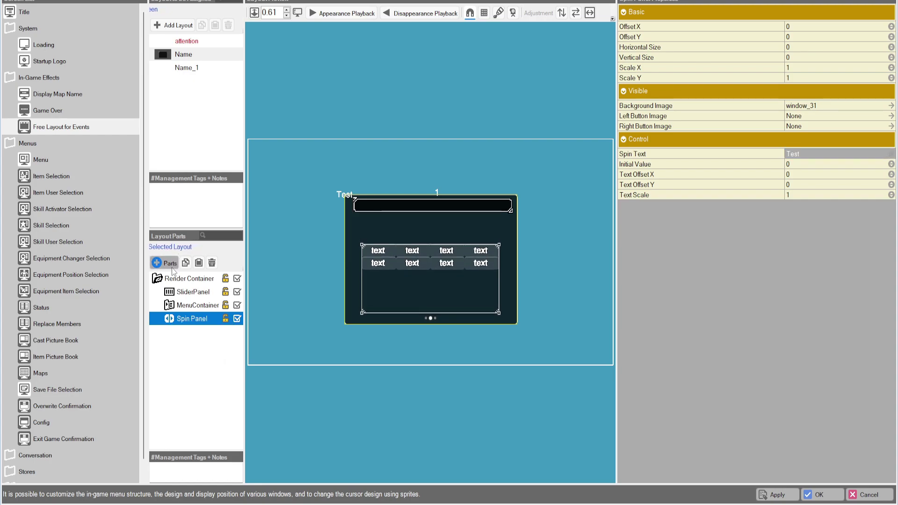
Add a Panel for Rendering Sprites to the layout, keeping its default name.
{"action": "left_click", "coordinate": [171, 264]}
{"action": "left_click", "coordinate": [315, 99]}
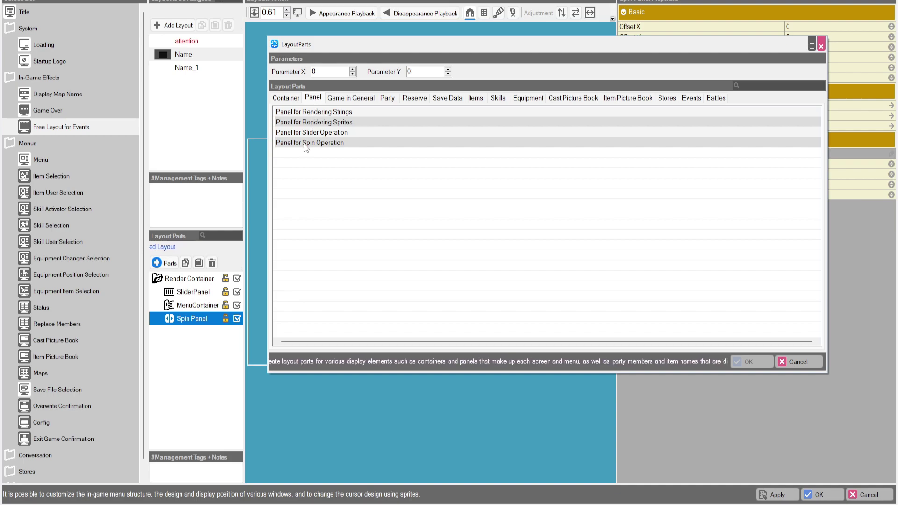
{"action": "left_click", "coordinate": [313, 124]}
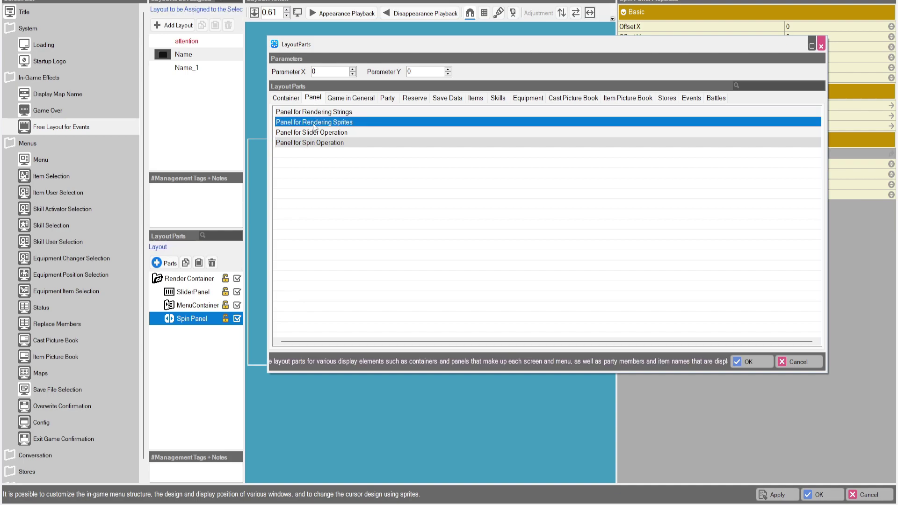
{"action": "left_click", "coordinate": [745, 360]}
{"action": "key", "text": "Return"}
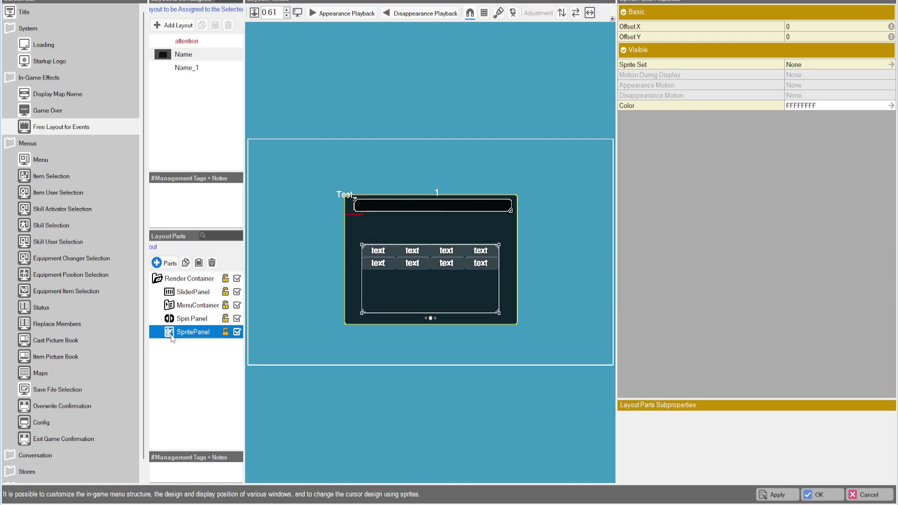
Assign the Text Cursor sprite from the Layout Sprites folder as the sprite panel's sprite set.
{"action": "left_click", "coordinate": [795, 66]}
{"action": "left_click", "coordinate": [795, 66]}
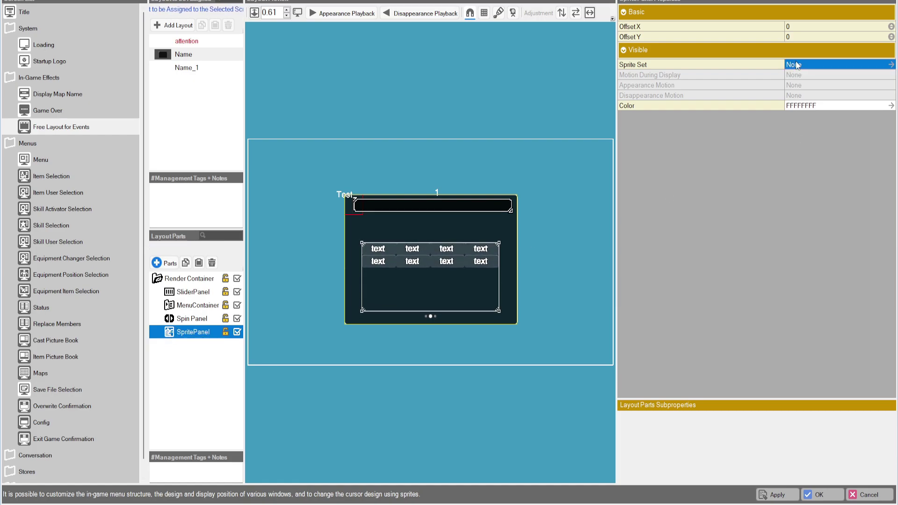
{"action": "left_click", "coordinate": [345, 283]}
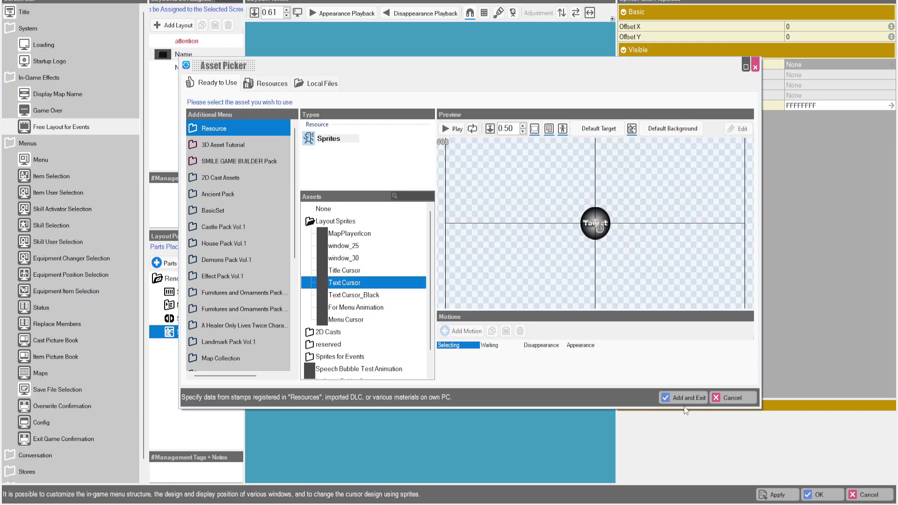
{"action": "left_click", "coordinate": [695, 394]}
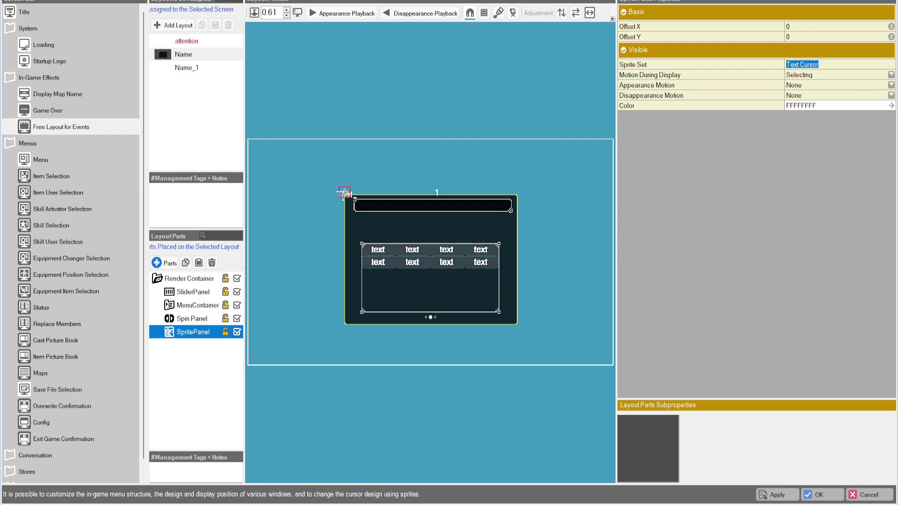
Move the sprite panel above the container to about offset X 263, Y -44, and delete it from the layout.
{"action": "left_click_drag", "start_coordinate": [345, 193], "coordinate": [436, 182]}
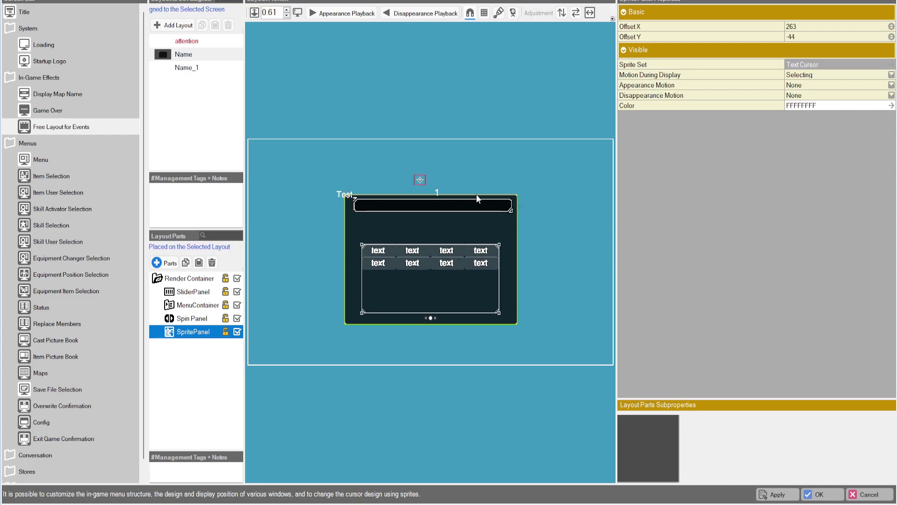
{"action": "right_click", "coordinate": [190, 332]}
{"action": "left_click", "coordinate": [213, 368]}
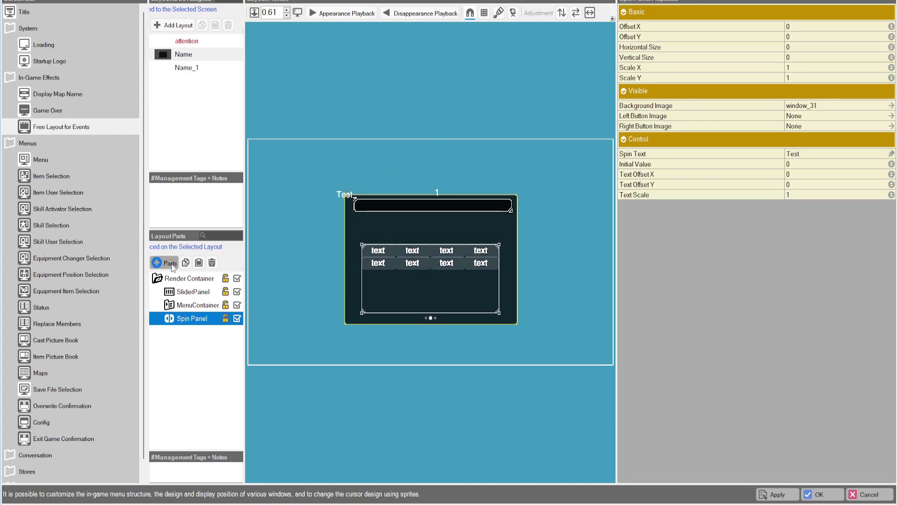
Examine the layout parts available for the game in general, party, reserve members and save data.
{"action": "left_click", "coordinate": [172, 266]}
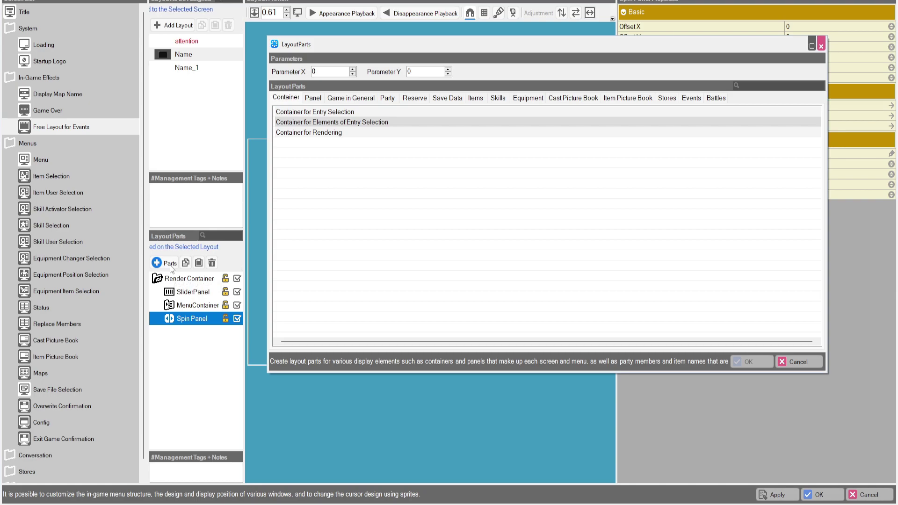
{"action": "left_click", "coordinate": [346, 99]}
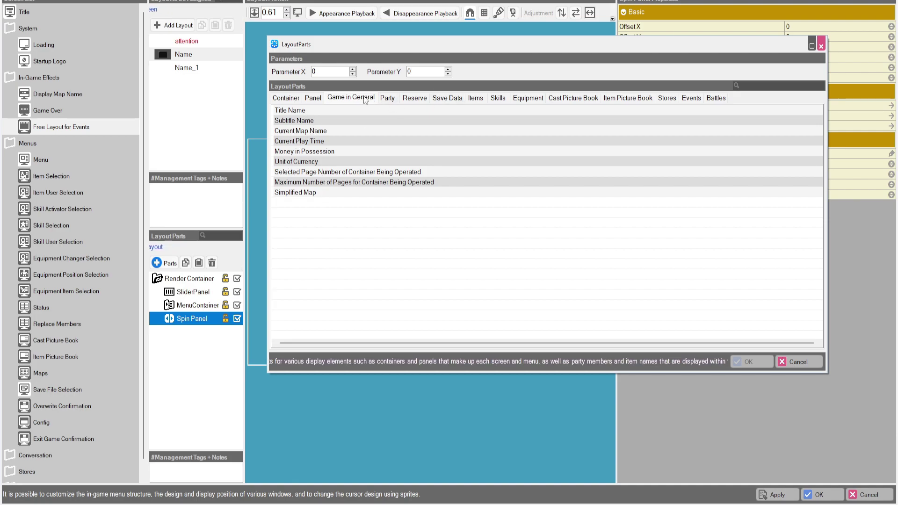
{"action": "left_click", "coordinate": [387, 98]}
{"action": "scroll", "coordinate": [348, 118], "scroll_direction": "down", "scroll_amount": 10}
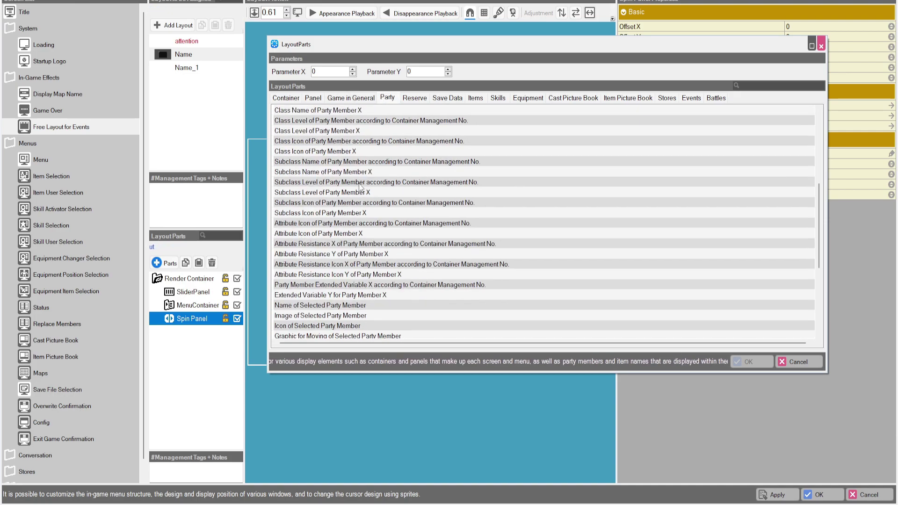
{"action": "scroll", "coordinate": [358, 186], "scroll_direction": "up", "scroll_amount": 10}
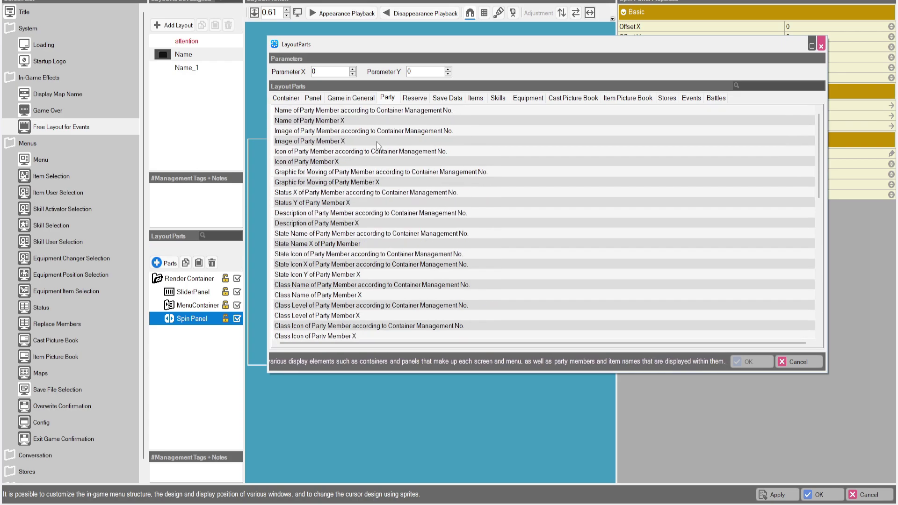
{"action": "left_click", "coordinate": [415, 98]}
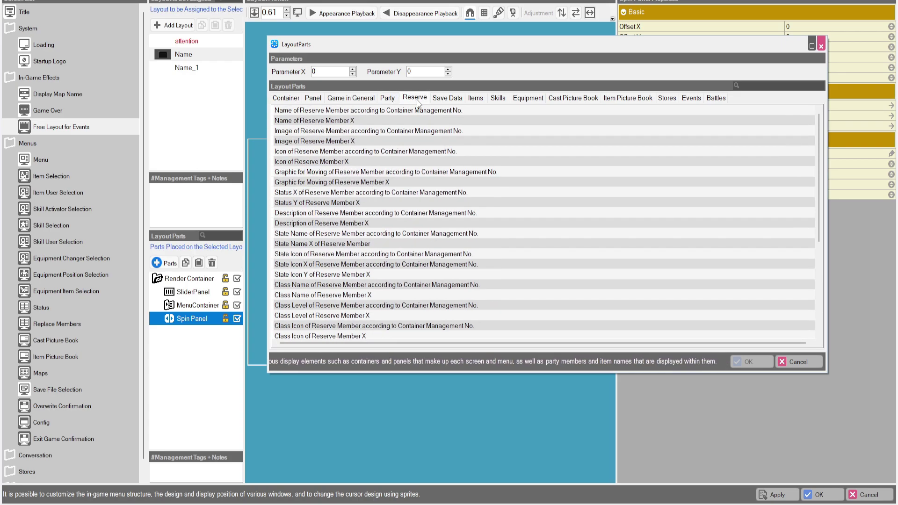
{"action": "scroll", "coordinate": [438, 173], "scroll_direction": "down", "scroll_amount": 5}
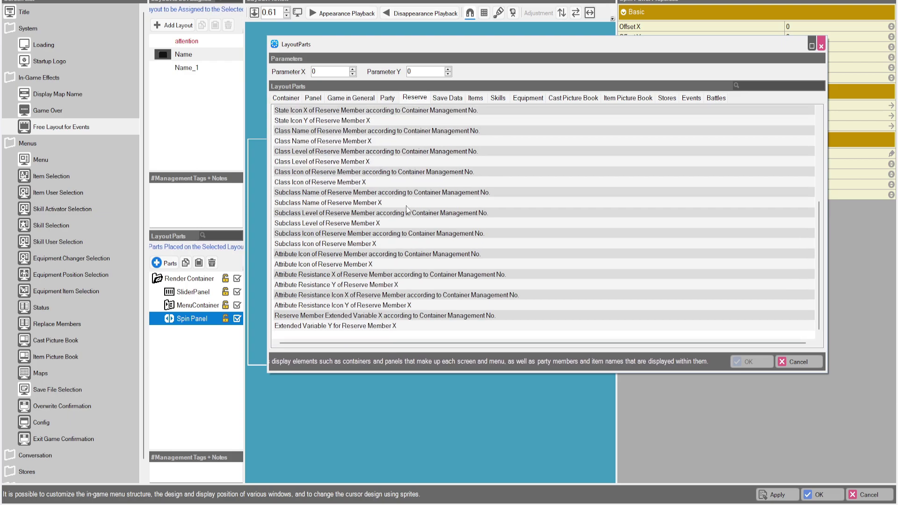
{"action": "scroll", "coordinate": [400, 206], "scroll_direction": "up", "scroll_amount": 5}
{"action": "scroll", "coordinate": [385, 208], "scroll_direction": "down", "scroll_amount": 5}
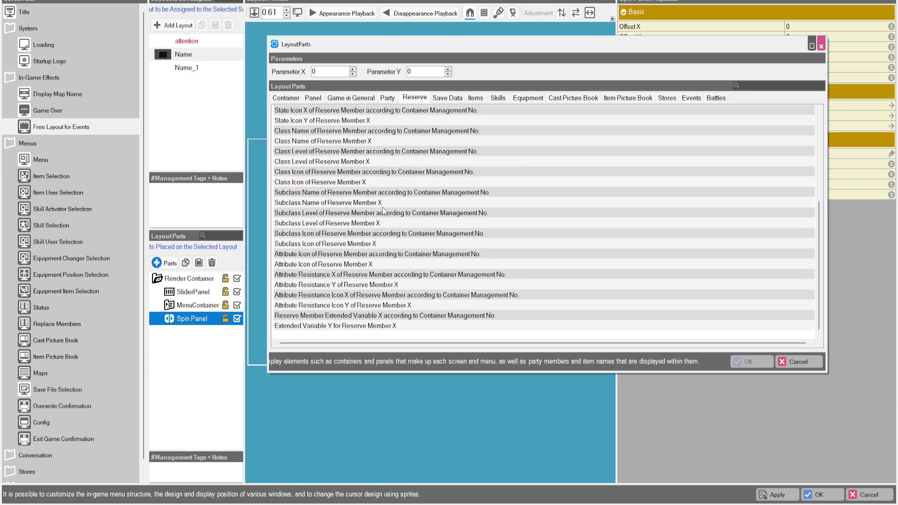
{"action": "scroll", "coordinate": [382, 212], "scroll_direction": "up", "scroll_amount": 5}
{"action": "left_click", "coordinate": [449, 100]}
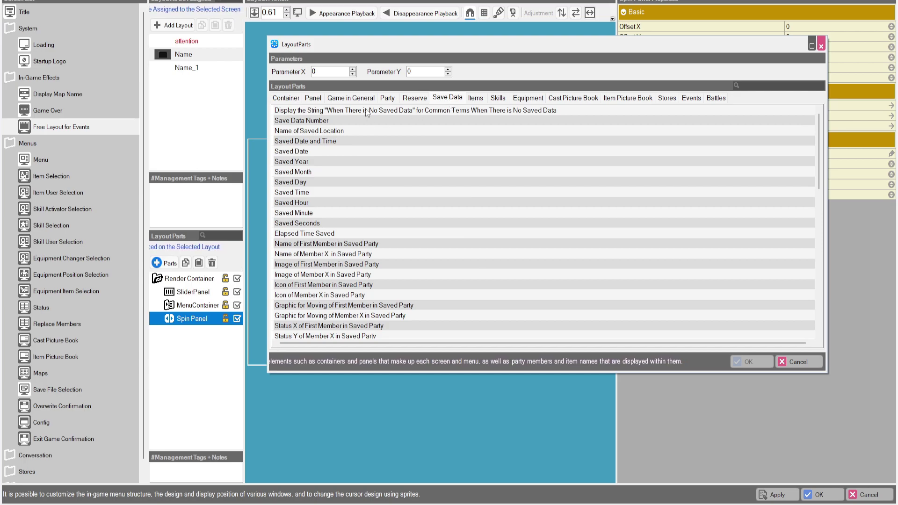
{"action": "scroll", "coordinate": [411, 195], "scroll_direction": "down", "scroll_amount": 5}
{"action": "scroll", "coordinate": [411, 194], "scroll_direction": "up", "scroll_amount": 5}
{"action": "scroll", "coordinate": [410, 193], "scroll_direction": "down", "scroll_amount": 5}
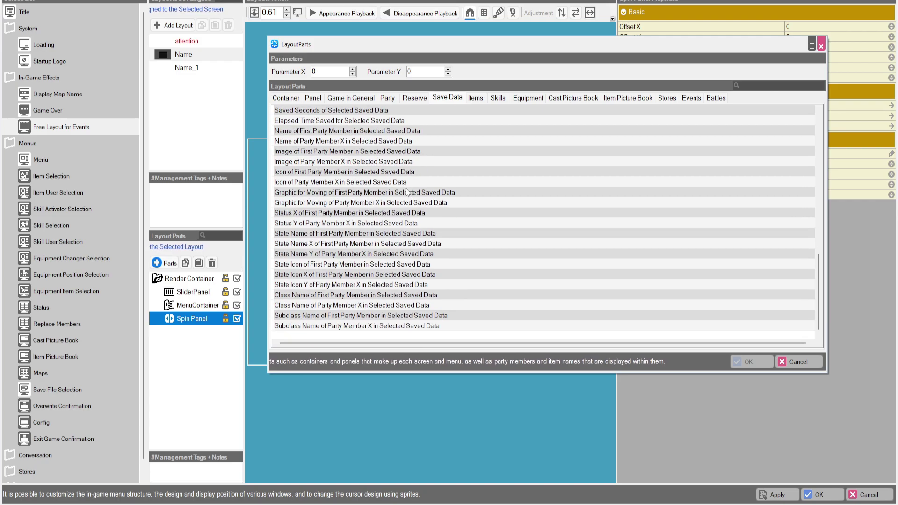
Examine the layout parts offered for items, skills, equipment, cast and item picture books, and stores.
{"action": "left_click", "coordinate": [470, 100]}
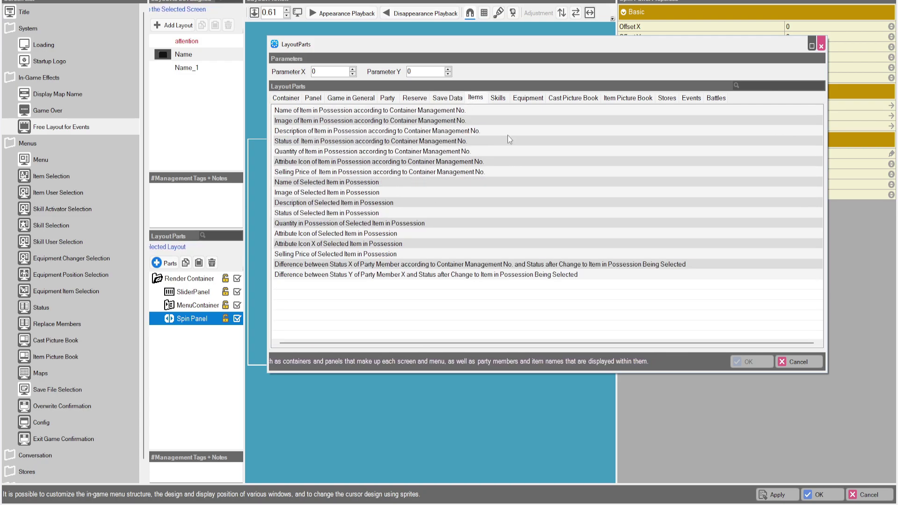
{"action": "left_click", "coordinate": [499, 99]}
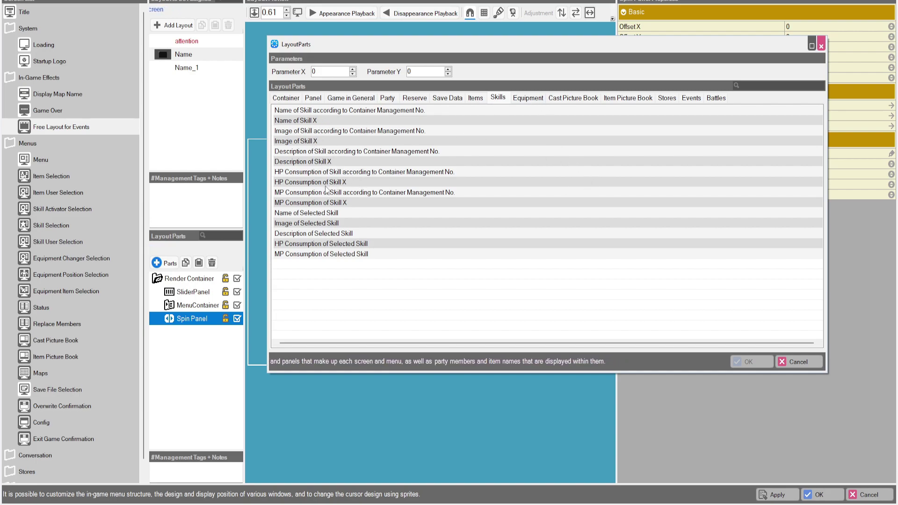
{"action": "left_click", "coordinate": [527, 98]}
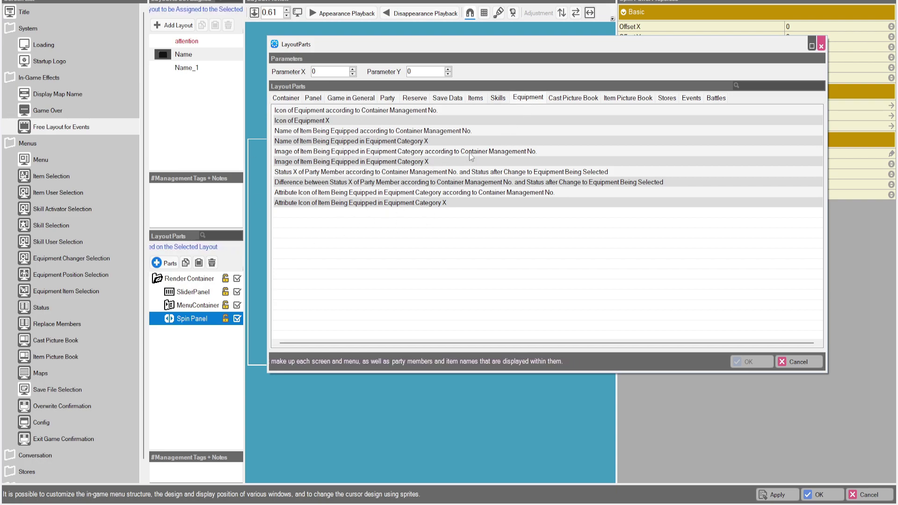
{"action": "left_click", "coordinate": [565, 99]}
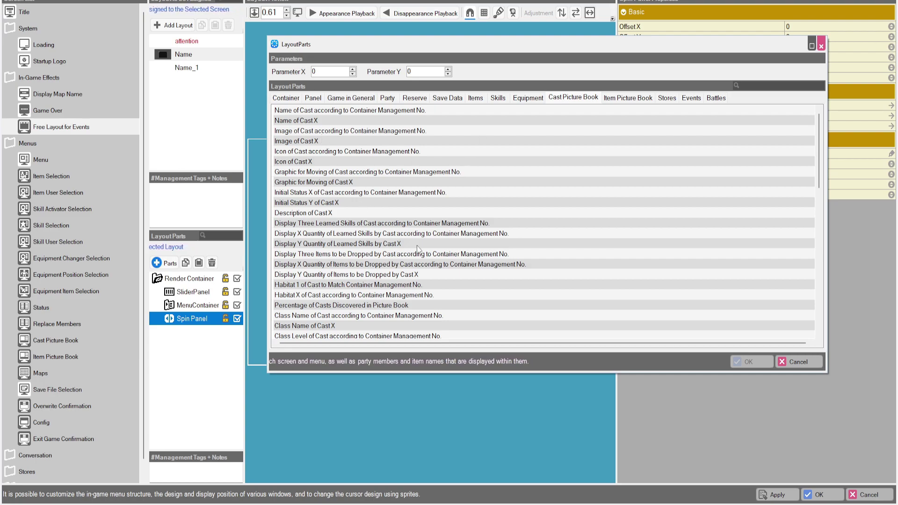
{"action": "scroll", "coordinate": [414, 246], "scroll_direction": "down", "scroll_amount": 12}
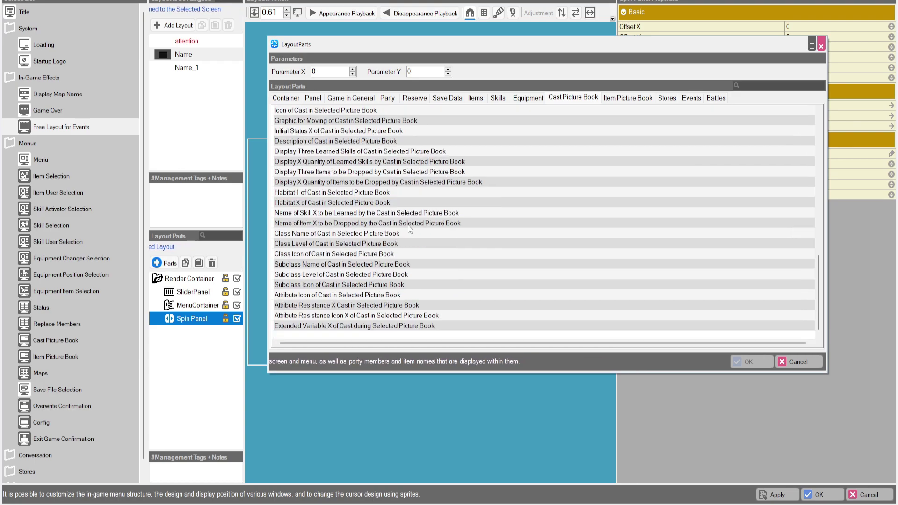
{"action": "scroll", "coordinate": [414, 221], "scroll_direction": "up", "scroll_amount": 12}
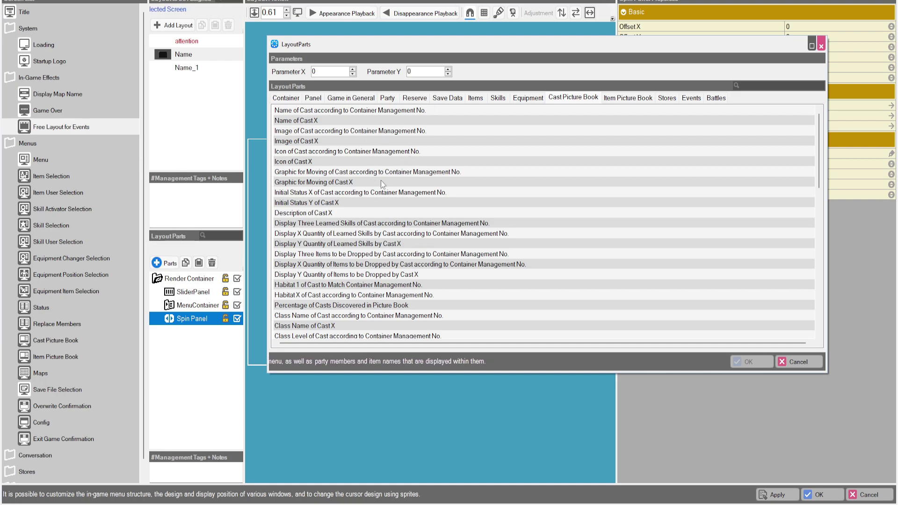
{"action": "left_click", "coordinate": [612, 98]}
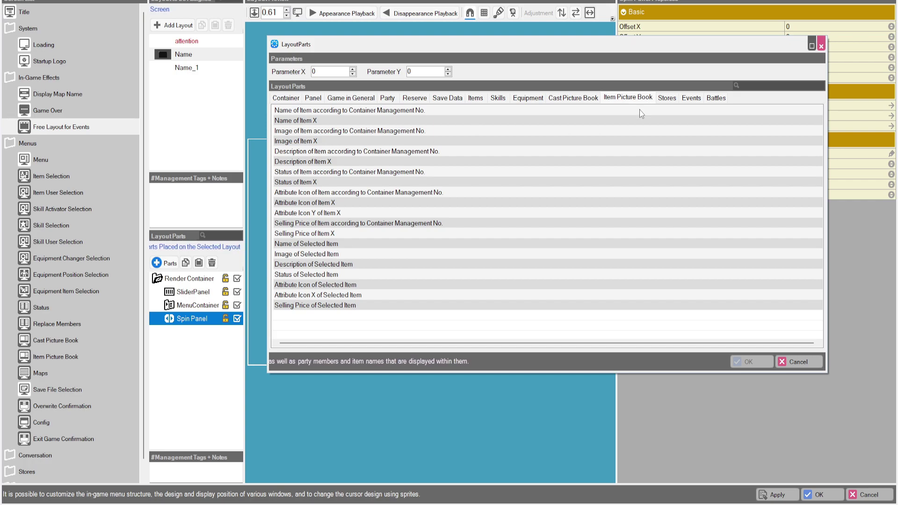
{"action": "left_click", "coordinate": [666, 98]}
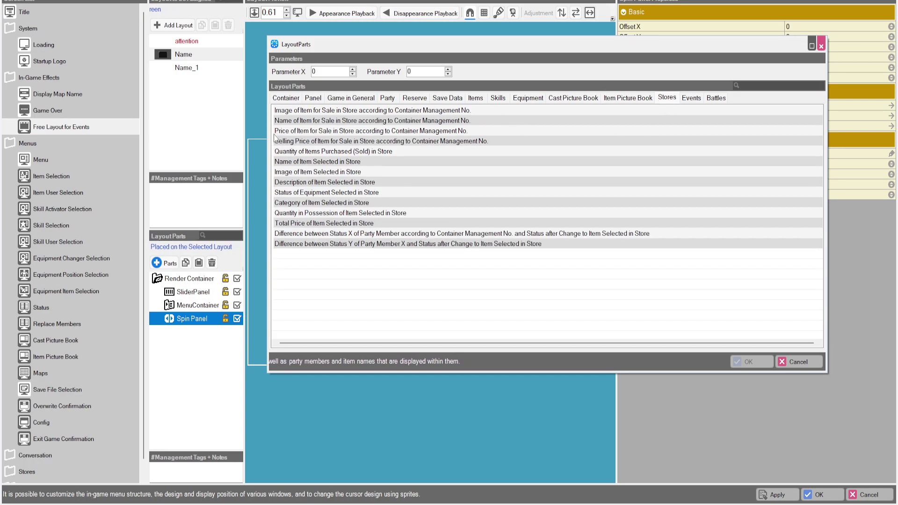
Add the event part Right Thumbnail Selected in Conversation Event to the layout, keeping its default name.
{"action": "left_click", "coordinate": [691, 98]}
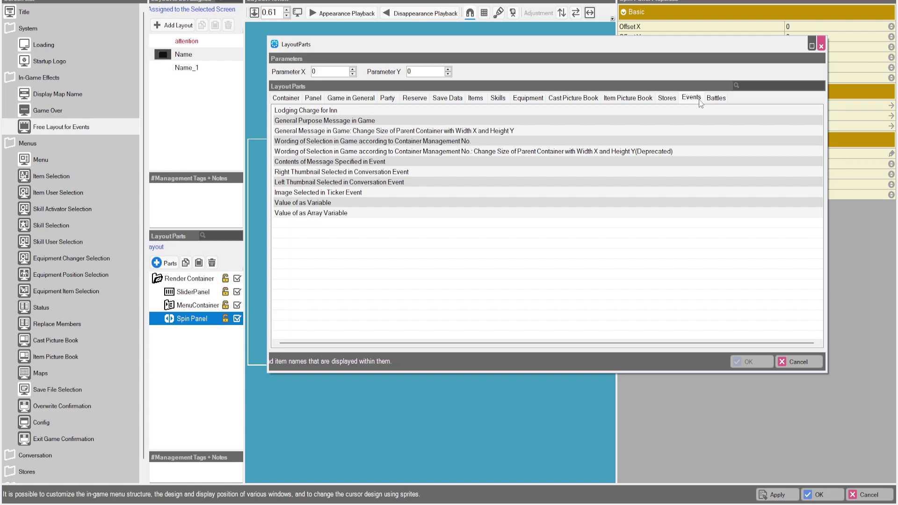
{"action": "left_click", "coordinate": [314, 172]}
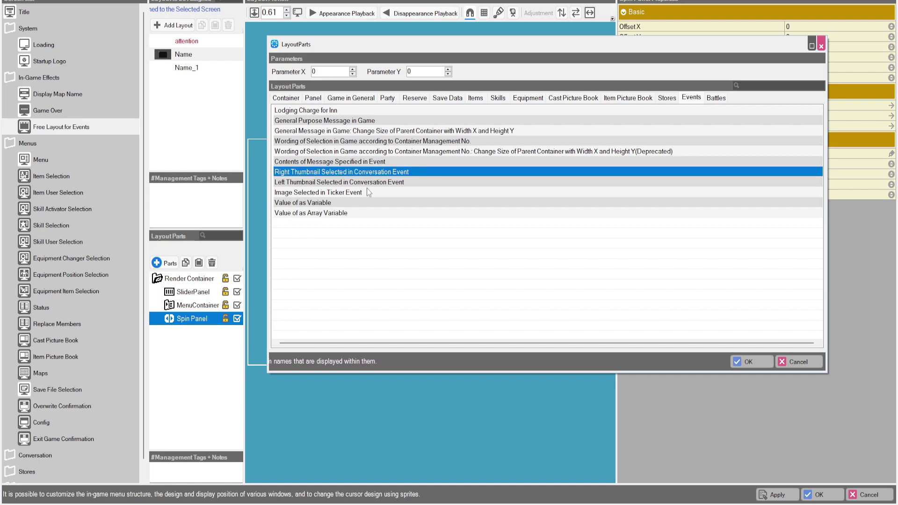
{"action": "left_click", "coordinate": [748, 361]}
{"action": "key", "text": "Return"}
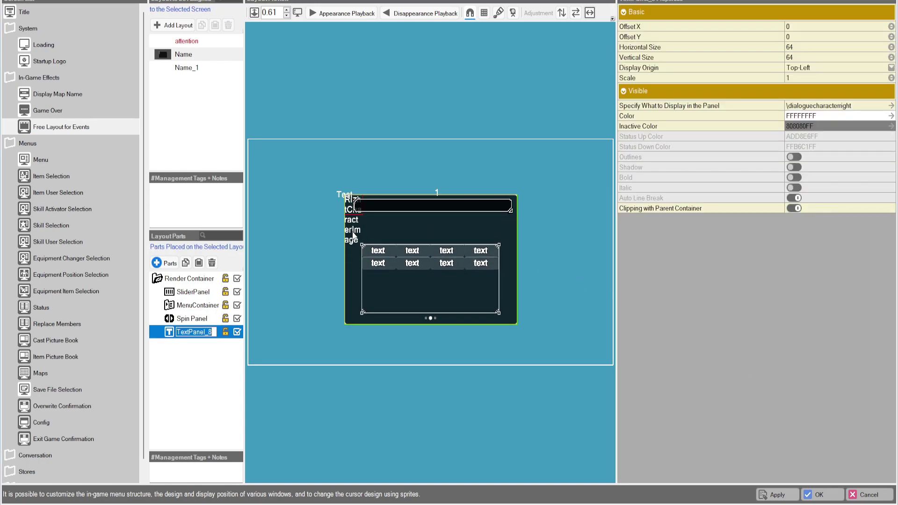
Inspect the special format specified for display in the new text panel, and delete the panel from the layout.
{"action": "left_click", "coordinate": [828, 108]}
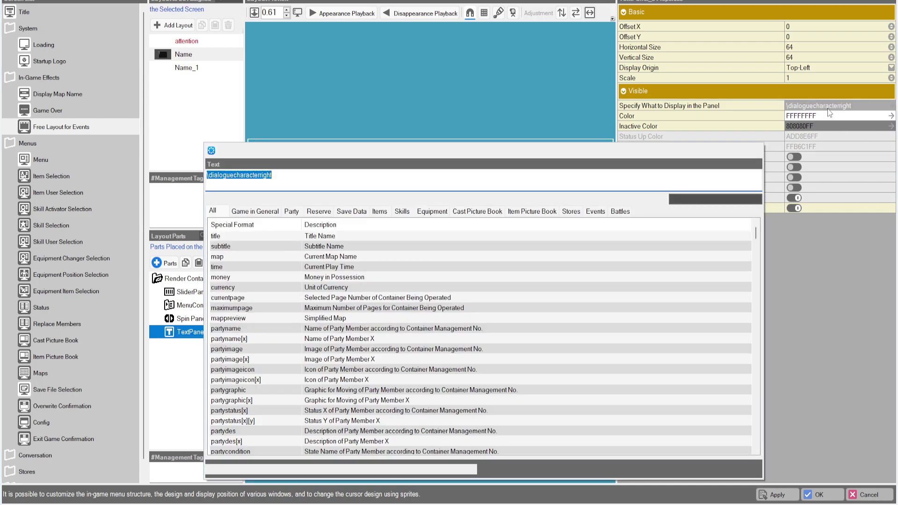
{"action": "left_click", "coordinate": [757, 152]}
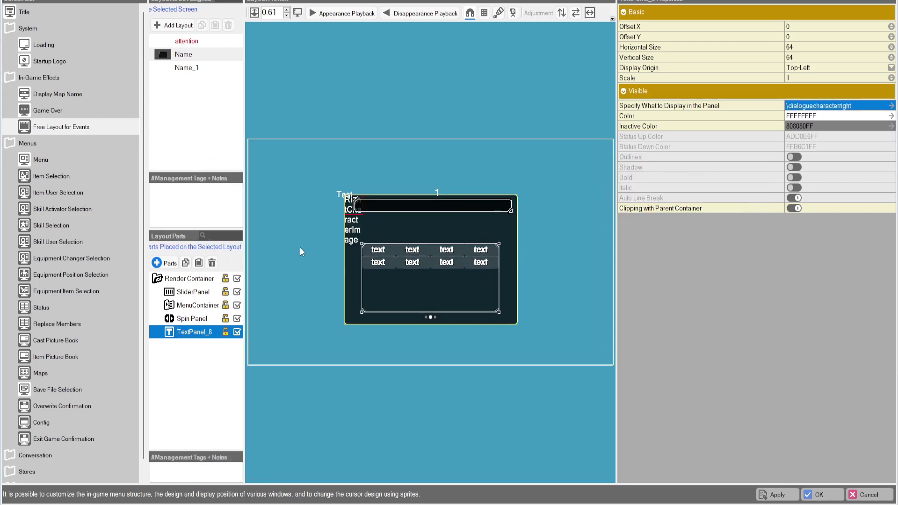
{"action": "right_click", "coordinate": [175, 333]}
{"action": "left_click", "coordinate": [220, 378]}
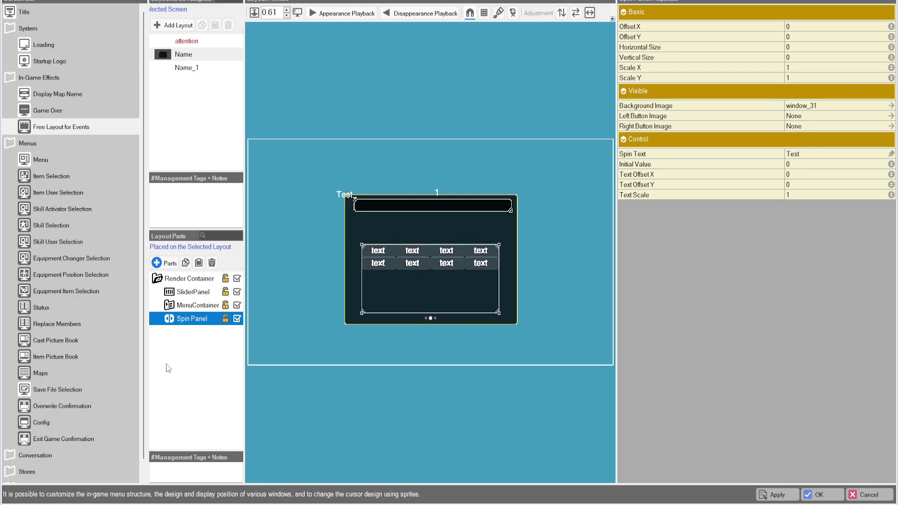
Examine the layout parts available for battles without adding any.
{"action": "left_click", "coordinate": [165, 263]}
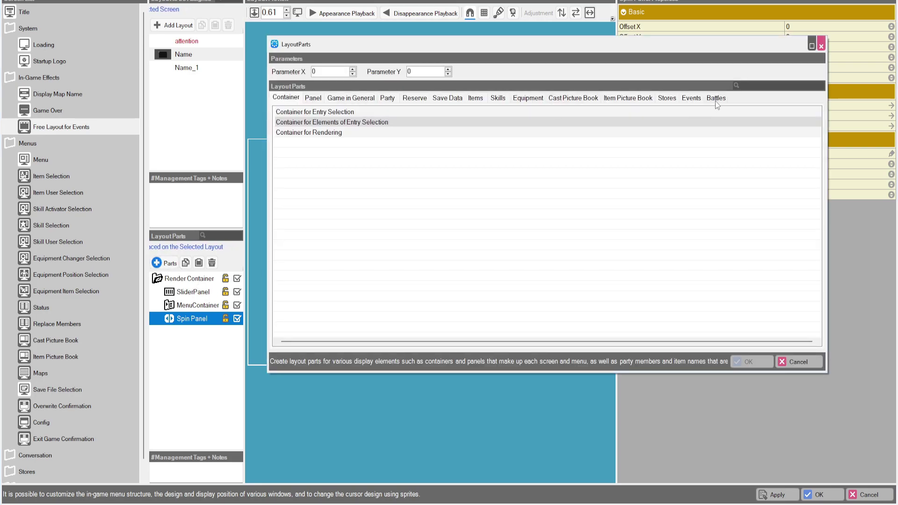
{"action": "left_click", "coordinate": [716, 97]}
{"action": "scroll", "coordinate": [400, 150], "scroll_direction": "down", "scroll_amount": 15}
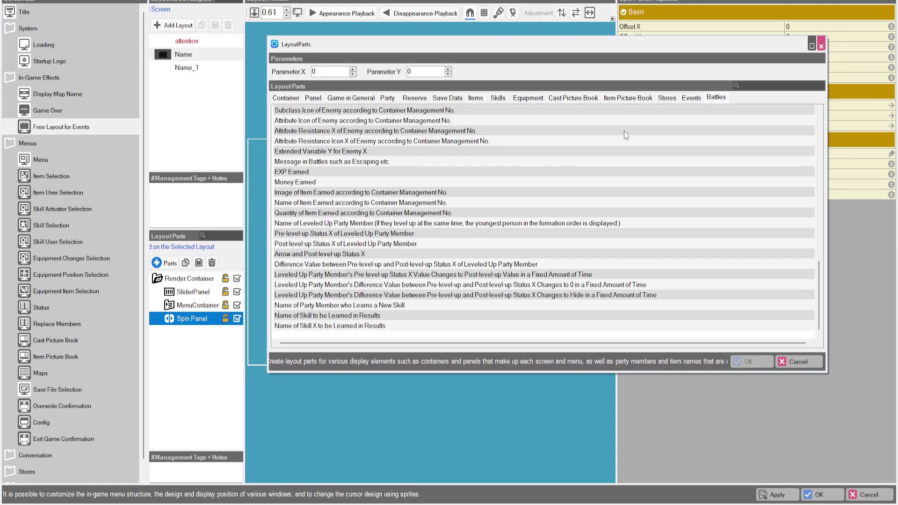
{"action": "left_click", "coordinate": [820, 44]}
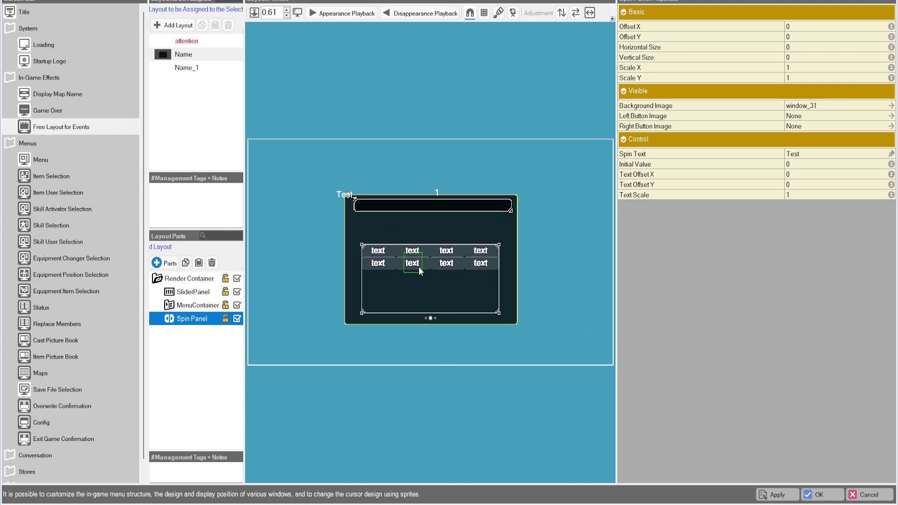
Set the Render Container's Window Image to None and save the layout changes.
{"action": "left_click", "coordinate": [391, 203]}
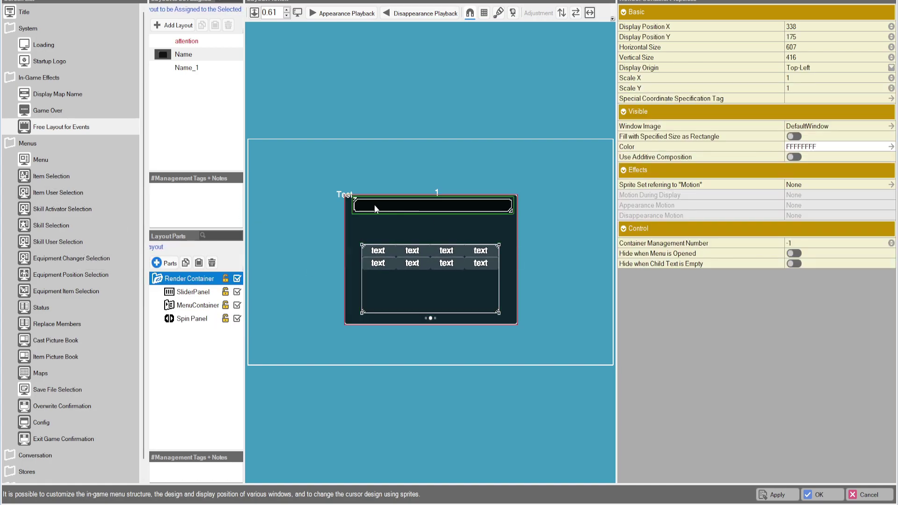
{"action": "left_click", "coordinate": [801, 126]}
{"action": "left_click", "coordinate": [801, 126]}
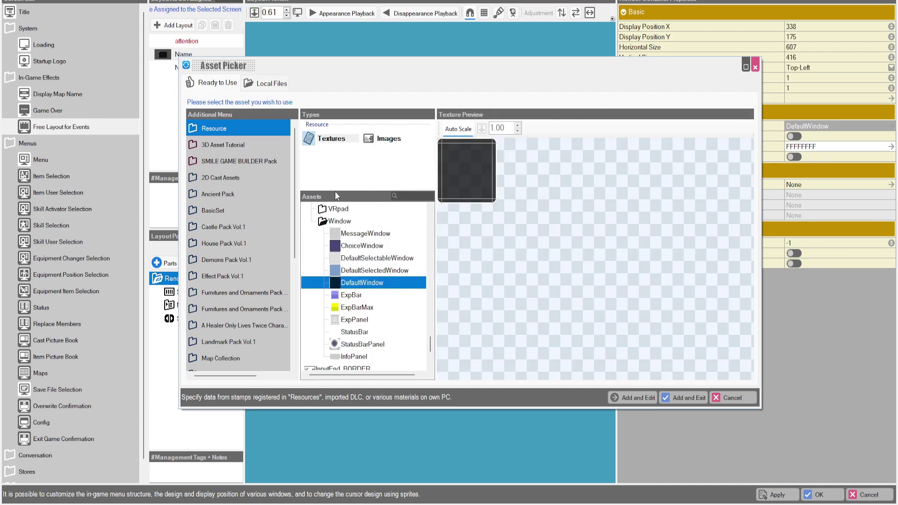
{"action": "scroll", "coordinate": [345, 214], "scroll_direction": "down", "scroll_amount": 10}
{"action": "scroll", "coordinate": [345, 213], "scroll_direction": "up", "scroll_amount": 15}
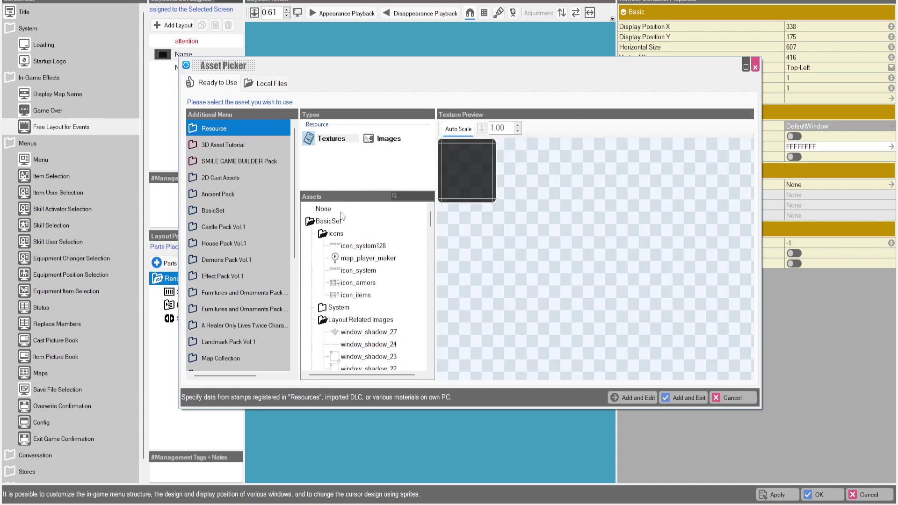
{"action": "left_click", "coordinate": [327, 208]}
{"action": "left_click", "coordinate": [673, 401]}
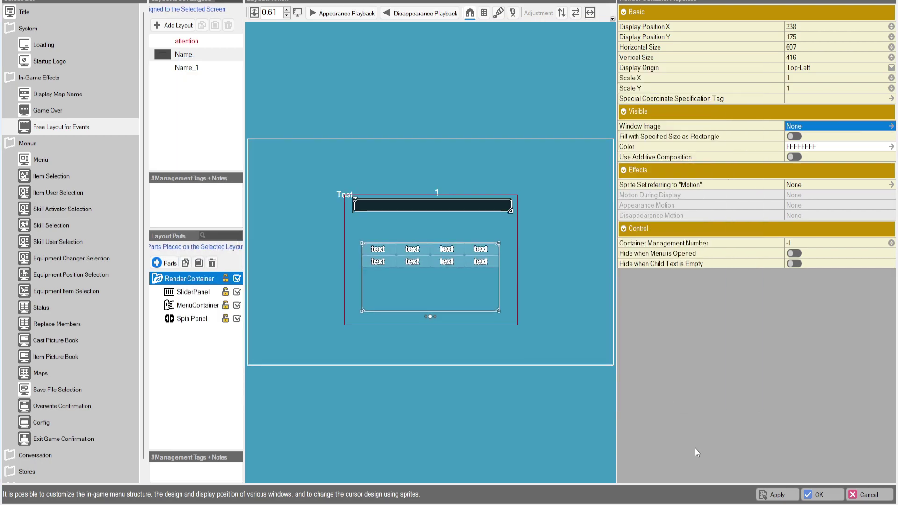
{"action": "left_click", "coordinate": [812, 491]}
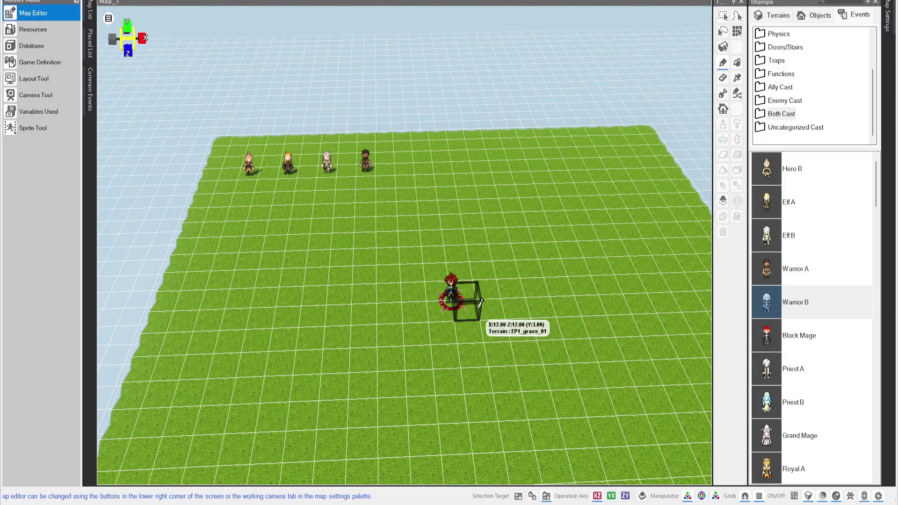
Add a Display Free Layout for Event command showing the layout Name after Display Title Screen in the common event, and save the event.
{"action": "left_click", "coordinate": [89, 100]}
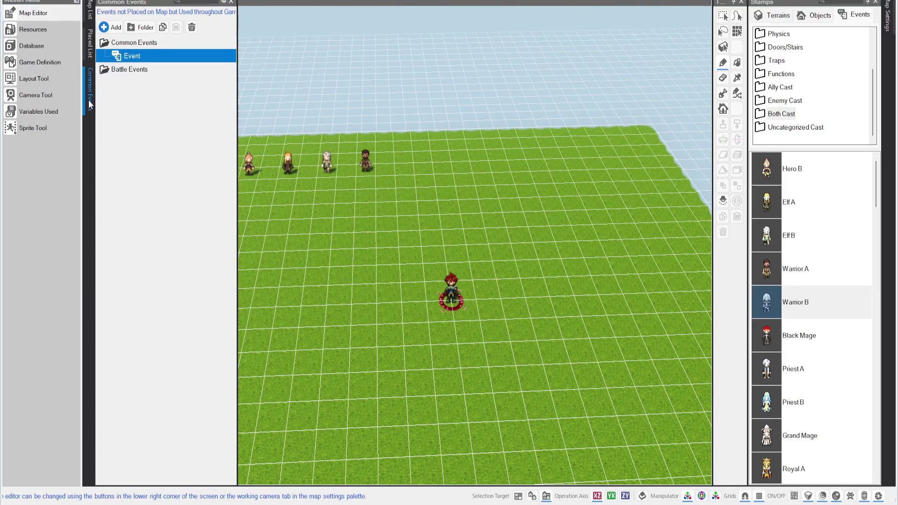
{"action": "double_click", "coordinate": [131, 56]}
{"action": "left_click", "coordinate": [281, 55]}
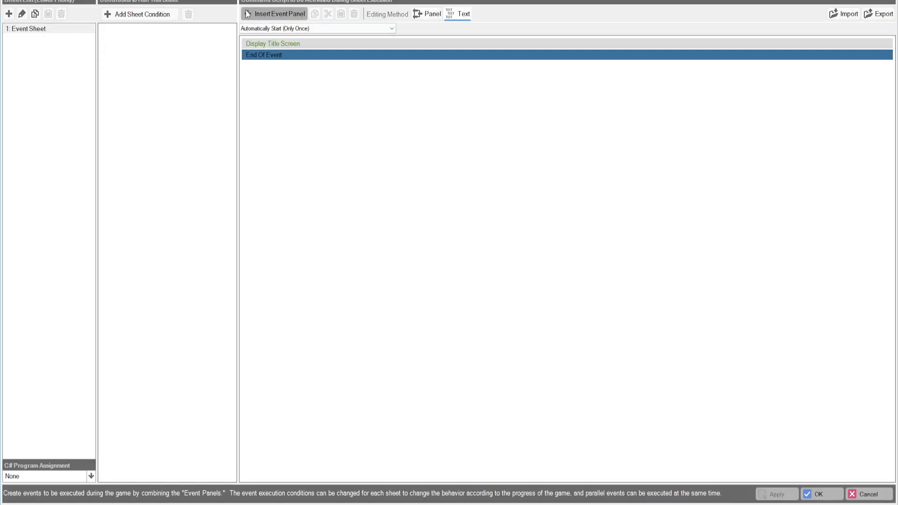
{"action": "left_click", "coordinate": [275, 14]}
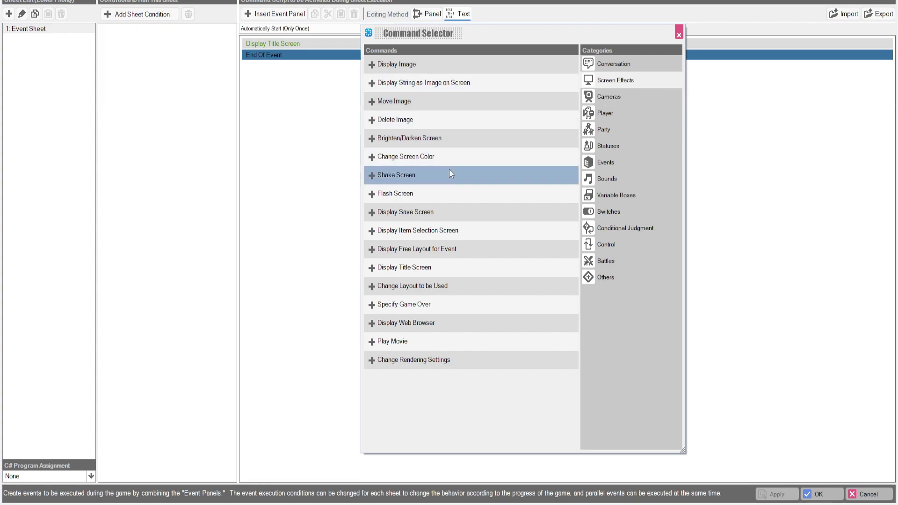
{"action": "left_click", "coordinate": [442, 243]}
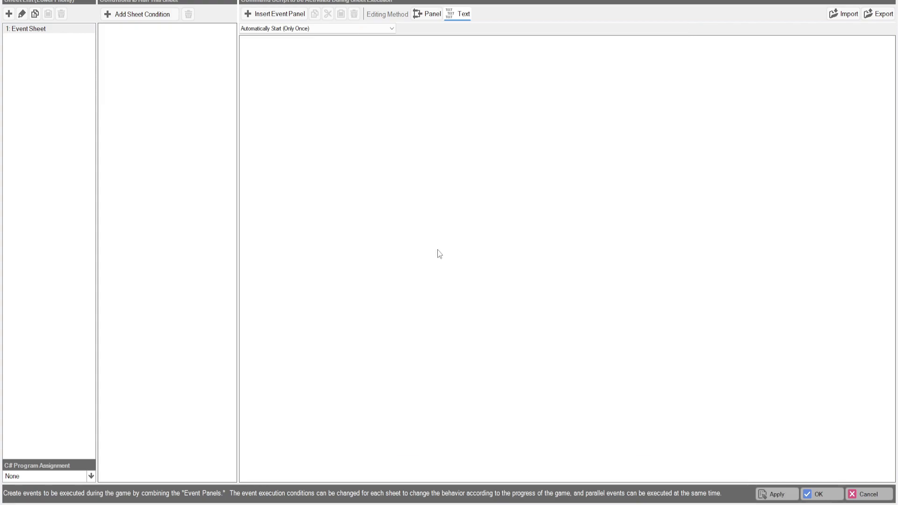
{"action": "left_click", "coordinate": [478, 201]}
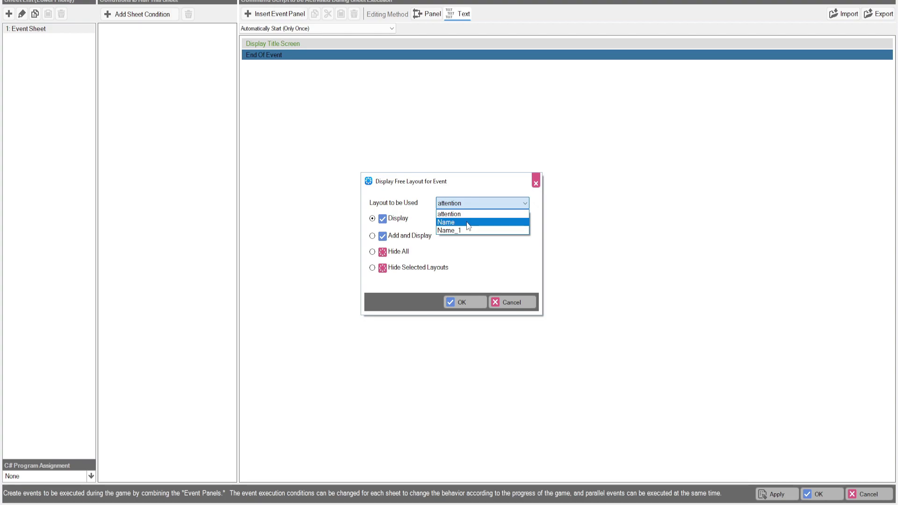
{"action": "left_click", "coordinate": [466, 223]}
{"action": "left_click", "coordinate": [462, 302]}
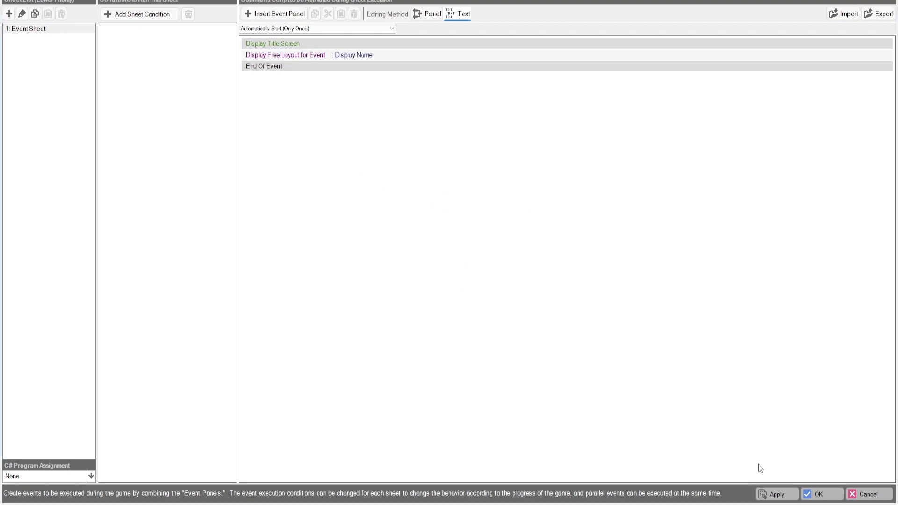
{"action": "left_click", "coordinate": [818, 495]}
Playtest the project by starting a new game and moving the selection through the layout's text entries, and exit the test.
{"action": "key", "text": "F5"}
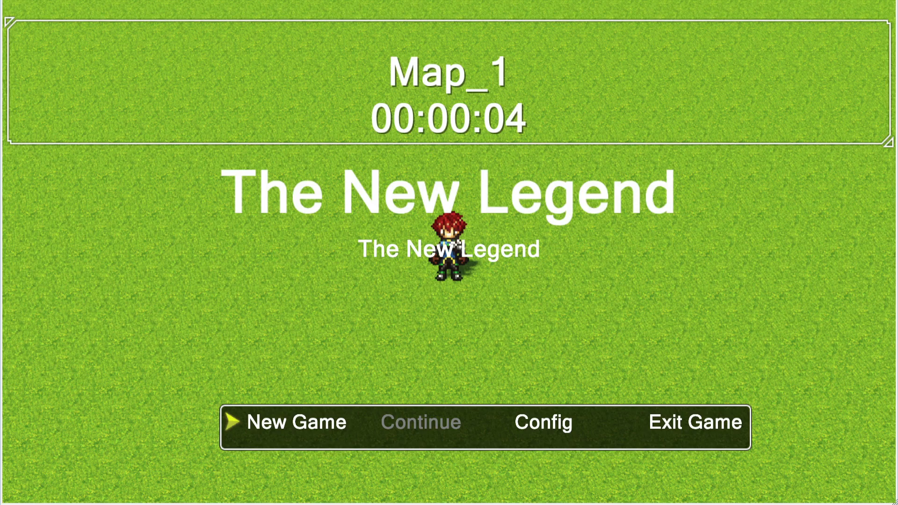
{"action": "key", "text": "Return"}
{"action": "key", "text": "Down"}
{"action": "key", "text": "Right"}
{"action": "key", "text": "Right"}
{"action": "key", "text": "Right"}
{"action": "key", "text": "Right"}
{"action": "key", "text": "Right"}
{"action": "key", "text": "Right"}
{"action": "key", "text": "Right"}
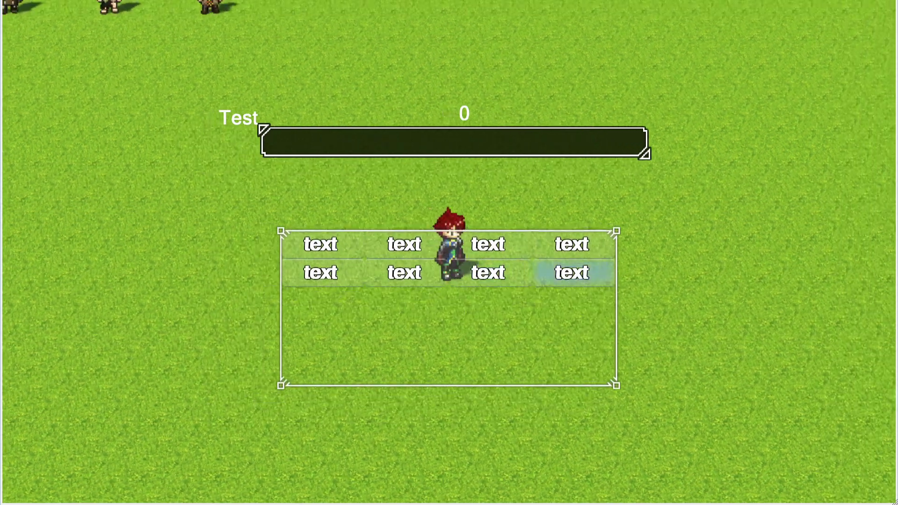
{"action": "key", "text": "Left"}
{"action": "key", "text": "Left"}
{"action": "key", "text": "Left"}
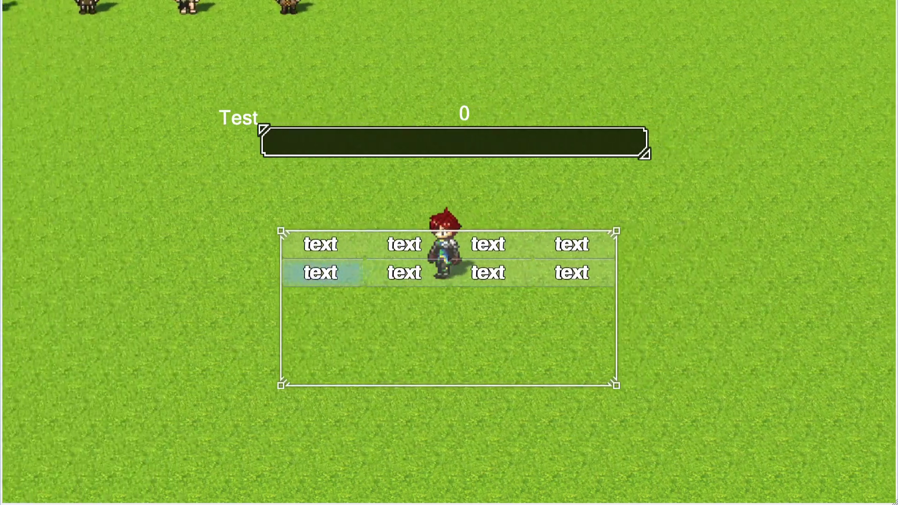
{"action": "key", "text": "Up"}
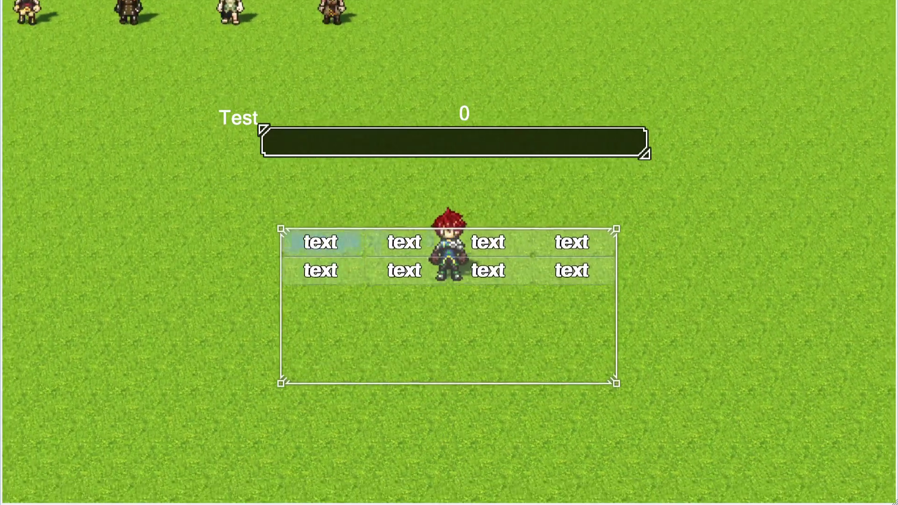
{"action": "key", "text": "Down"}
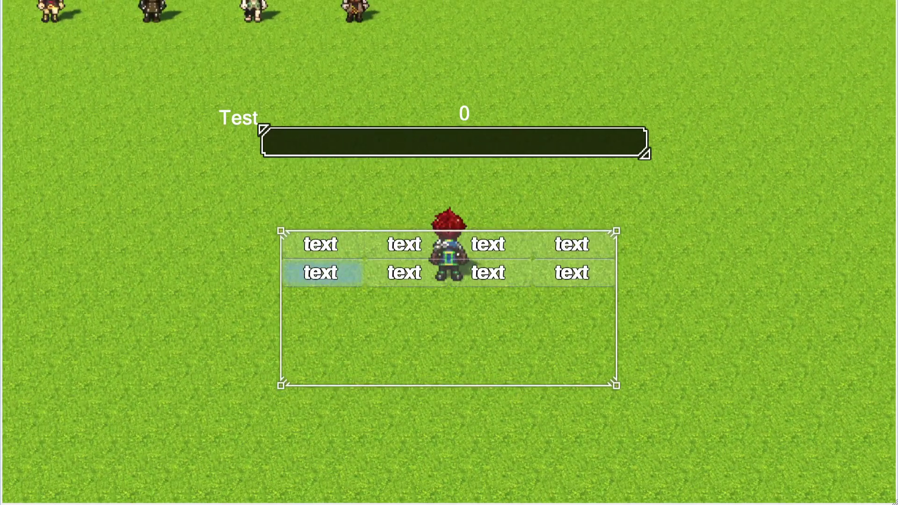
{"action": "key", "text": "Right"}
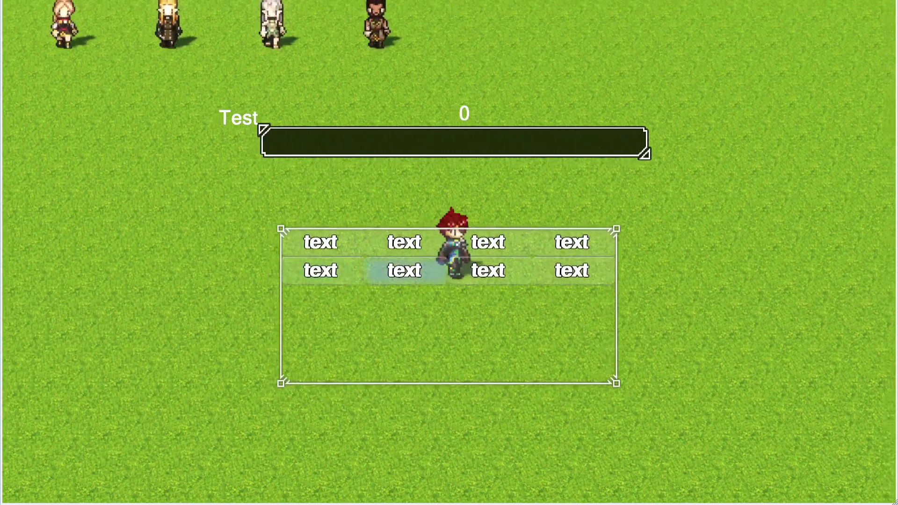
{"action": "key", "text": "Left"}
{"action": "key", "text": "Right"}
{"action": "key", "text": "Right"}
{"action": "key", "text": "Right"}
{"action": "key", "text": "Left"}
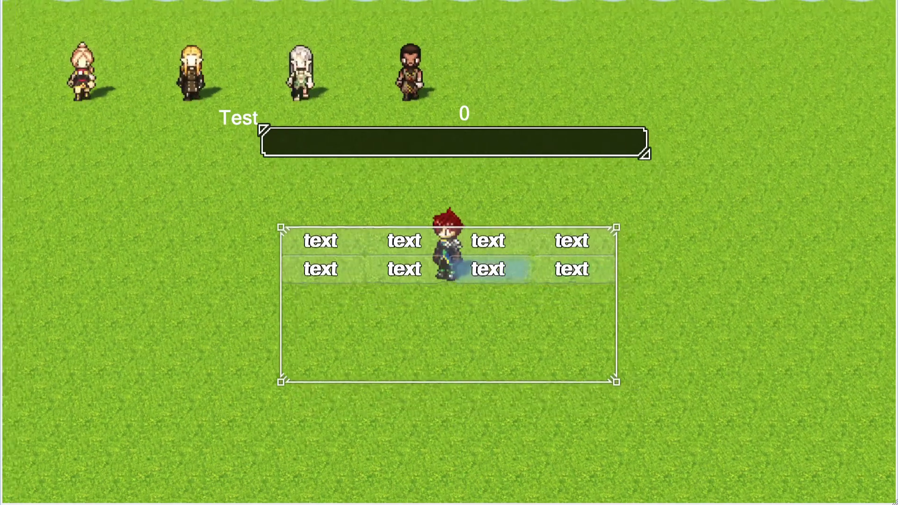
{"action": "key", "text": "Left"}
{"action": "key", "text": "Up"}
{"action": "key", "text": "Down"}
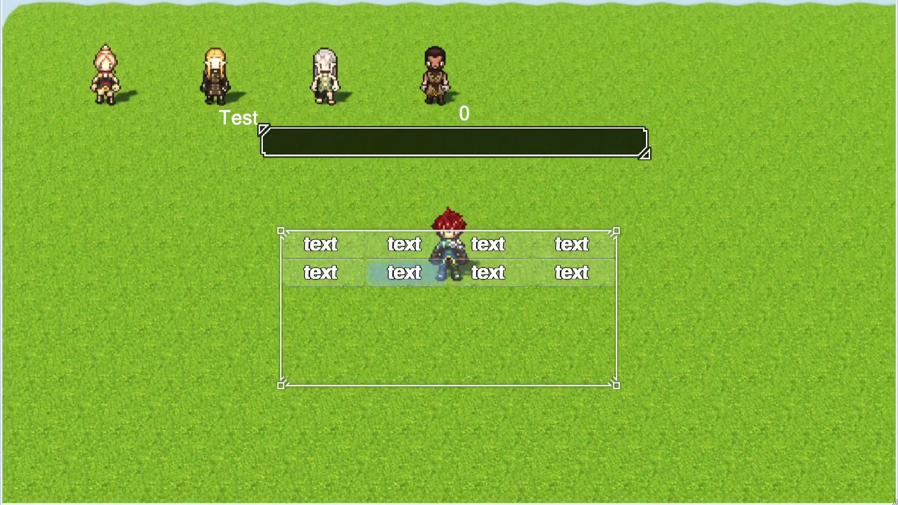
{"action": "key", "text": "Up"}
{"action": "key", "text": "Down"}
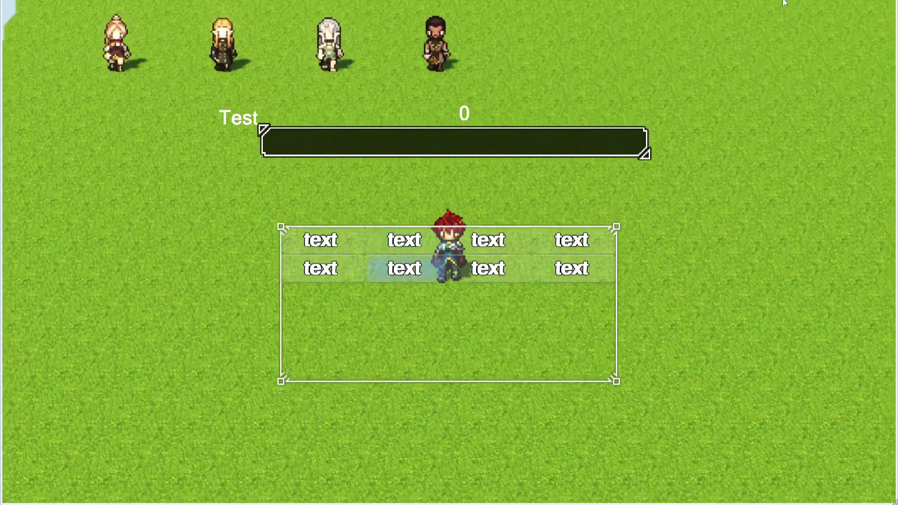
{"action": "key", "text": "Up"}
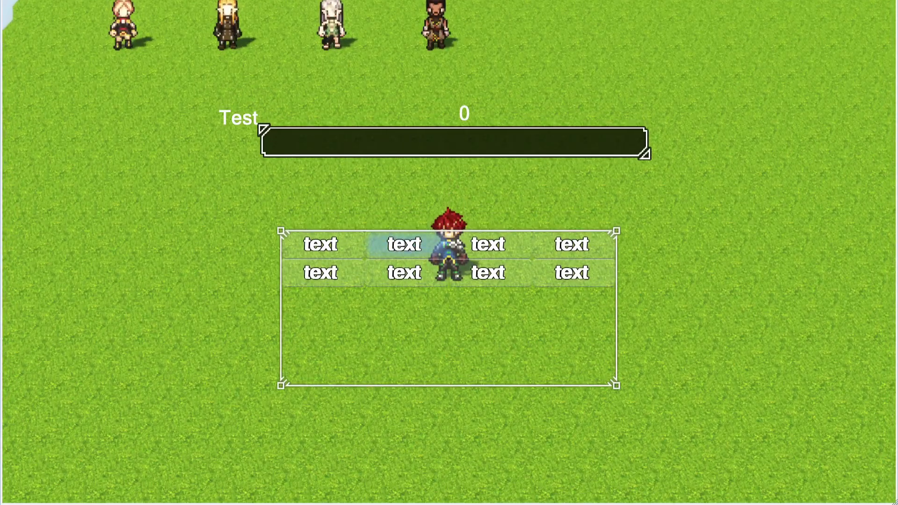
{"action": "key", "text": "Escape"}
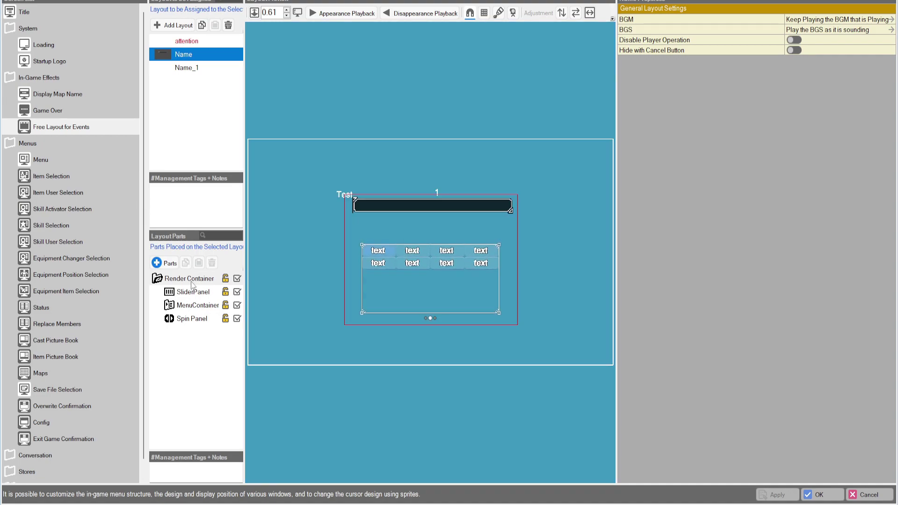
Enable Disable Player Operation in the general settings of the free event layout Name.
{"action": "double_click", "coordinate": [195, 279]}
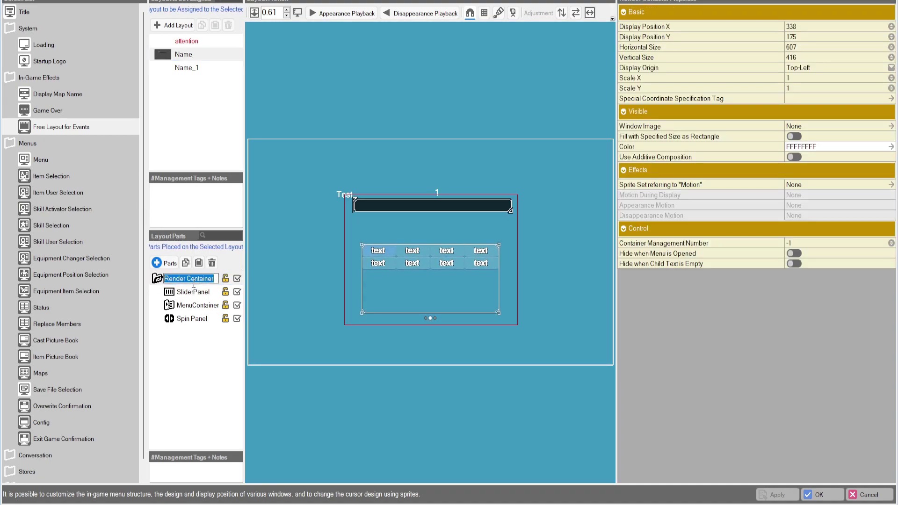
{"action": "left_click", "coordinate": [160, 56]}
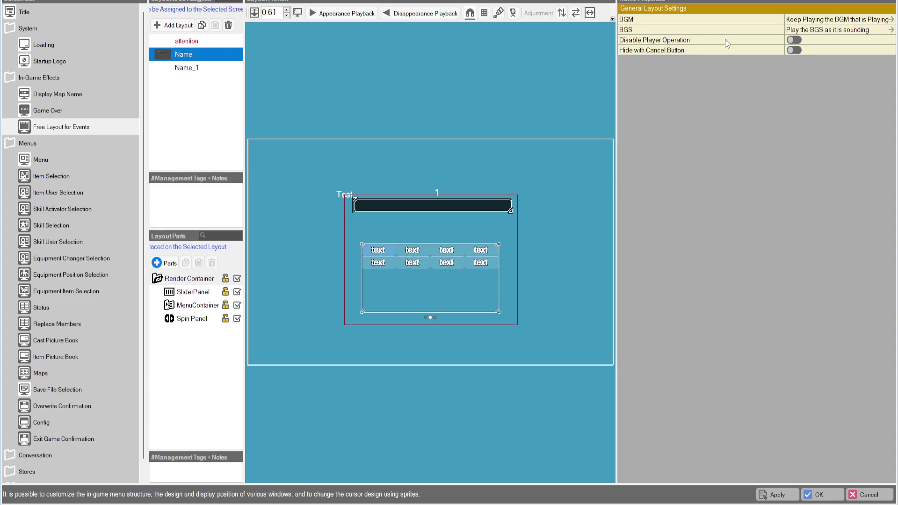
{"action": "left_click", "coordinate": [791, 39]}
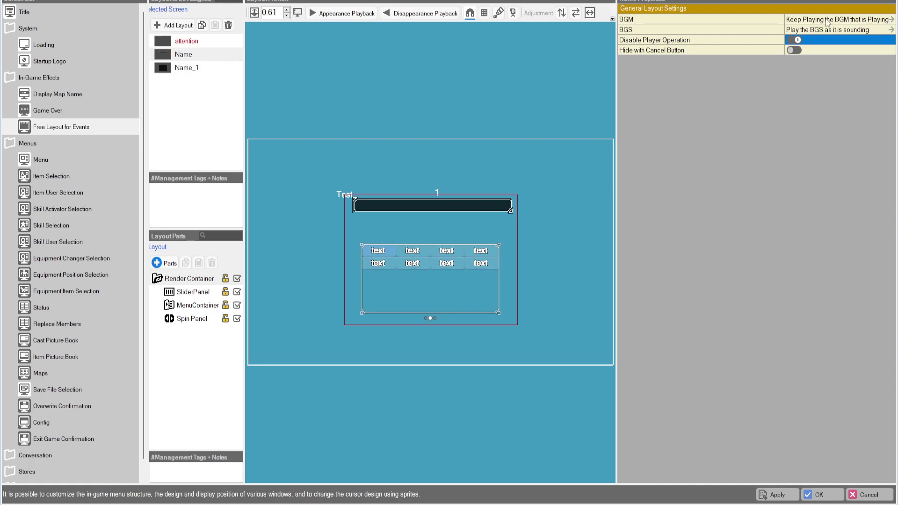
Look over the Menu screen's Menu_SLA_EN and MainMenu layouts, and duplicate the MainMenu layout.
{"action": "left_click", "coordinate": [44, 161]}
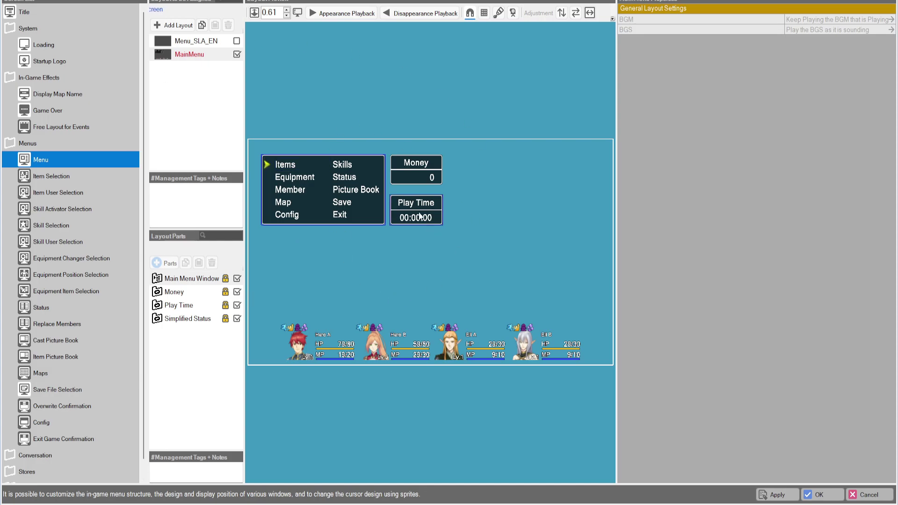
{"action": "key", "text": "Tab"}
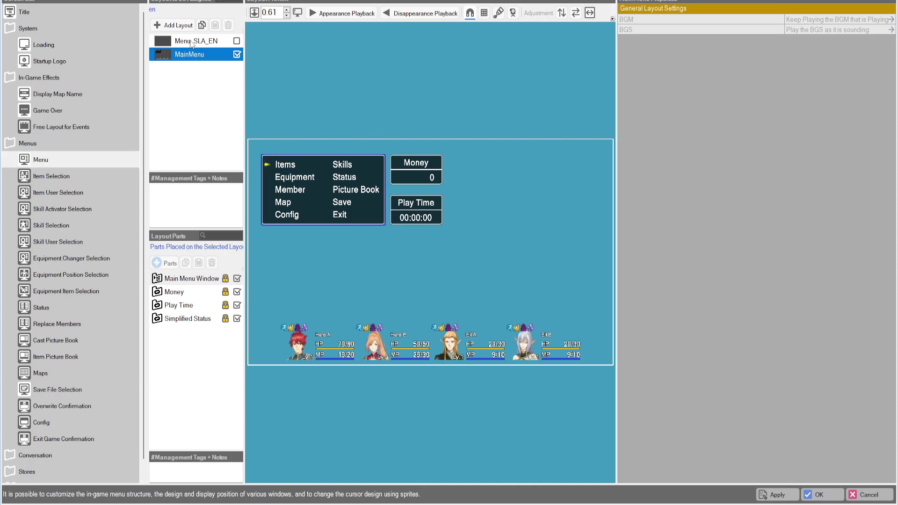
{"action": "double_click", "coordinate": [197, 41]}
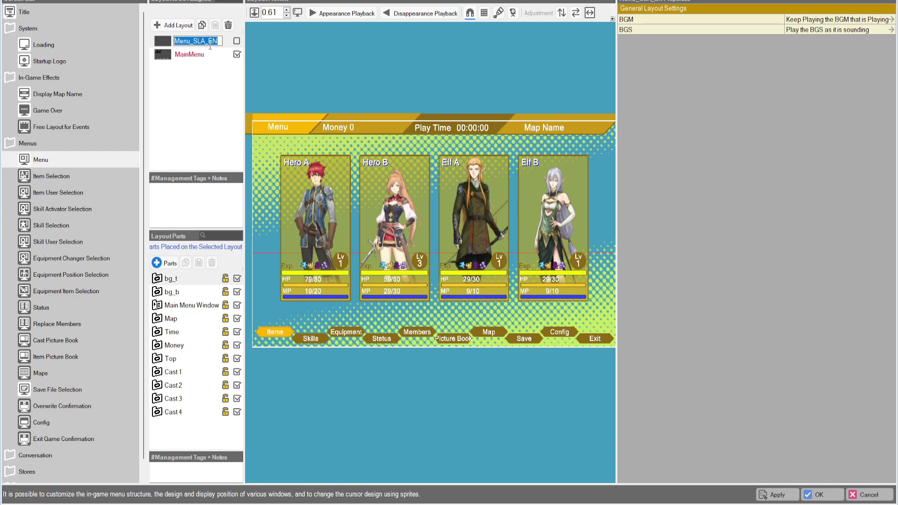
{"action": "left_click", "coordinate": [160, 47]}
{"action": "left_click", "coordinate": [163, 60]}
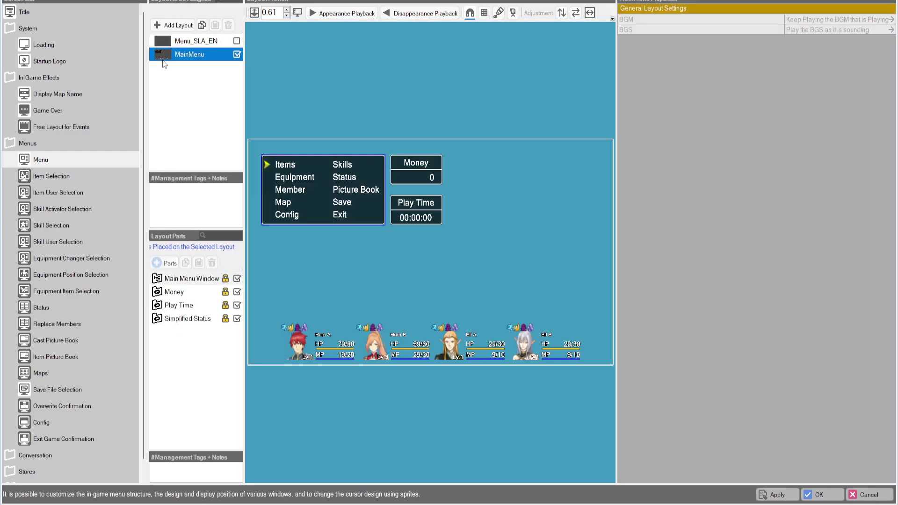
{"action": "right_click", "coordinate": [199, 60]}
{"action": "left_click", "coordinate": [235, 83]}
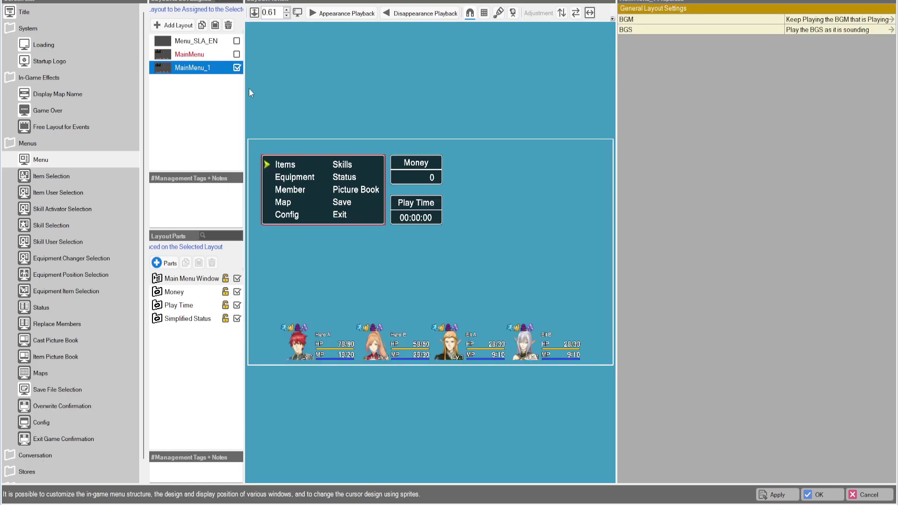
Set the Main Menu Window's placement method to Line Up Horizontally and move the window down to about X 35, Y 279.
{"action": "left_click", "coordinate": [167, 282]}
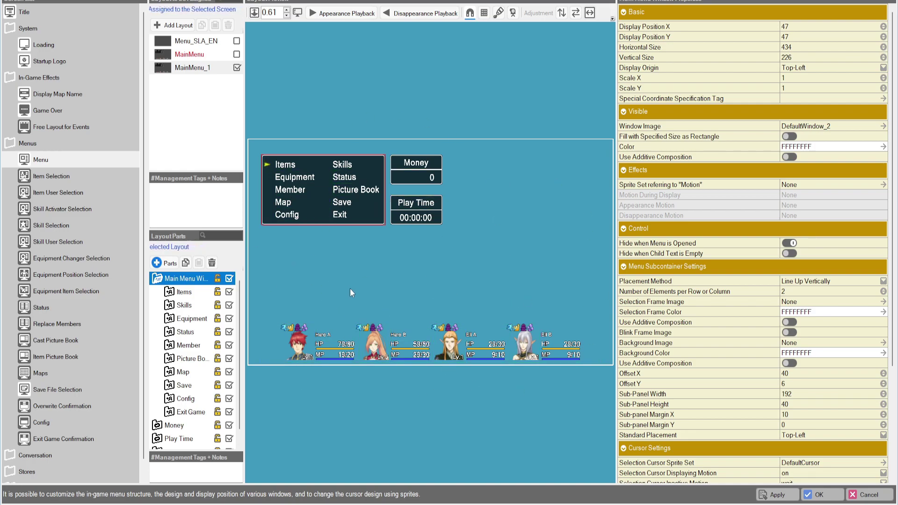
{"action": "left_click", "coordinate": [831, 283]}
{"action": "left_click", "coordinate": [831, 300]}
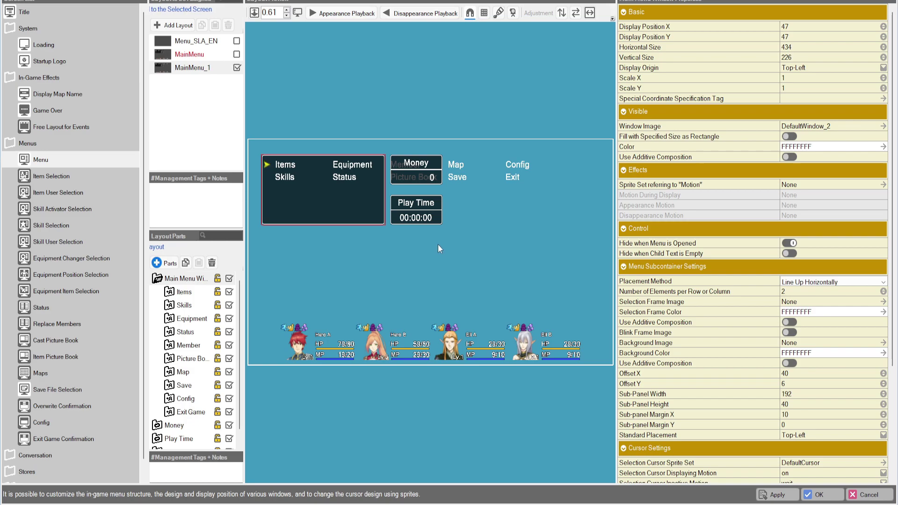
{"action": "left_click_drag", "start_coordinate": [373, 208], "coordinate": [371, 280]}
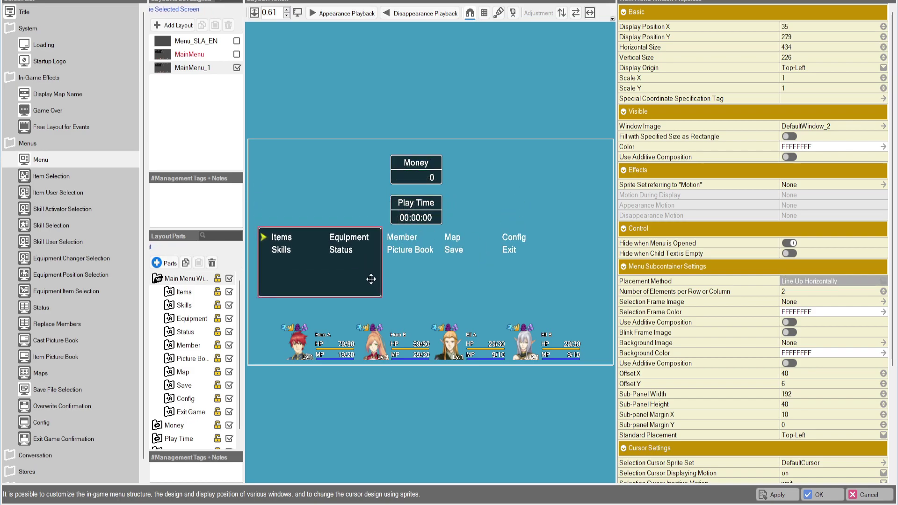
Move the whole Money container to about X 37, Y 184, directly above the left end of the main menu window.
{"action": "left_click", "coordinate": [426, 164]}
{"action": "left_click_drag", "start_coordinate": [419, 163], "coordinate": [399, 177]}
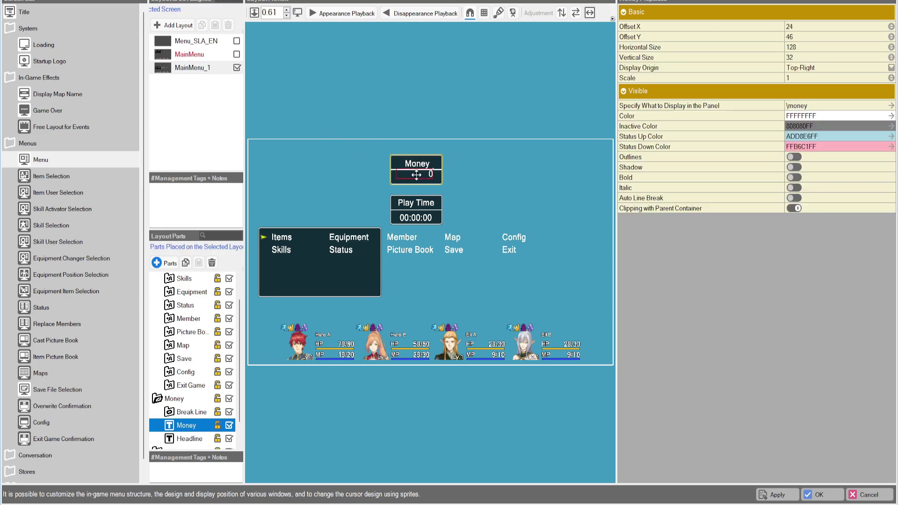
{"action": "left_click", "coordinate": [391, 176]}
{"action": "left_click_drag", "start_coordinate": [392, 176], "coordinate": [260, 220]}
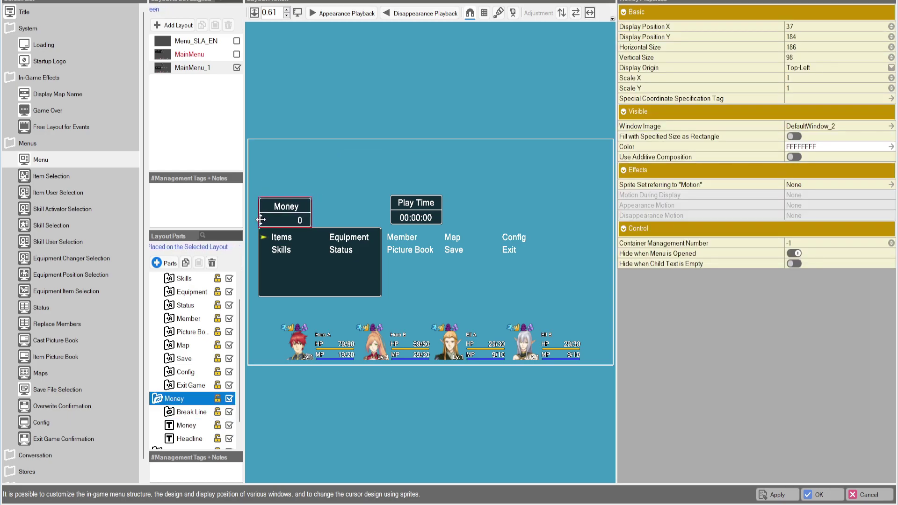
Move the whole Play Time container directly beside the Money container, above the main menu window.
{"action": "left_click", "coordinate": [403, 217]}
{"action": "left_click", "coordinate": [392, 211]}
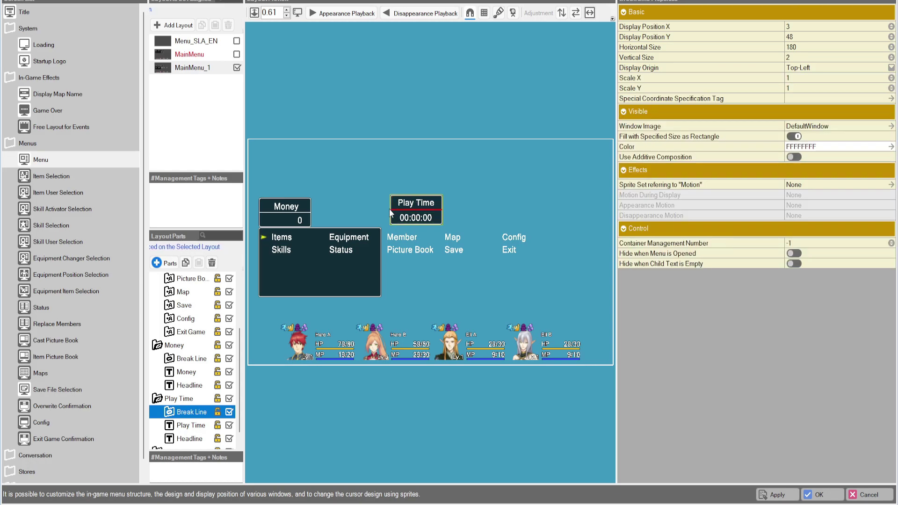
{"action": "left_click", "coordinate": [183, 398]}
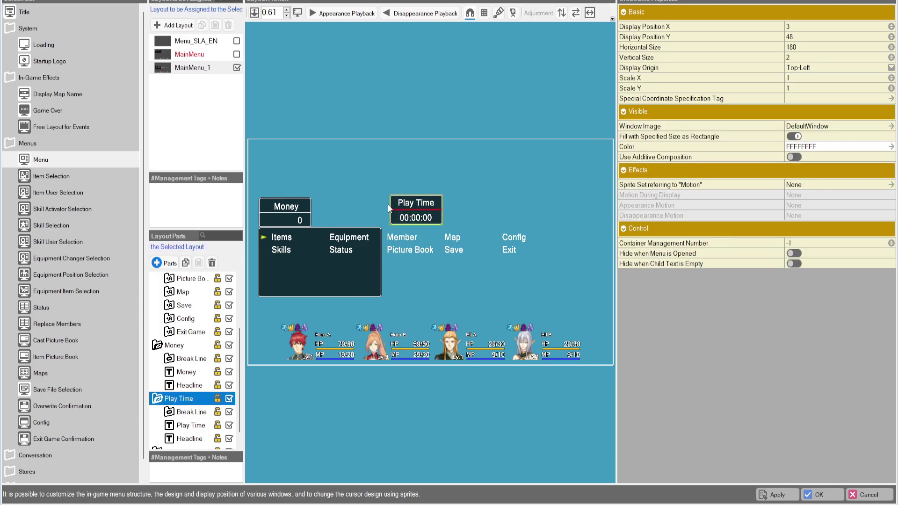
{"action": "left_click", "coordinate": [187, 400]}
{"action": "left_click_drag", "start_coordinate": [438, 209], "coordinate": [362, 214]}
Resize the Main Menu Window to about 953 wide and 107 high so it encloses all the menu entries.
{"action": "left_click", "coordinate": [358, 283]}
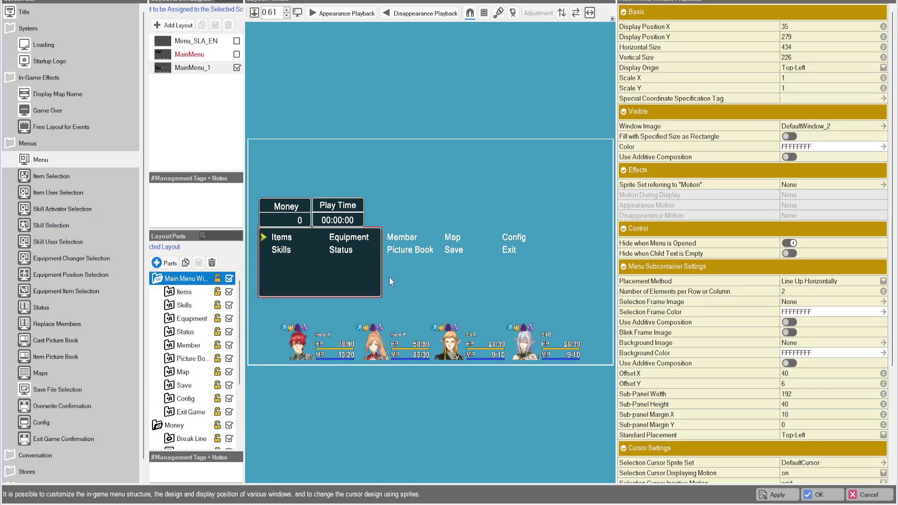
{"action": "left_click_drag", "start_coordinate": [382, 271], "coordinate": [530, 264]}
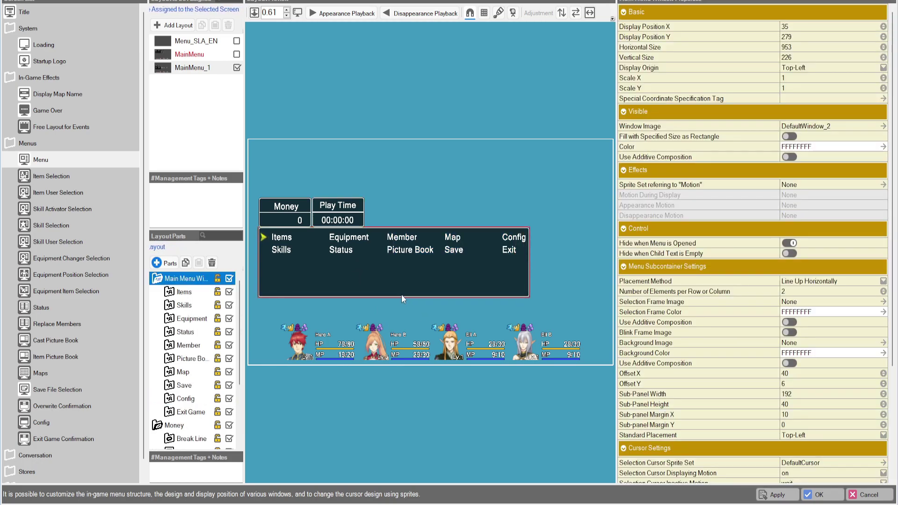
{"action": "left_click_drag", "start_coordinate": [400, 296], "coordinate": [406, 260]}
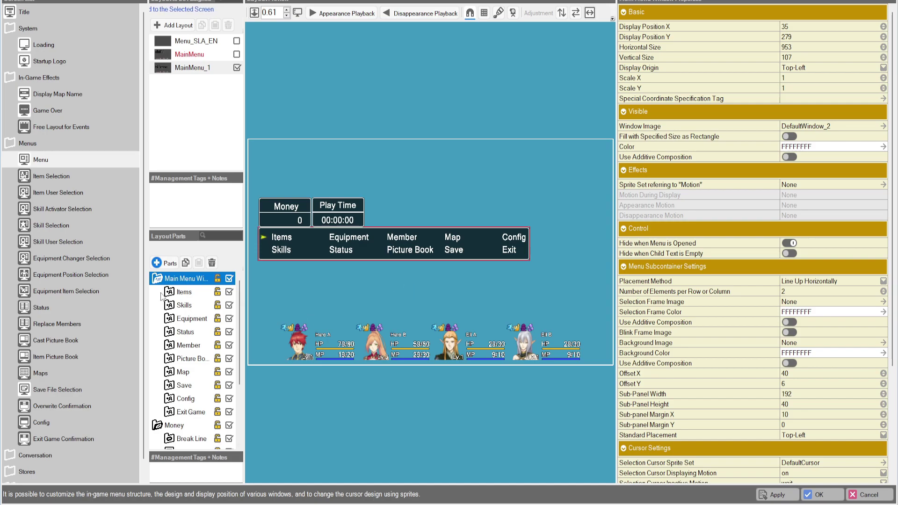
Review the MainMenu_1 layout's parts and examine the properties of the Items entry, including its action and the layout it opens.
{"action": "left_click", "coordinate": [161, 69]}
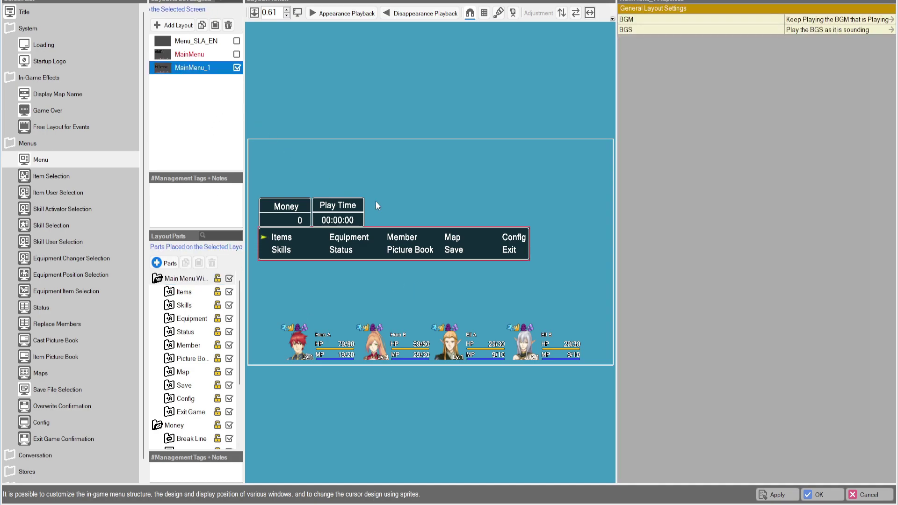
{"action": "left_click", "coordinate": [187, 69]}
{"action": "left_click", "coordinate": [183, 292]}
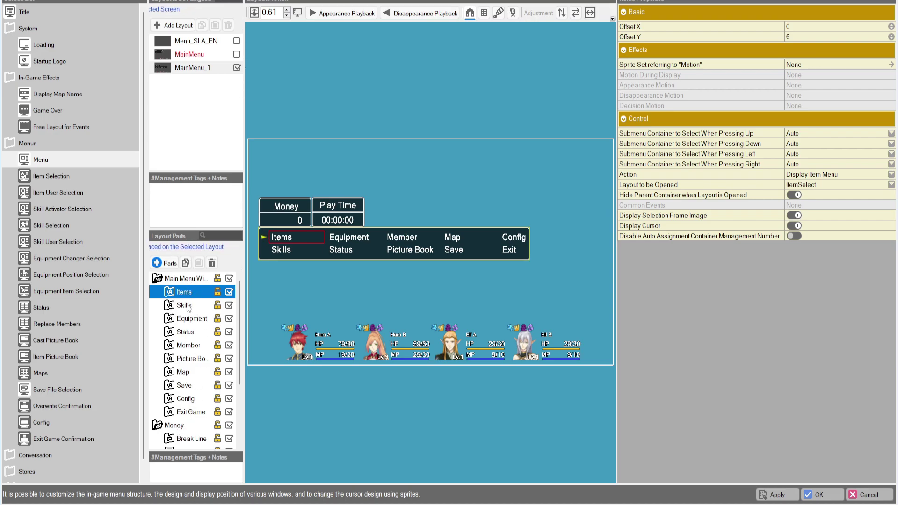
{"action": "scroll", "coordinate": [187, 362], "scroll_direction": "down", "scroll_amount": 2}
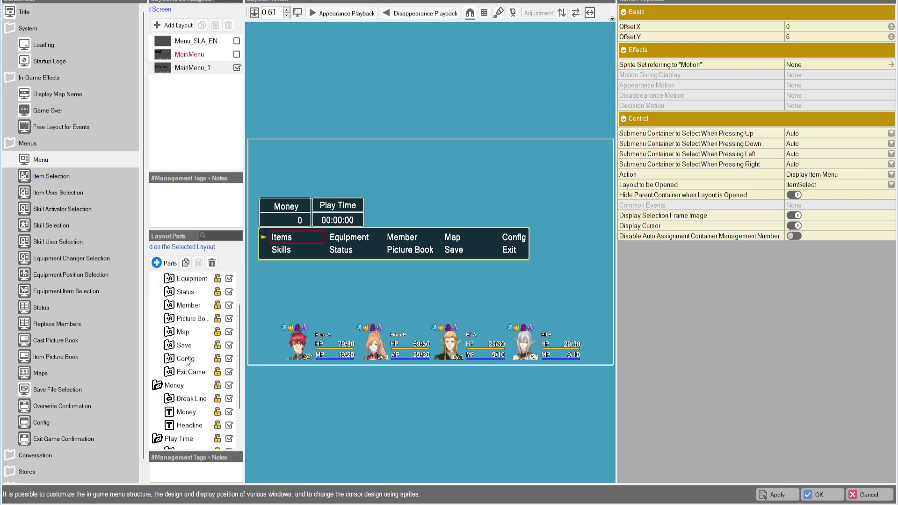
{"action": "scroll", "coordinate": [187, 336], "scroll_direction": "up", "scroll_amount": 2}
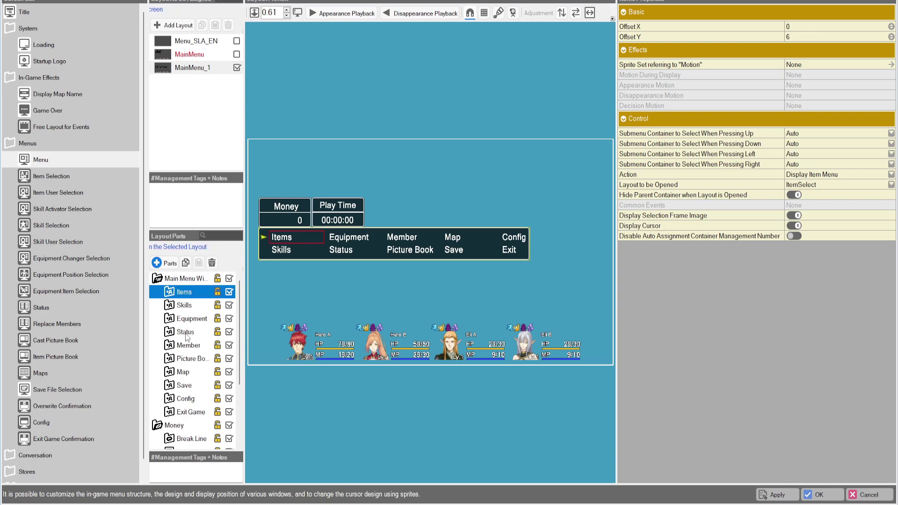
{"action": "left_click", "coordinate": [169, 292]}
{"action": "left_click", "coordinate": [171, 294]}
{"action": "scroll", "coordinate": [189, 312], "scroll_direction": "down", "scroll_amount": 5}
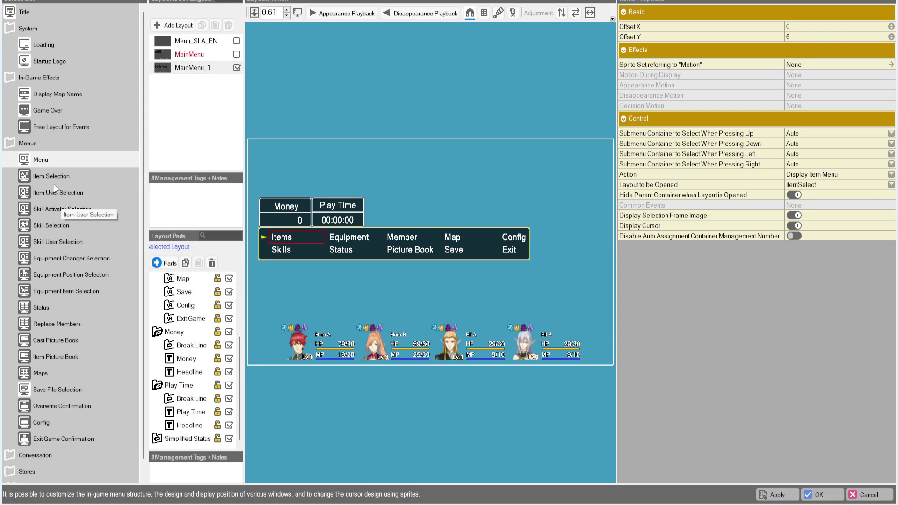
Compare the Item Selection_SLA_EN and ItemSelect layouts of the Item Selection screen, and inspect ItemSelect's item details and simplified status parts.
{"action": "left_click", "coordinate": [54, 182]}
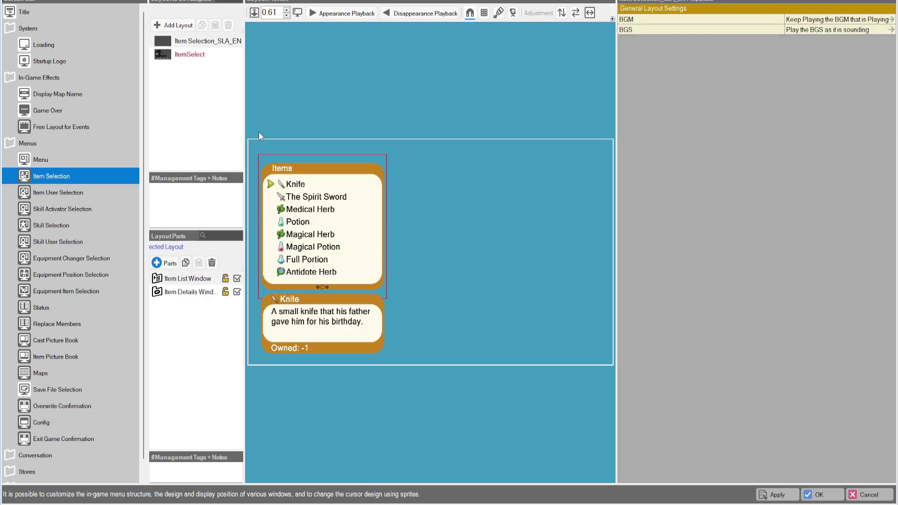
{"action": "left_click", "coordinate": [190, 54]}
{"action": "left_click", "coordinate": [187, 43]}
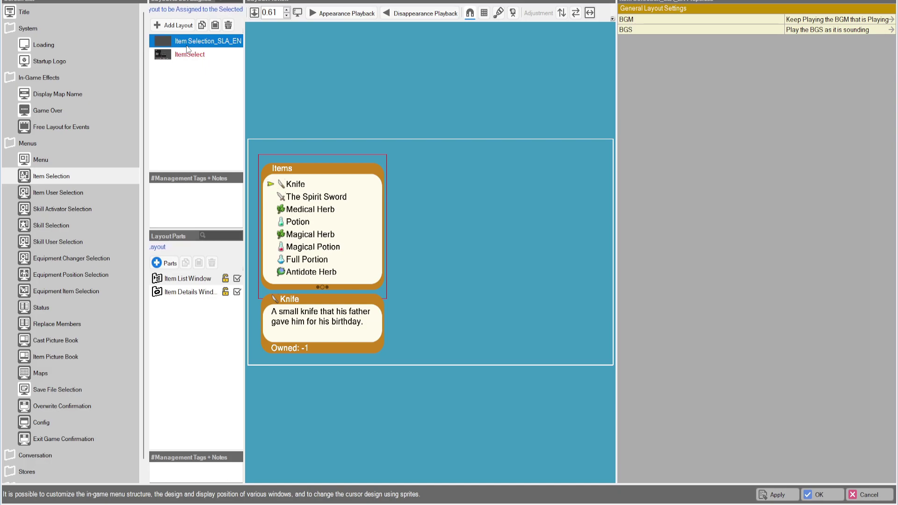
{"action": "left_click_drag", "start_coordinate": [244, 55], "coordinate": [269, 58]}
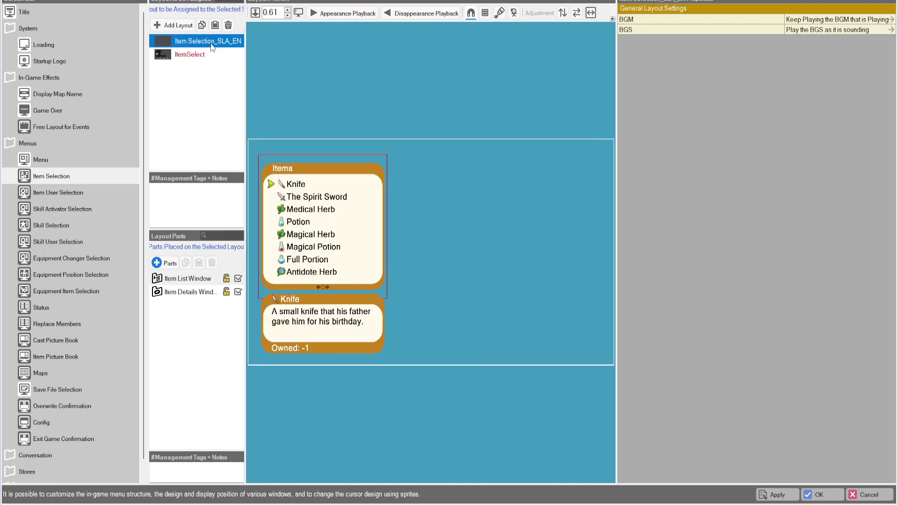
{"action": "left_click", "coordinate": [431, 241]}
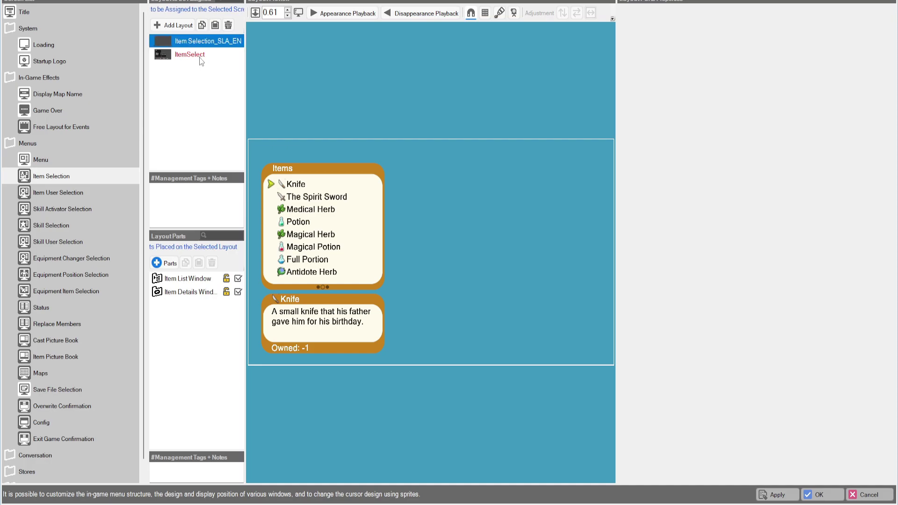
{"action": "left_click", "coordinate": [199, 55]}
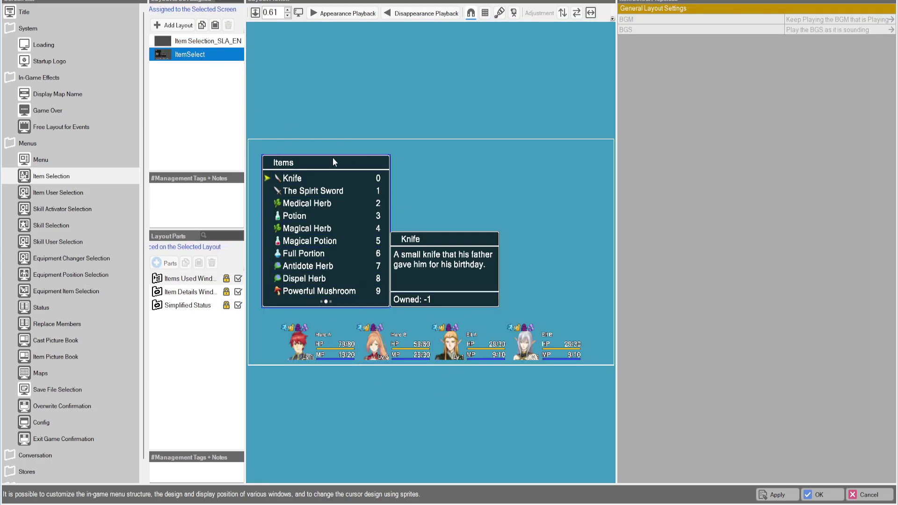
{"action": "left_click", "coordinate": [181, 293]}
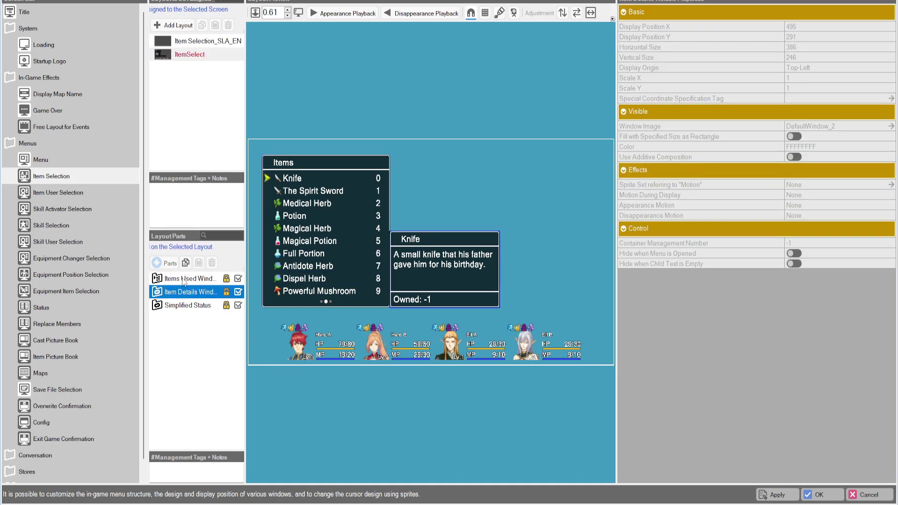
{"action": "key", "text": "Up"}
{"action": "key", "text": "Down"}
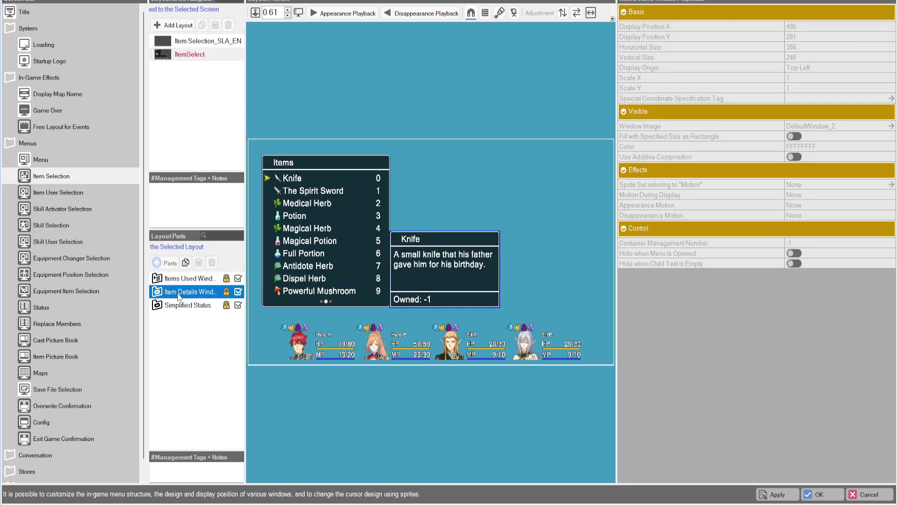
{"action": "left_click", "coordinate": [182, 306]}
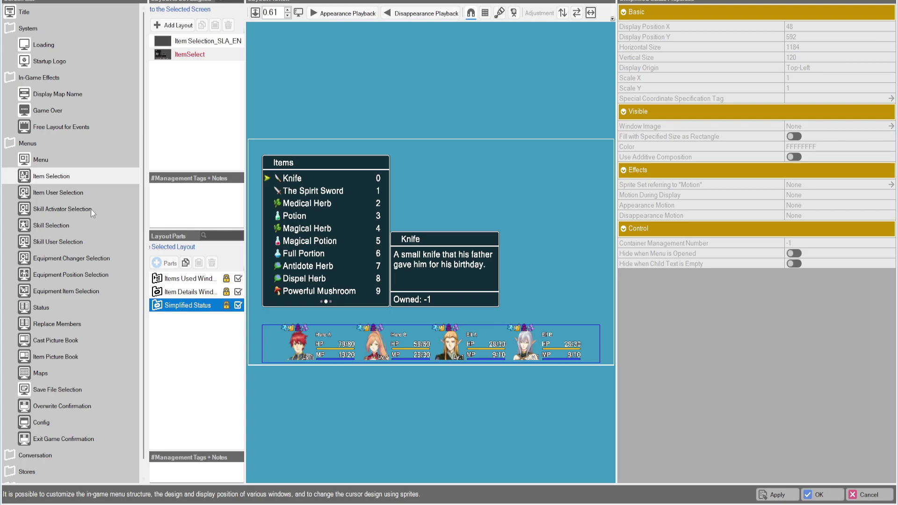
View the ItemTarget layout of the Item User Selection screen and compare the two layouts of the Skill Activator Selection screen.
{"action": "left_click", "coordinate": [57, 192]}
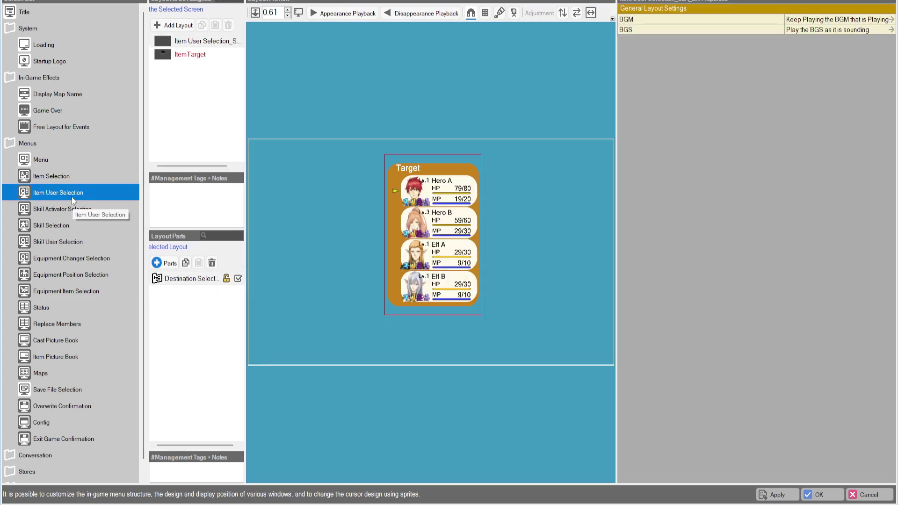
{"action": "left_click", "coordinate": [199, 56]}
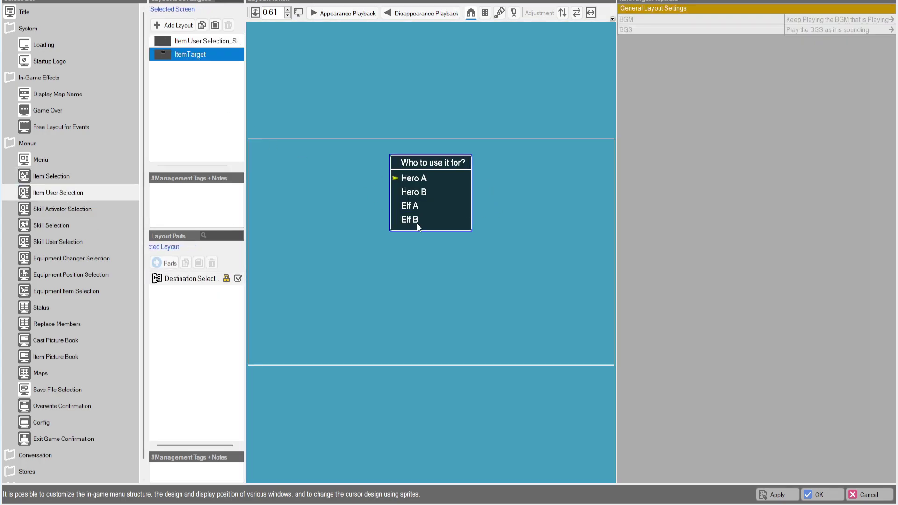
{"action": "left_click", "coordinate": [52, 209]}
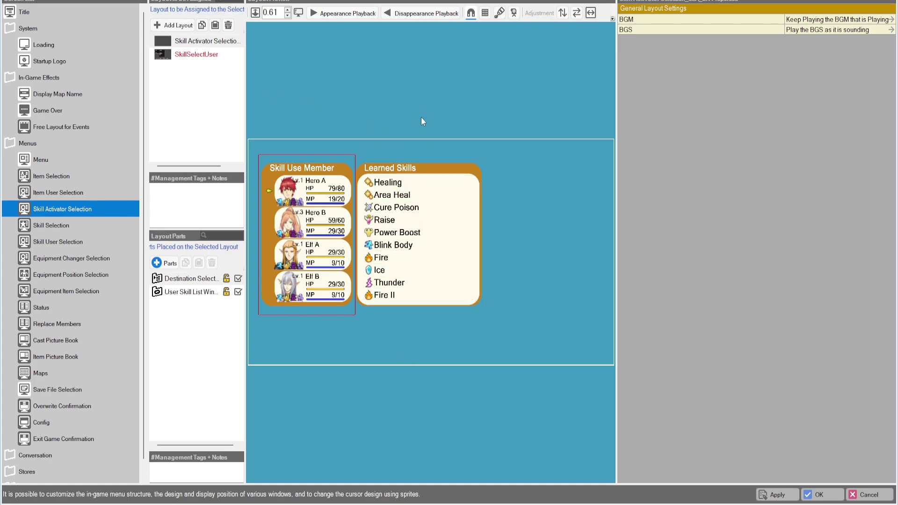
{"action": "left_click", "coordinate": [191, 41]}
{"action": "left_click", "coordinate": [192, 55]}
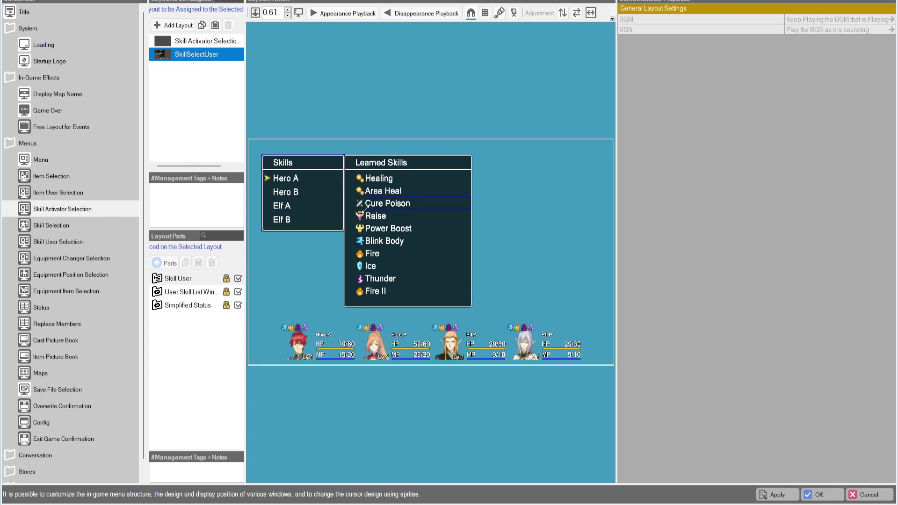
{"action": "left_click", "coordinate": [192, 43]}
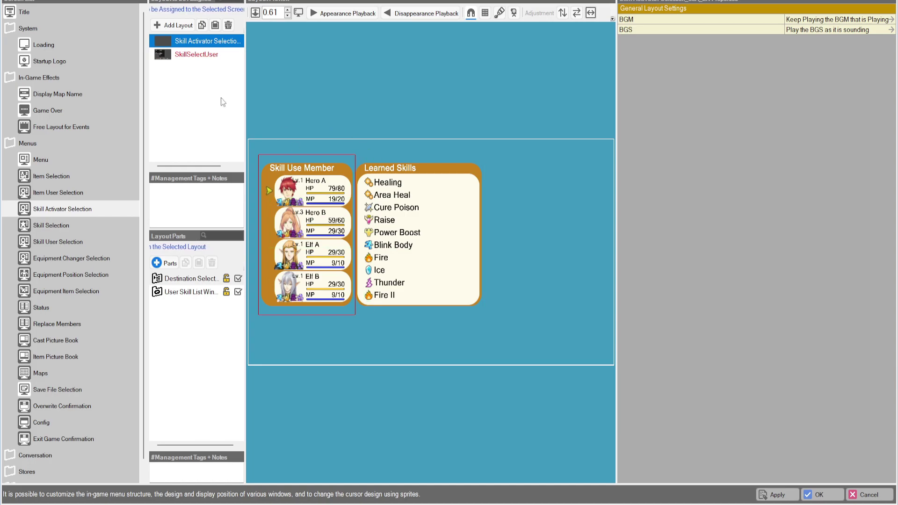
{"action": "key", "text": "Down"}
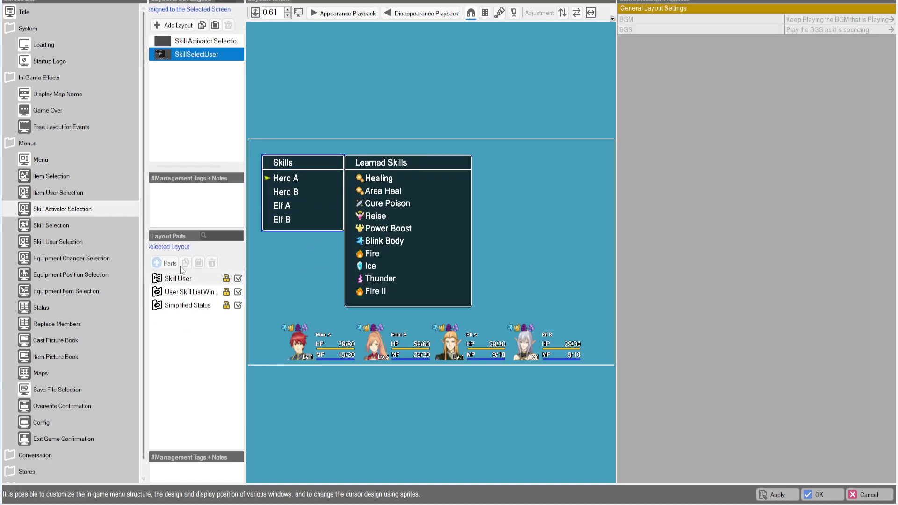
Examine the Skill Selection screen's skills window and its SkillSelect layout, as well as the Skill User Selection screen.
{"action": "left_click", "coordinate": [38, 226]}
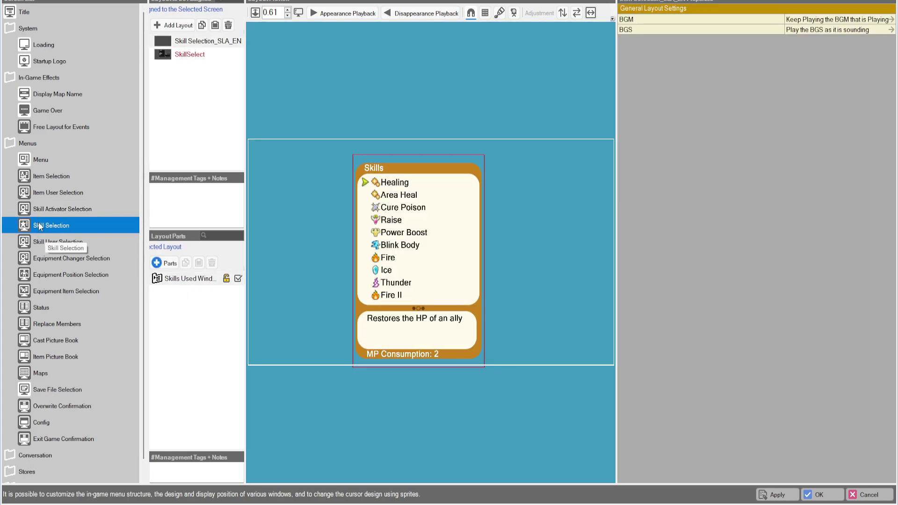
{"action": "left_click", "coordinate": [163, 280]}
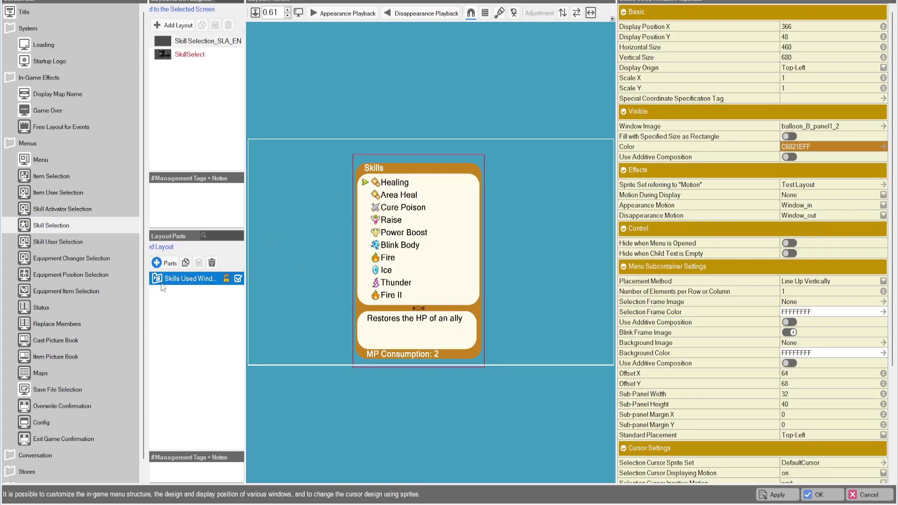
{"action": "double_click", "coordinate": [163, 280]}
{"action": "double_click", "coordinate": [163, 281]}
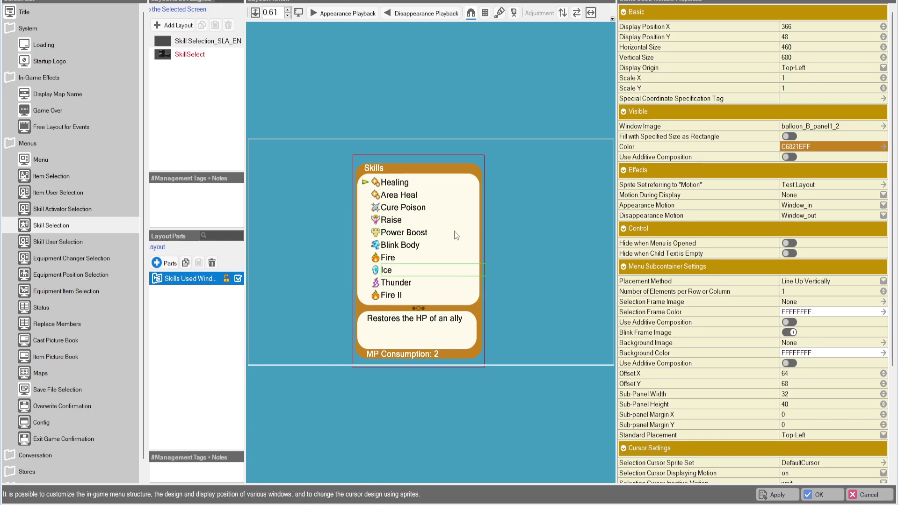
{"action": "left_click", "coordinate": [190, 56]}
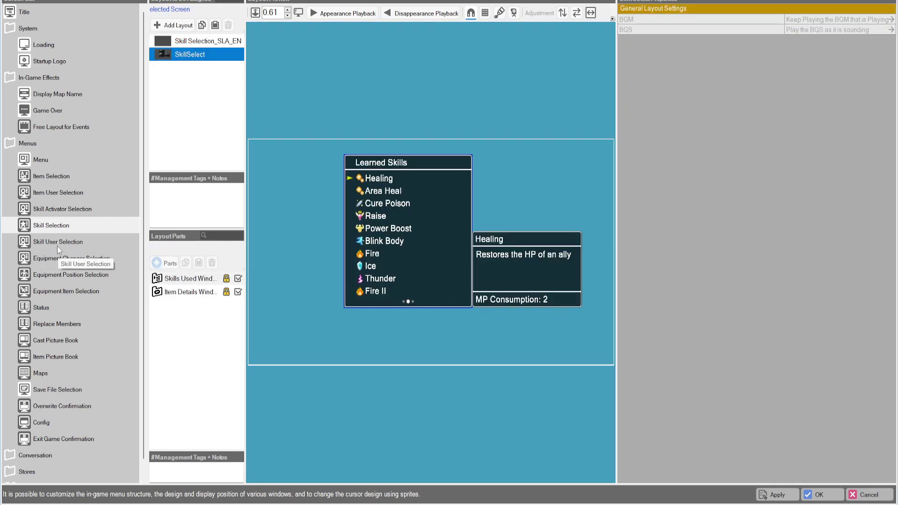
{"action": "left_click", "coordinate": [55, 242]}
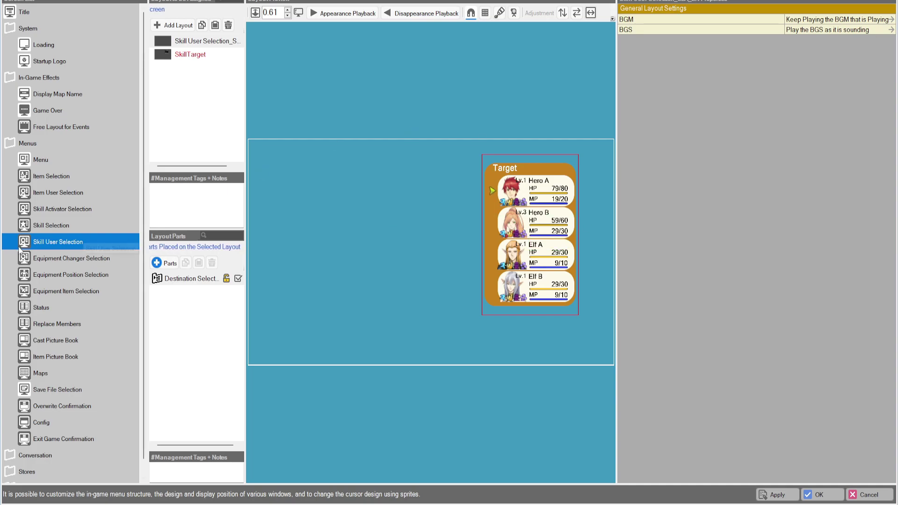
Compare the layouts of the Equipment Changer Selection and Equipment Position Selection screens, including EquipmentCategoly.
{"action": "left_click", "coordinate": [25, 261]}
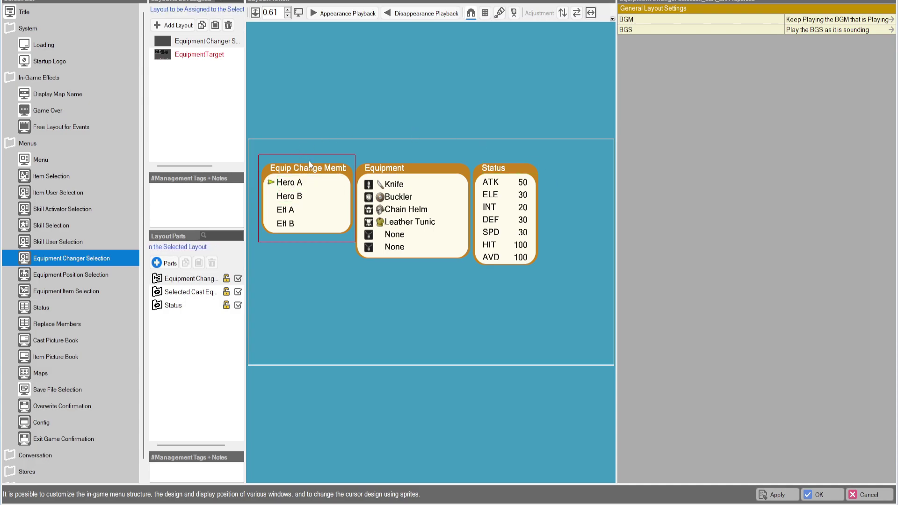
{"action": "left_click_drag", "start_coordinate": [201, 42], "coordinate": [202, 57]}
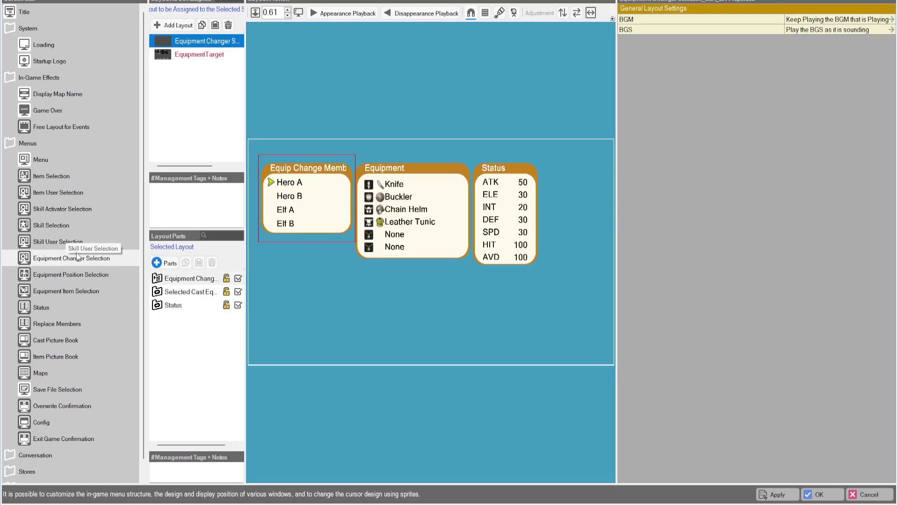
{"action": "left_click", "coordinate": [73, 276]}
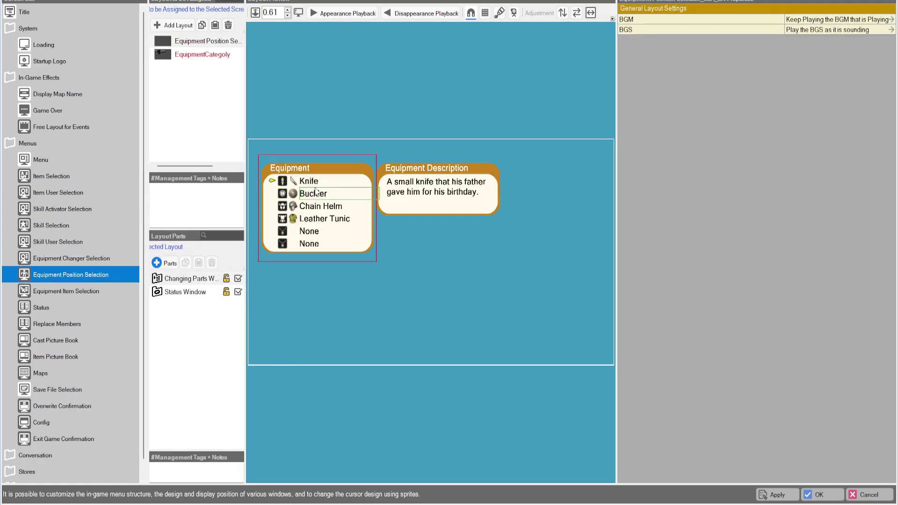
{"action": "left_click_drag", "start_coordinate": [187, 41], "coordinate": [179, 57]}
{"action": "left_click", "coordinate": [179, 56]}
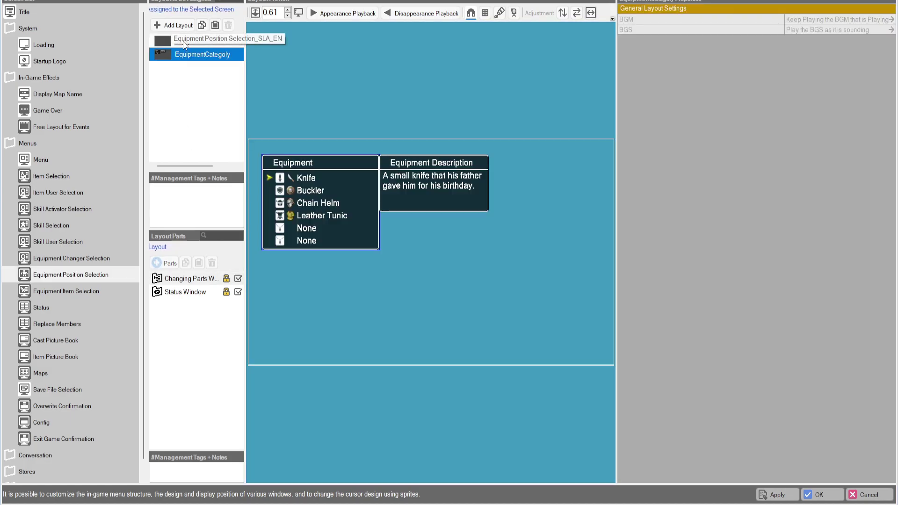
{"action": "left_click", "coordinate": [185, 42]}
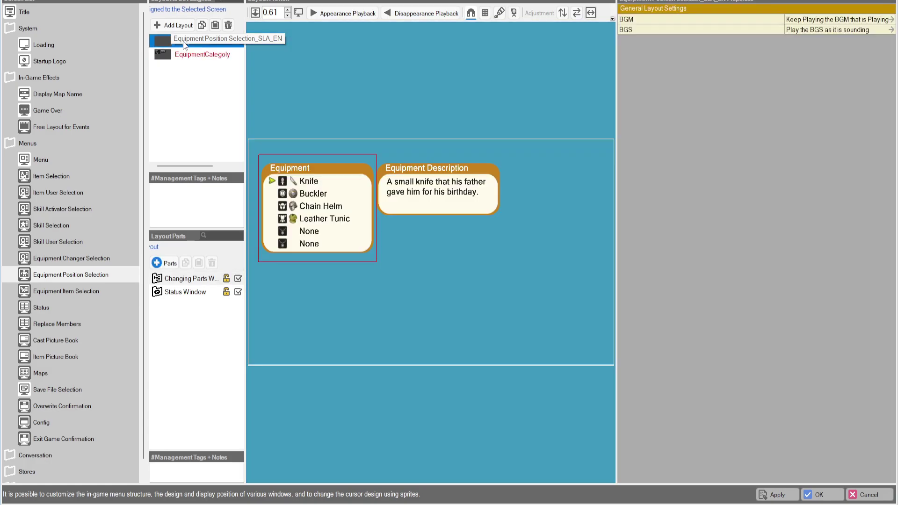
{"action": "left_click", "coordinate": [84, 259]}
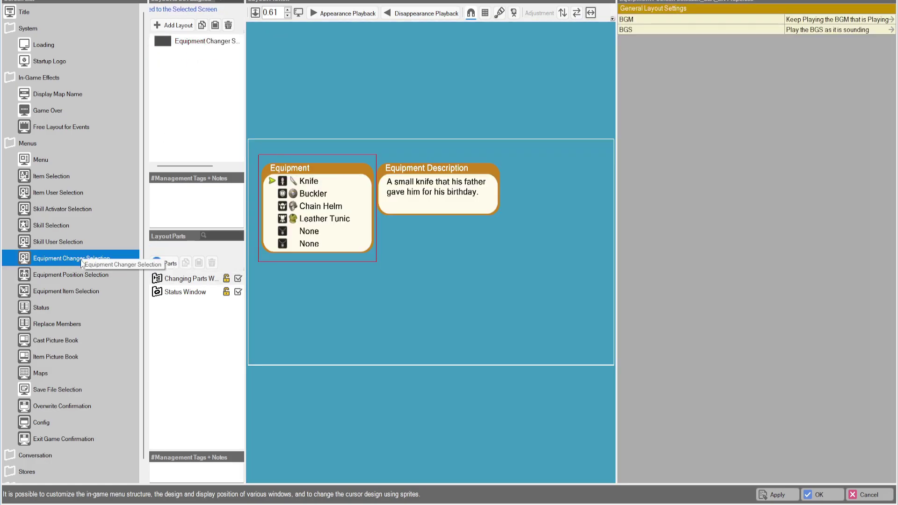
{"action": "left_click", "coordinate": [76, 278]}
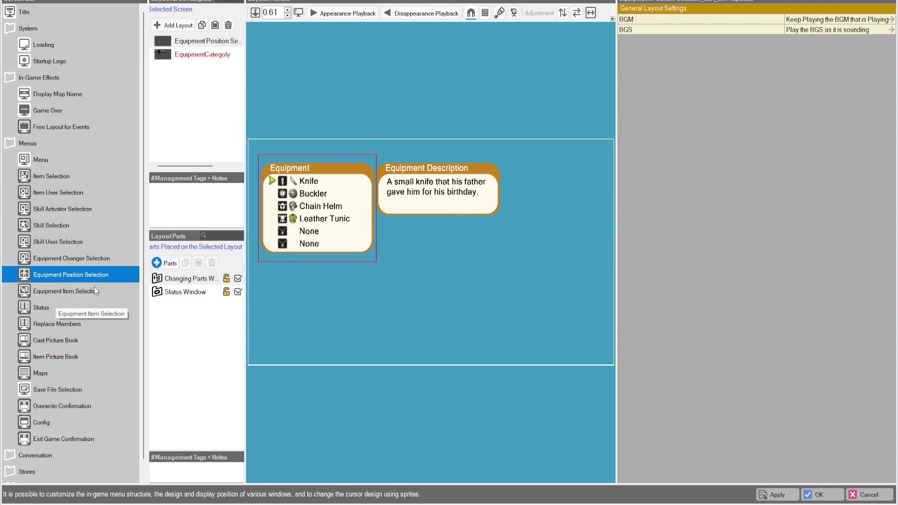
Expand the status and changing parts windows of the Equipment Position Selection layout and inspect the Weapon entry's parts and properties.
{"action": "left_click", "coordinate": [162, 291]}
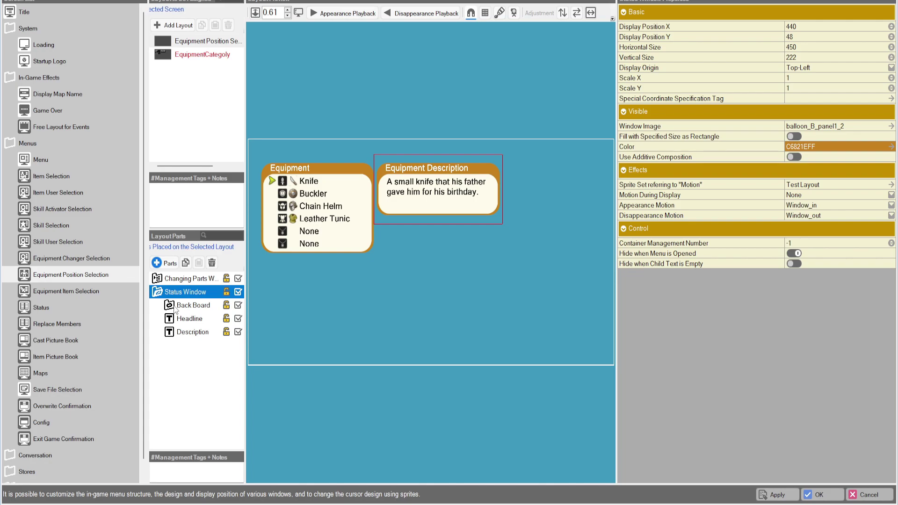
{"action": "left_click", "coordinate": [162, 278]}
{"action": "left_click", "coordinate": [168, 291]}
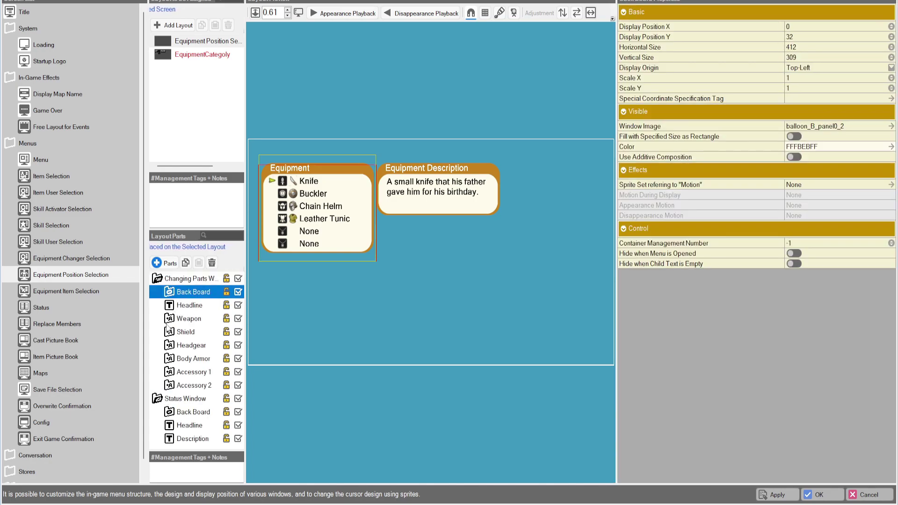
{"action": "left_click", "coordinate": [169, 320]}
{"action": "left_click", "coordinate": [188, 333]}
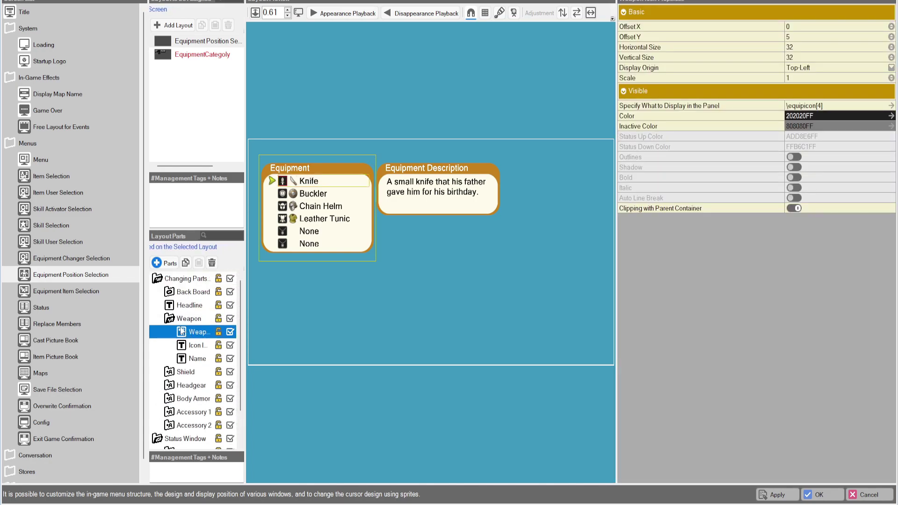
{"action": "left_click", "coordinate": [178, 320]}
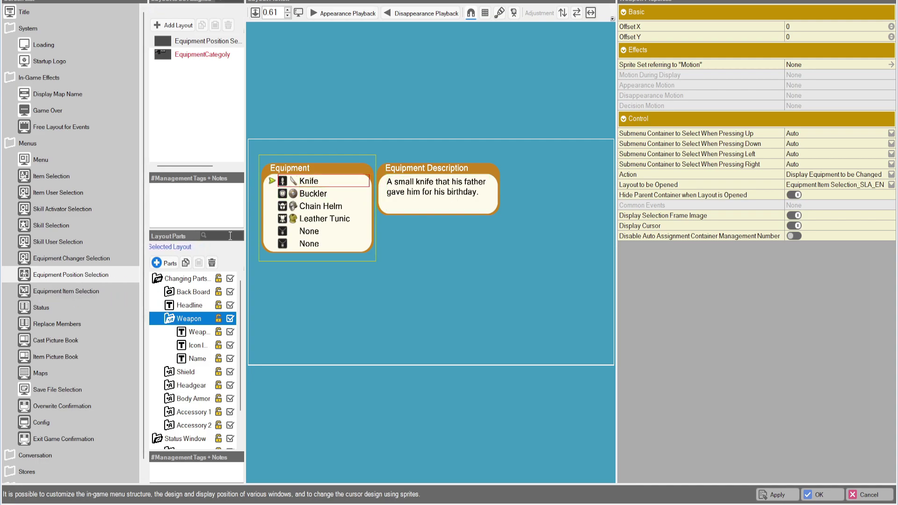
View the Equipment Item Selection screen and compare the Status_SLA_EN and Status layouts of the Status screen.
{"action": "left_click", "coordinate": [61, 292]}
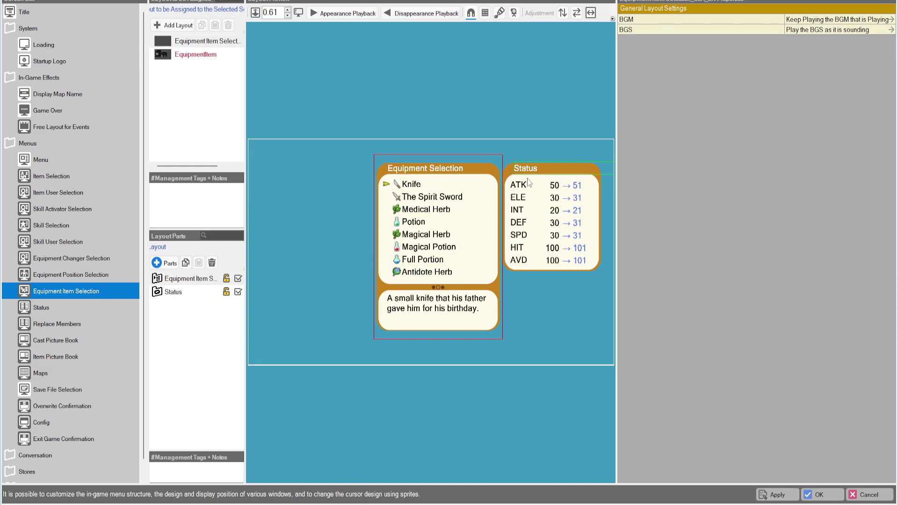
{"action": "left_click", "coordinate": [48, 312]}
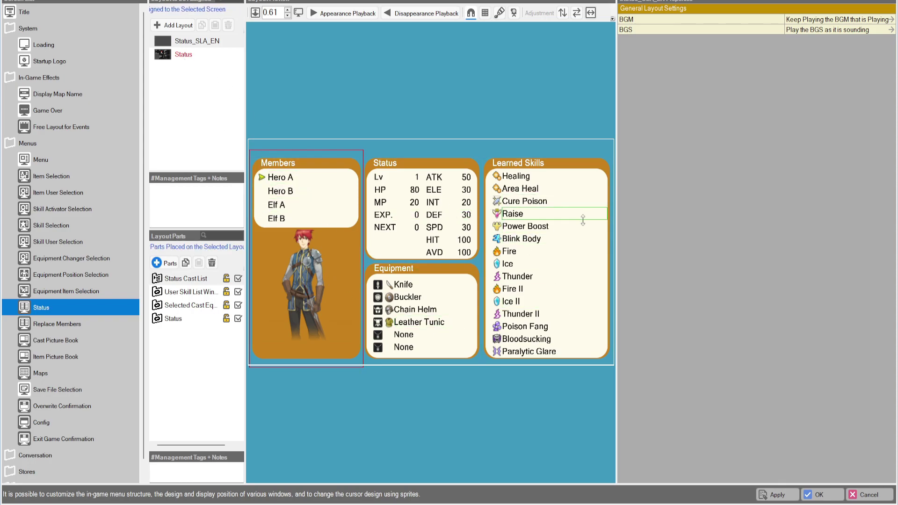
{"action": "left_click", "coordinate": [192, 55]}
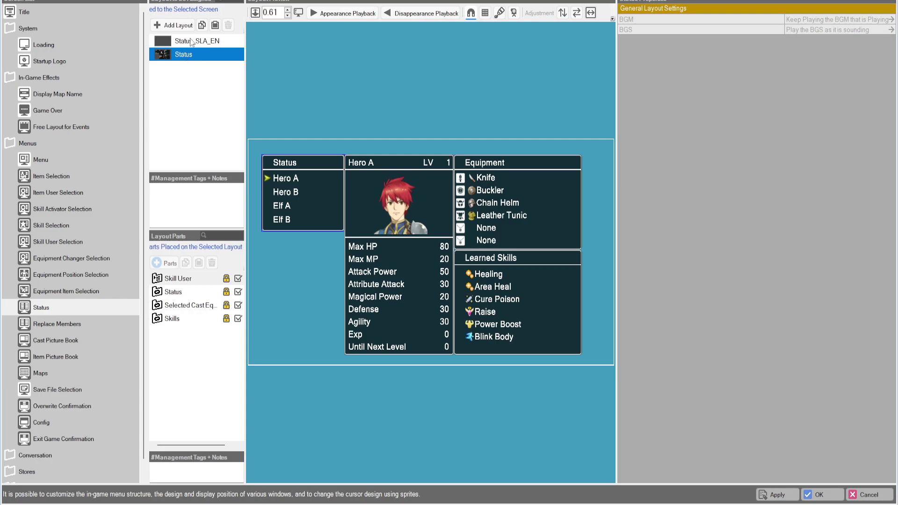
{"action": "left_click", "coordinate": [192, 41]}
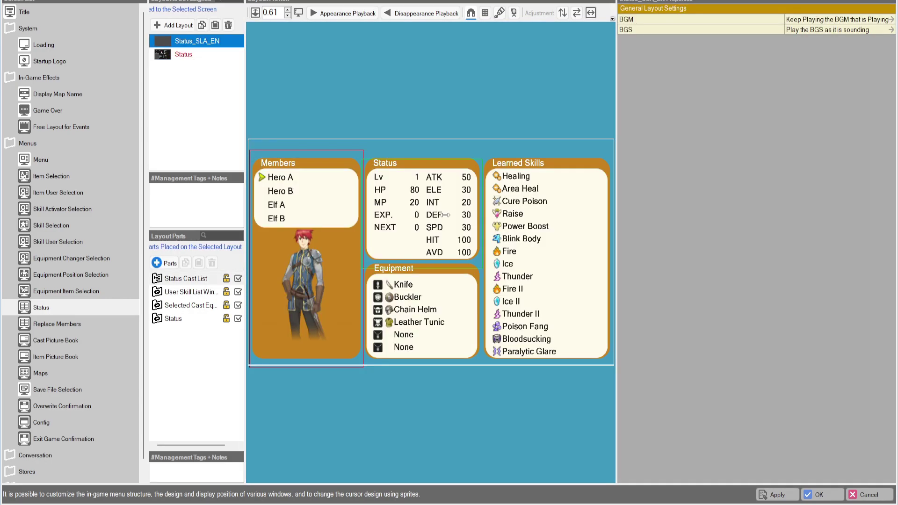
Review the Replace Members, Cast Picture Book and Item Picture Book screens, including the Member and Dictionary layouts.
{"action": "left_click", "coordinate": [41, 324]}
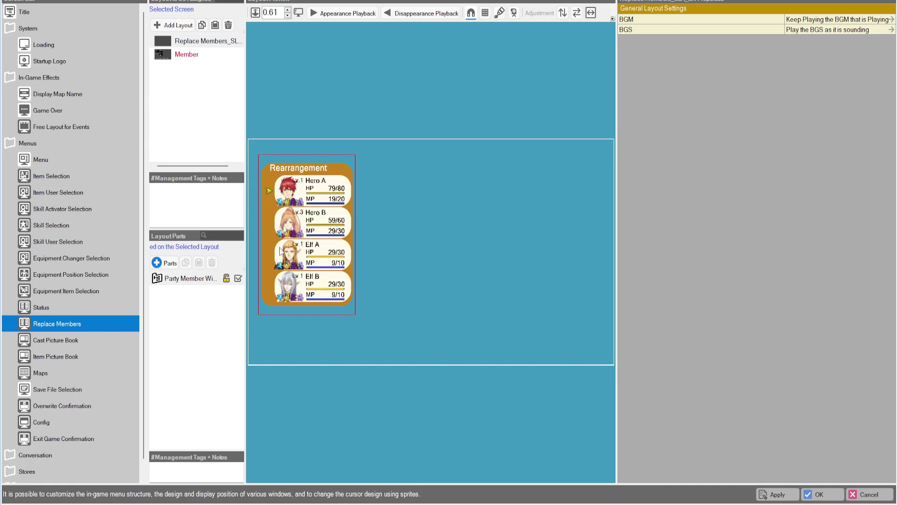
{"action": "left_click", "coordinate": [170, 55]}
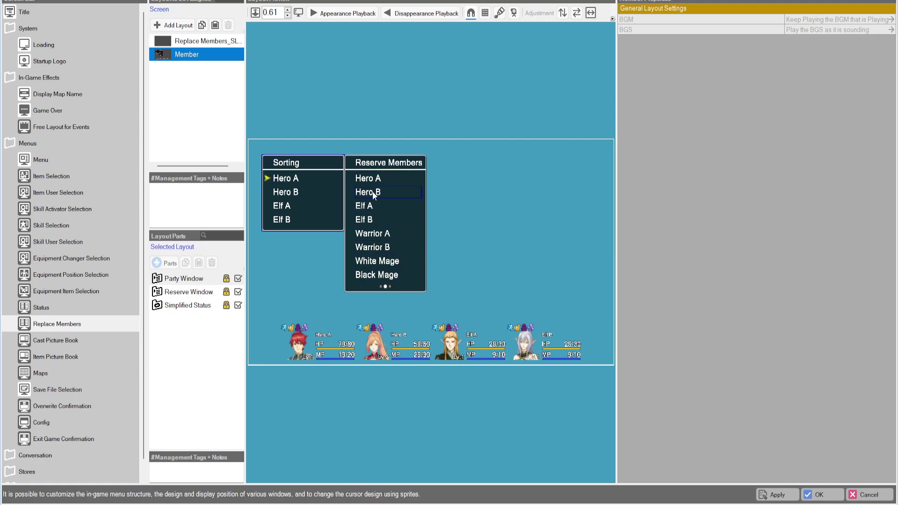
{"action": "left_click", "coordinate": [72, 343]}
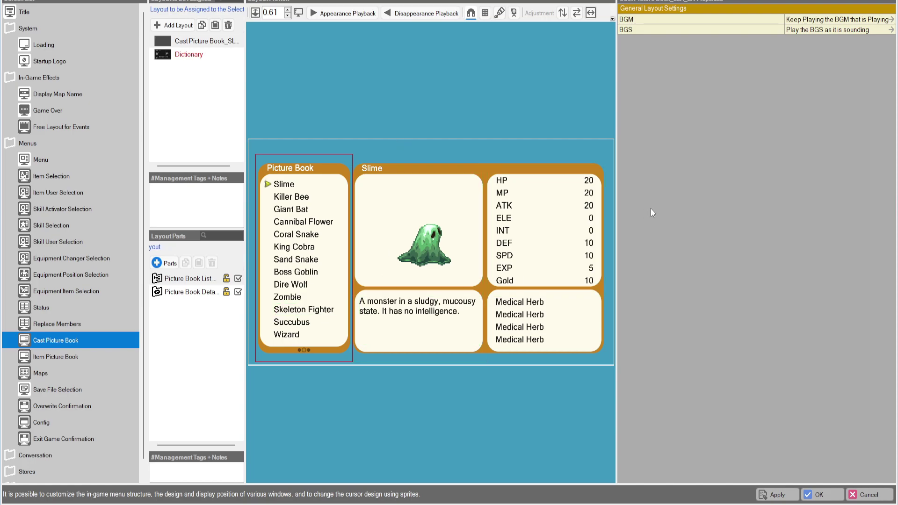
{"action": "left_click", "coordinate": [193, 57]}
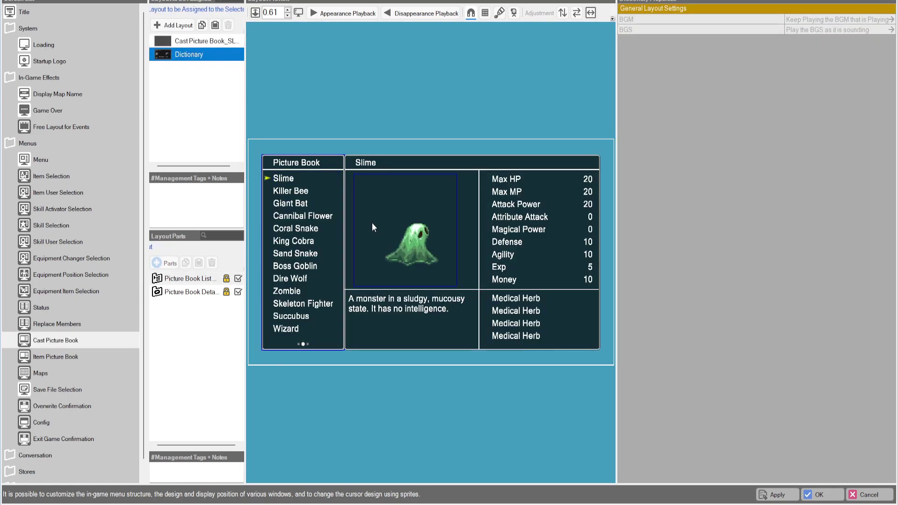
{"action": "left_click", "coordinate": [45, 357]}
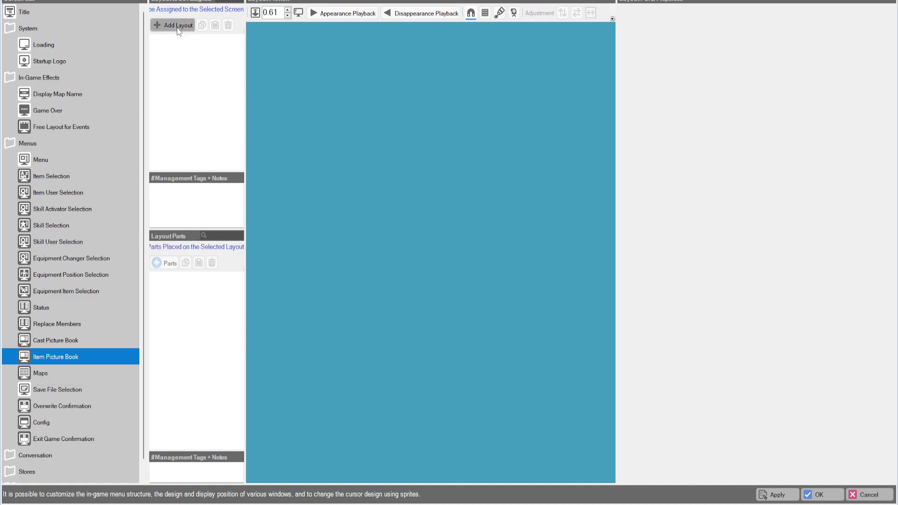
Compare the Map_SLA_EN and Map layouts of the Maps screen.
{"action": "left_click", "coordinate": [44, 374]}
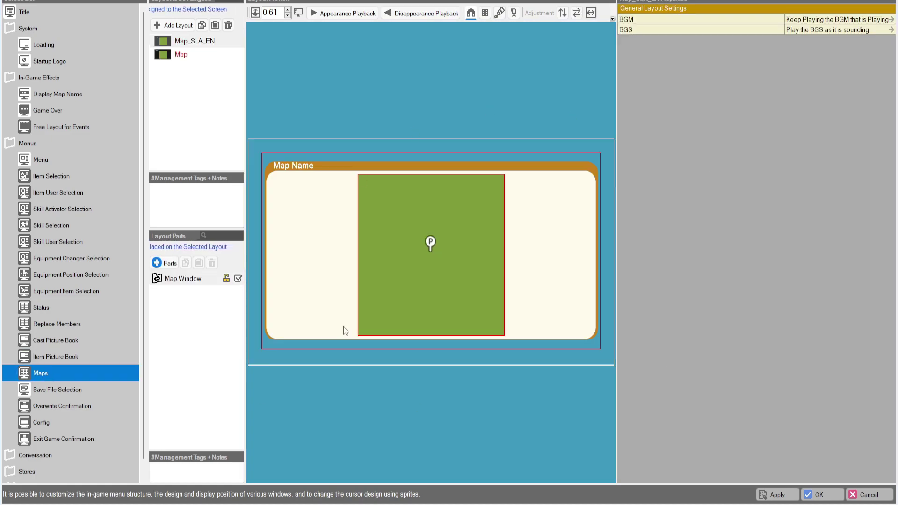
{"action": "left_click", "coordinate": [178, 58]}
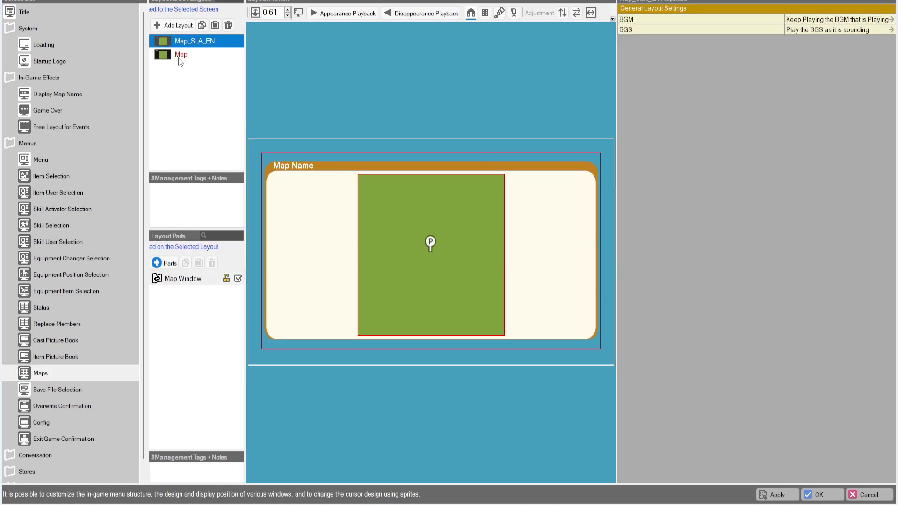
{"action": "left_click", "coordinate": [178, 56]}
{"action": "left_click", "coordinate": [185, 43]}
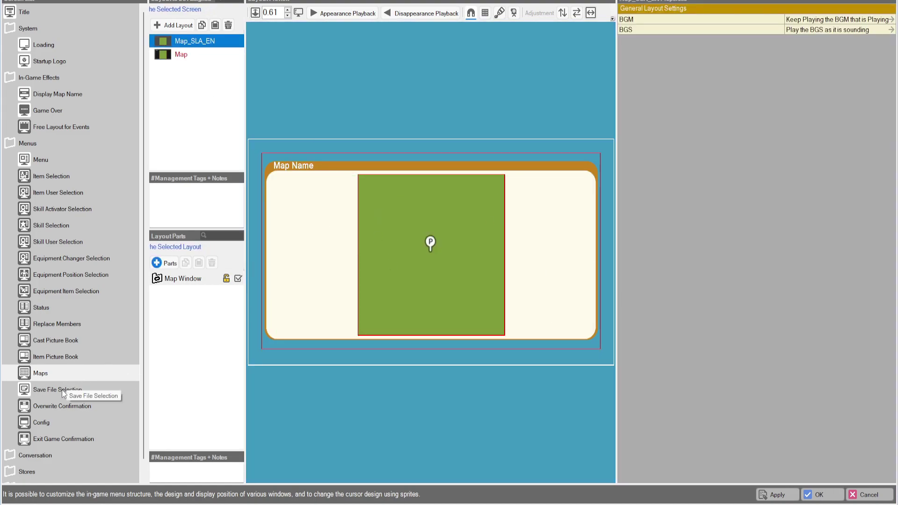
Compare the two layouts of the Save File Selection screen and view the Overwrite Confirmation screen.
{"action": "scroll", "coordinate": [60, 390], "scroll_direction": "down", "scroll_amount": 1}
{"action": "left_click", "coordinate": [48, 369]}
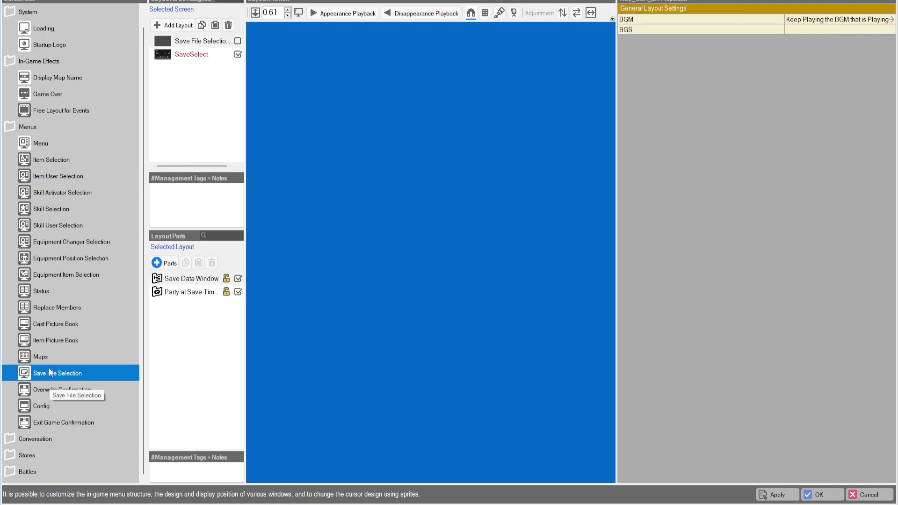
{"action": "left_click", "coordinate": [182, 41]}
{"action": "left_click", "coordinate": [178, 55]}
{"action": "left_click", "coordinate": [194, 42]}
{"action": "left_click", "coordinate": [45, 397]}
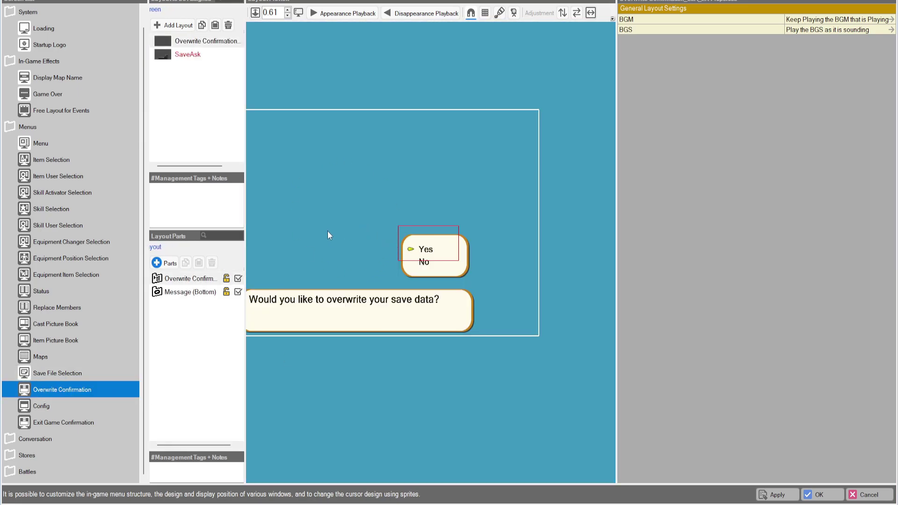
{"action": "scroll", "coordinate": [327, 232], "scroll_direction": "down", "scroll_amount": 1}
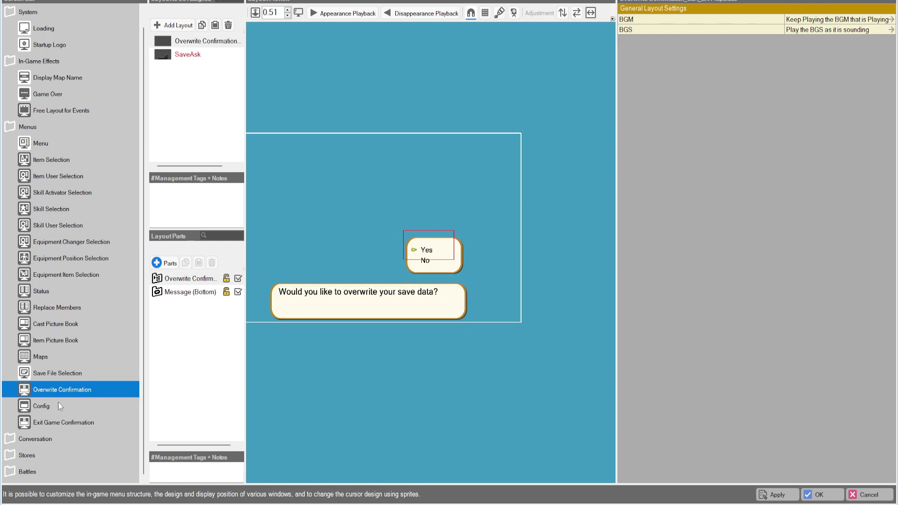
Examine the Config screen's Config layout, inspecting the Settings Window properties and the Auto Run entry's text and left/right parts.
{"action": "left_click", "coordinate": [41, 406]}
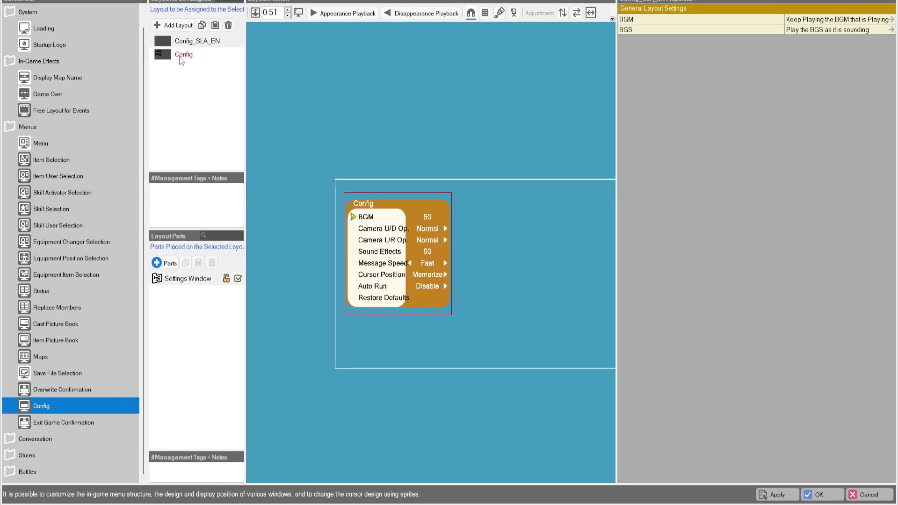
{"action": "left_click", "coordinate": [181, 55]}
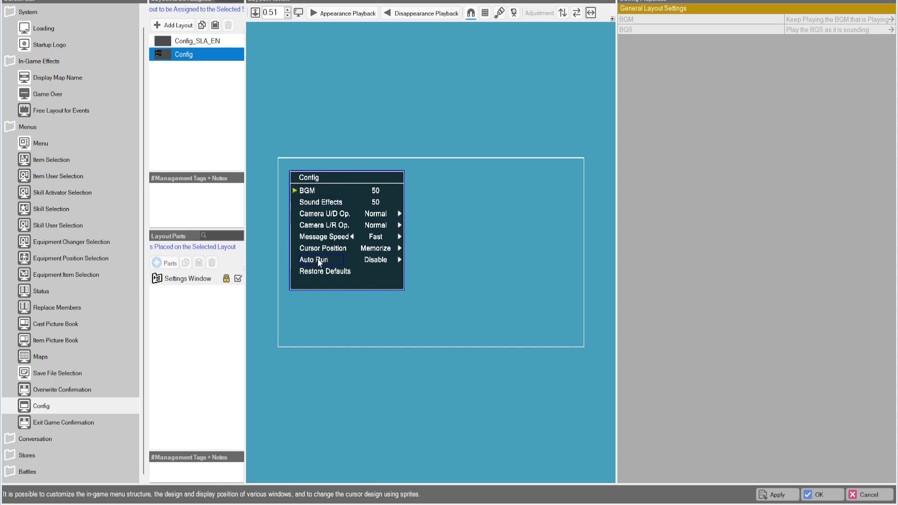
{"action": "left_click", "coordinate": [373, 265]}
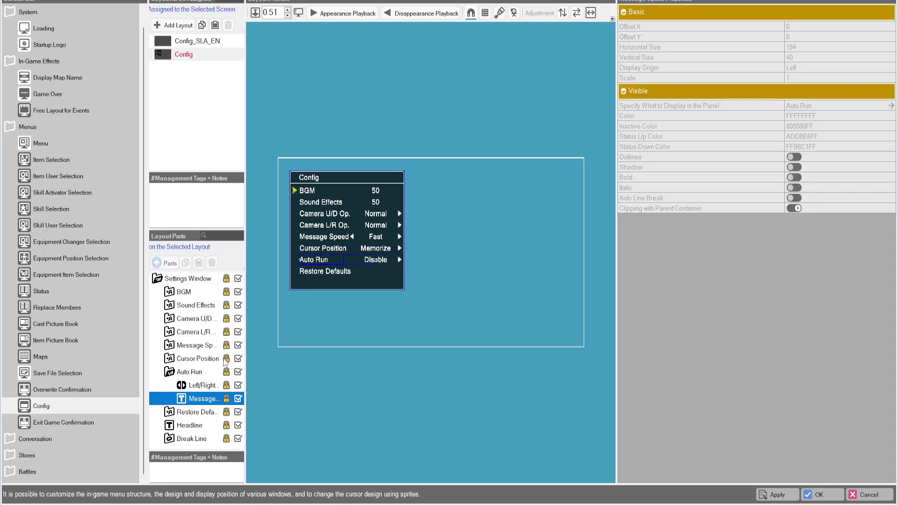
{"action": "left_click", "coordinate": [374, 265]}
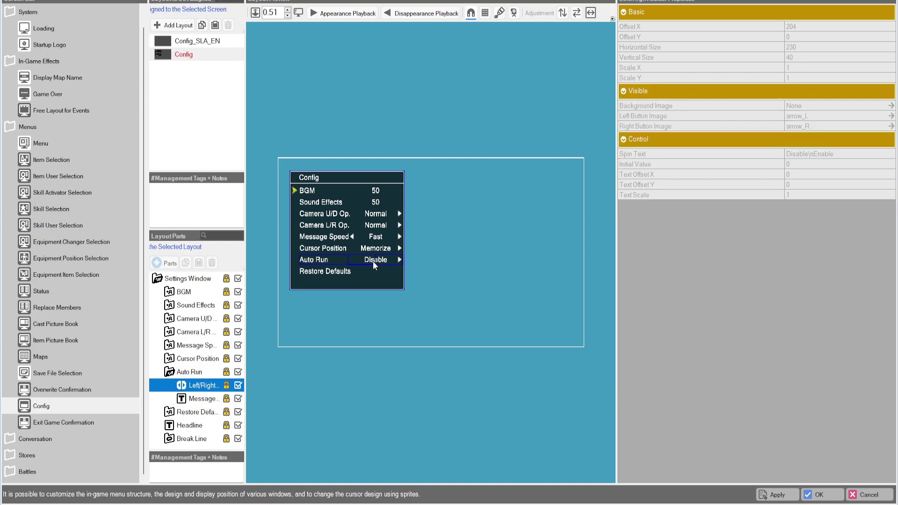
{"action": "left_click", "coordinate": [401, 264]}
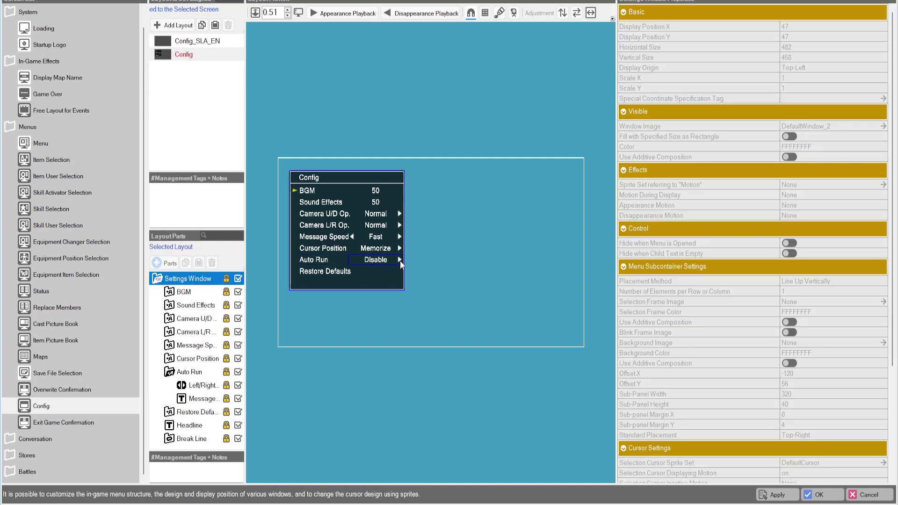
{"action": "scroll", "coordinate": [688, 316], "scroll_direction": "down", "scroll_amount": 5}
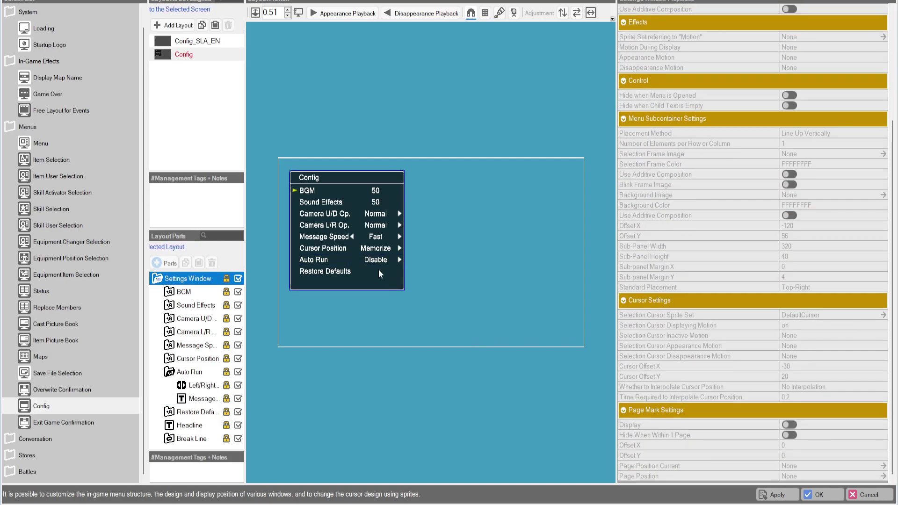
{"action": "left_click", "coordinate": [380, 266]}
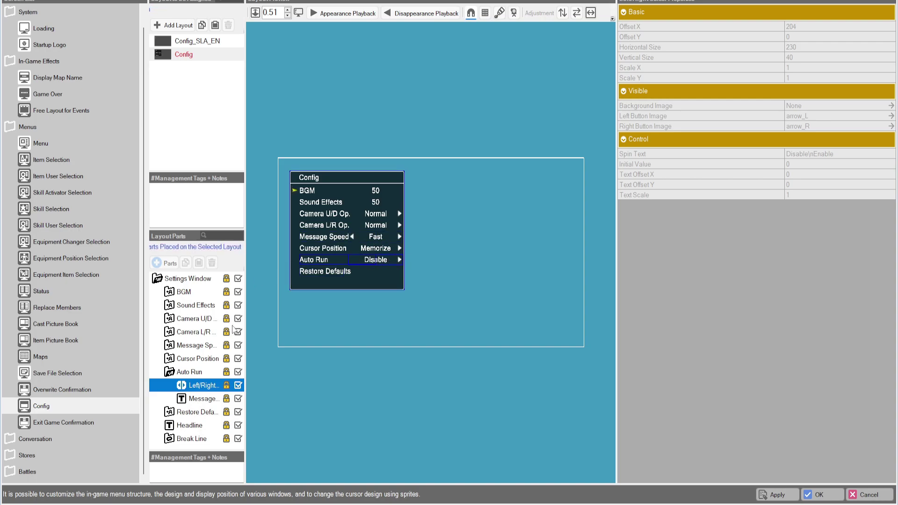
{"action": "left_click", "coordinate": [169, 372]}
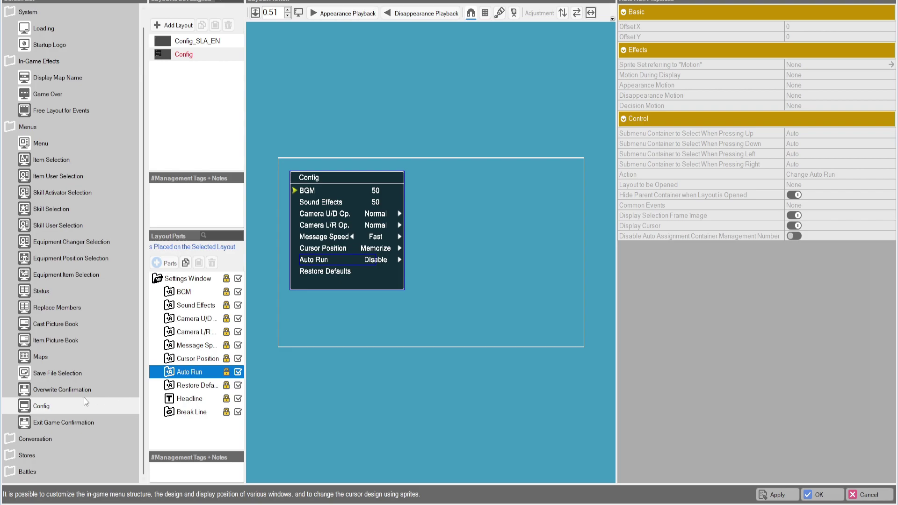
View the Exit Game Confirmation screen and open the Message screen of the Conversation group.
{"action": "left_click", "coordinate": [45, 426]}
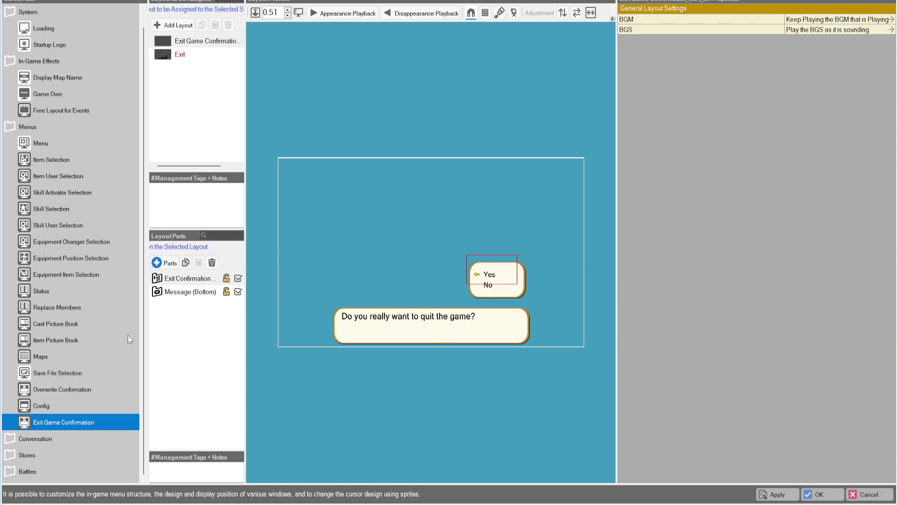
{"action": "left_click", "coordinate": [25, 442]}
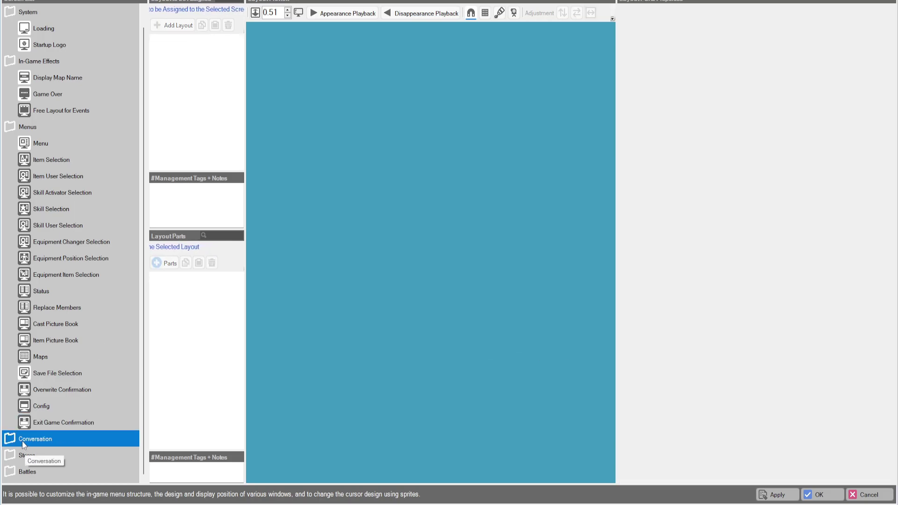
{"action": "left_click", "coordinate": [22, 442]}
{"action": "left_click", "coordinate": [39, 389]}
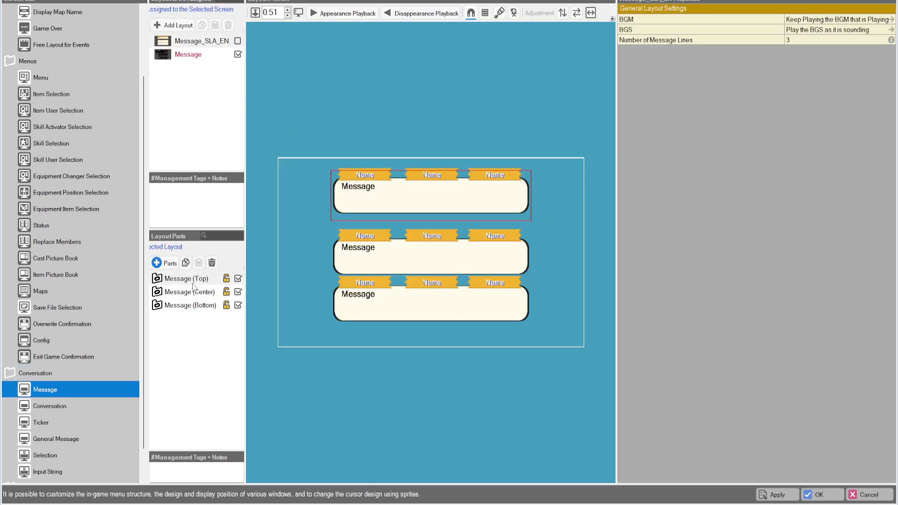
Expand the top, center and bottom message windows of the Message layout and inspect their parts and properties.
{"action": "left_click", "coordinate": [162, 280]}
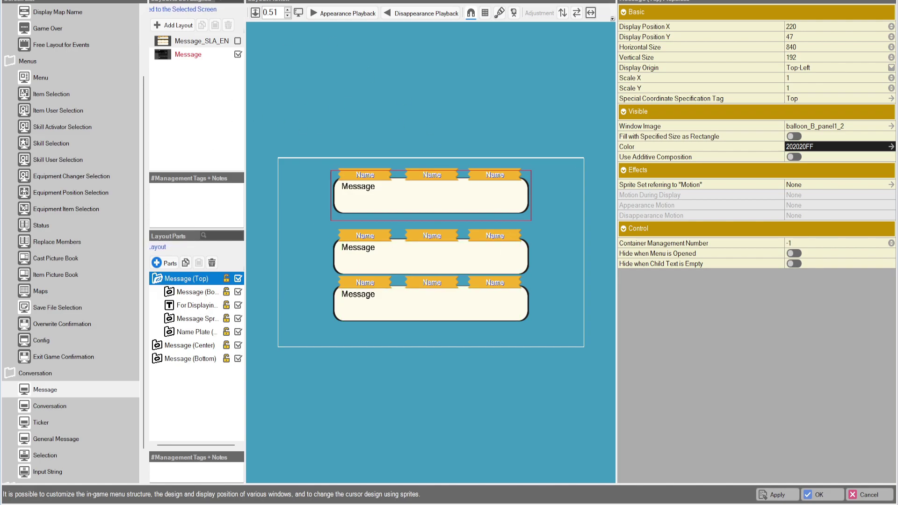
{"action": "left_click", "coordinate": [163, 295]}
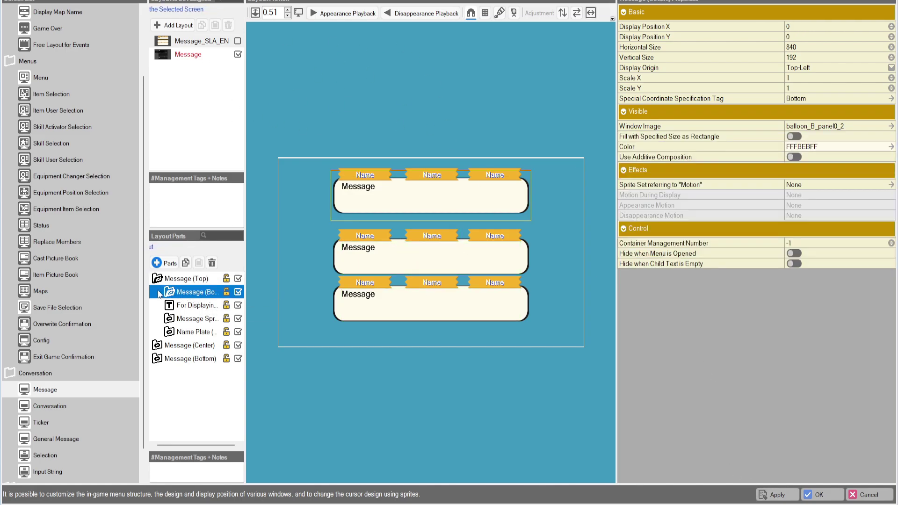
{"action": "left_click", "coordinate": [159, 349]}
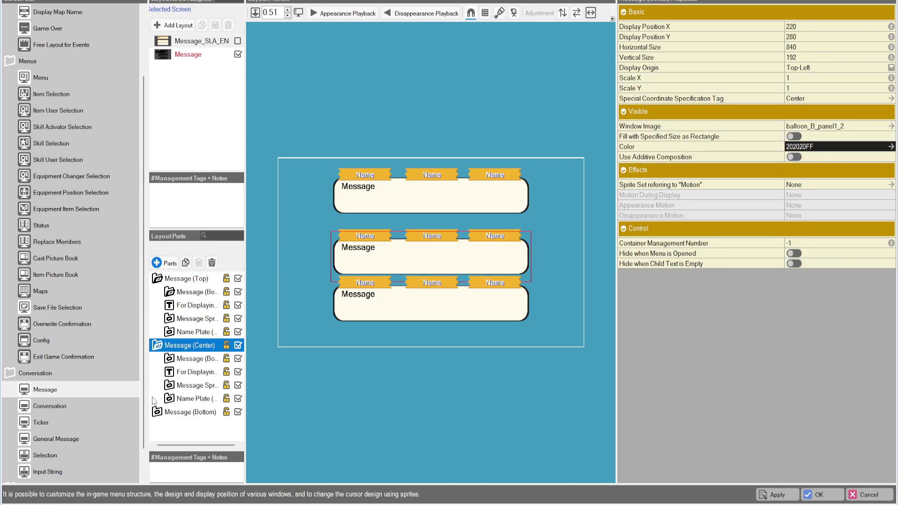
{"action": "left_click", "coordinate": [157, 412]}
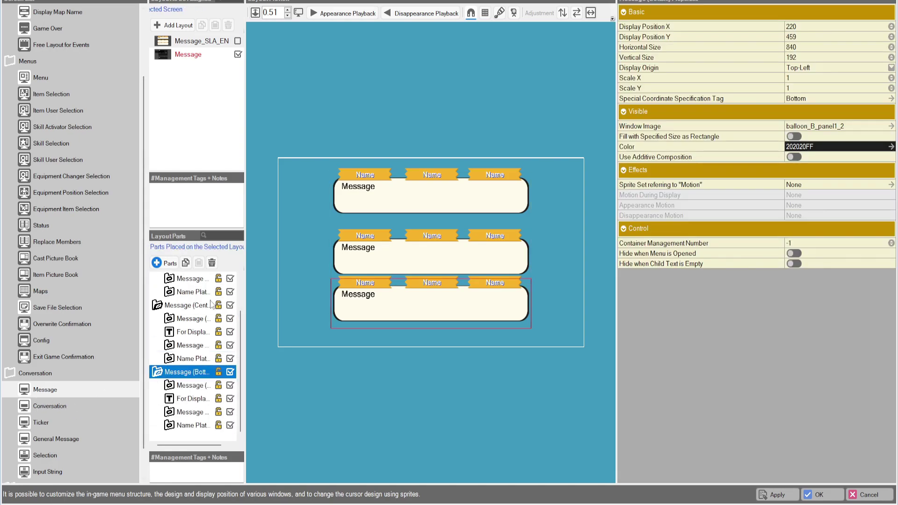
{"action": "scroll", "coordinate": [177, 351], "scroll_direction": "up", "scroll_amount": 1}
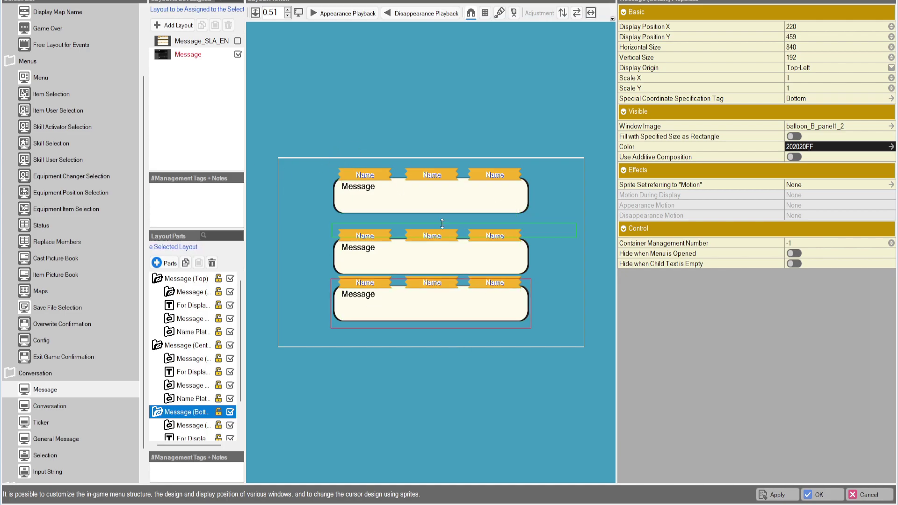
Nudge the Displaying Cast 1 part in the Conversation screen's Conversation_1_SLA_EN layout and make that layout the active one.
{"action": "left_click", "coordinate": [51, 405]}
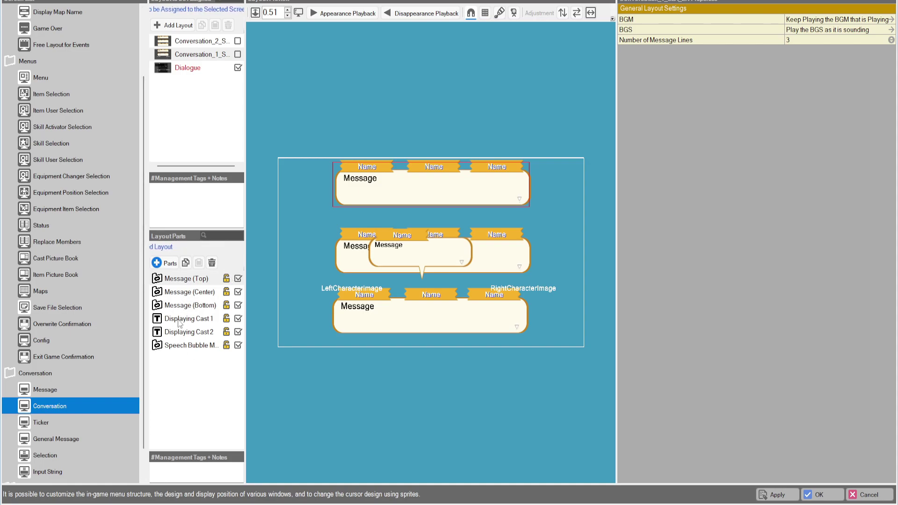
{"action": "left_click", "coordinate": [180, 320]}
{"action": "mouse_move", "coordinate": [324, 284]}
{"action": "left_mouse_down"}
{"action": "mouse_move", "coordinate": [305, 318]}
{"action": "mouse_move", "coordinate": [320, 286]}
{"action": "left_mouse_up"}
{"action": "left_click", "coordinate": [161, 56]}
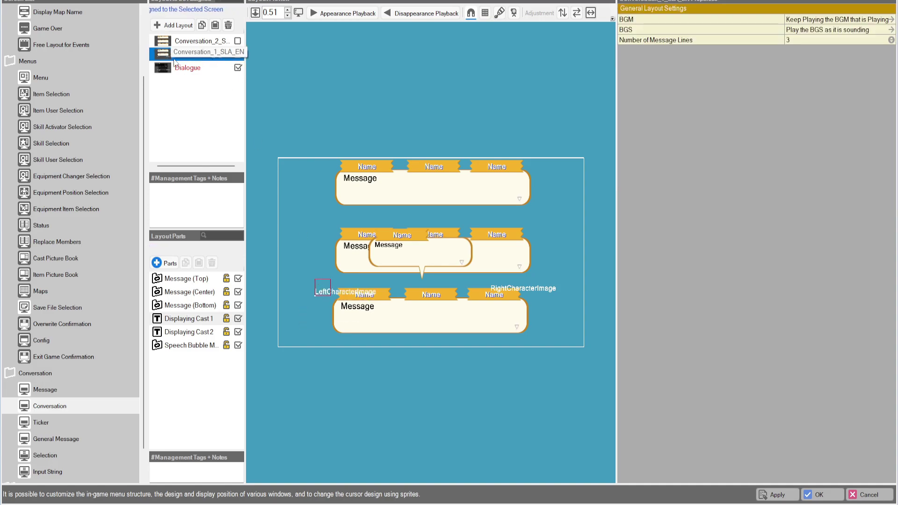
{"action": "left_click", "coordinate": [237, 55]}
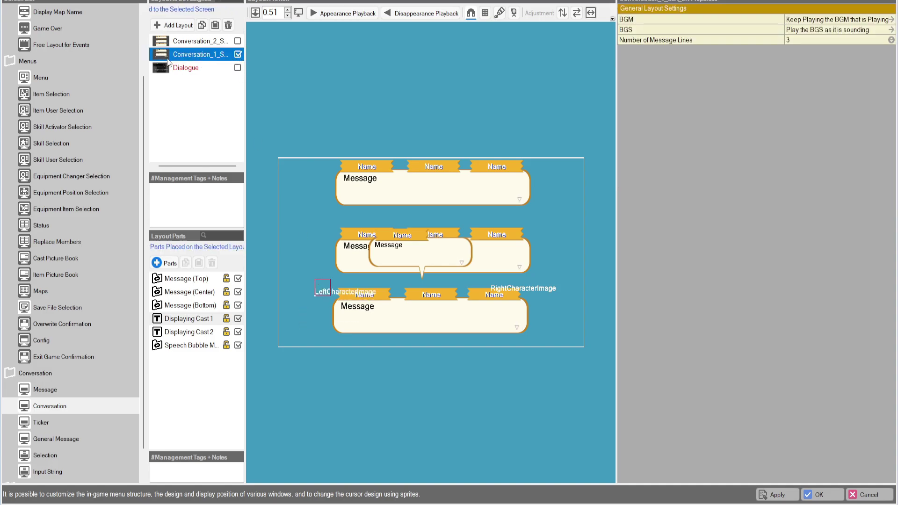
Move the left and right character images into the lower corners of Conversation_1_SLA_EN, with the right one at about X 1188, Y 653.
{"action": "left_click_drag", "start_coordinate": [326, 292], "coordinate": [294, 336]}
{"action": "left_click", "coordinate": [549, 288]}
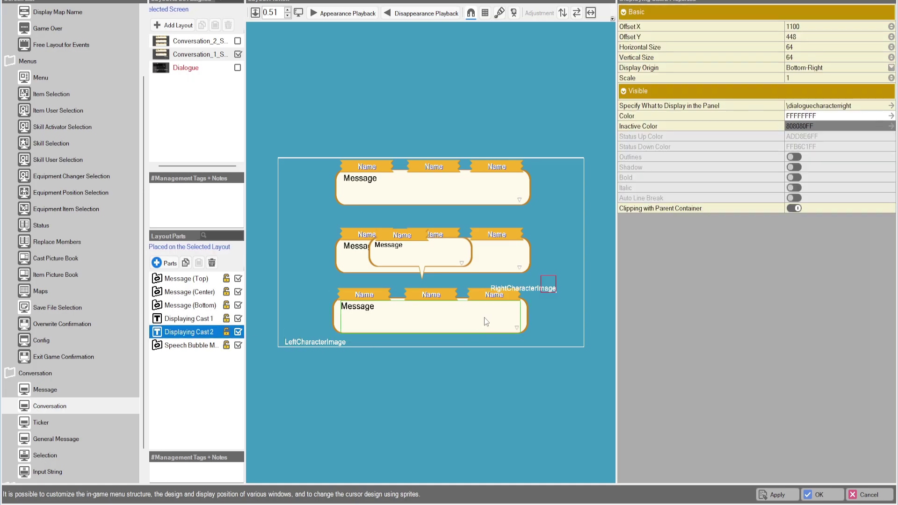
{"action": "left_click_drag", "start_coordinate": [548, 288], "coordinate": [568, 338]}
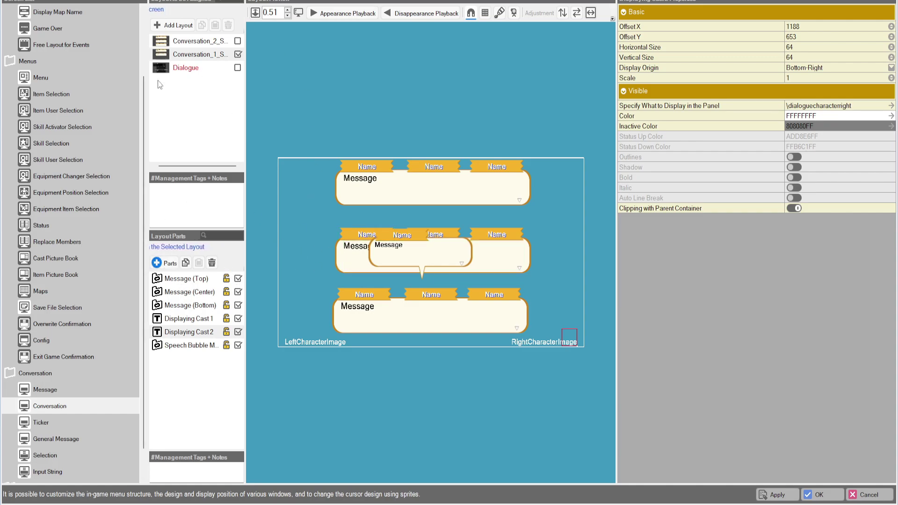
Compare the Conversation_2_SLA_EN layout with Conversation_1_SLA_EN, switching the assignment between them and leaving Conversation_1_SLA_EN assigned.
{"action": "left_click", "coordinate": [186, 54]}
{"action": "left_click", "coordinate": [199, 42]}
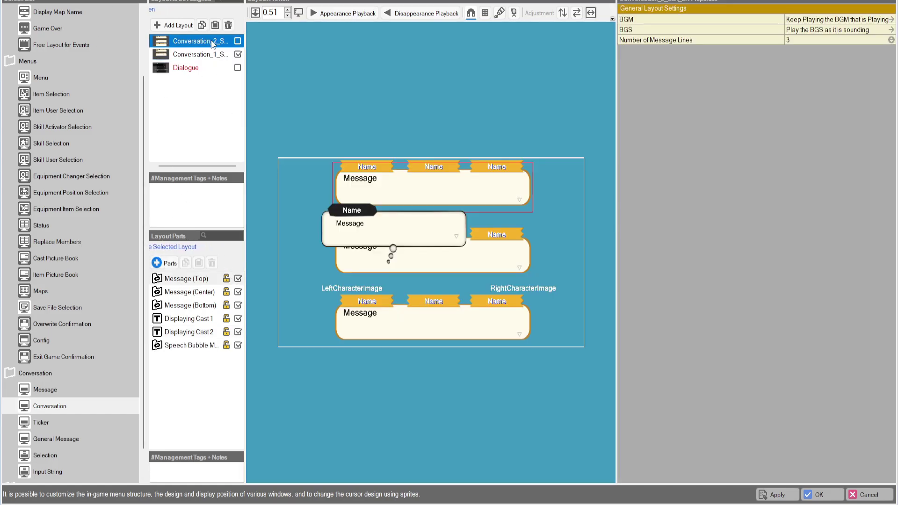
{"action": "left_click", "coordinate": [204, 56]}
{"action": "left_click", "coordinate": [238, 42]}
{"action": "left_click", "coordinate": [242, 52]}
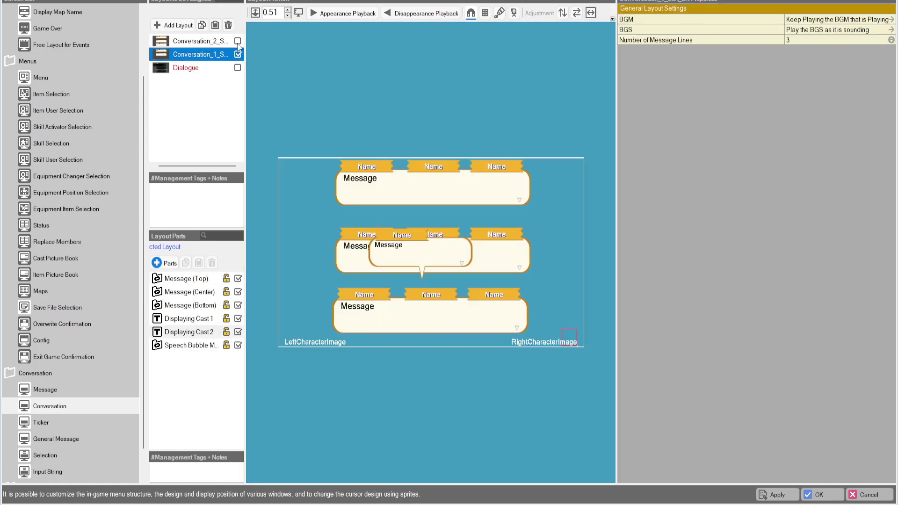
{"action": "left_click", "coordinate": [241, 45]}
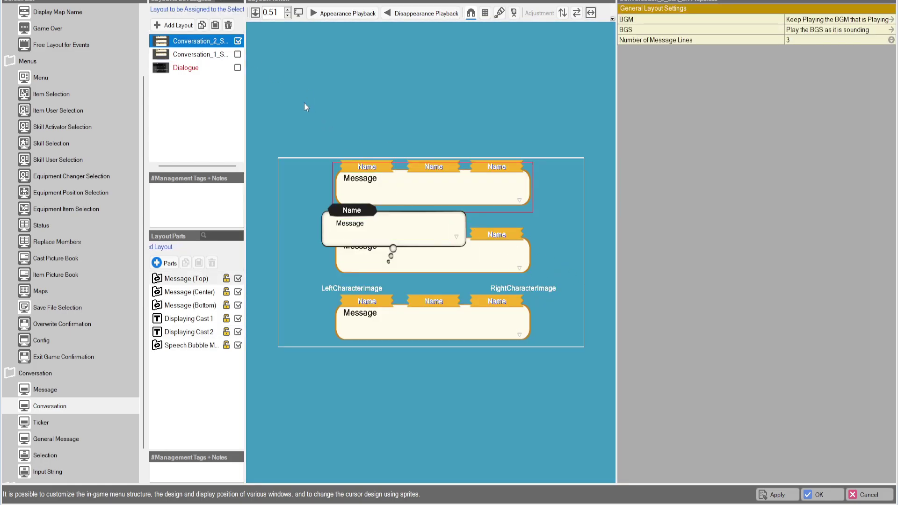
{"action": "left_click", "coordinate": [238, 54]}
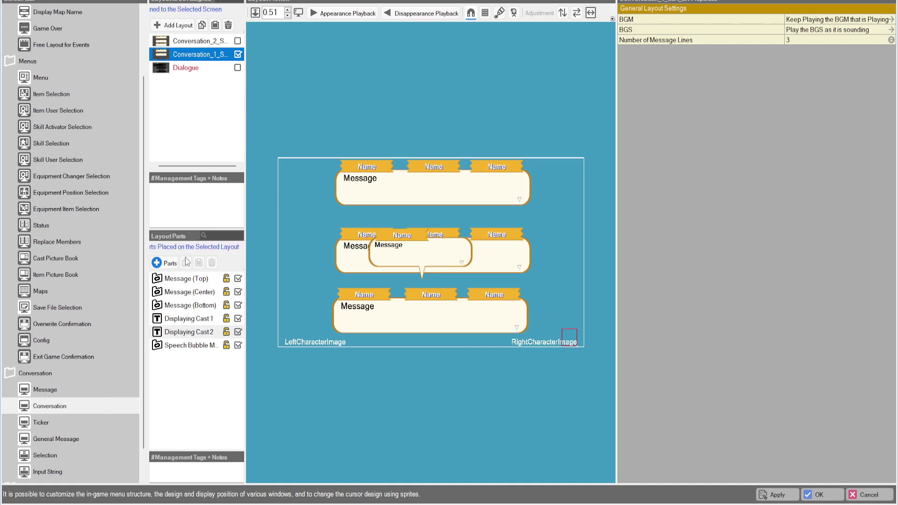
Expand the Message (Top) part, widen the parts list, and inspect the window image and color of both nested Message (Bottom) parts.
{"action": "left_click", "coordinate": [186, 278]}
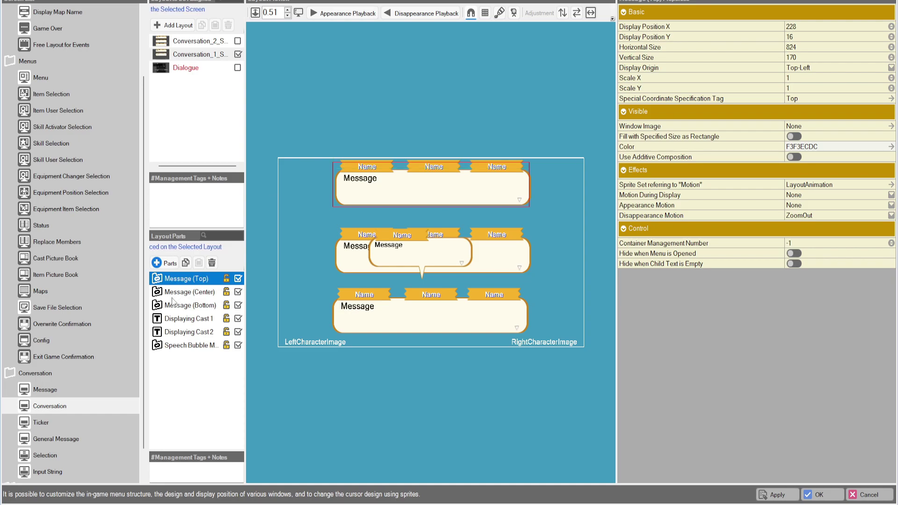
{"action": "left_click", "coordinate": [156, 280]}
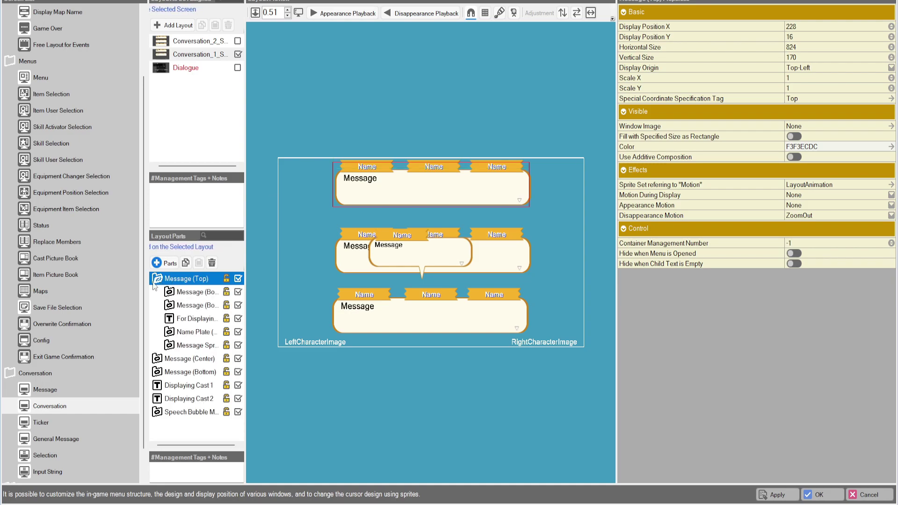
{"action": "left_click", "coordinate": [208, 294]}
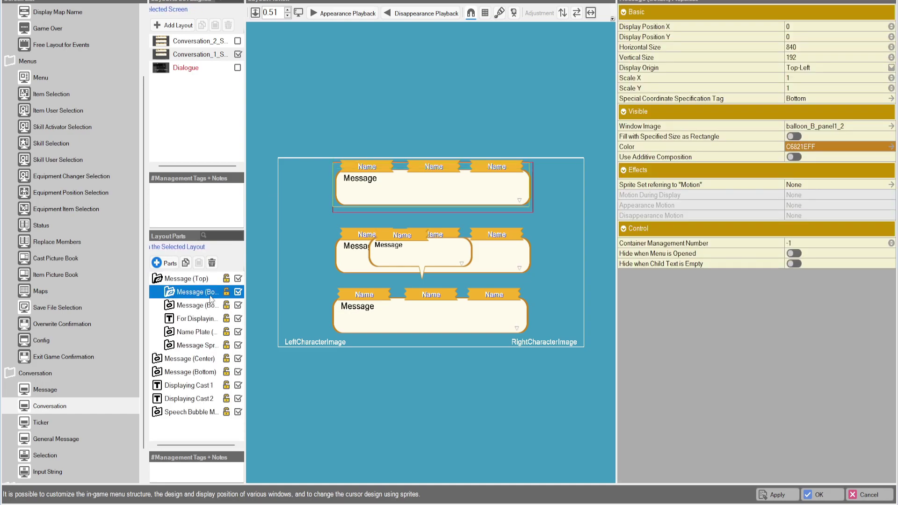
{"action": "left_click", "coordinate": [244, 281]}
{"action": "left_click_drag", "start_coordinate": [244, 282], "coordinate": [292, 291]}
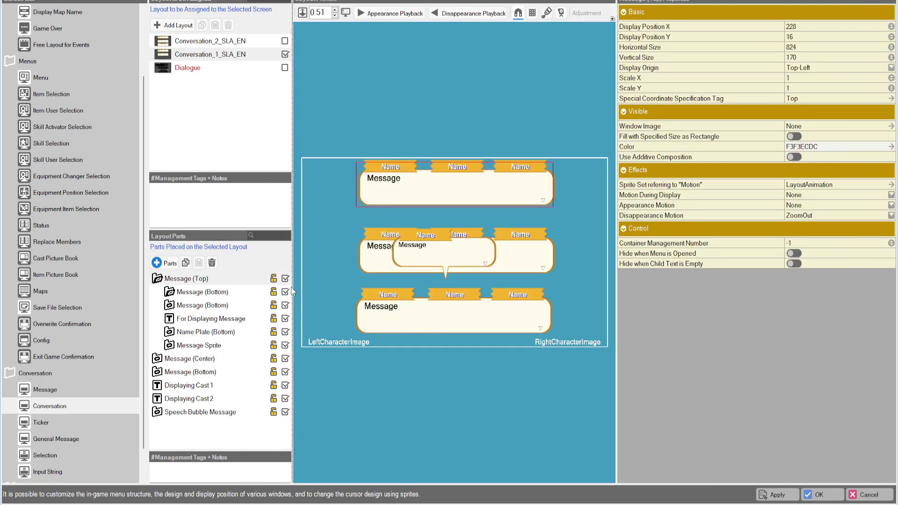
{"action": "left_click", "coordinate": [174, 293]}
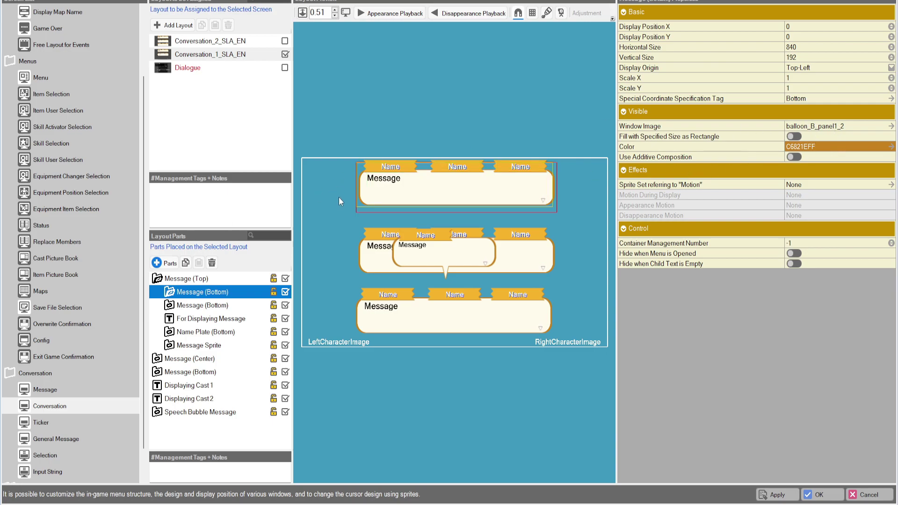
{"action": "left_click", "coordinate": [171, 310]}
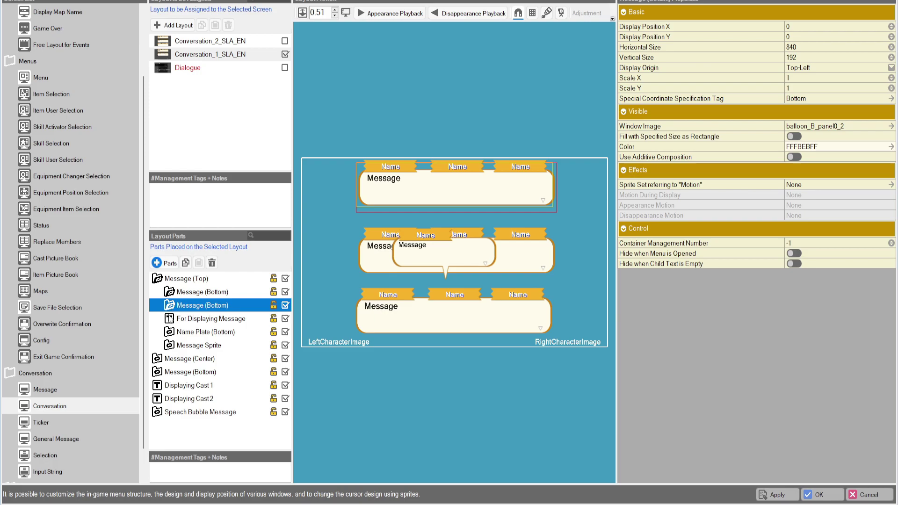
Enable Shadow, Bold, Italic, Auto Line Break and Clipping with Parent Container for the top message's For Displaying Message text.
{"action": "left_click", "coordinate": [174, 320]}
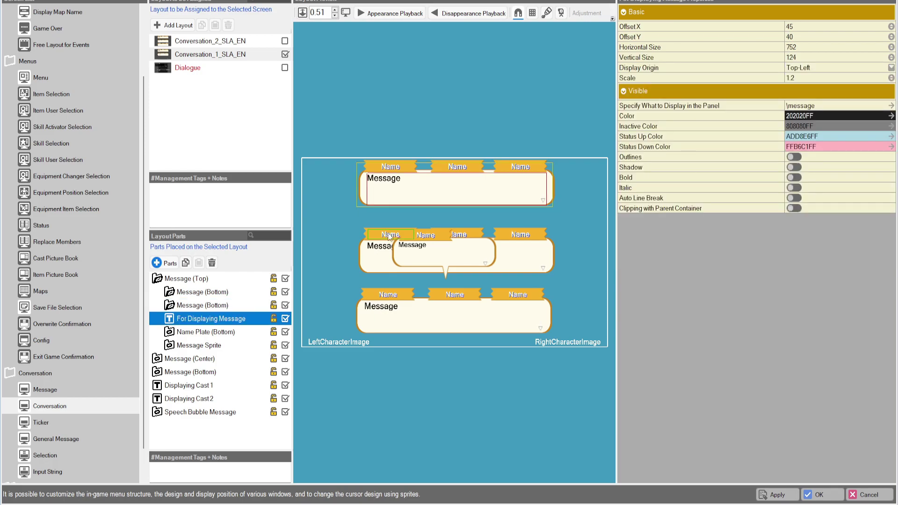
{"action": "left_click", "coordinate": [795, 167]}
{"action": "left_click", "coordinate": [795, 178]}
{"action": "left_click", "coordinate": [794, 188]}
{"action": "left_click", "coordinate": [794, 198]}
{"action": "left_click", "coordinate": [794, 209]}
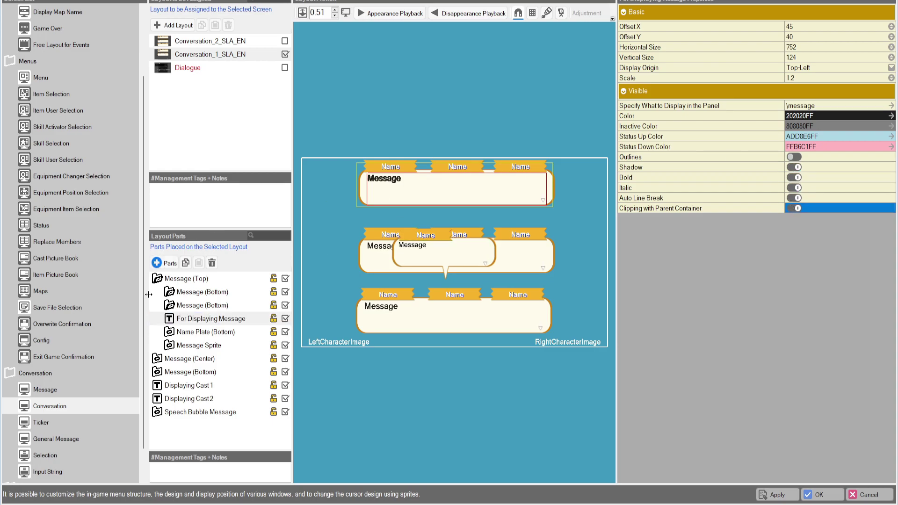
Expand the top message's Name Plate (Bottom) part and inspect the panel and text properties of its left name plate.
{"action": "left_click", "coordinate": [192, 333]}
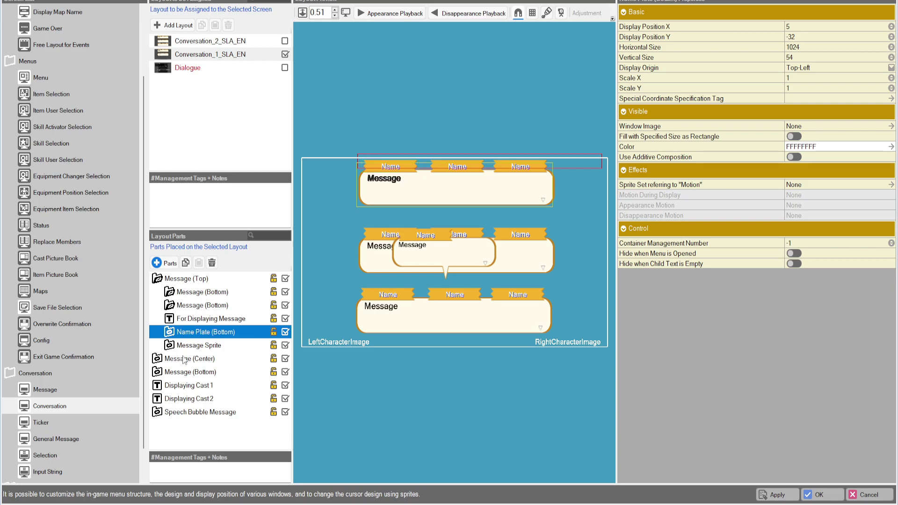
{"action": "double_click", "coordinate": [171, 333]}
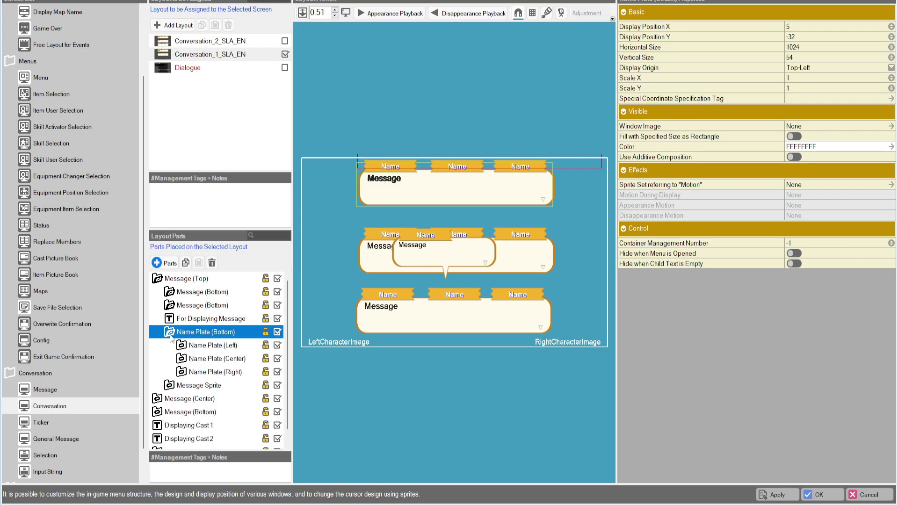
{"action": "double_click", "coordinate": [204, 348]}
{"action": "left_click", "coordinate": [223, 359]}
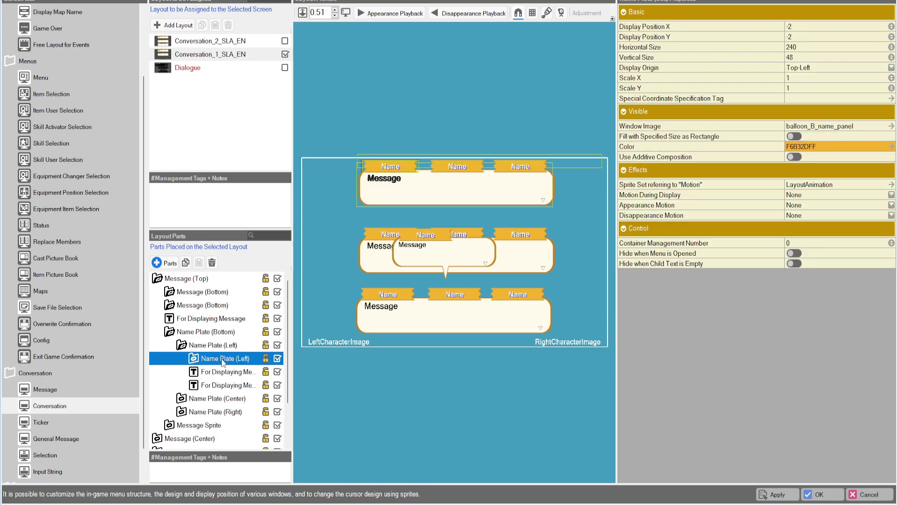
{"action": "left_click", "coordinate": [205, 374]}
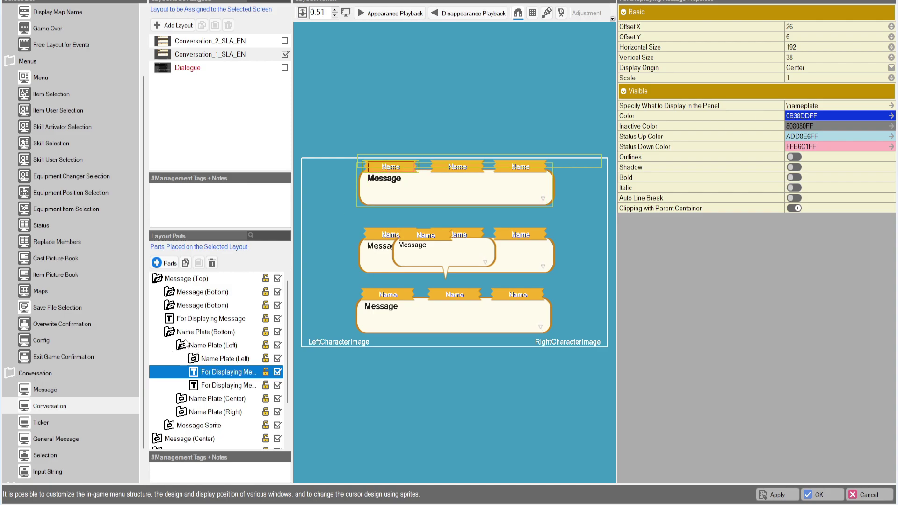
{"action": "scroll", "coordinate": [197, 390], "scroll_direction": "down", "scroll_amount": 2}
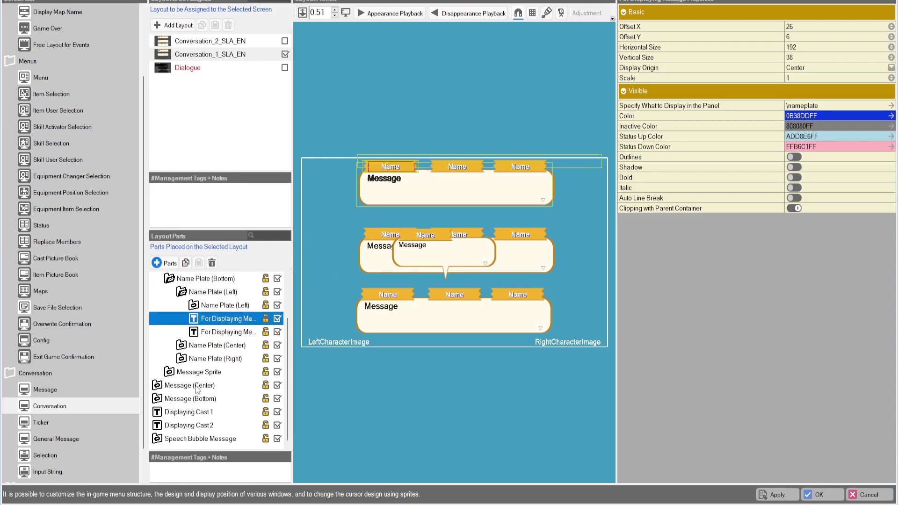
Expand the Speech Bubble Message part, move it to about X 538, Y 439, and save the layout changes.
{"action": "left_click", "coordinate": [158, 439]}
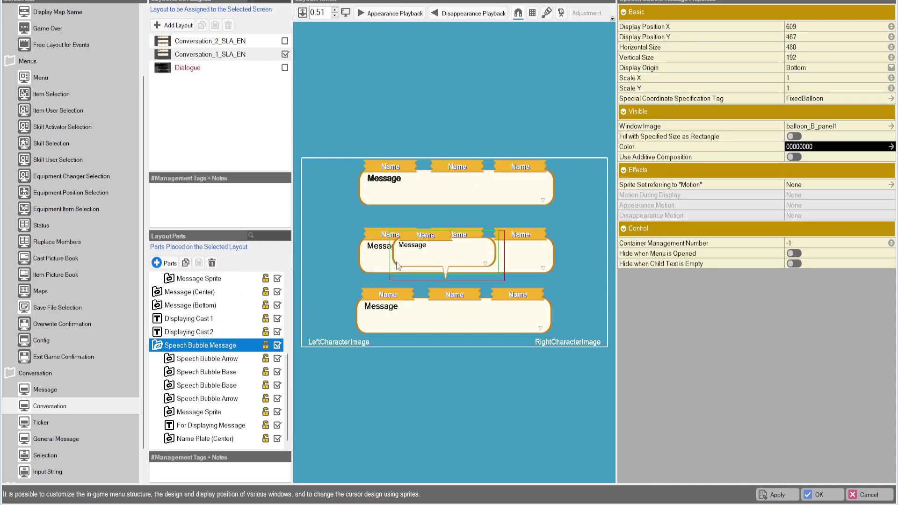
{"action": "left_click_drag", "start_coordinate": [396, 262], "coordinate": [379, 254]}
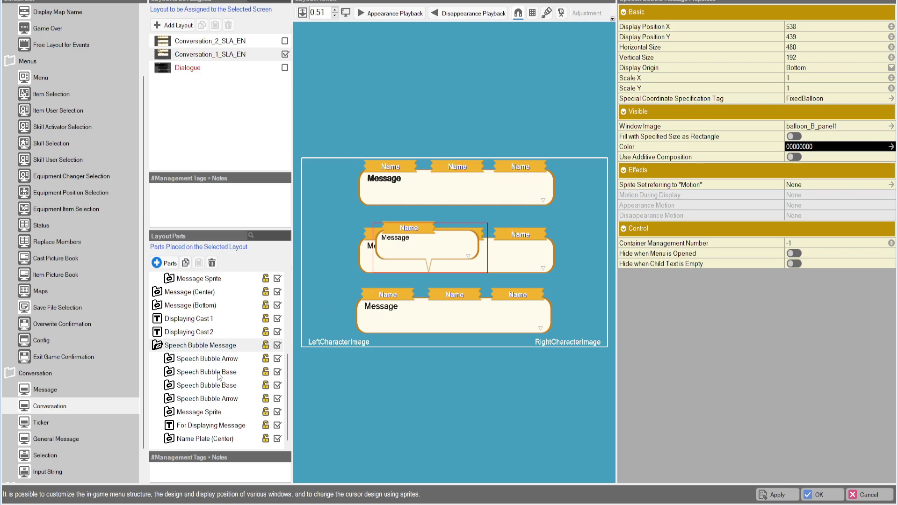
{"action": "left_click", "coordinate": [217, 351]}
{"action": "left_click", "coordinate": [215, 357]}
{"action": "left_click", "coordinate": [243, 345]}
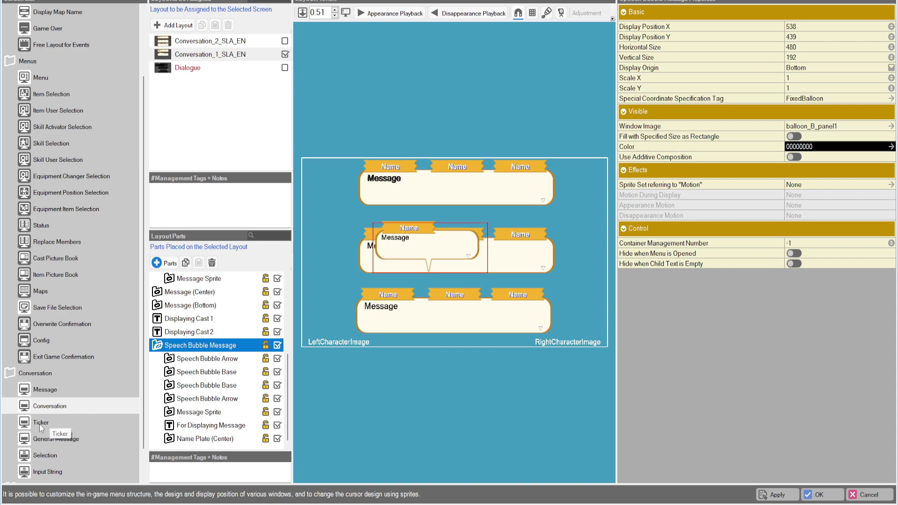
{"action": "left_click", "coordinate": [777, 494]}
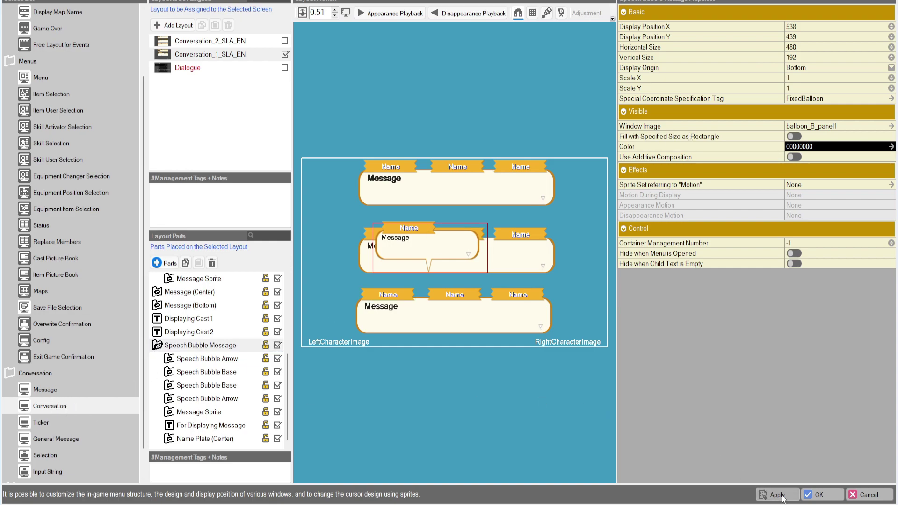
{"action": "left_click", "coordinate": [819, 494]}
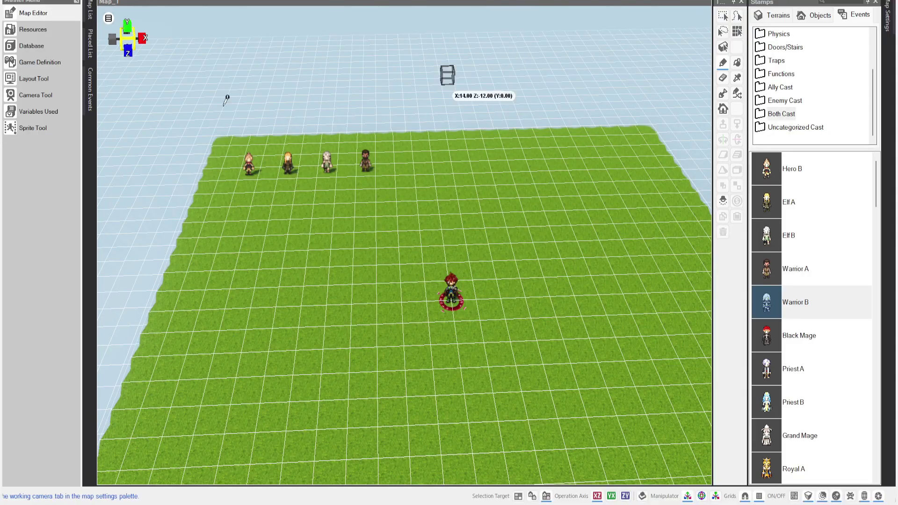
Delete the Display Free Layout for Event command from the common event's sheet and save the event.
{"action": "left_click", "coordinate": [52, 80]}
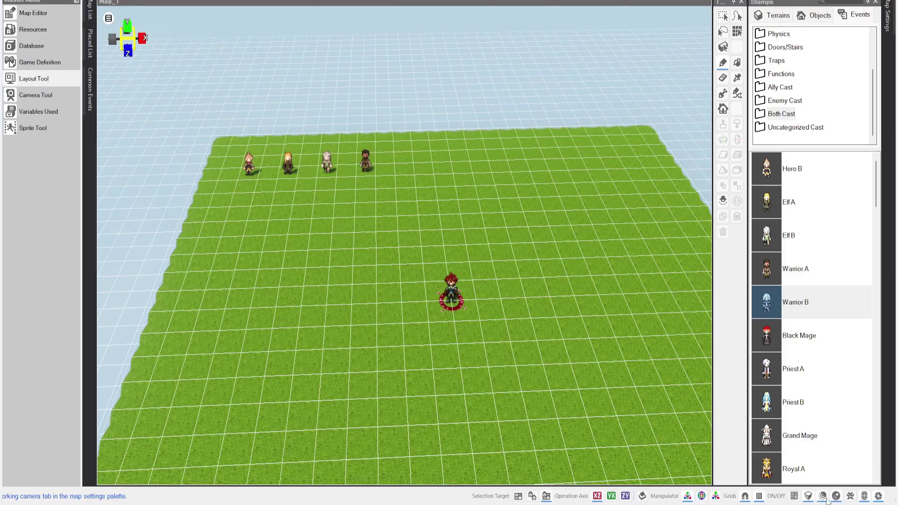
{"action": "left_click", "coordinate": [89, 91]}
{"action": "left_click", "coordinate": [132, 55]}
{"action": "double_click", "coordinate": [132, 55]}
{"action": "left_click", "coordinate": [302, 57]}
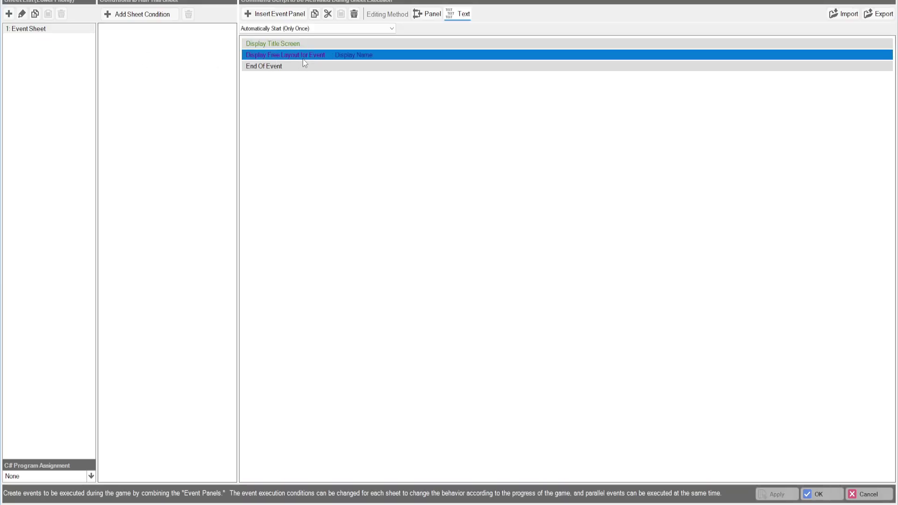
{"action": "key", "text": "Delete"}
{"action": "left_click", "coordinate": [819, 494]}
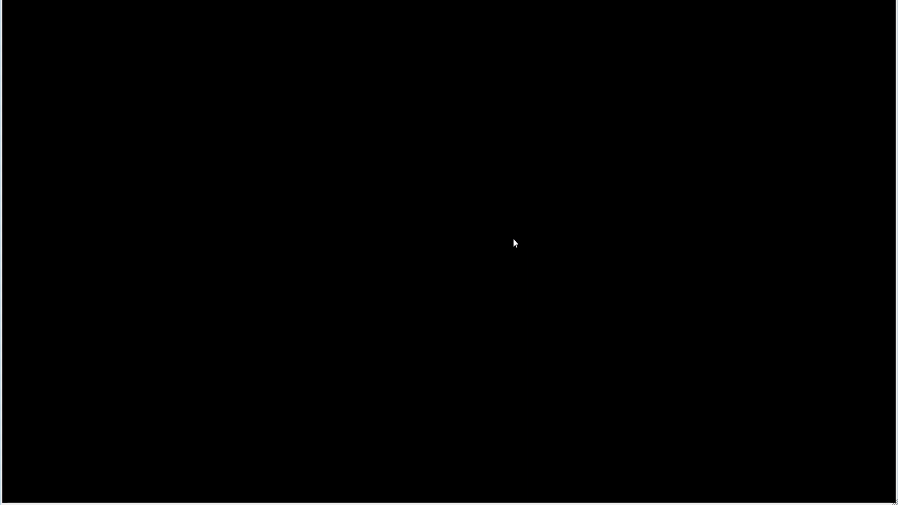
Start the test play and walk the hero to the first character in the row to check the speech bubble.
{"action": "key", "text": "Return"}
{"action": "key", "text": "Up"}
{"action": "key", "text": "Up"}
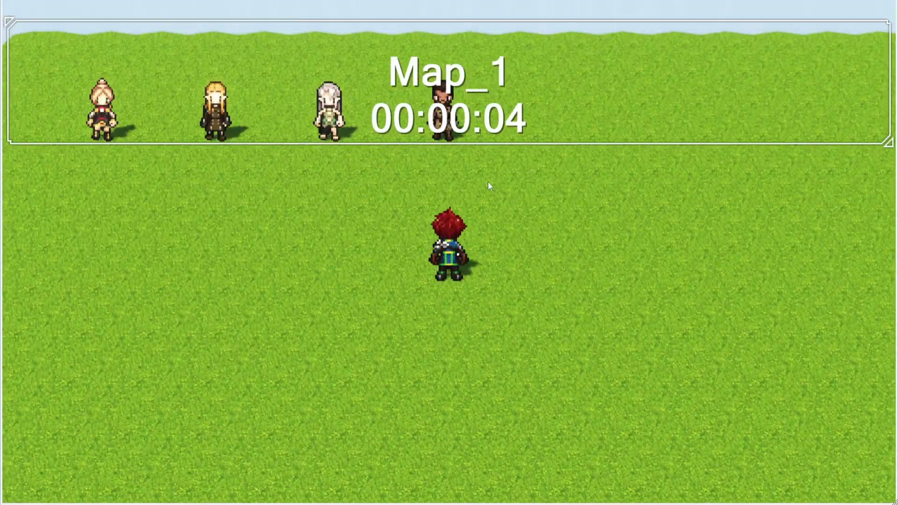
{"action": "key", "text": "Up"}
{"action": "key", "text": "Left"}
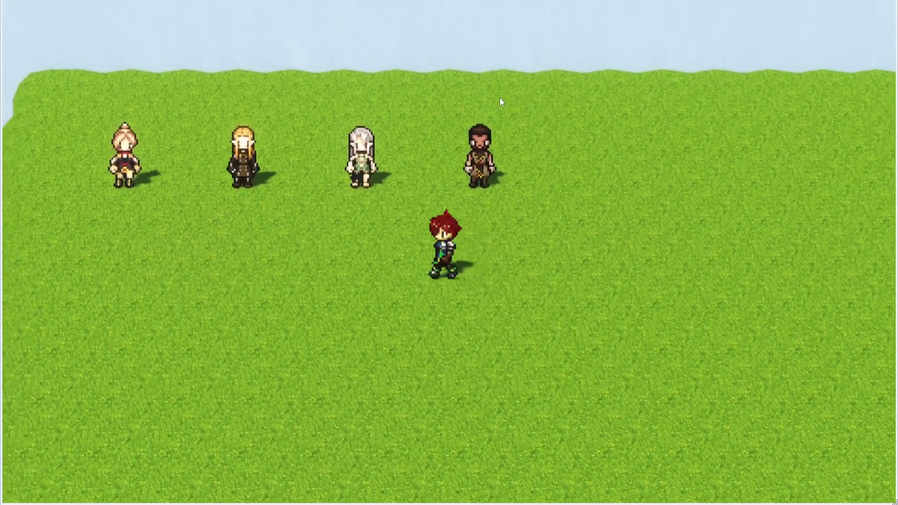
{"action": "key", "text": "Up"}
{"action": "key", "text": "Return"}
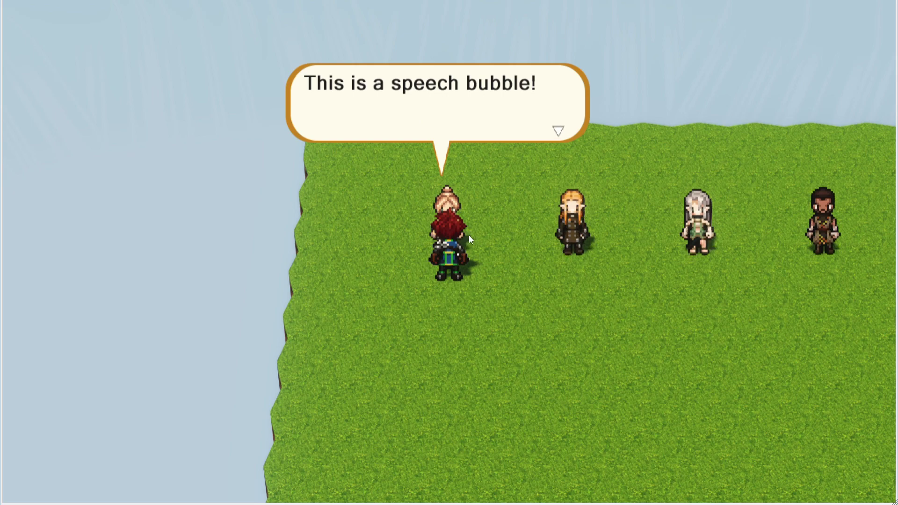
Talk to the two elf characters to check the message window and cast images, and return to the Conversation layout.
{"action": "left_click", "coordinate": [450, 235]}
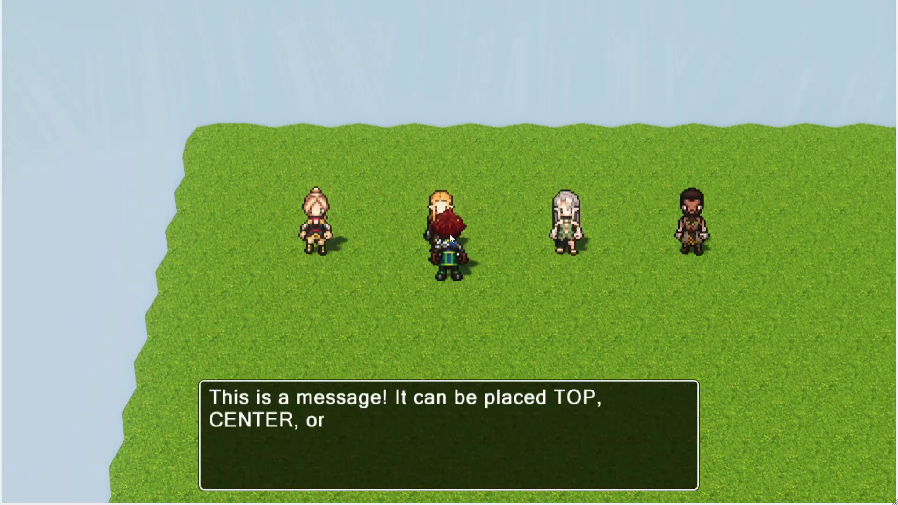
{"action": "left_click", "coordinate": [462, 464]}
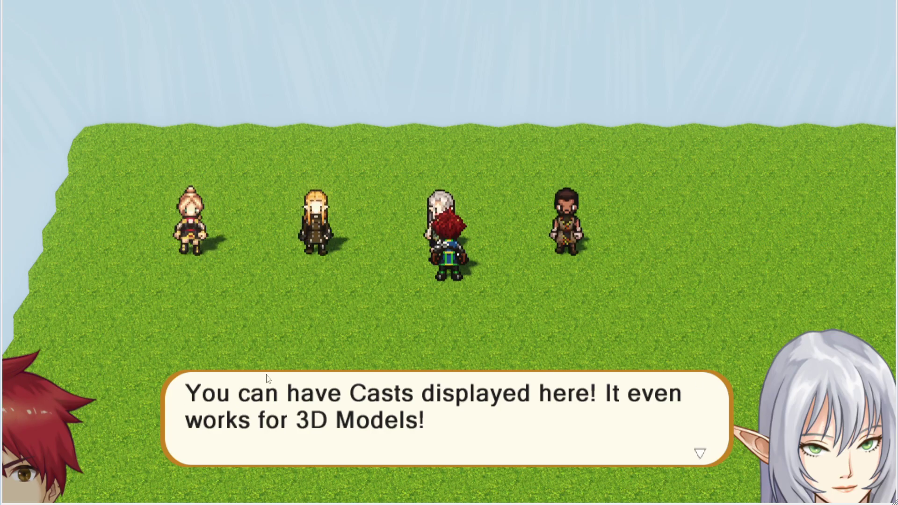
{"action": "left_click", "coordinate": [749, 448]}
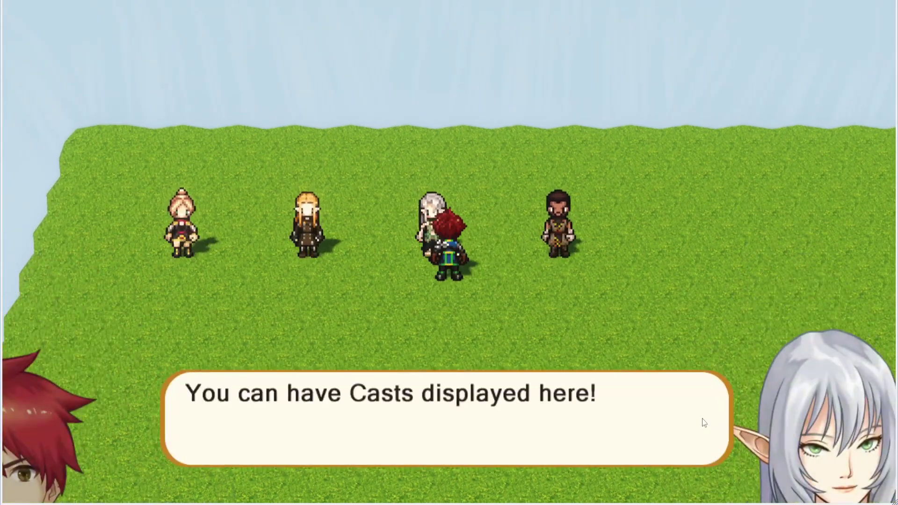
{"action": "left_click", "coordinate": [703, 418]}
{"action": "left_click", "coordinate": [656, 394]}
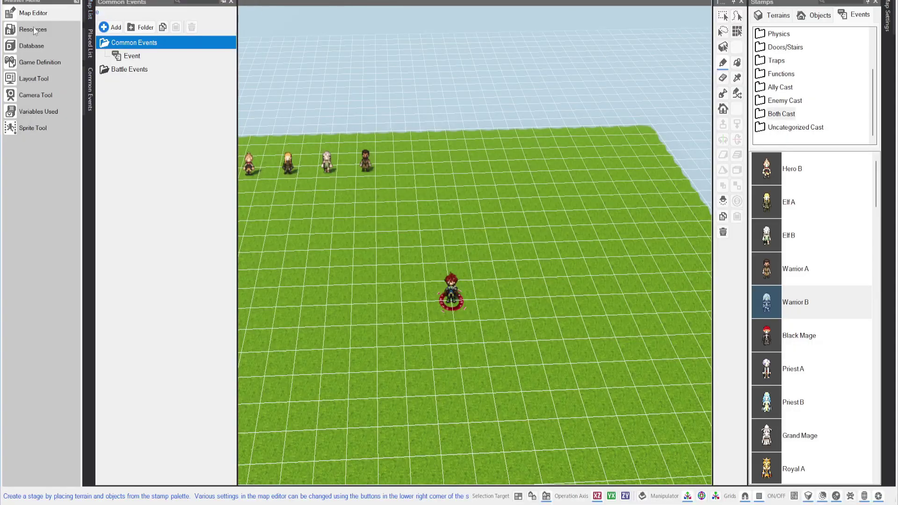
{"action": "left_click", "coordinate": [5, 62]}
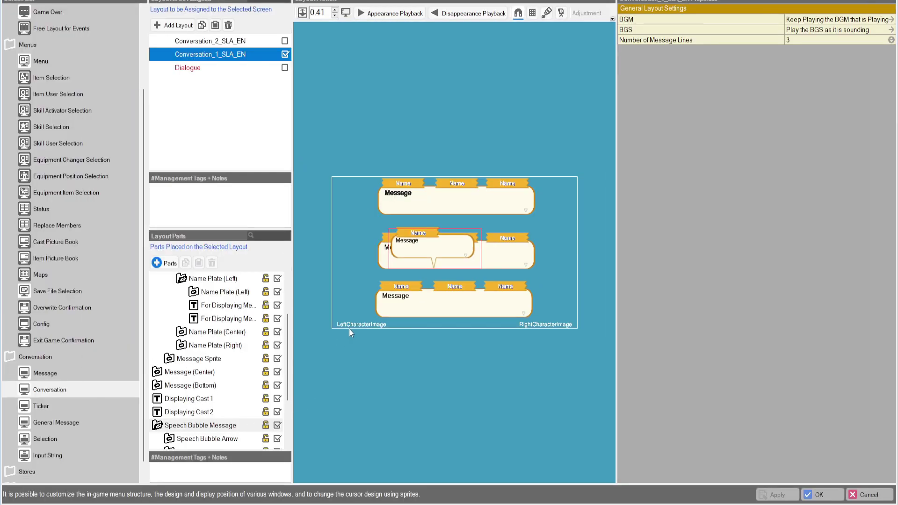
Move the Displaying Cast 1 and Displaying Cast 2 parts inward and upward toward the bottom message window and save the layout changes.
{"action": "left_click", "coordinate": [354, 324]}
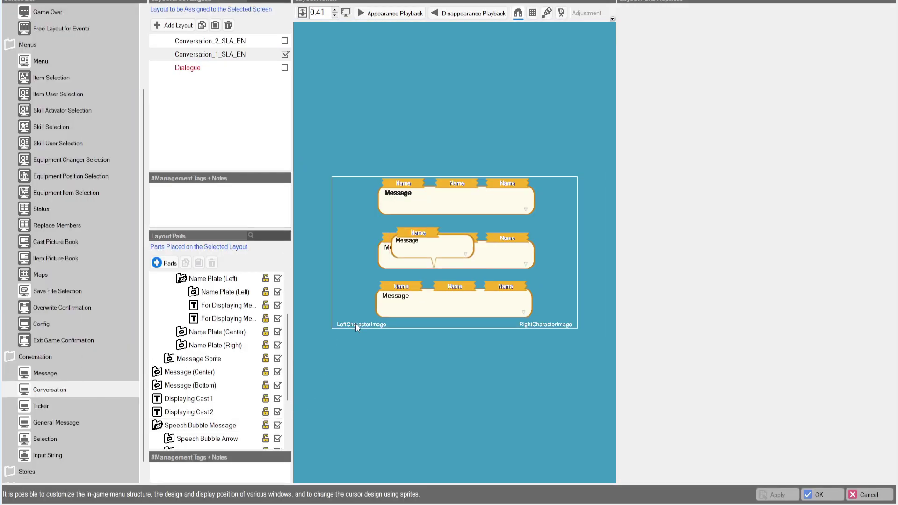
{"action": "scroll", "coordinate": [196, 440], "scroll_direction": "down", "scroll_amount": 2}
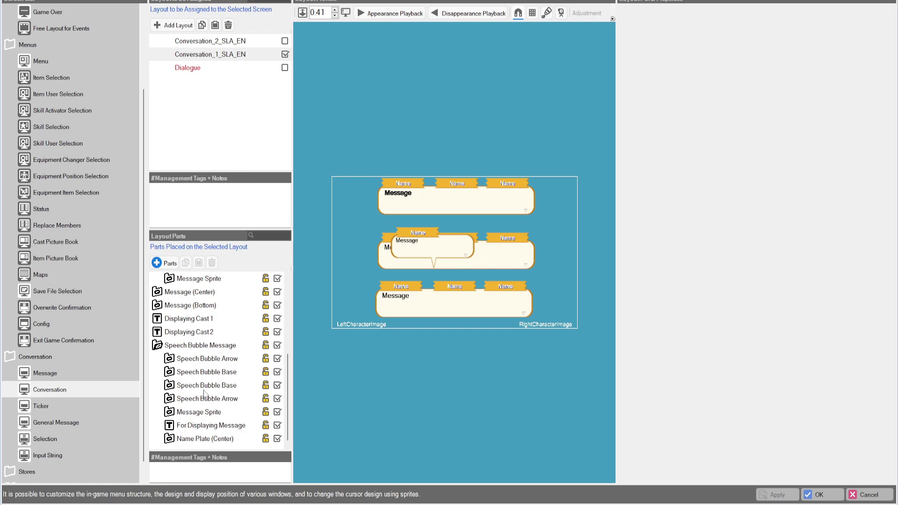
{"action": "left_click", "coordinate": [178, 321]}
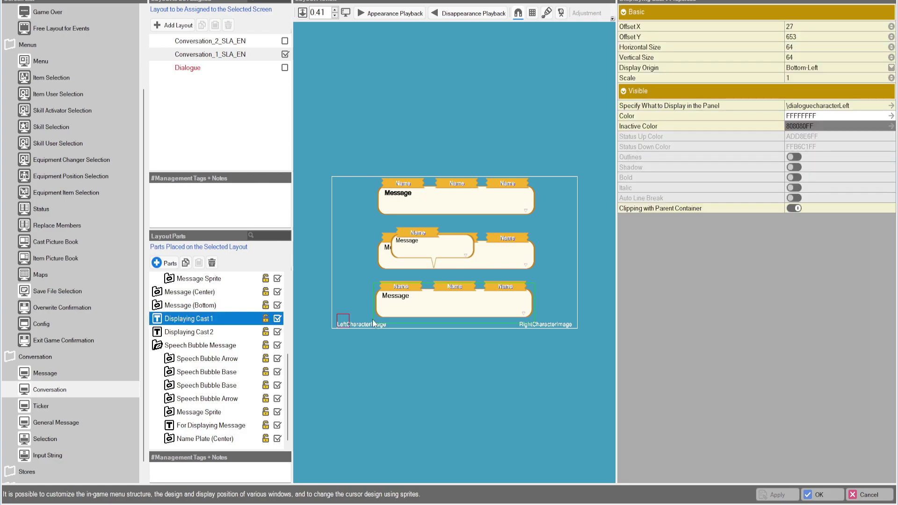
{"action": "left_click_drag", "start_coordinate": [341, 321], "coordinate": [355, 309]}
{"action": "left_click", "coordinate": [174, 333]}
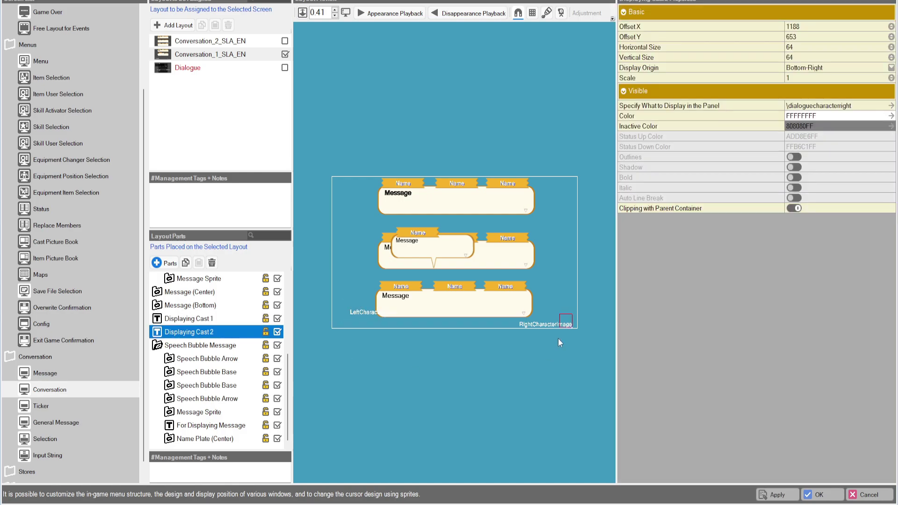
{"action": "left_click_drag", "start_coordinate": [565, 324], "coordinate": [551, 308]}
{"action": "left_click", "coordinate": [822, 495]}
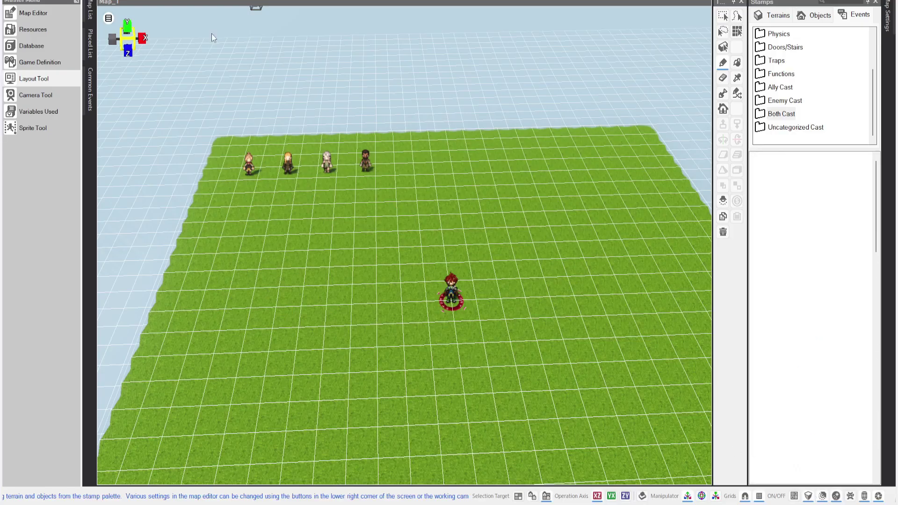
Run the test play, talk to the silver-haired elf to check the cast image placement, and return to the Conversation layout.
{"action": "key", "text": "F5"}
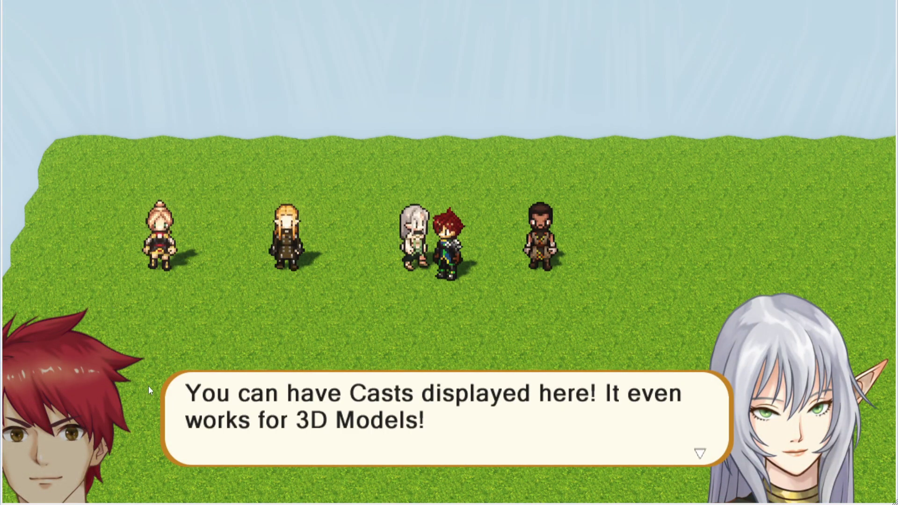
{"action": "key", "text": "Return"}
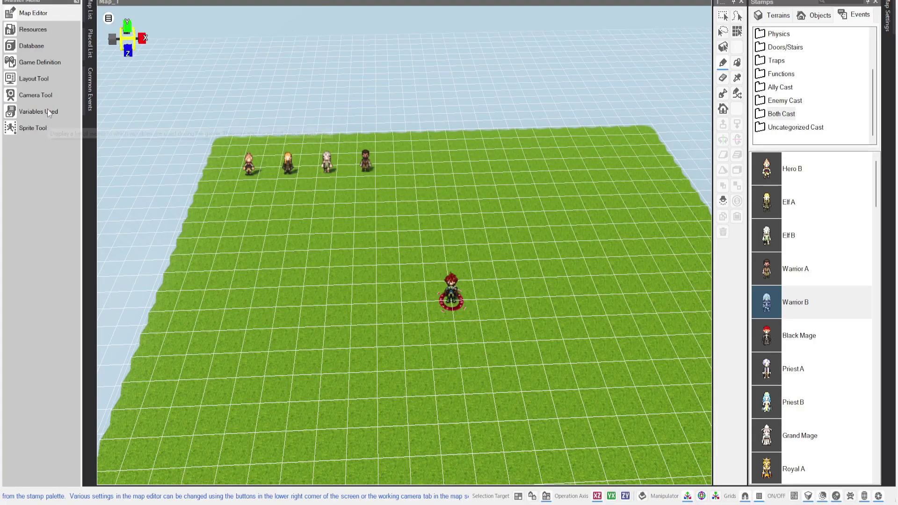
{"action": "left_click", "coordinate": [21, 79]}
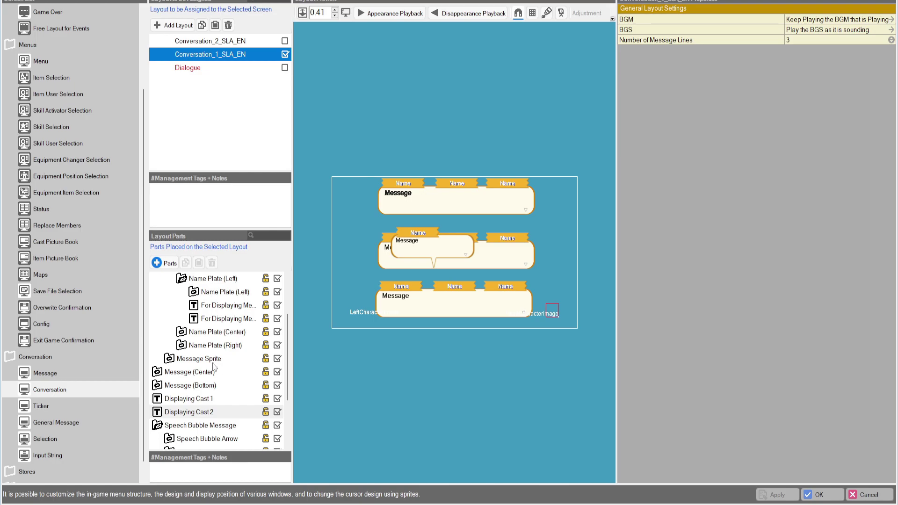
{"action": "scroll", "coordinate": [214, 367], "scroll_direction": "down", "scroll_amount": 2}
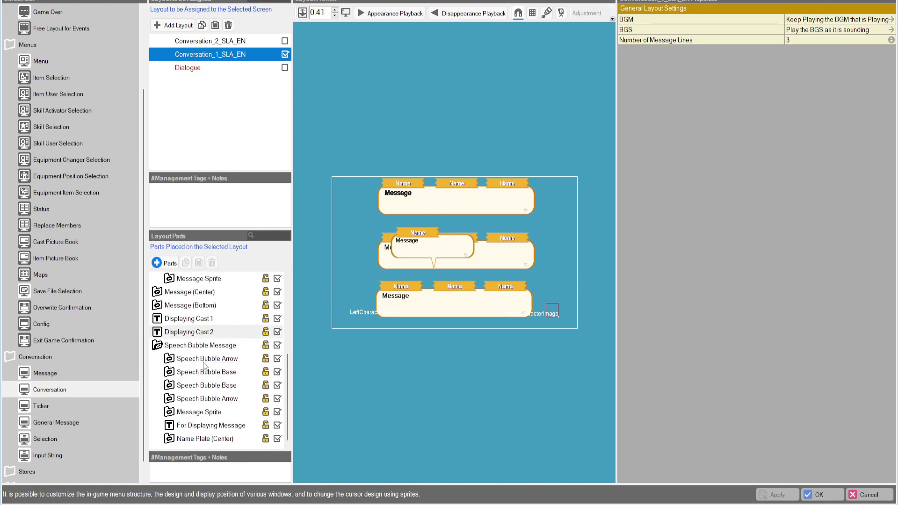
Duplicate the Telop layout of the Ticker screen and assign the copy to the screen.
{"action": "left_click", "coordinate": [41, 407]}
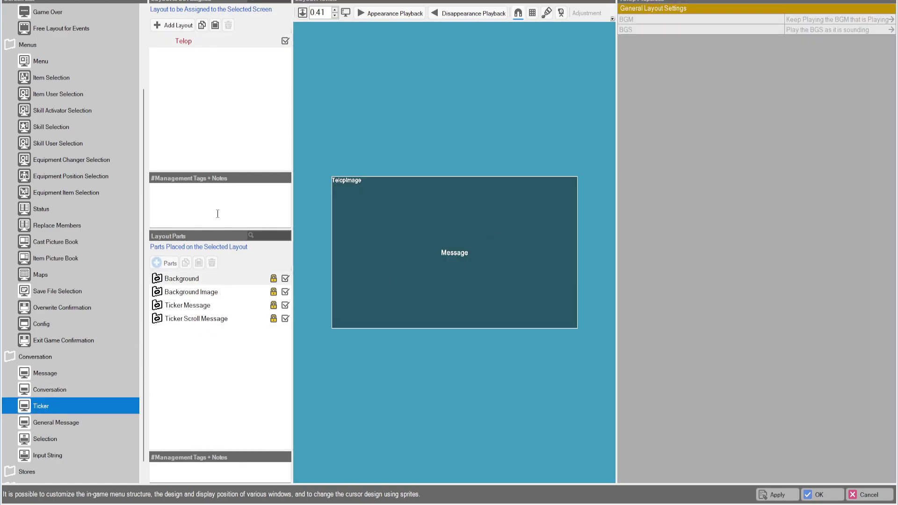
{"action": "left_click", "coordinate": [198, 42]}
{"action": "right_click", "coordinate": [199, 42]}
{"action": "left_click", "coordinate": [218, 66]}
{"action": "right_click", "coordinate": [196, 40]}
{"action": "left_click", "coordinate": [227, 68]}
{"action": "left_click", "coordinate": [195, 55]}
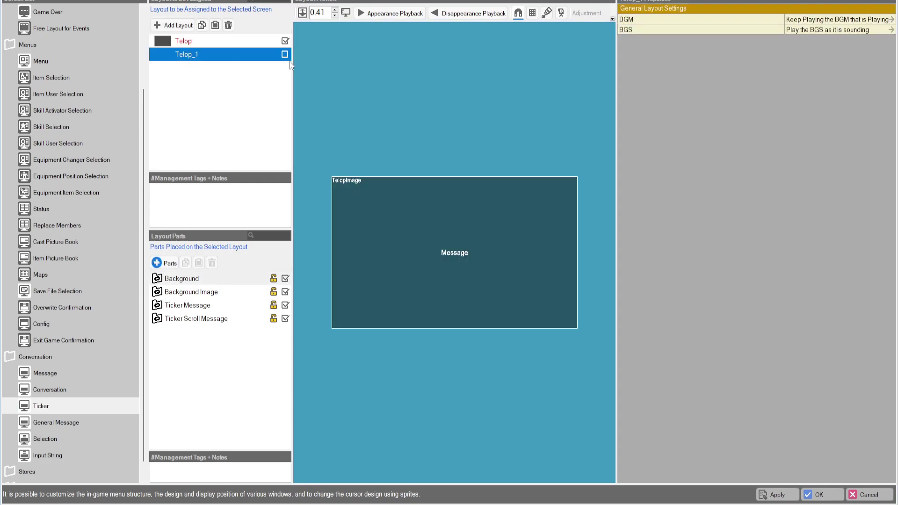
Examine the properties of the Background Image, Ticker Message and Ticker Scroll Message parts, including the scroll message's text part.
{"action": "left_click", "coordinate": [207, 293]}
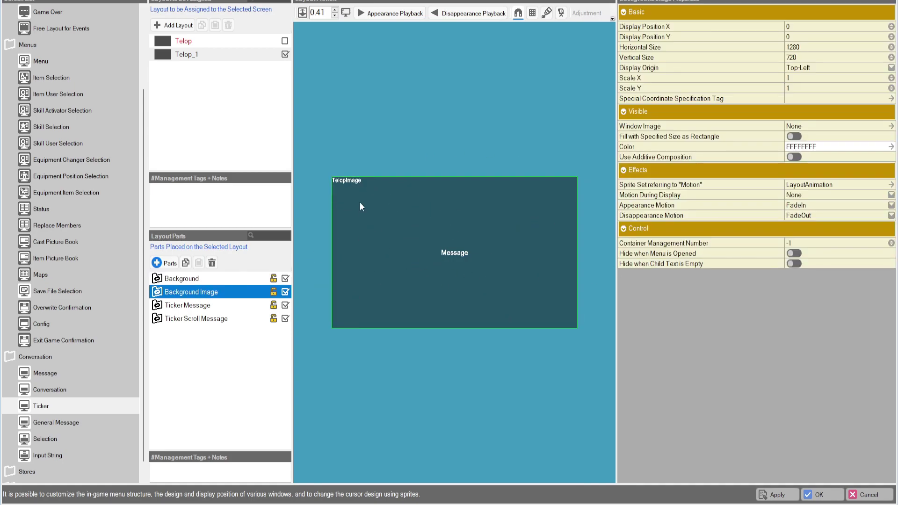
{"action": "left_click", "coordinate": [194, 307]}
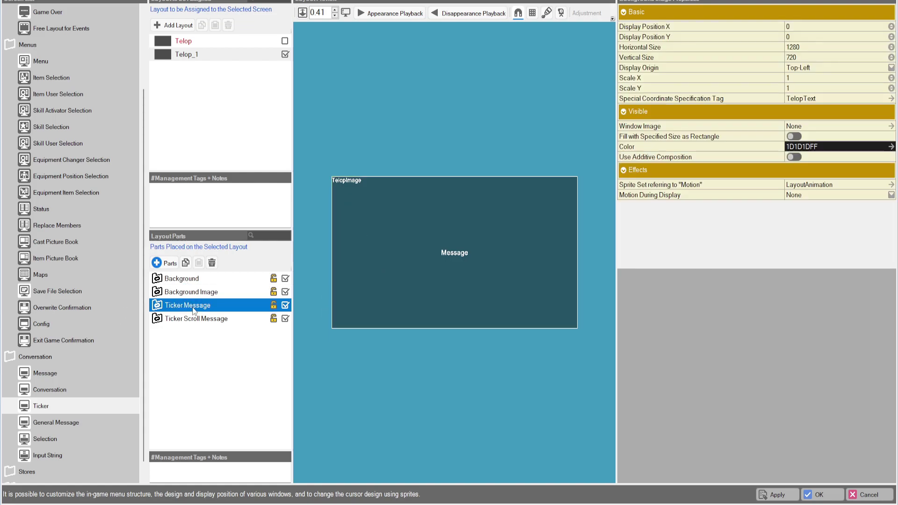
{"action": "left_click", "coordinate": [191, 321]}
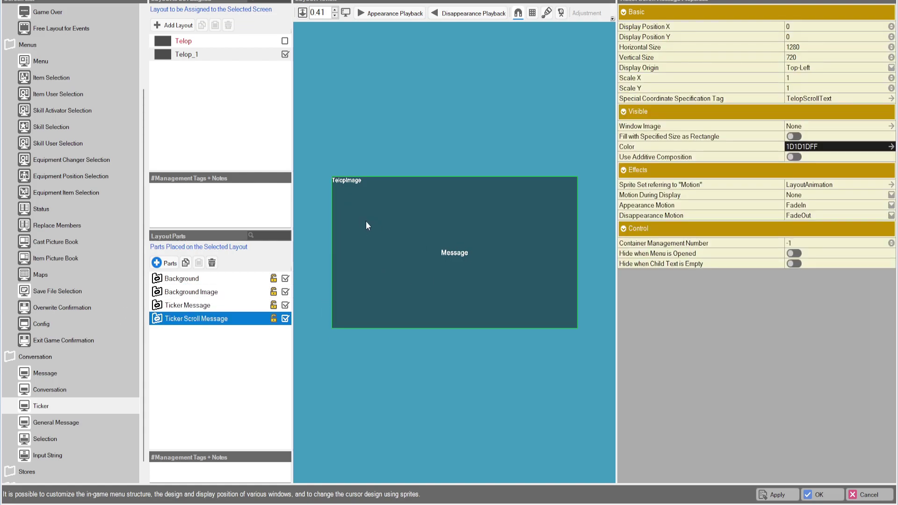
{"action": "left_click", "coordinate": [157, 319]}
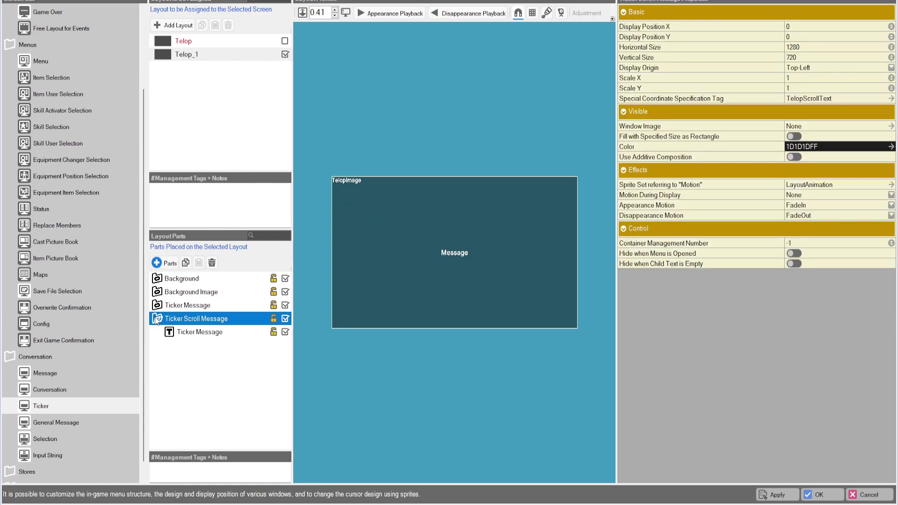
{"action": "left_click", "coordinate": [173, 333]}
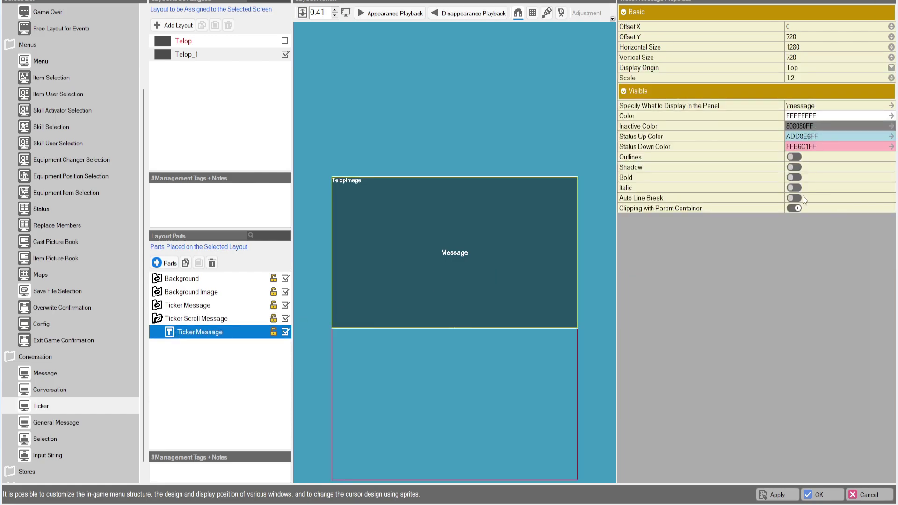
{"action": "left_click", "coordinate": [796, 77]}
{"action": "left_click", "coordinate": [794, 77]}
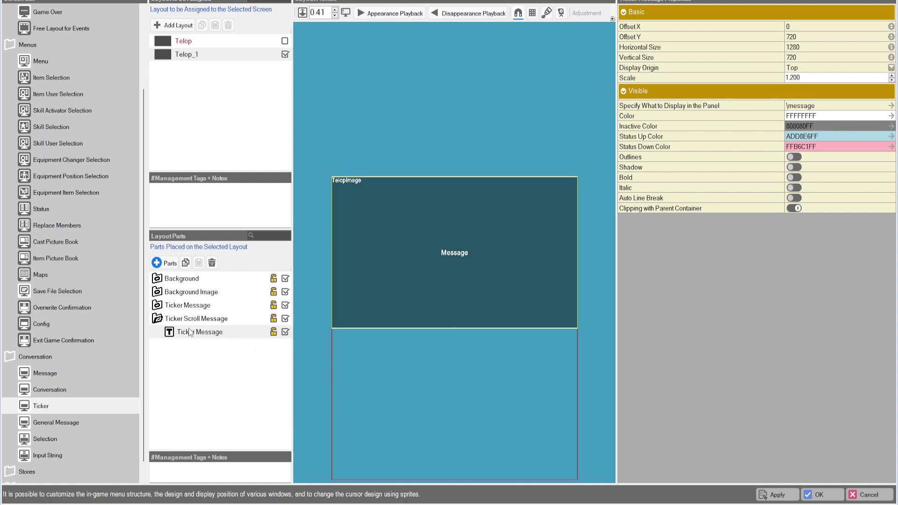
Expand the Ticker Message container and set the scale of its text part to 1.5.
{"action": "left_click", "coordinate": [161, 311]}
{"action": "left_click", "coordinate": [190, 320]}
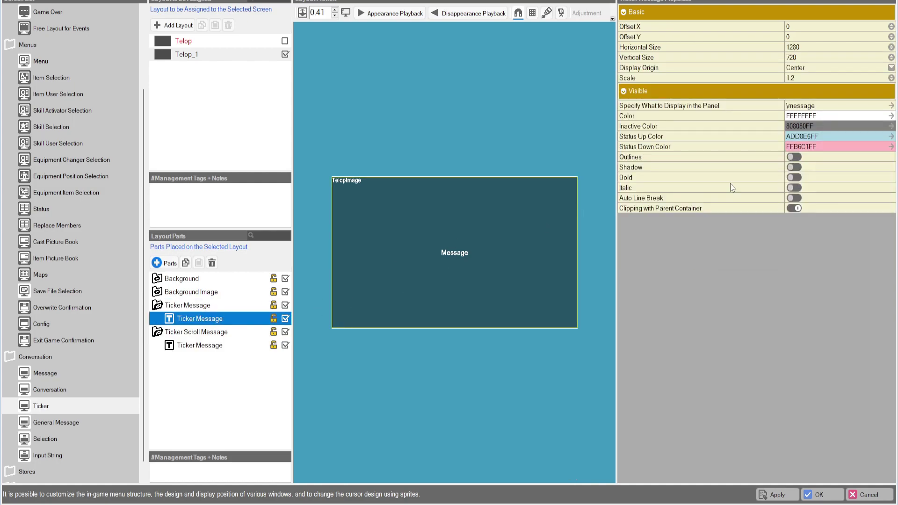
{"action": "left_click", "coordinate": [804, 79]}
{"action": "type", "text": "1.800"}
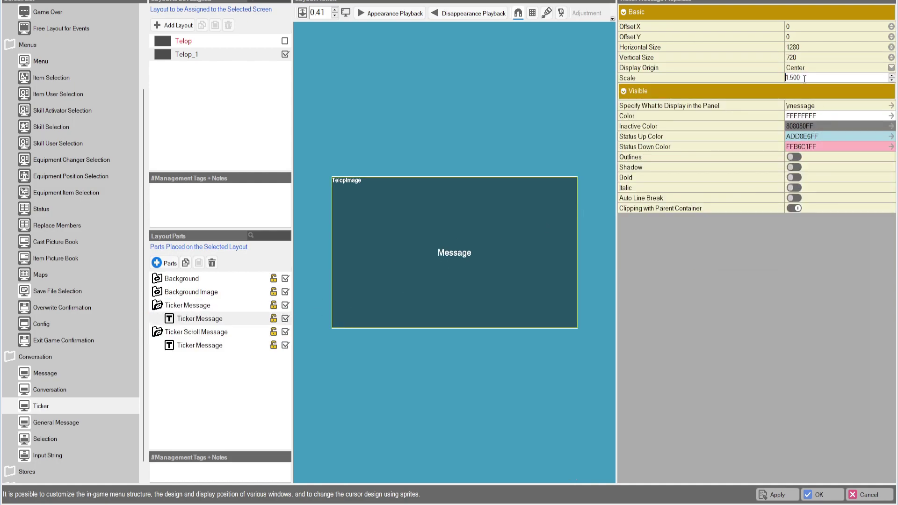
{"action": "scroll", "coordinate": [805, 79], "scroll_direction": "down", "scroll_amount": 3}
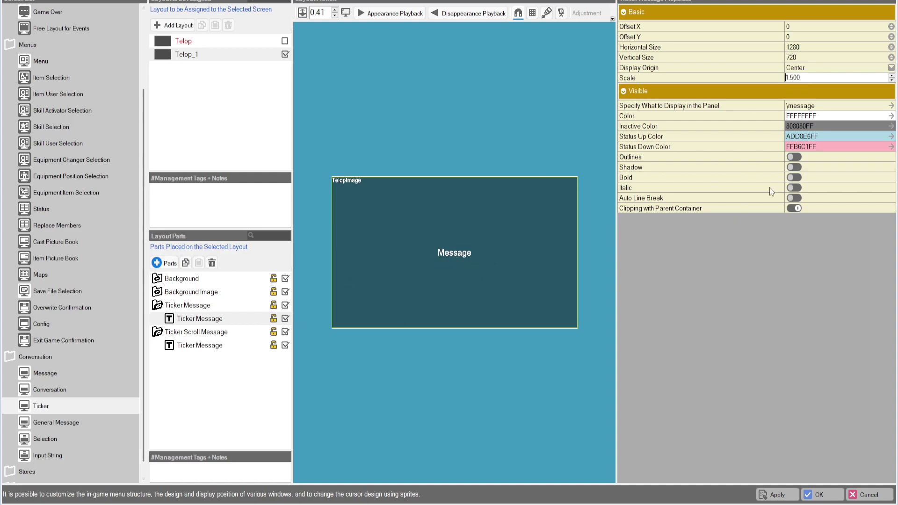
Turn on Bold, Italic, Auto Line Break and Shadow for the Ticker Message text part.
{"action": "left_click", "coordinate": [793, 178]}
{"action": "left_click", "coordinate": [794, 187]}
{"action": "left_click", "coordinate": [797, 198]}
{"action": "left_click", "coordinate": [792, 167]}
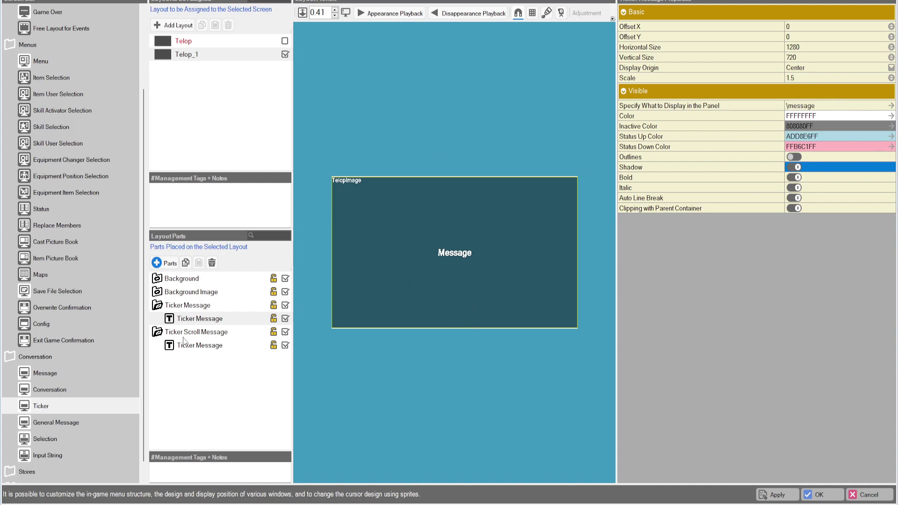
Assign General Message_SLA_EN to the General Message screen and inspect the Shadow part inside its General Message Window.
{"action": "scroll", "coordinate": [43, 433], "scroll_direction": "down", "scroll_amount": 1}
{"action": "left_click", "coordinate": [45, 409]}
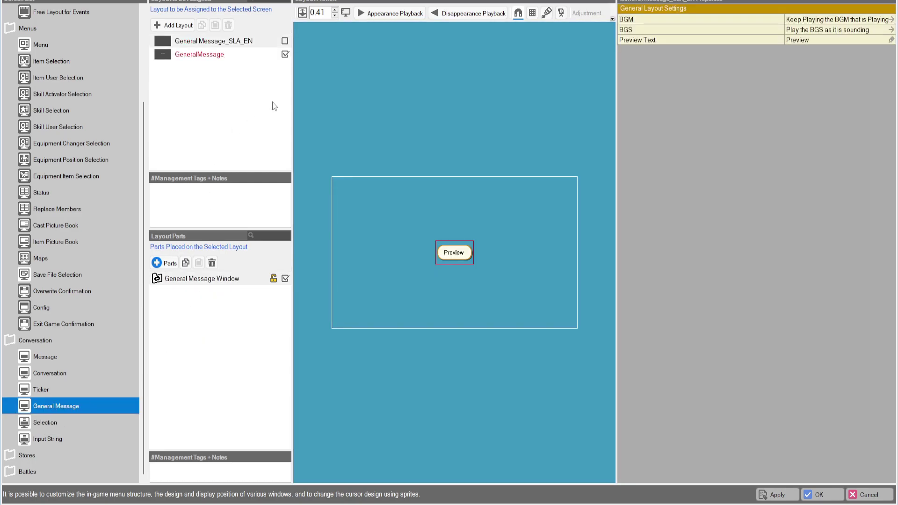
{"action": "left_click", "coordinate": [287, 46]}
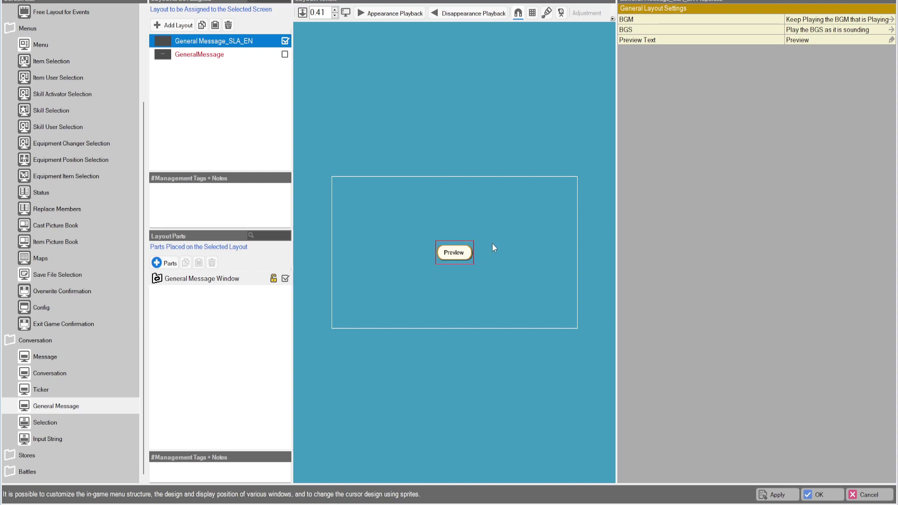
{"action": "left_click", "coordinate": [159, 278]}
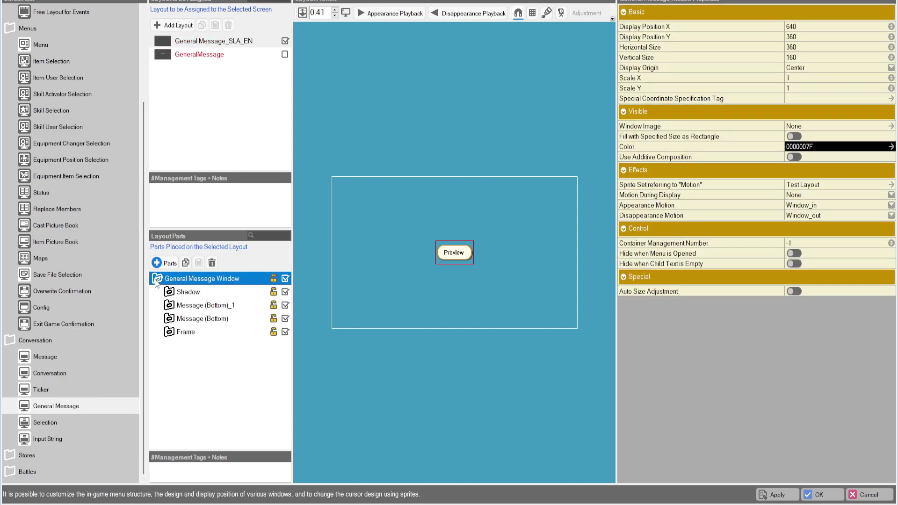
{"action": "left_click", "coordinate": [178, 294]}
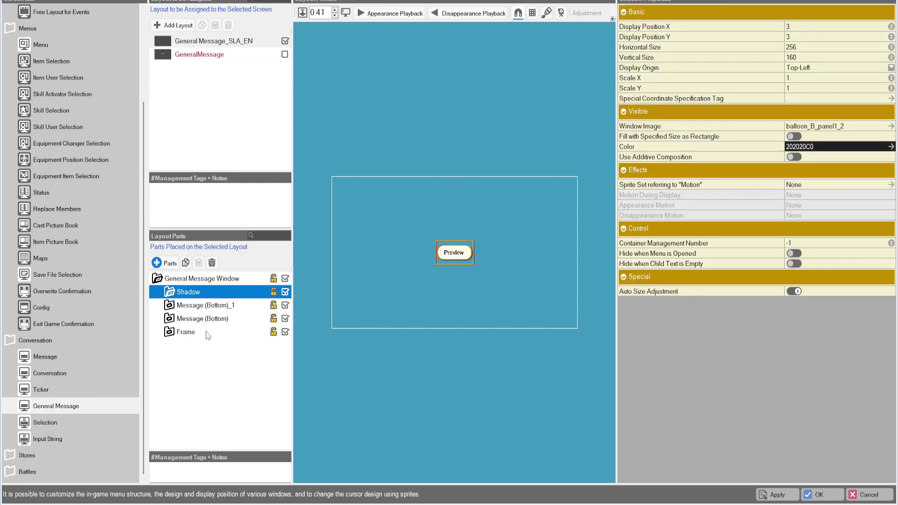
Open the Selection screen's layout and examine the properties of its Center choice window.
{"action": "left_click", "coordinate": [48, 427]}
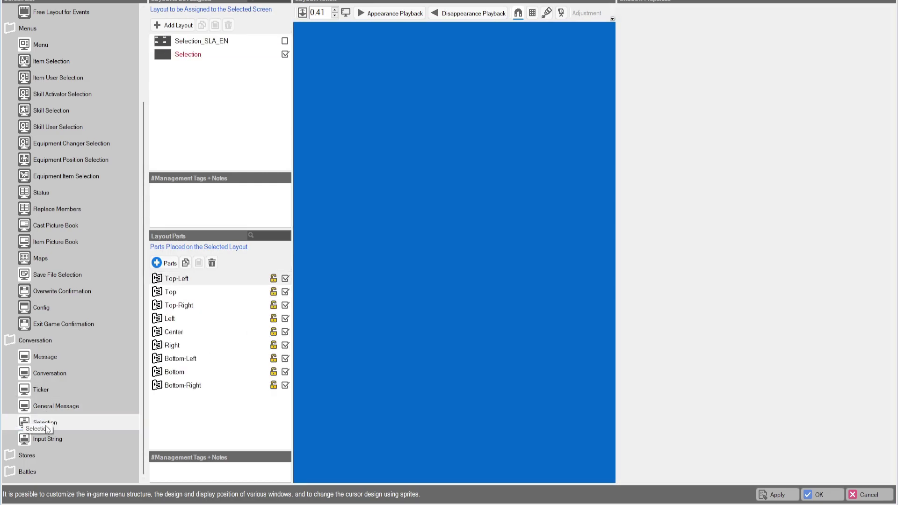
{"action": "middle_click_drag", "start_coordinate": [386, 423], "coordinate": [331, 417]}
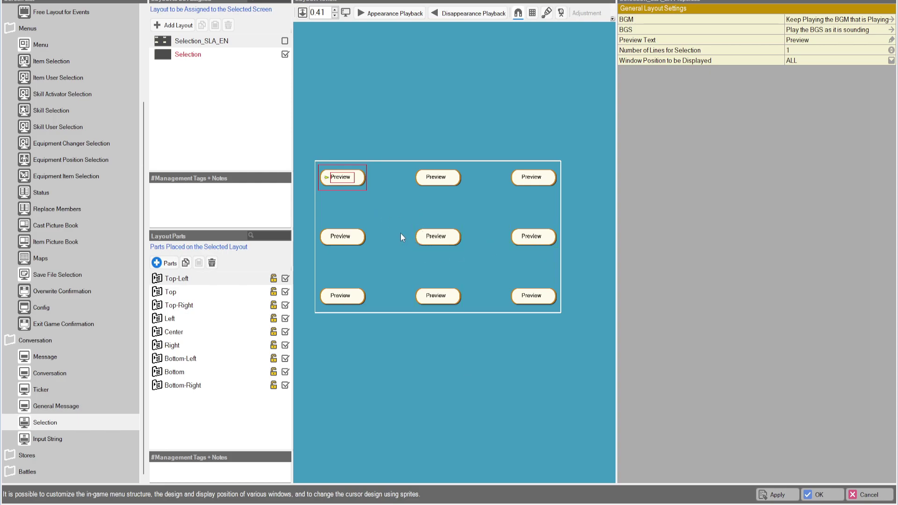
{"action": "left_click", "coordinate": [189, 332]}
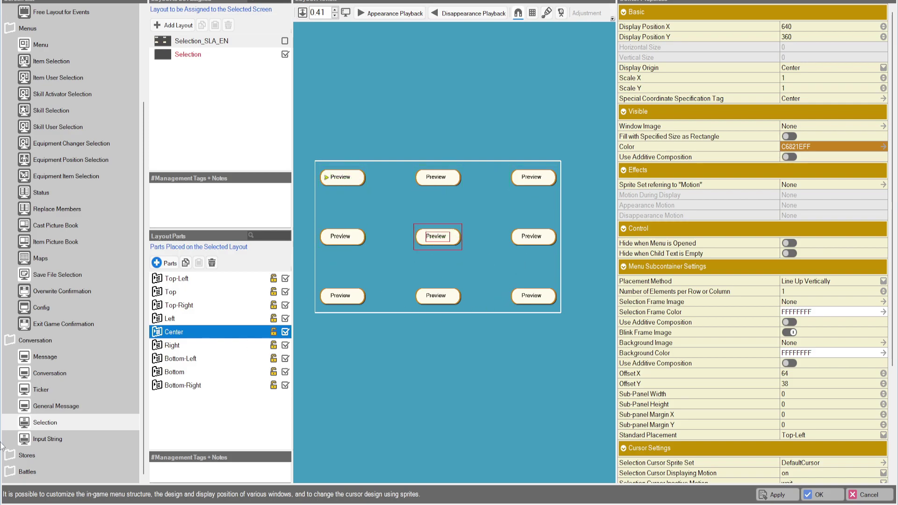
Open the Input String screen's layout and examine its Top, Center and Bottom containers and the Top container's Output Window.
{"action": "left_click", "coordinate": [33, 442]}
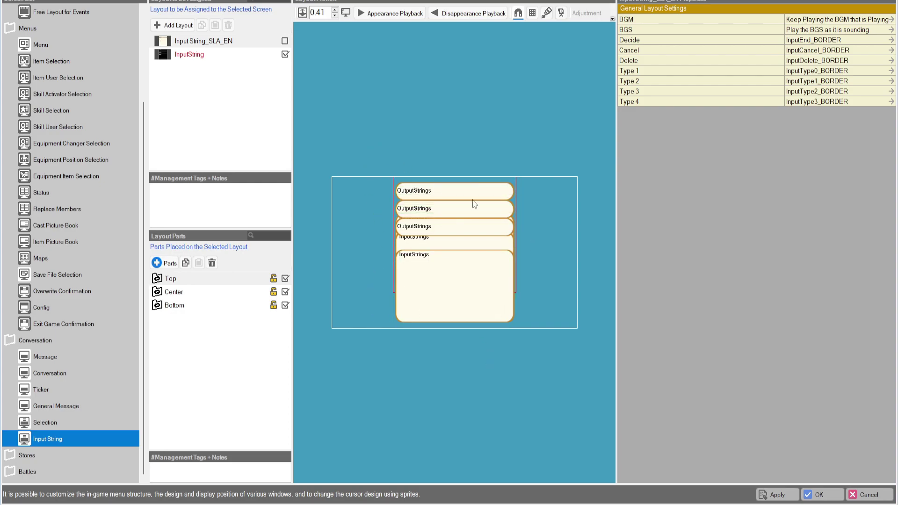
{"action": "left_click", "coordinate": [167, 291]}
{"action": "left_click", "coordinate": [220, 279]}
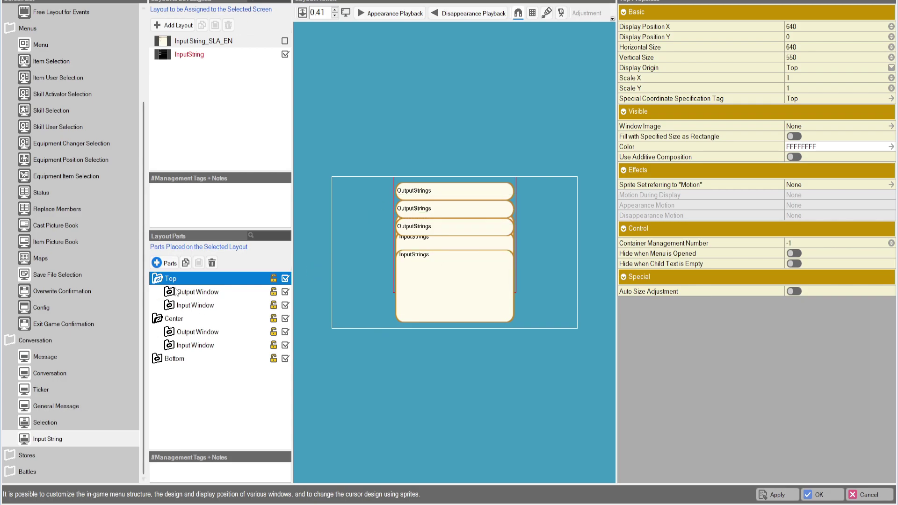
{"action": "left_click", "coordinate": [220, 292]}
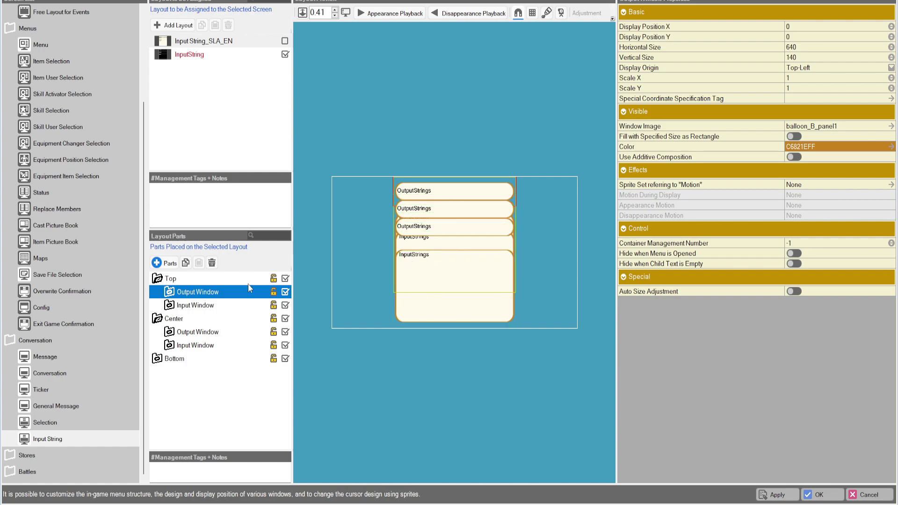
{"action": "left_click", "coordinate": [176, 322]}
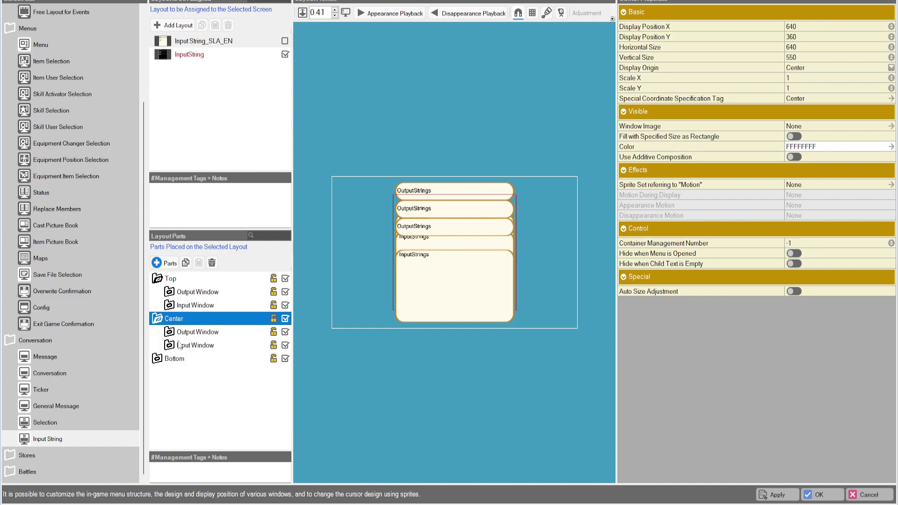
{"action": "left_click", "coordinate": [177, 360]}
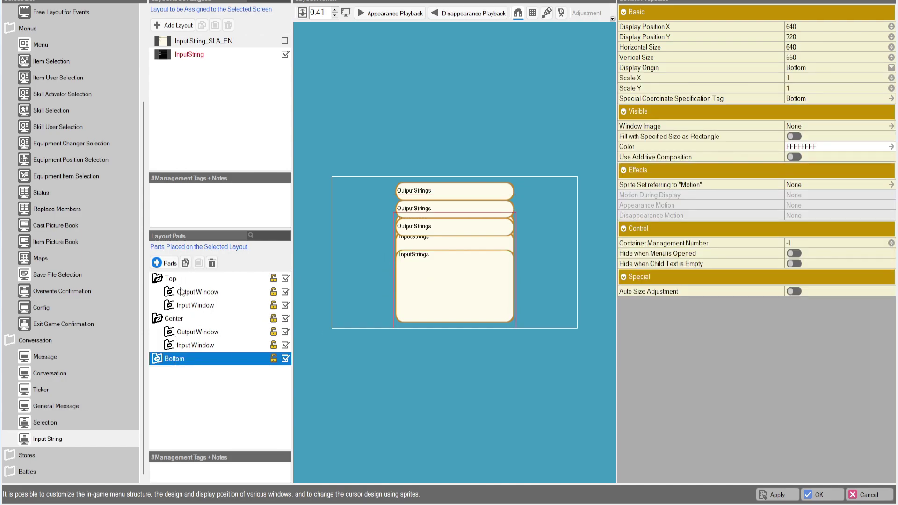
{"action": "left_click", "coordinate": [168, 279]}
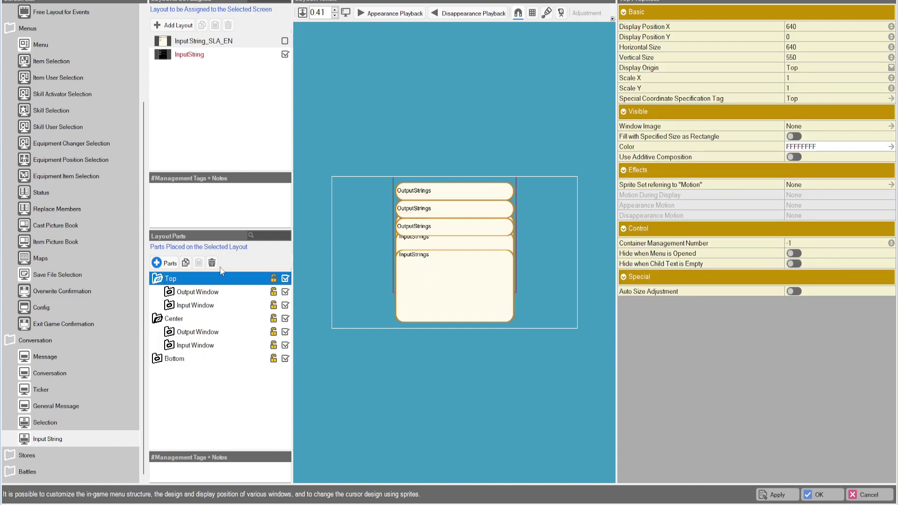
{"action": "left_click", "coordinate": [197, 294]}
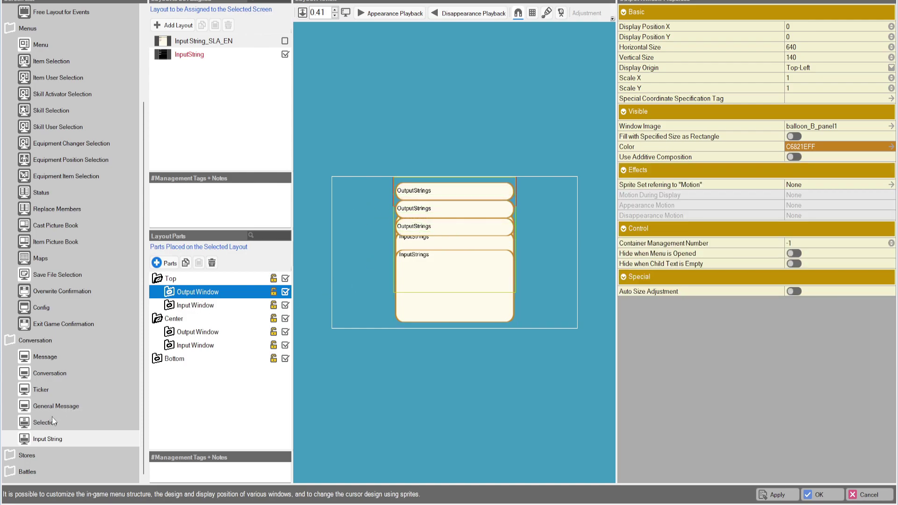
Open the store Selection screen and compare its Store Selection_SLA_EN and ShopSelect layouts.
{"action": "left_click", "coordinate": [28, 456]}
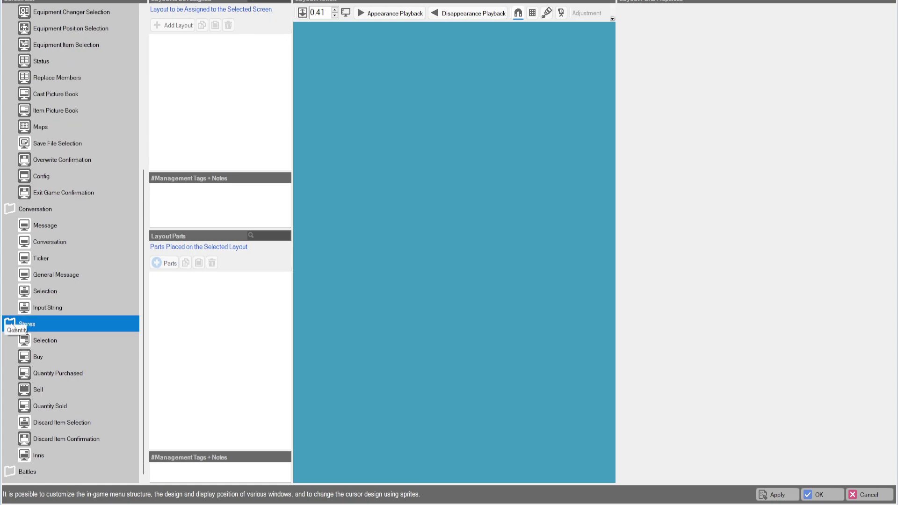
{"action": "left_click", "coordinate": [42, 340]}
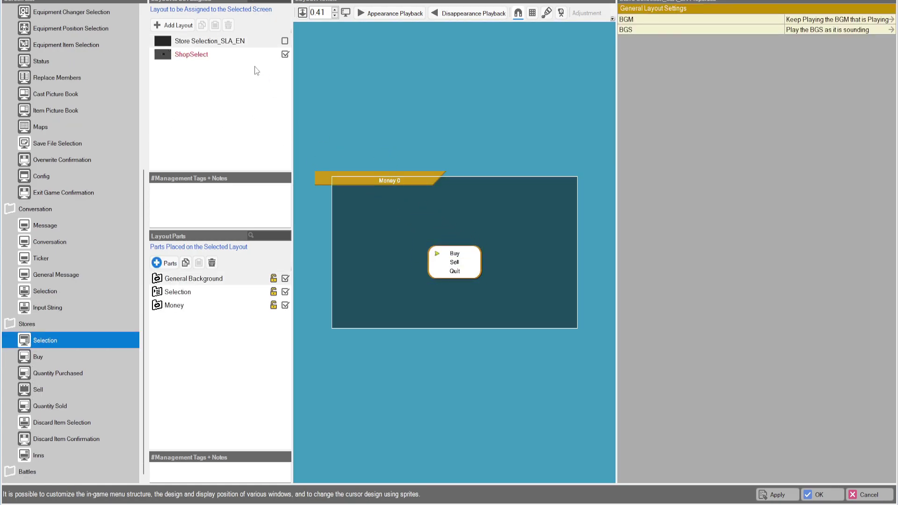
{"action": "left_click", "coordinate": [195, 54]}
{"action": "left_click", "coordinate": [201, 42]}
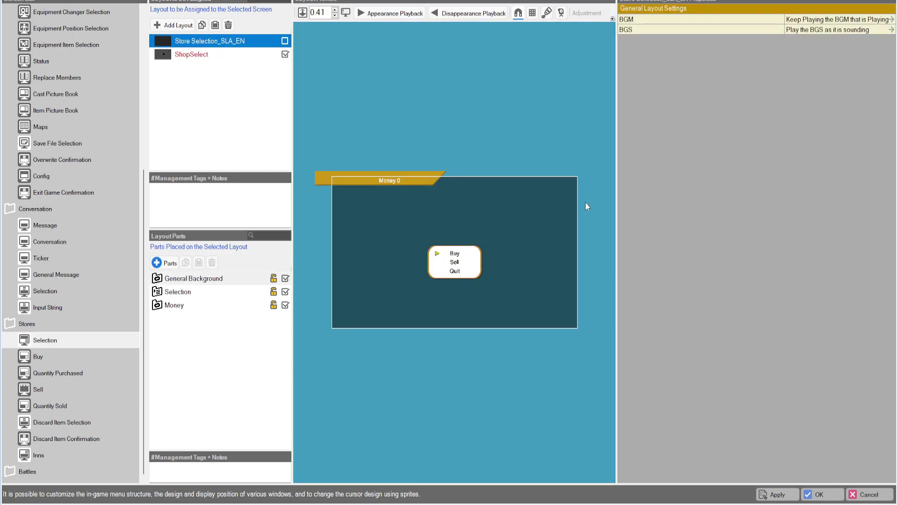
Review the stores' Buy and Quantity Purchased layouts, comparing Quantity Purchased_SLA_EN with ShopBuyQuantity.
{"action": "left_click", "coordinate": [38, 358]}
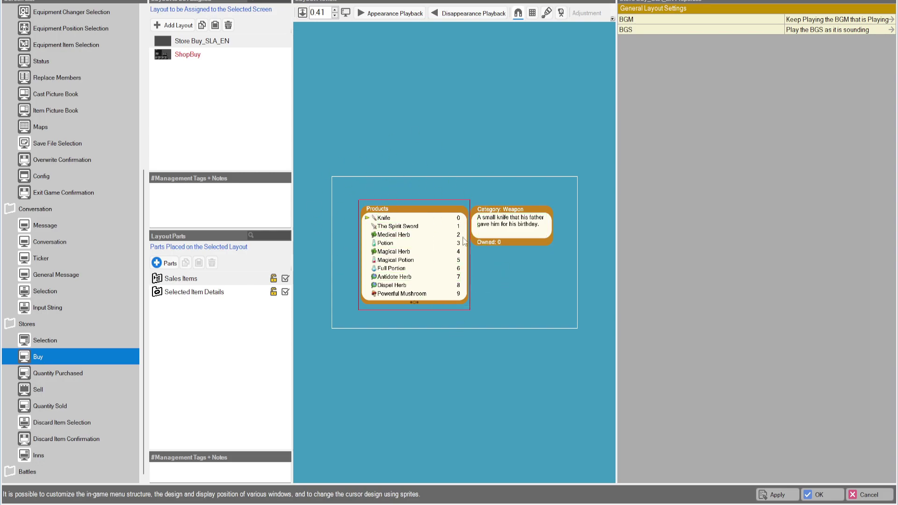
{"action": "left_click", "coordinate": [244, 44]}
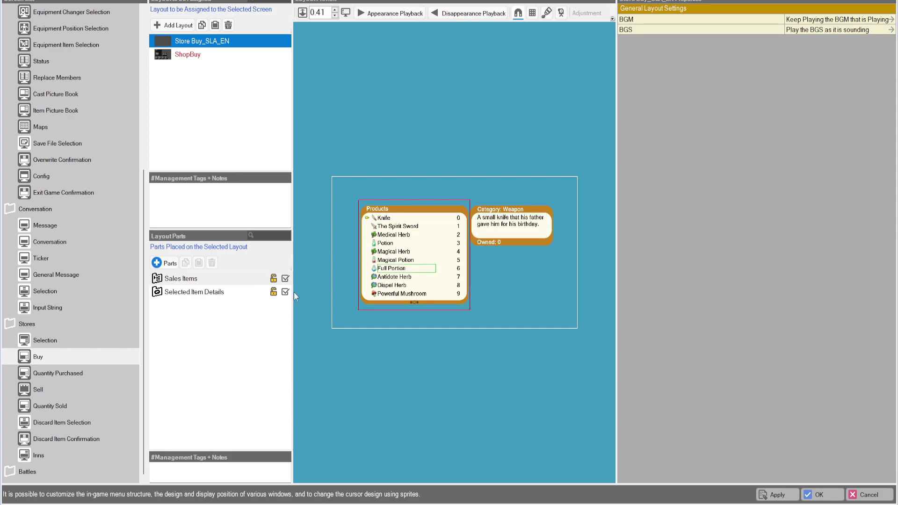
{"action": "left_click", "coordinate": [39, 373]}
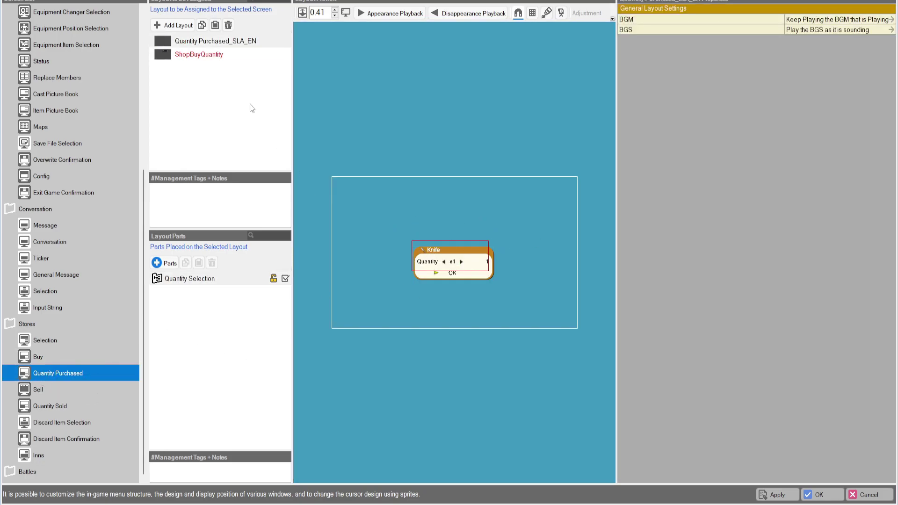
{"action": "left_click", "coordinate": [221, 42]}
{"action": "left_click", "coordinate": [211, 52]}
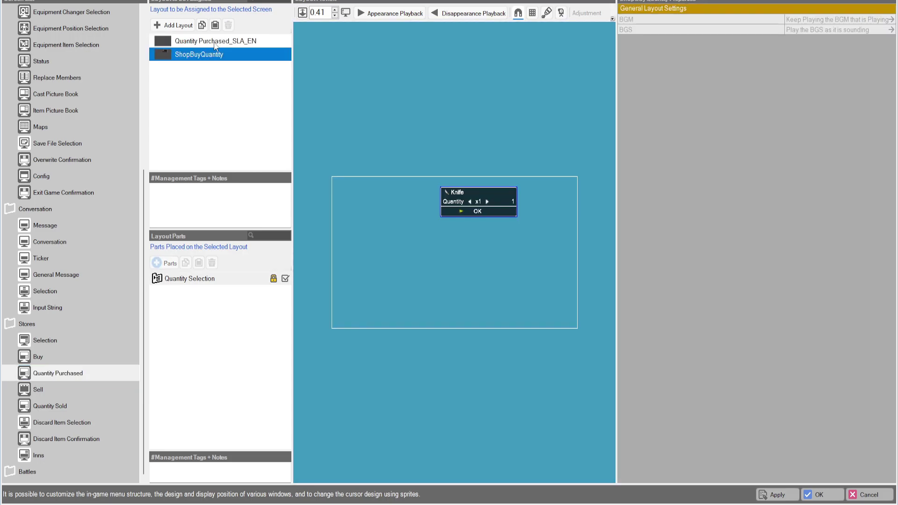
{"action": "left_click", "coordinate": [215, 41]}
Review the Sell, Quantity Sold and discard item screens' layouts, including the properties of the Item Discard Confirmation Window.
{"action": "left_click", "coordinate": [49, 389]}
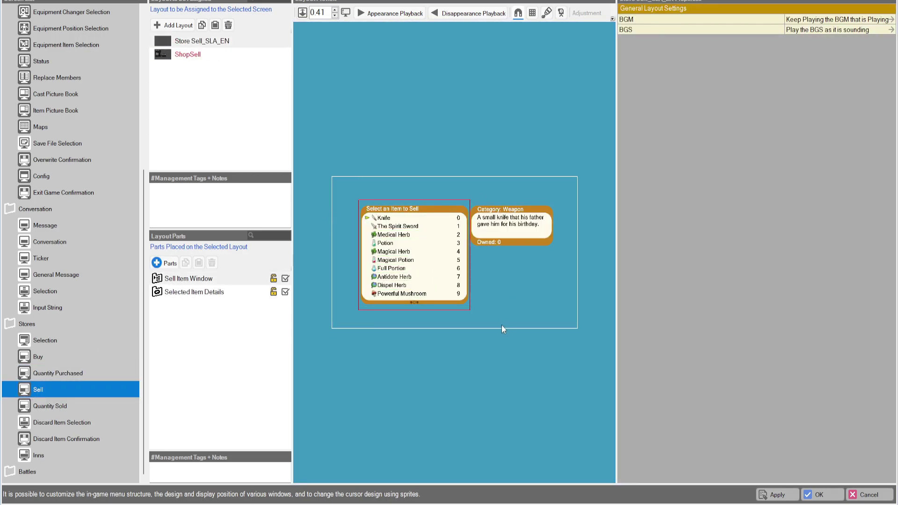
{"action": "left_click", "coordinate": [50, 405]}
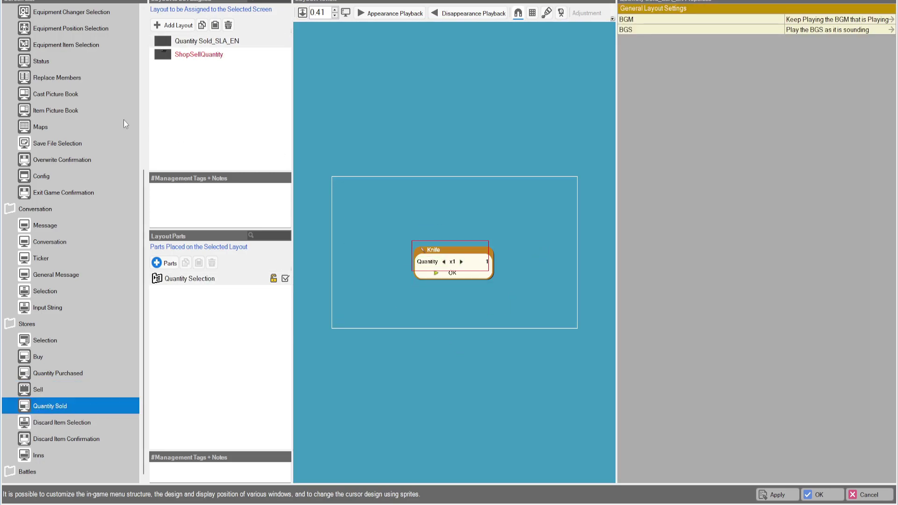
{"action": "left_click", "coordinate": [66, 422]}
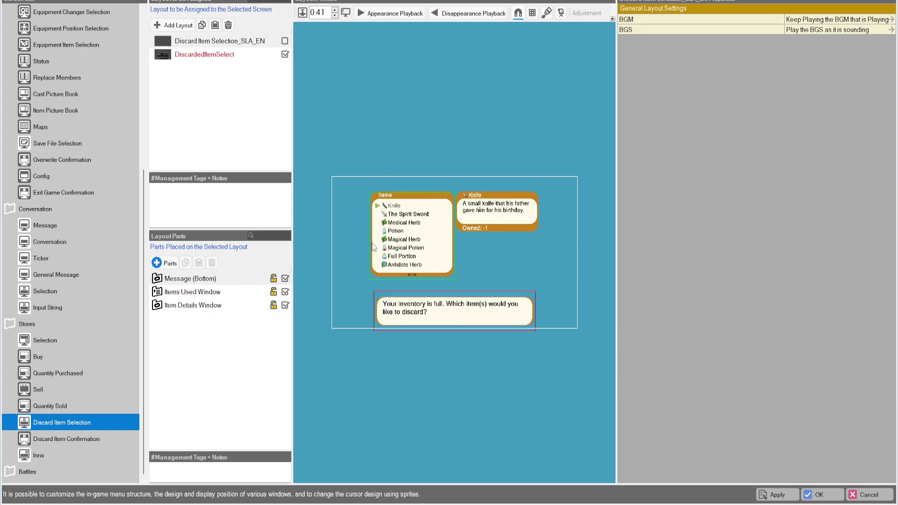
{"action": "left_click", "coordinate": [79, 442]}
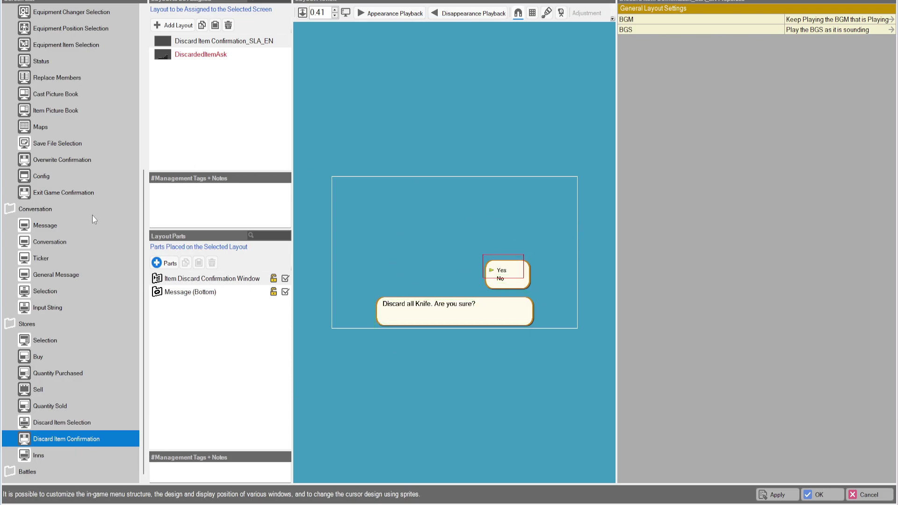
{"action": "left_click", "coordinate": [178, 279]}
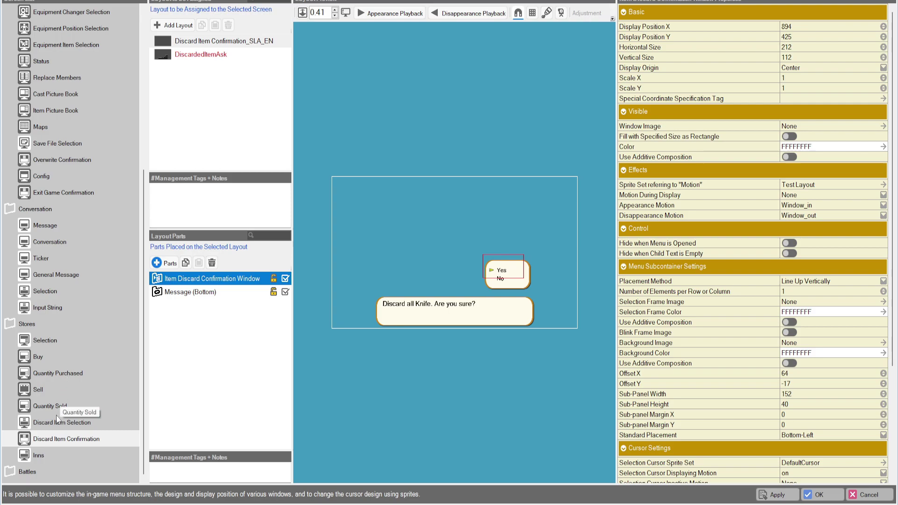
Assign Inn_SLA_EN to the Inns screen and inspect the properties of its Money part.
{"action": "left_click", "coordinate": [39, 456]}
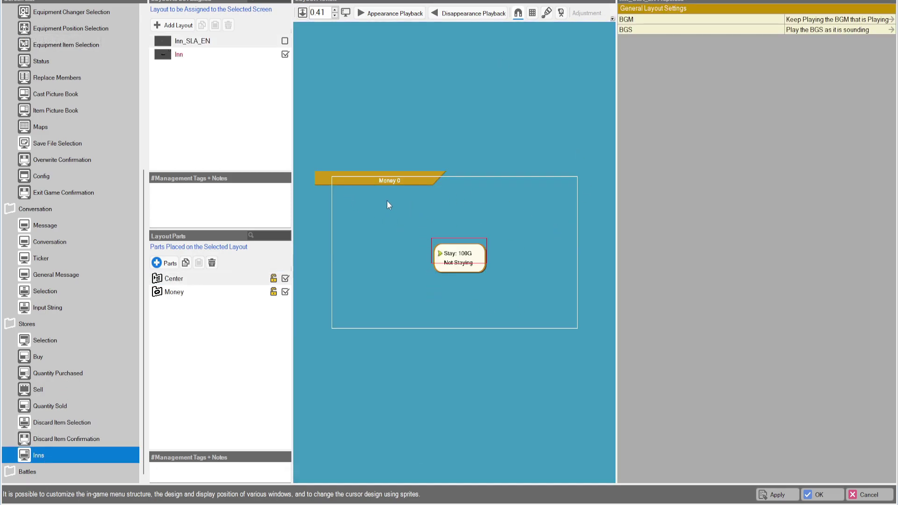
{"action": "left_click", "coordinate": [285, 41]}
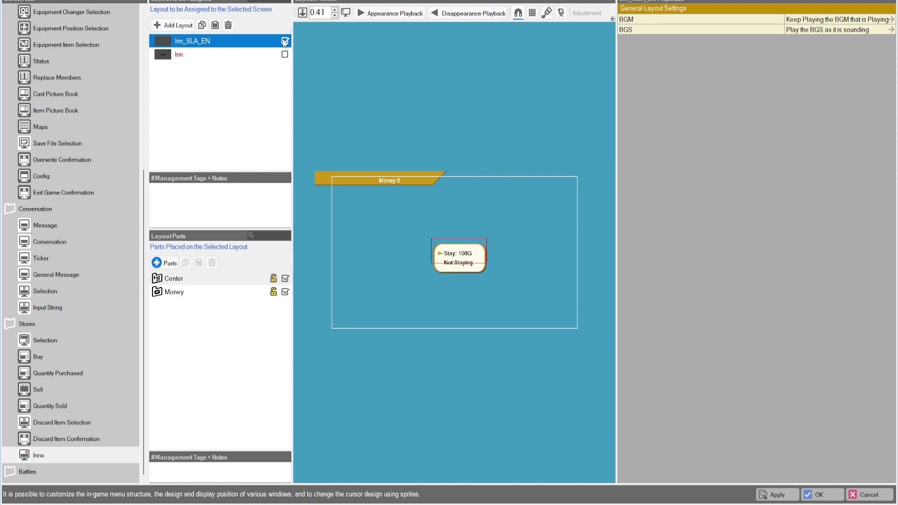
{"action": "left_click", "coordinate": [175, 291]}
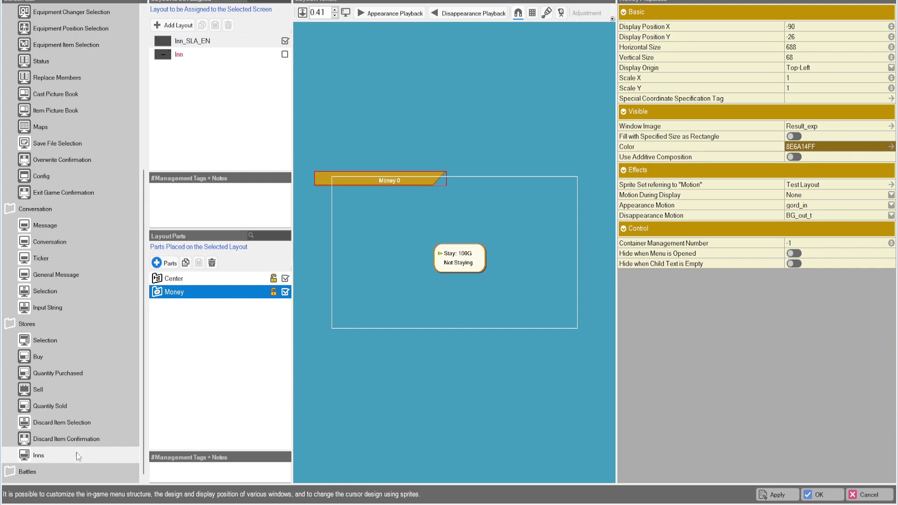
Assign Battle Message_SLA_EN to the Battle Messages screen and inspect its Message text part.
{"action": "left_click", "coordinate": [14, 474]}
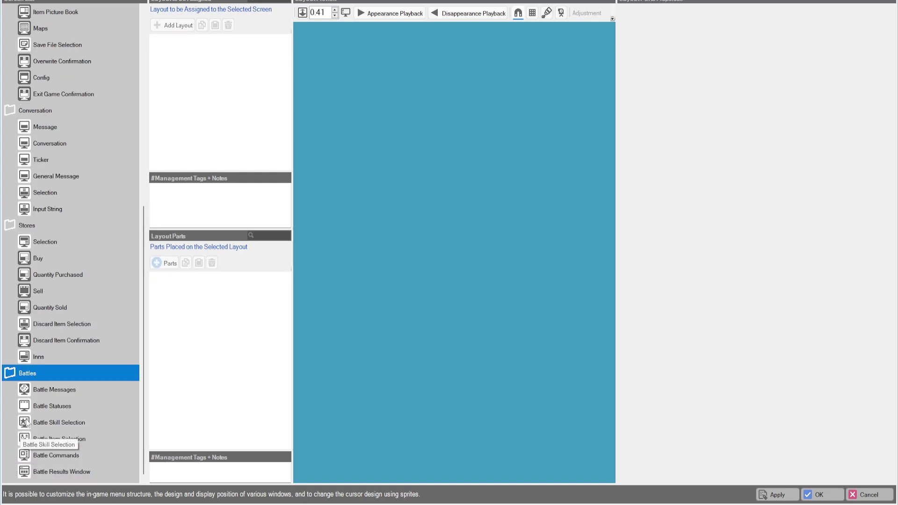
{"action": "left_click", "coordinate": [44, 391]}
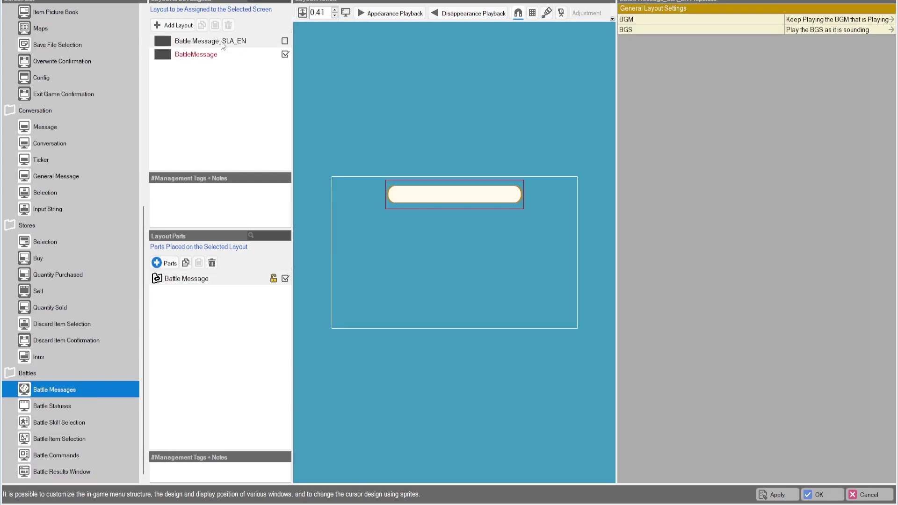
{"action": "left_click", "coordinate": [285, 41]}
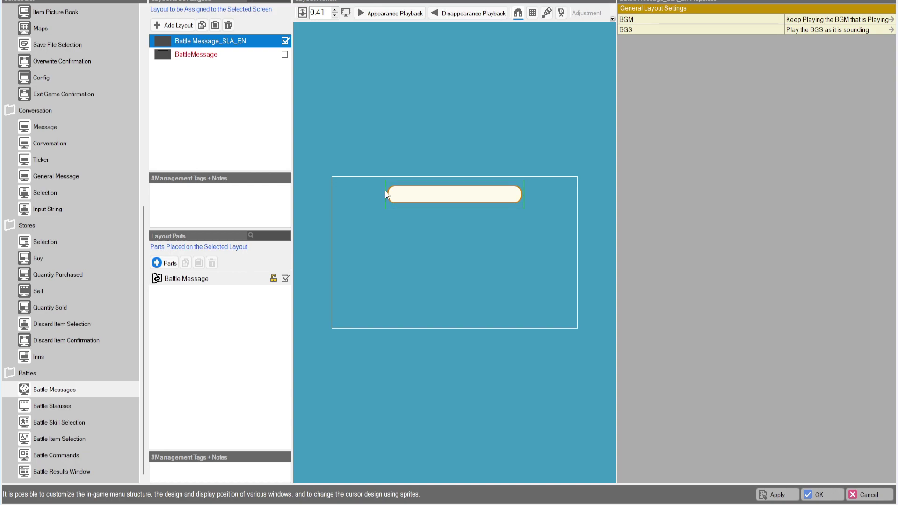
{"action": "left_click", "coordinate": [411, 194]}
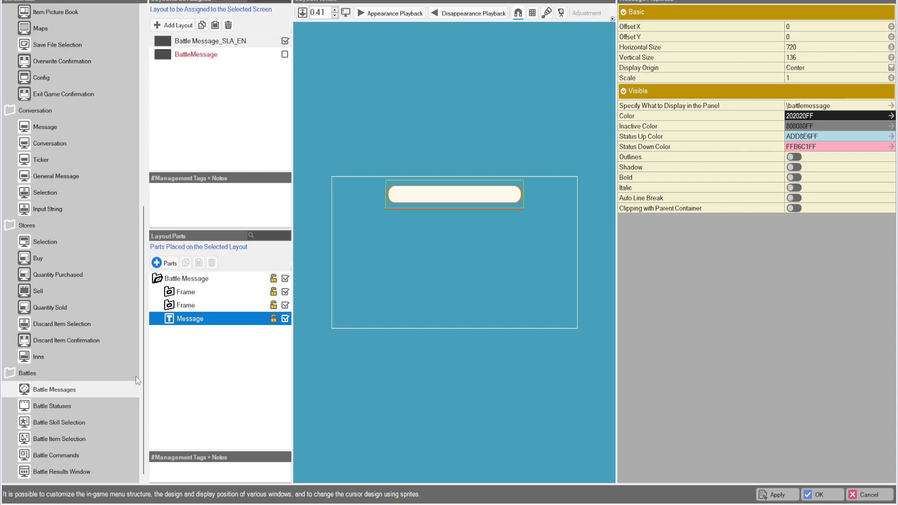
Open the Battle Statuses screen's layout and examine the Icon part inside Party 4's status.
{"action": "left_click", "coordinate": [54, 406]}
{"action": "left_click_drag", "start_coordinate": [461, 164], "coordinate": [456, 216]}
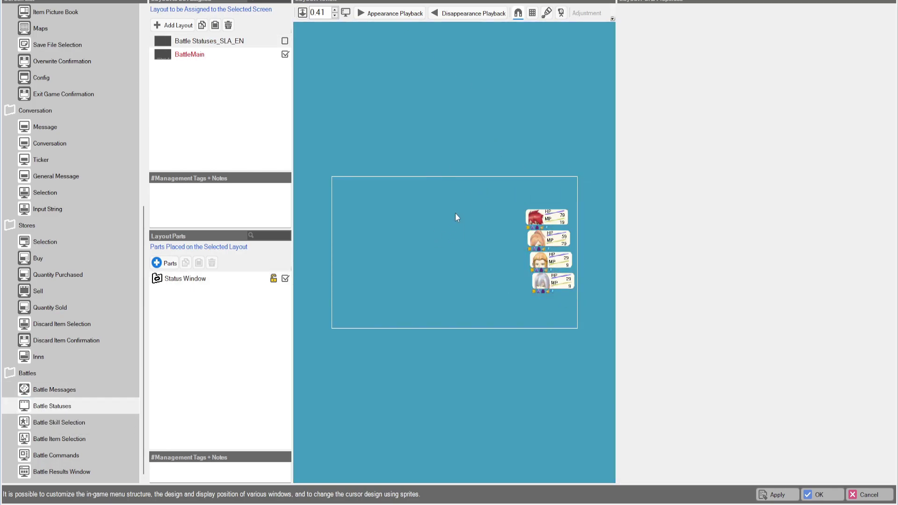
{"action": "left_click", "coordinate": [285, 41]}
{"action": "left_click", "coordinate": [496, 192]}
{"action": "left_click", "coordinate": [544, 276]}
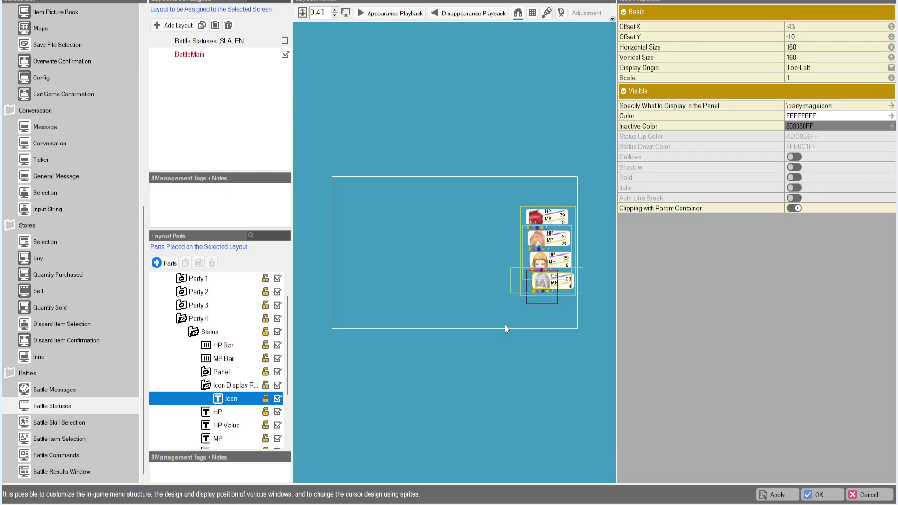
{"action": "left_click", "coordinate": [515, 305]}
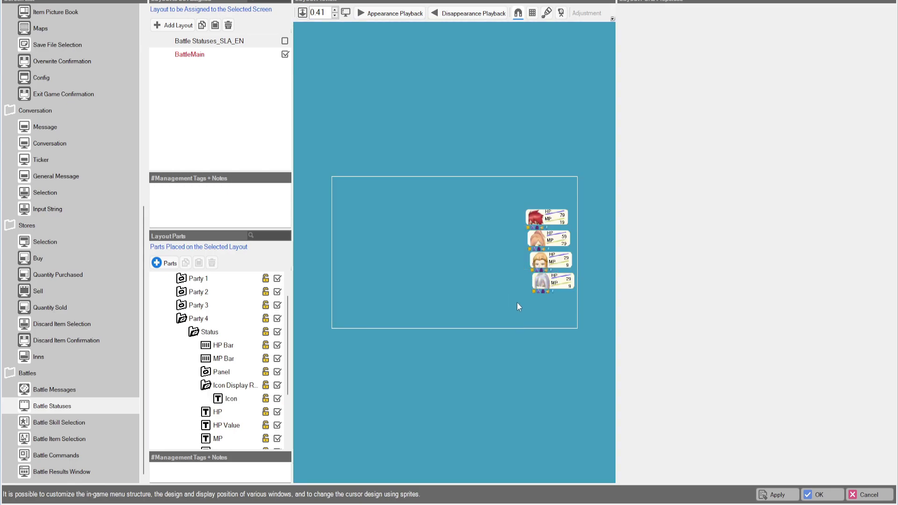
Try moving Party 1 to the lower-left of the game frame and Party 2's icon to its lower middle, and undo both moves.
{"action": "left_click", "coordinate": [525, 221]}
{"action": "left_click", "coordinate": [536, 220]}
{"action": "left_click_drag", "start_coordinate": [536, 220], "coordinate": [340, 311]}
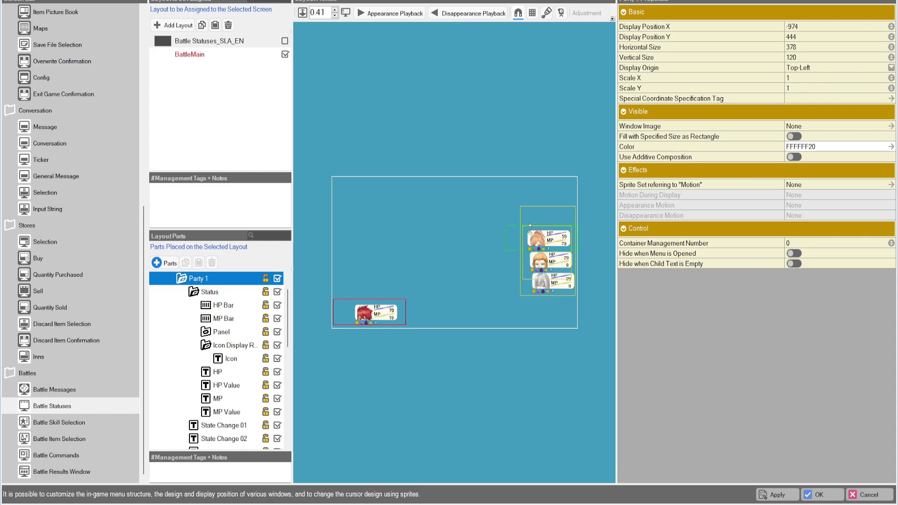
{"action": "left_click_drag", "start_coordinate": [530, 236], "coordinate": [427, 304]}
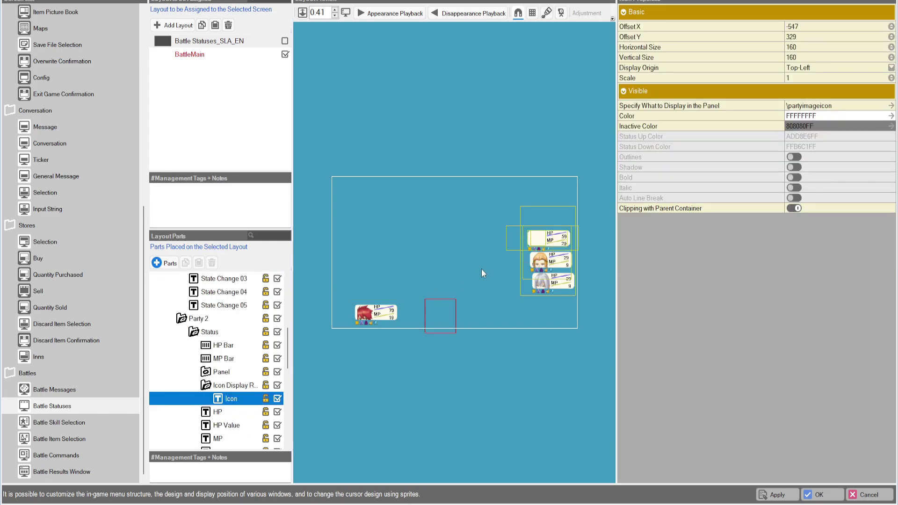
{"action": "key", "text": "ctrl+z"}
{"action": "key", "text": "ctrl+z"}
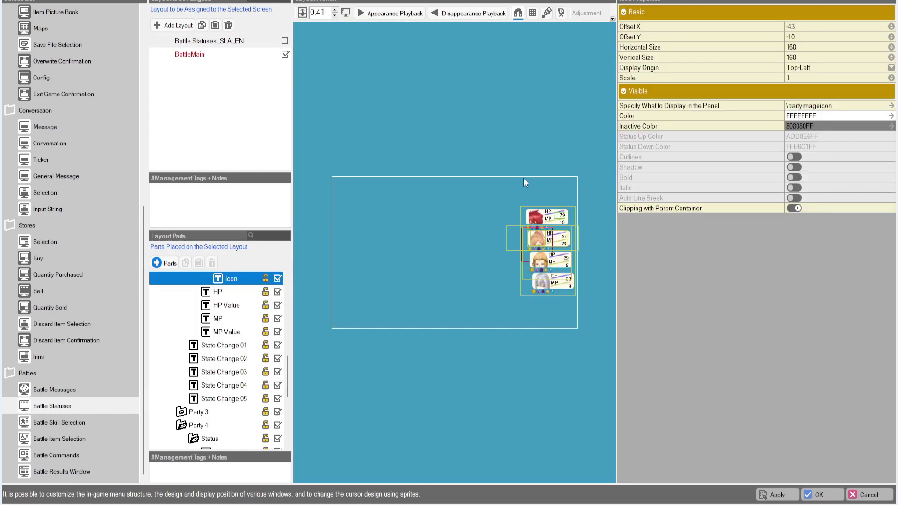
Compare the BattleMain layout with Battle Statuses_SLA_EN and assign Battle Statuses_SLA_EN to the Battle Statuses screen.
{"action": "scroll", "coordinate": [175, 294], "scroll_direction": "up", "scroll_amount": 8}
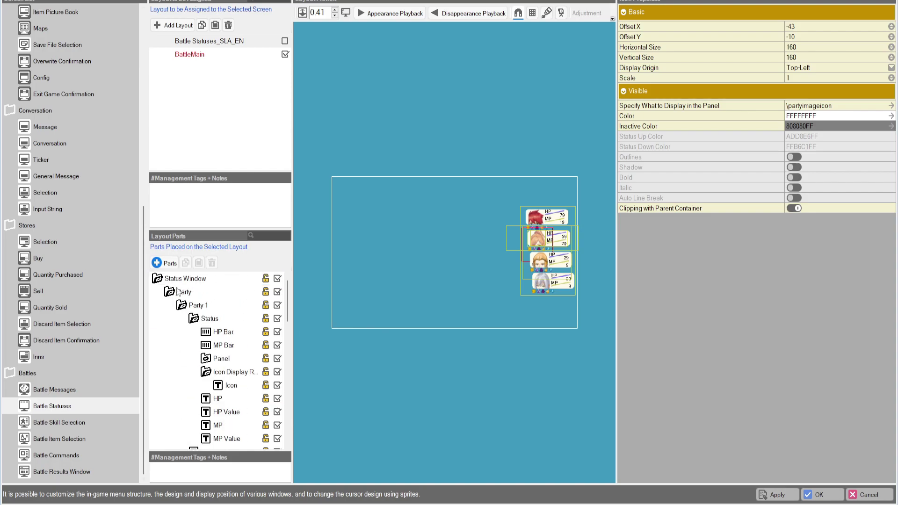
{"action": "left_click", "coordinate": [200, 57]}
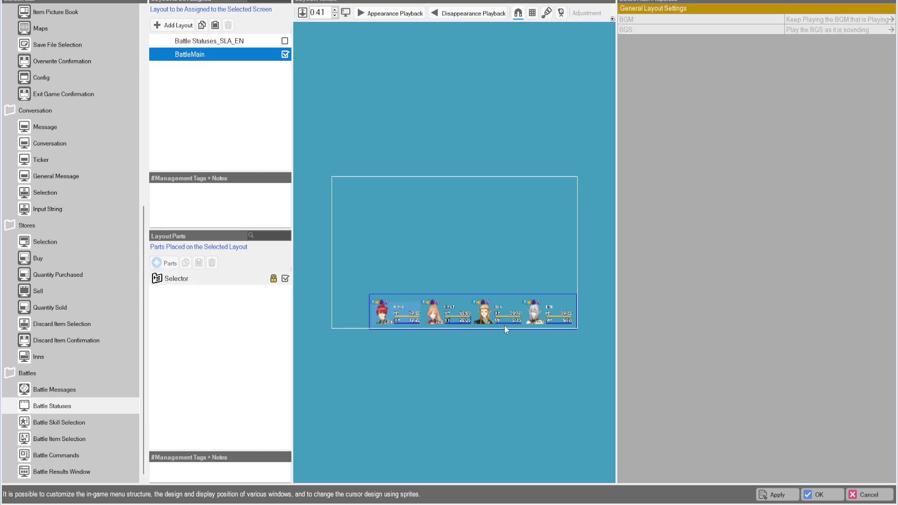
{"action": "left_click", "coordinate": [243, 43]}
{"action": "left_click", "coordinate": [285, 41]}
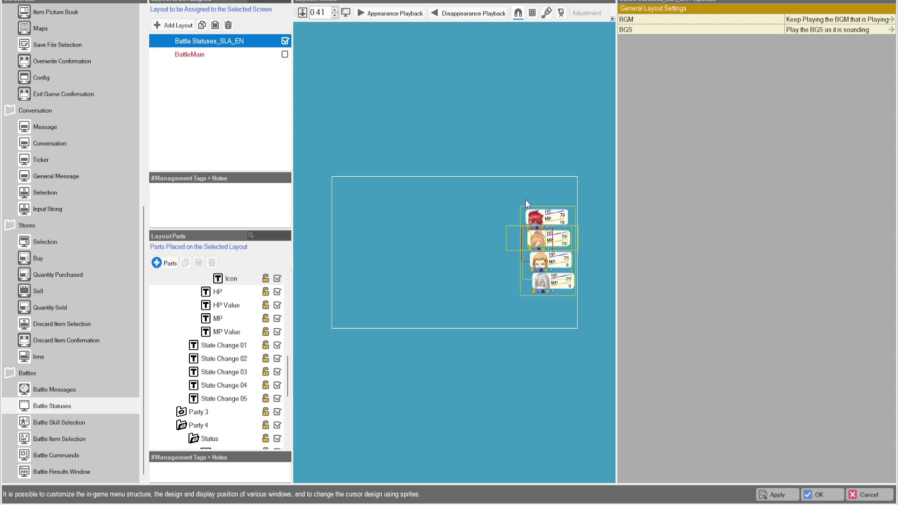
Review the layouts of the Battle Skill Selection and Battle Item Selection screens.
{"action": "left_click", "coordinate": [46, 423]}
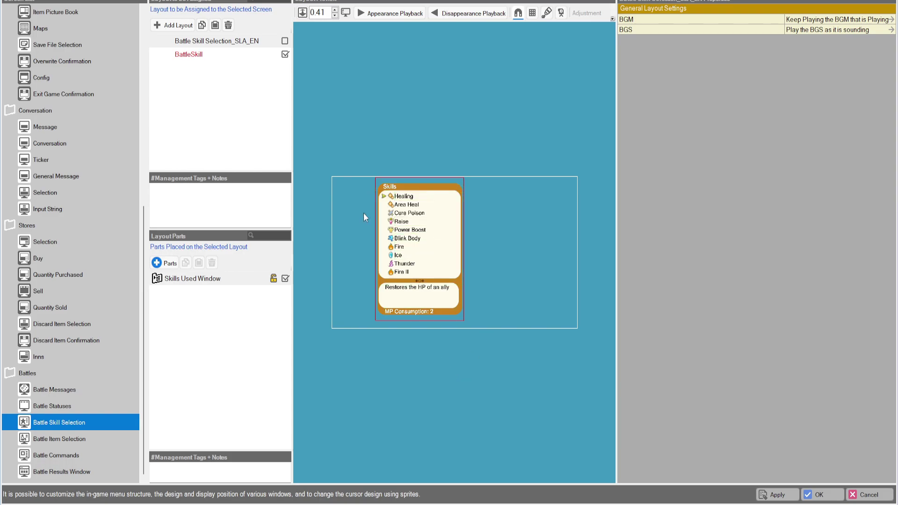
{"action": "left_click", "coordinate": [65, 439]}
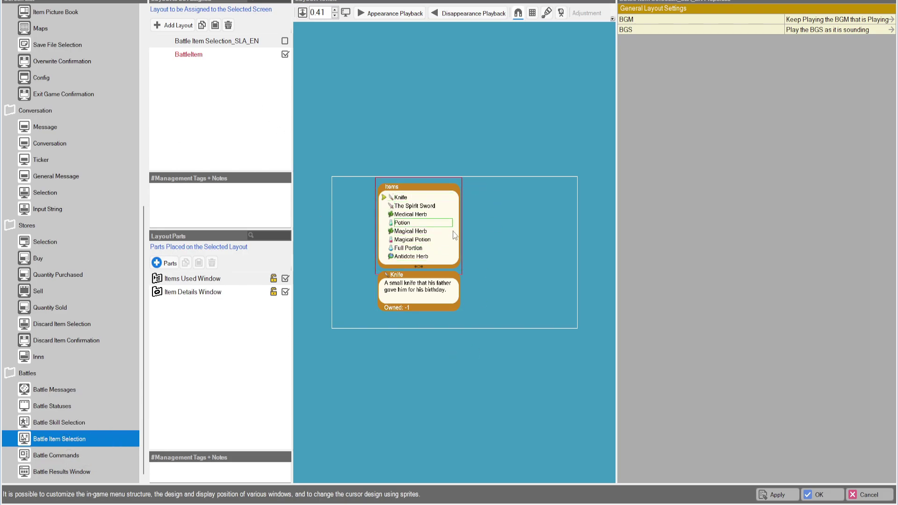
{"action": "double_click", "coordinate": [209, 41]}
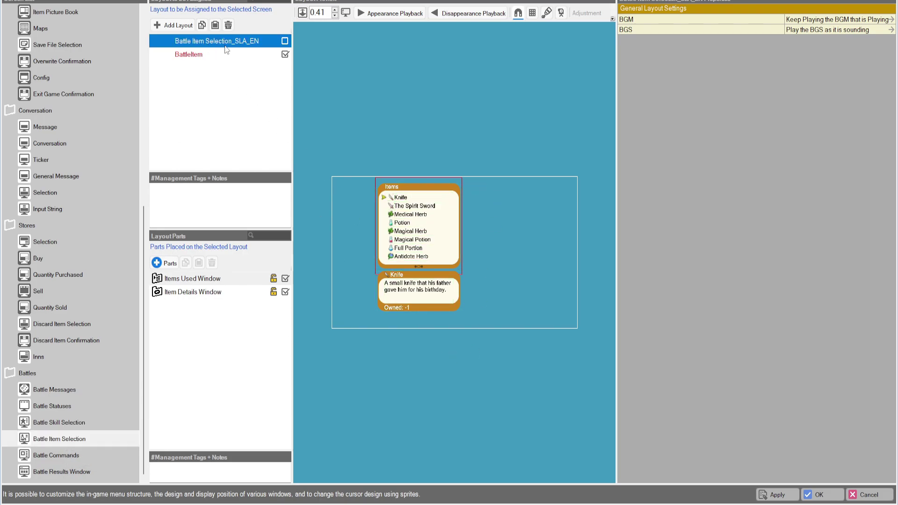
Assign Battle Commands_SLA_EN to the Battle Commands screen, compare it with BattleCommand, and open its Command Menu Window part.
{"action": "left_click", "coordinate": [57, 455]}
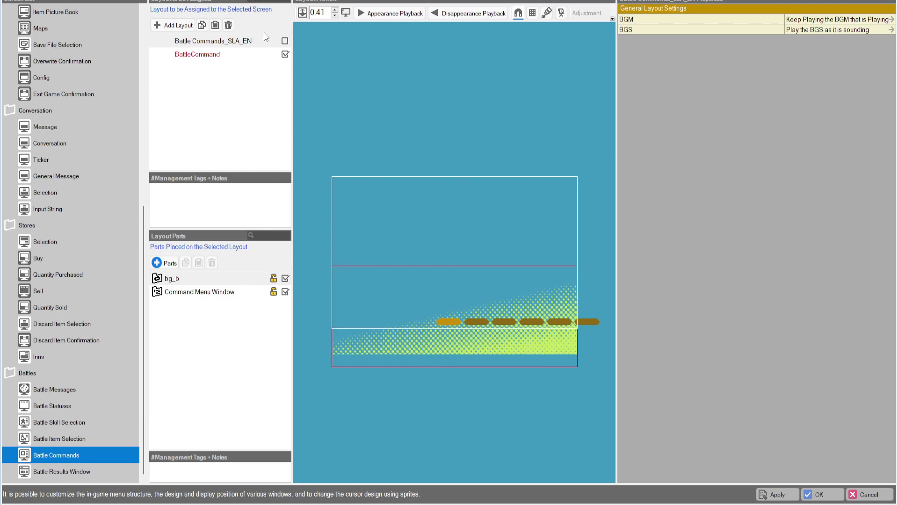
{"action": "left_click", "coordinate": [285, 41]}
{"action": "left_click", "coordinate": [227, 57]}
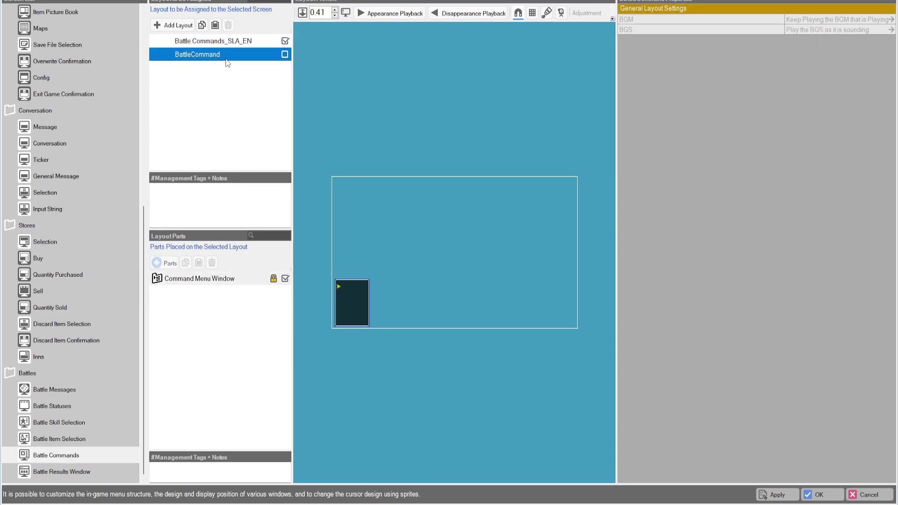
{"action": "left_click", "coordinate": [220, 43]}
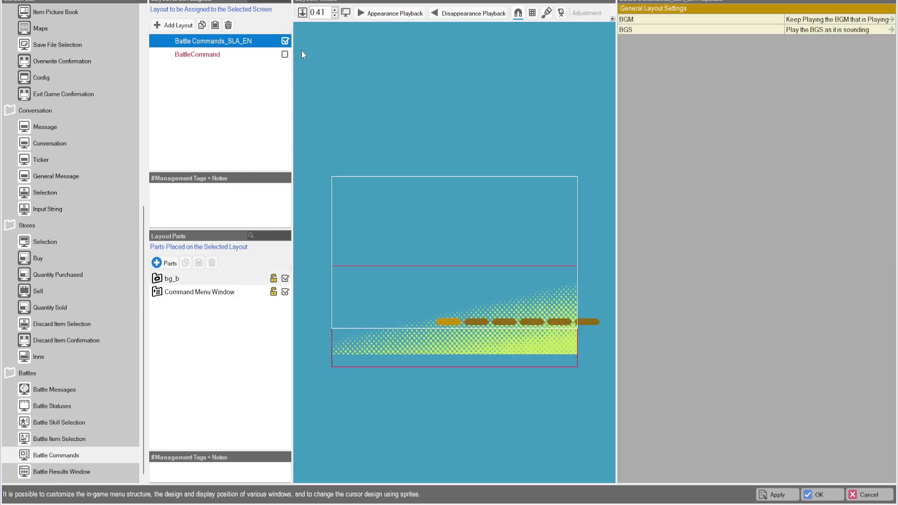
{"action": "left_click", "coordinate": [160, 292]}
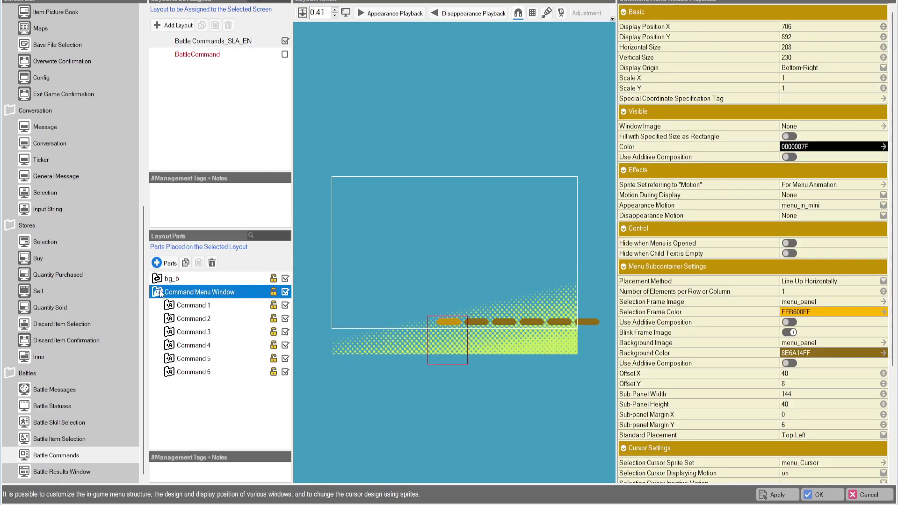
Examine the Command 1 and Command 2 submenus of the Command Menu Window and expand their parts.
{"action": "left_click", "coordinate": [165, 306]}
{"action": "left_click", "coordinate": [165, 306]}
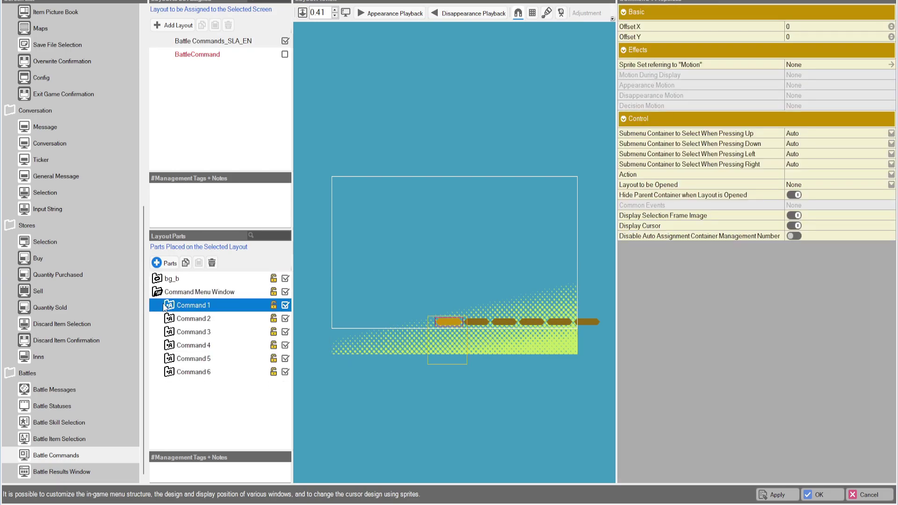
{"action": "left_click", "coordinate": [172, 293]}
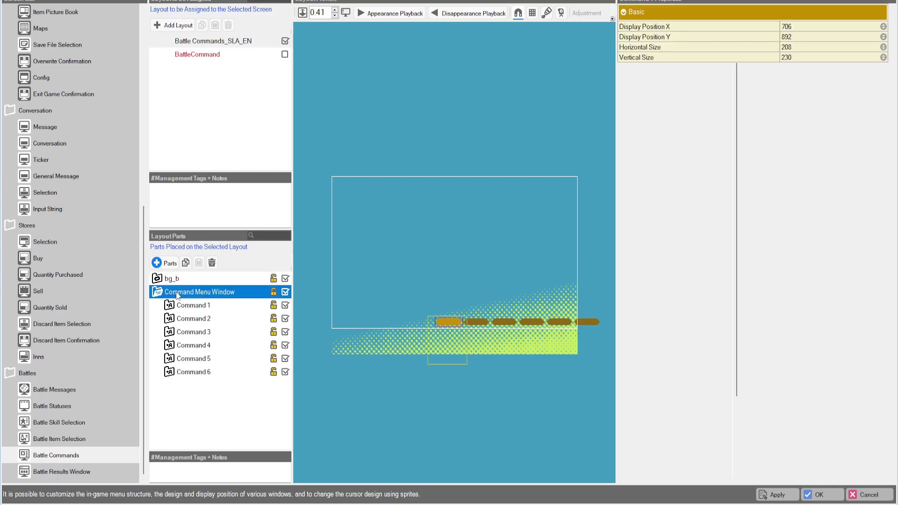
{"action": "left_click", "coordinate": [170, 307]}
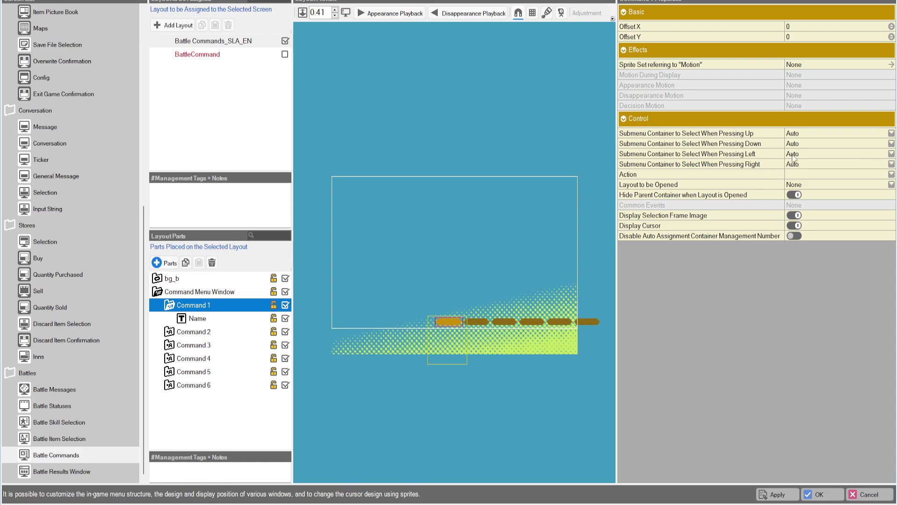
{"action": "left_click", "coordinate": [178, 335]}
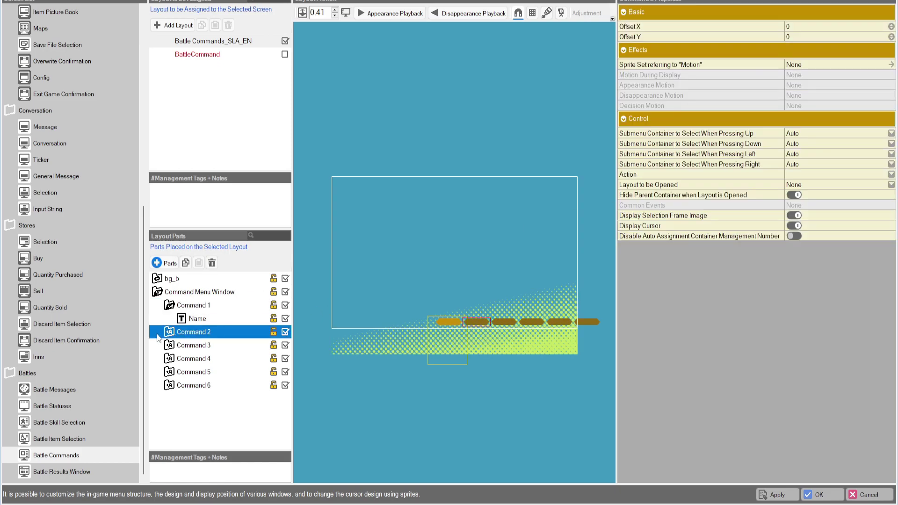
{"action": "left_click", "coordinate": [194, 348]}
{"action": "left_click", "coordinate": [182, 336]}
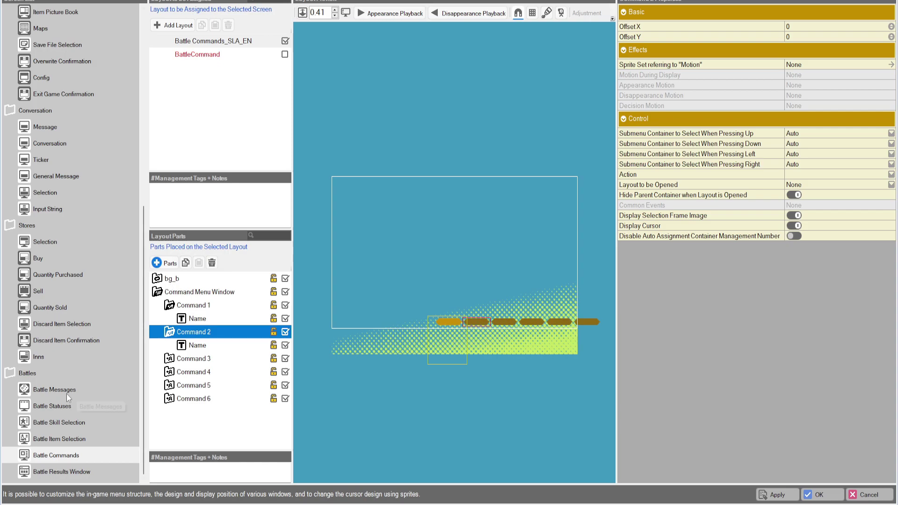
Duplicate the BattleCommand layout within the Battle Commands screen.
{"action": "left_click", "coordinate": [213, 54]}
{"action": "right_click", "coordinate": [208, 54]}
{"action": "left_click", "coordinate": [229, 72]}
{"action": "right_click", "coordinate": [208, 54]}
{"action": "left_click", "coordinate": [229, 82]}
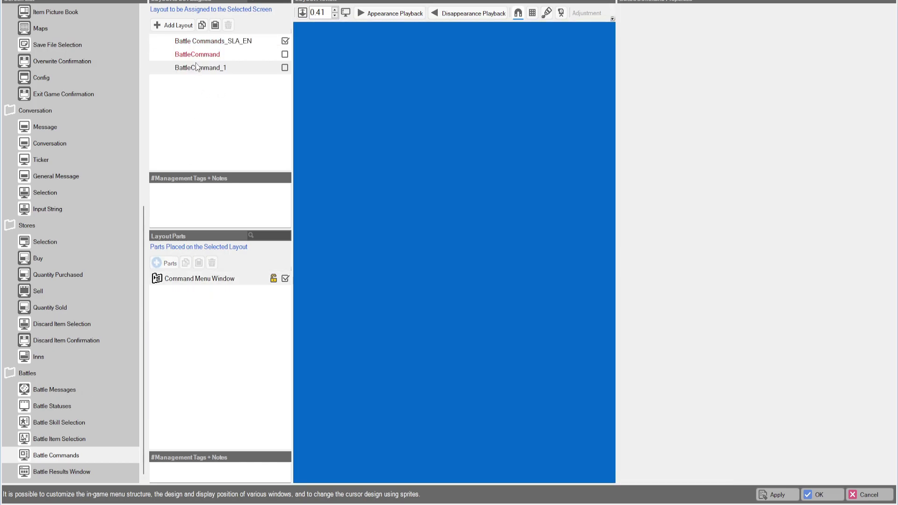
Inspect Command 1's Icon Image and Name parts in the duplicated BattleCommand layout and save the layouts.
{"action": "left_click", "coordinate": [149, 272]}
{"action": "double_click", "coordinate": [170, 293]}
{"action": "left_click", "coordinate": [188, 307]}
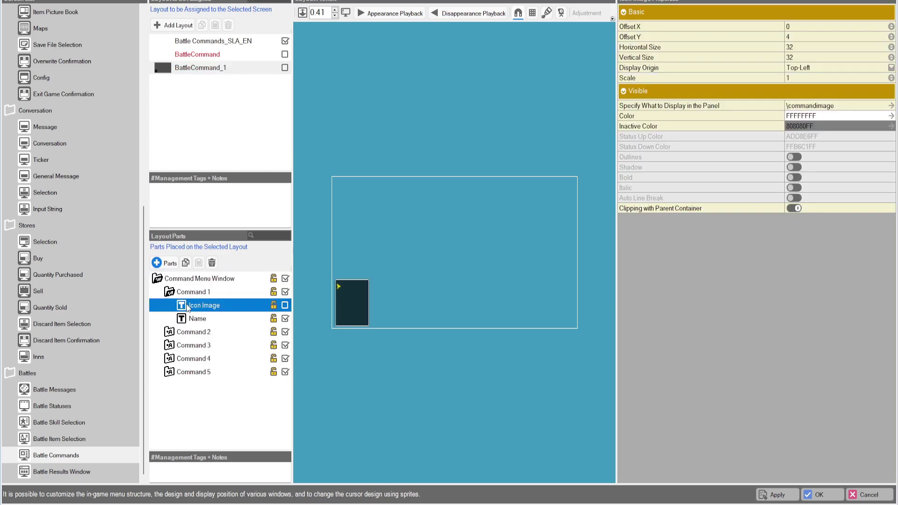
{"action": "left_click", "coordinate": [189, 320]}
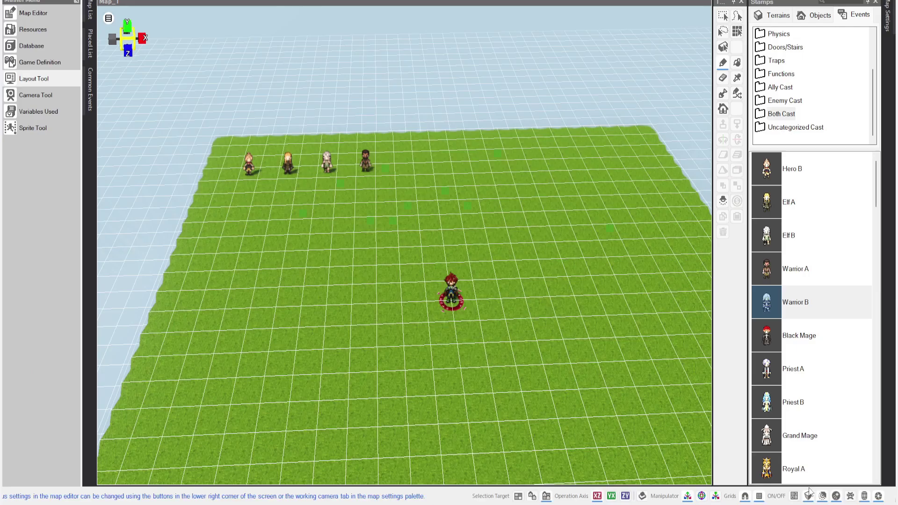
{"action": "left_click", "coordinate": [818, 494]}
Examine the hero cast's equipment, abilities and battle command menu in the database.
{"action": "left_click", "coordinate": [42, 50]}
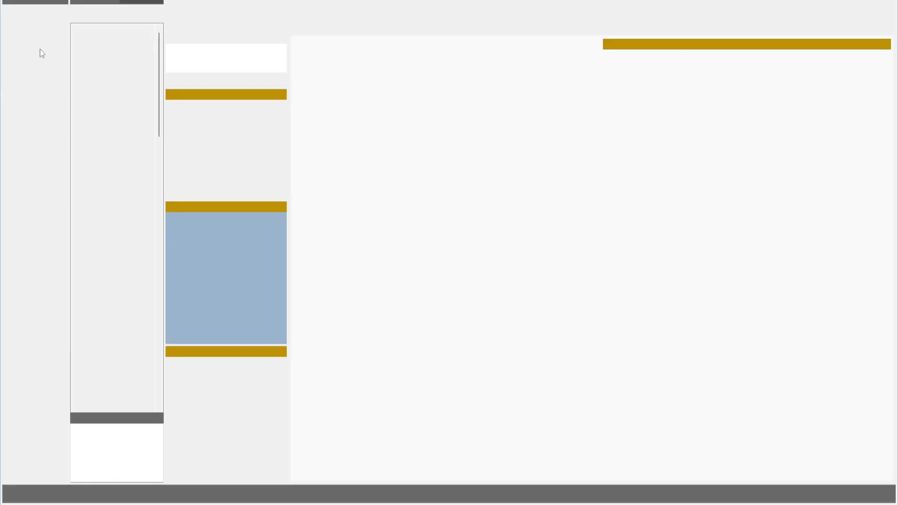
{"action": "left_click", "coordinate": [387, 28]}
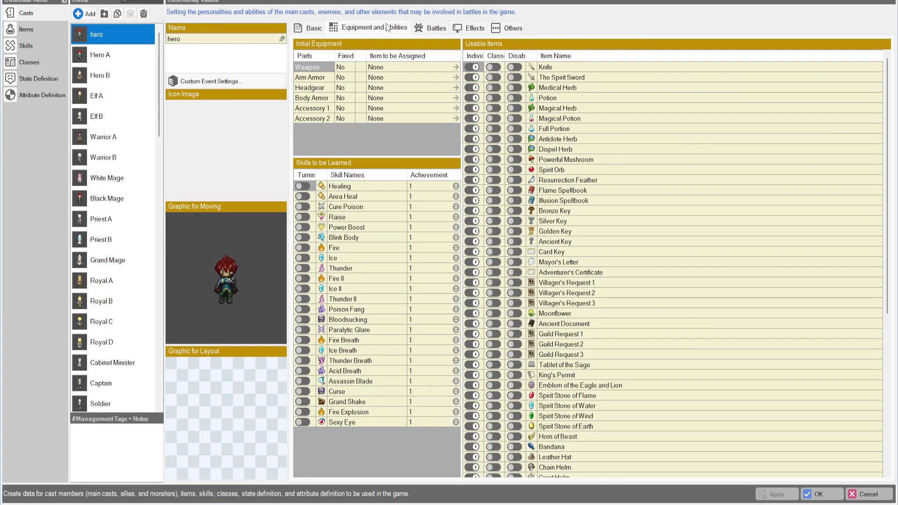
{"action": "left_click", "coordinate": [433, 28]}
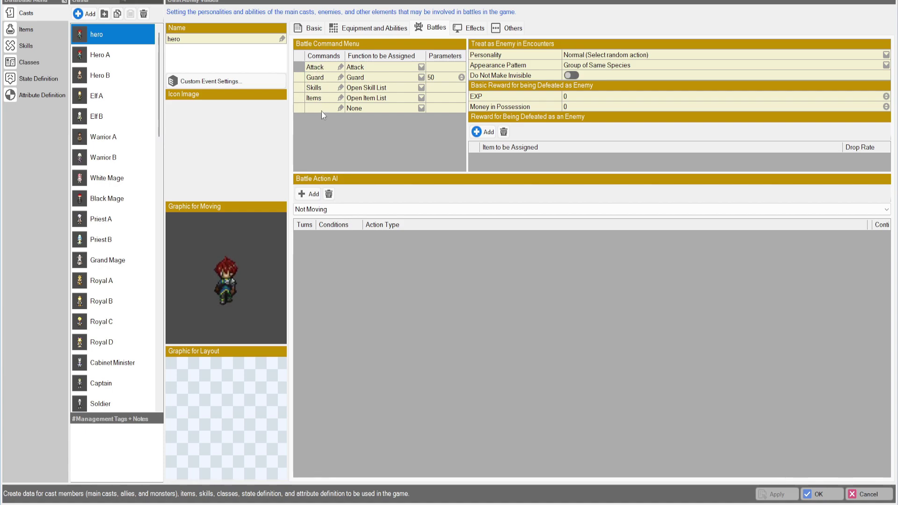
{"action": "left_click", "coordinate": [818, 494]}
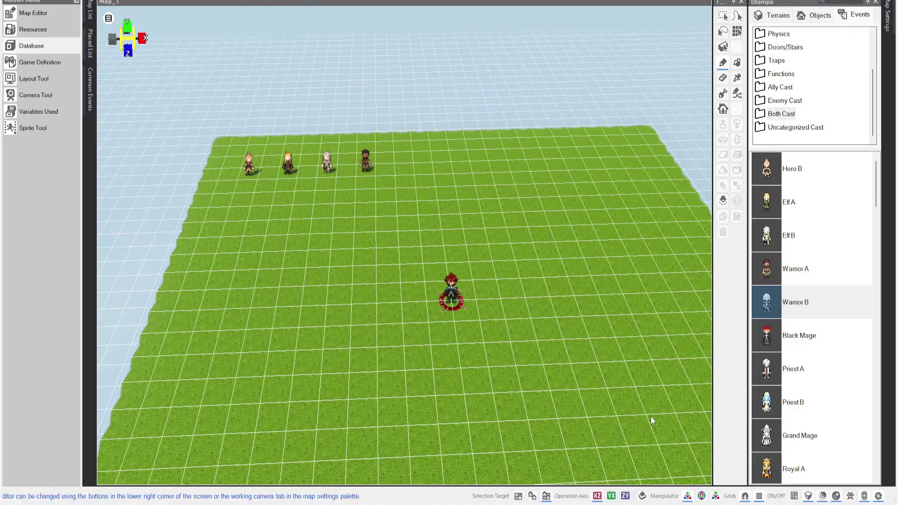
Check the Command Menu Window of BattleCommand_1 in the layout tool and assign Battle Results_SLA_EN to the Battle Results Window screen.
{"action": "left_click", "coordinate": [38, 79]}
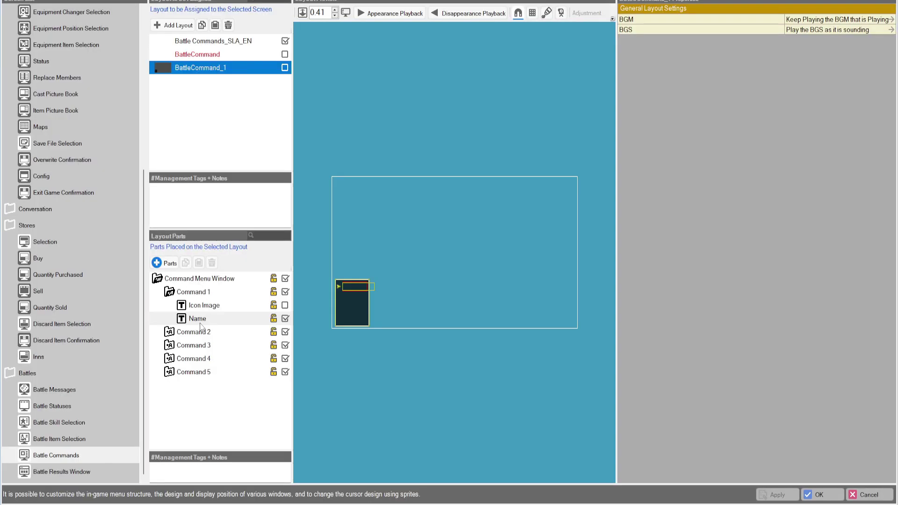
{"action": "double_click", "coordinate": [157, 280]}
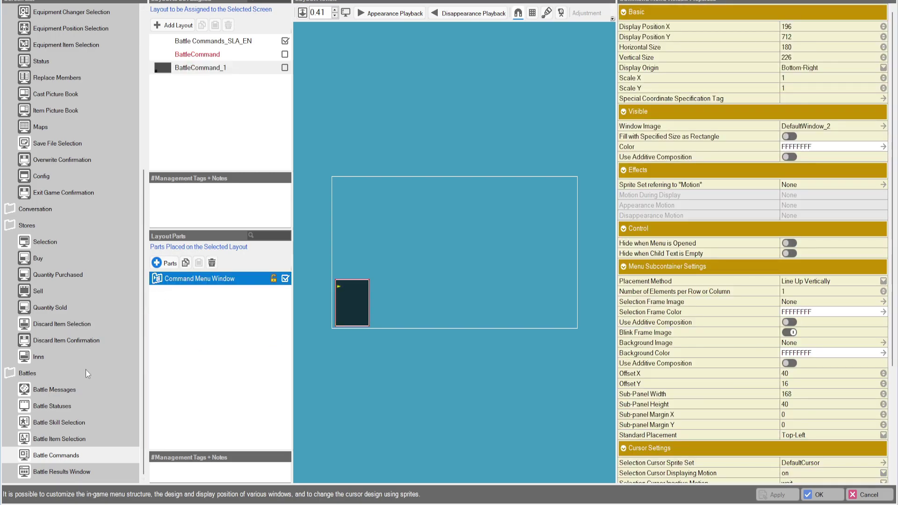
{"action": "left_click", "coordinate": [83, 473]}
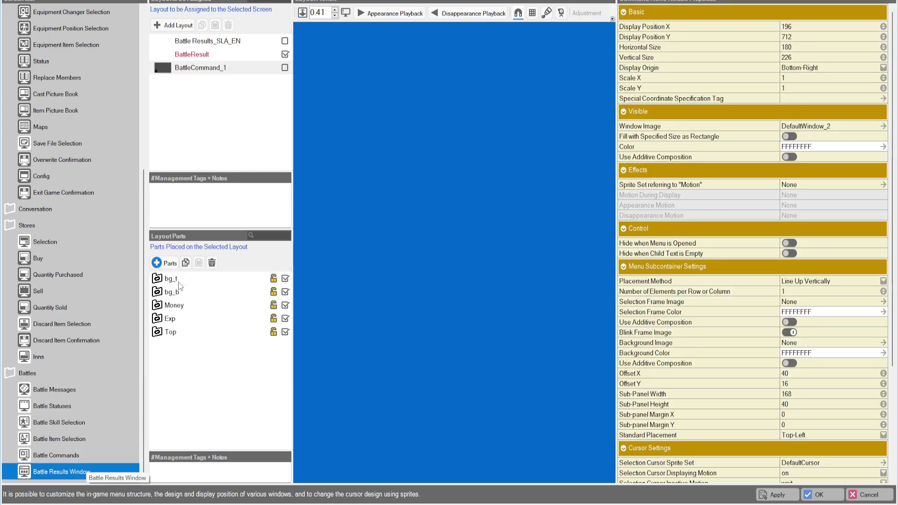
{"action": "left_click", "coordinate": [178, 281]}
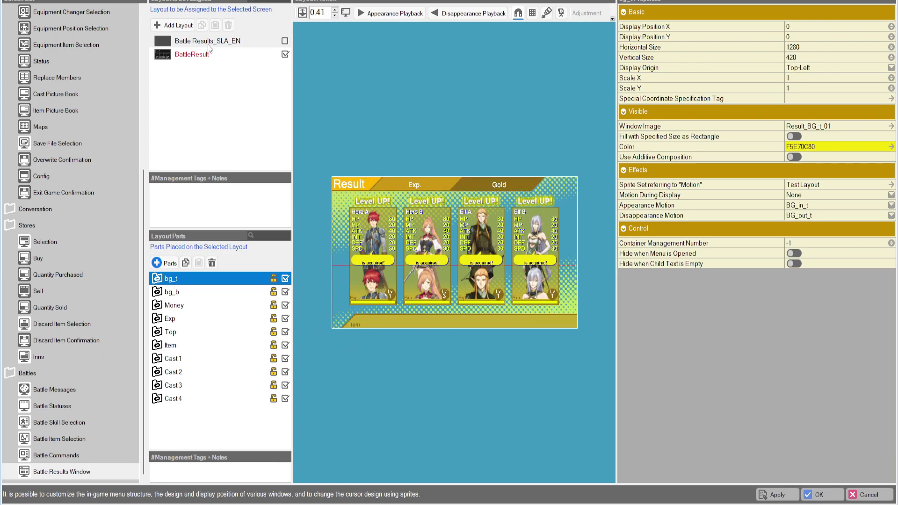
{"action": "left_click", "coordinate": [285, 42]}
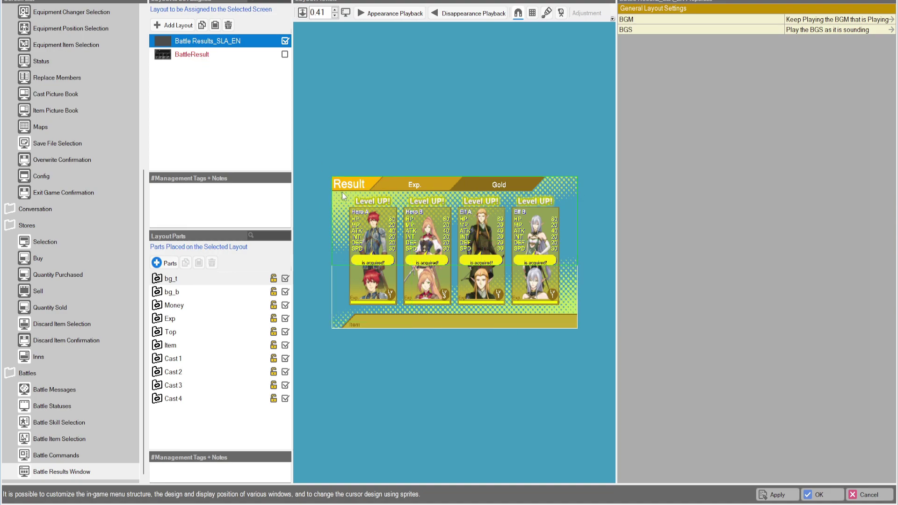
{"action": "left_click", "coordinate": [820, 495]}
Add a new common event and open its empty event sheet.
{"action": "left_click", "coordinate": [91, 99]}
{"action": "left_click", "coordinate": [131, 56]}
{"action": "left_click", "coordinate": [113, 27]}
{"action": "left_click", "coordinate": [421, 141]}
{"action": "left_click", "coordinate": [461, 368]}
{"action": "left_click", "coordinate": [279, 44]}
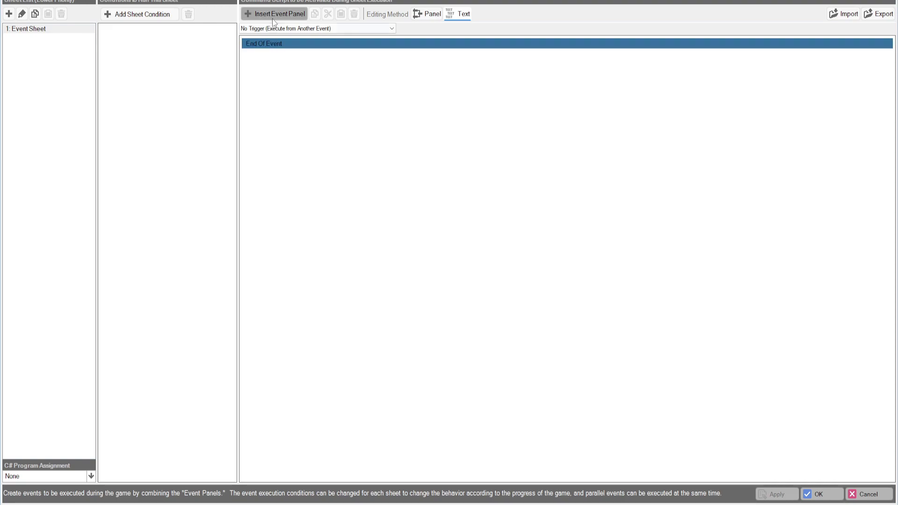
Insert a Change Layout to be Used command into the event sheet and review its layout choices.
{"action": "left_click", "coordinate": [275, 15]}
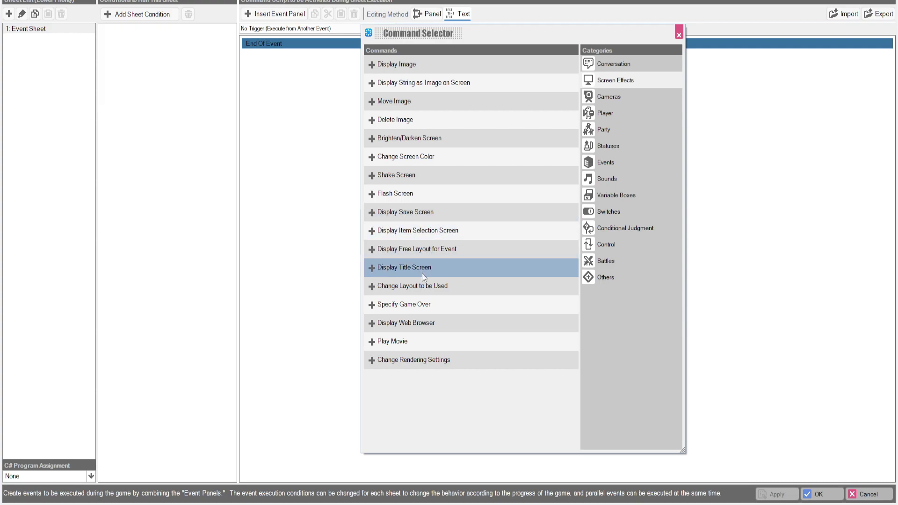
{"action": "left_click", "coordinate": [420, 285]}
{"action": "left_click", "coordinate": [462, 233]}
{"action": "left_click", "coordinate": [461, 233]}
{"action": "left_click", "coordinate": [461, 232]}
{"action": "left_click", "coordinate": [460, 232]}
{"action": "left_click", "coordinate": [450, 247]}
{"action": "left_click", "coordinate": [450, 247]}
{"action": "left_click", "coordinate": [452, 232]}
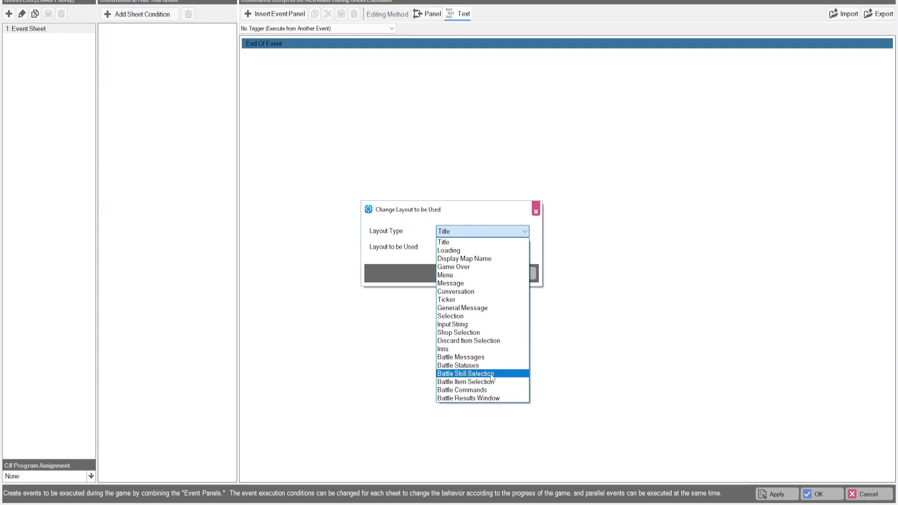
Set the command's layout type to Shop Selection with Store Selection_SLA_EN as the layout, and recheck its settings.
{"action": "left_click", "coordinate": [469, 332]}
{"action": "left_click", "coordinate": [451, 253]}
{"action": "left_click", "coordinate": [457, 265]}
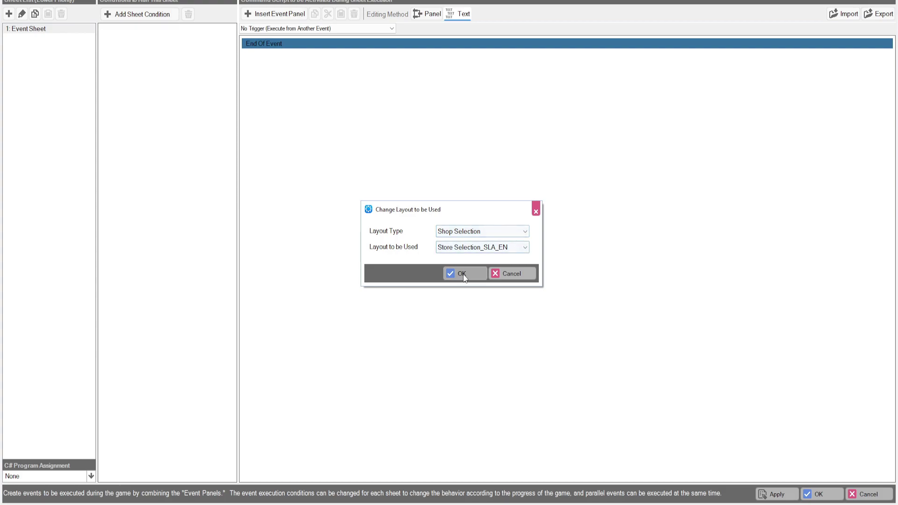
{"action": "left_click", "coordinate": [463, 275]}
{"action": "left_click", "coordinate": [373, 45]}
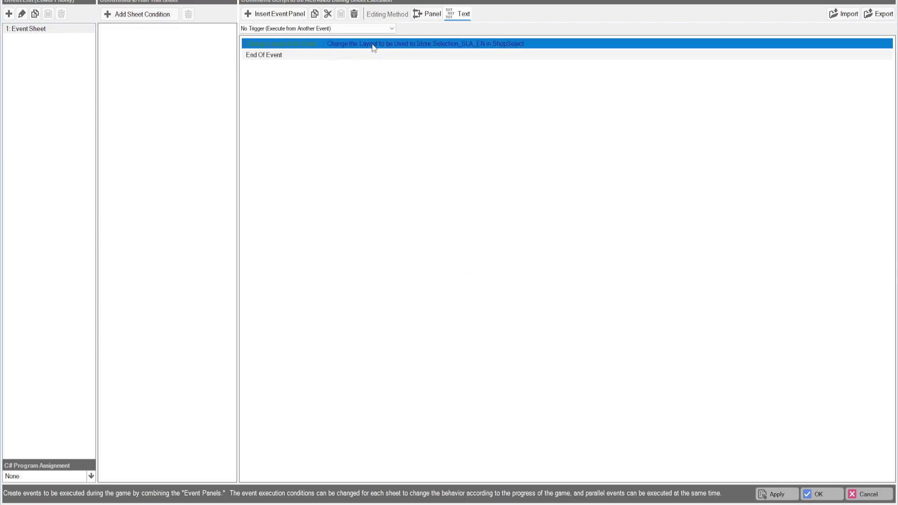
{"action": "double_click", "coordinate": [449, 47]}
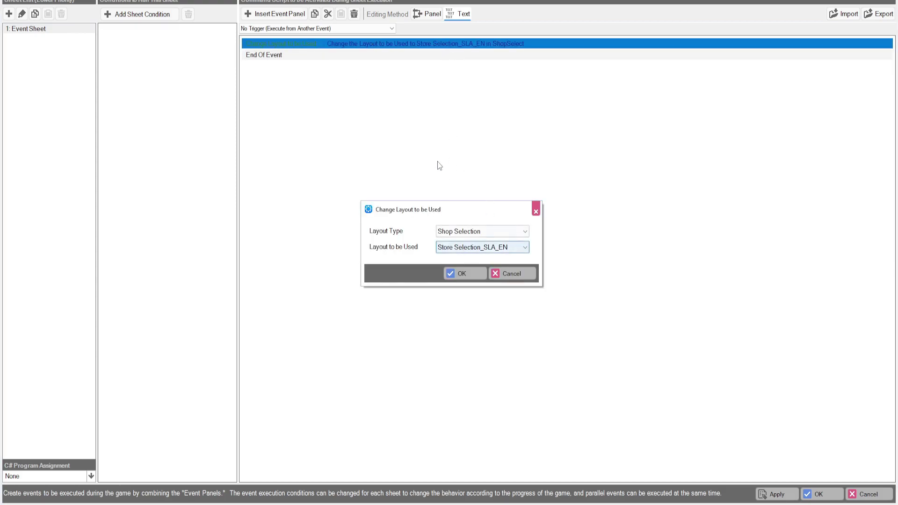
{"action": "left_click", "coordinate": [461, 274]}
Duplicate the Change Layout to be Used command below the first one and open the copy for editing.
{"action": "left_click", "coordinate": [416, 56]}
{"action": "left_click", "coordinate": [415, 44]}
{"action": "right_click", "coordinate": [415, 43]}
{"action": "left_click", "coordinate": [428, 61]}
{"action": "right_click", "coordinate": [401, 54]}
{"action": "left_click", "coordinate": [438, 81]}
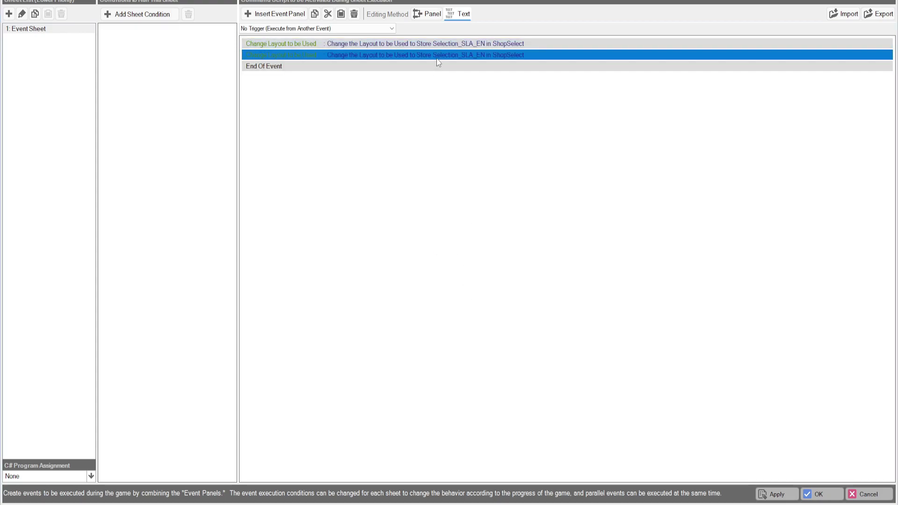
{"action": "double_click", "coordinate": [437, 57]}
Try the Discard Item Selection and Message layout types in the copied command.
{"action": "left_click", "coordinate": [440, 232]}
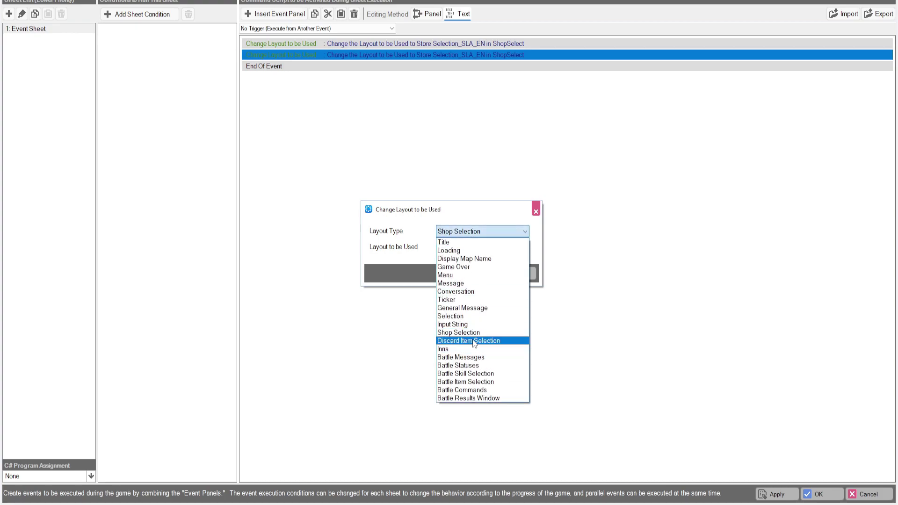
{"action": "left_click", "coordinate": [464, 341]}
{"action": "left_click", "coordinate": [465, 248]}
{"action": "left_click", "coordinate": [470, 232]}
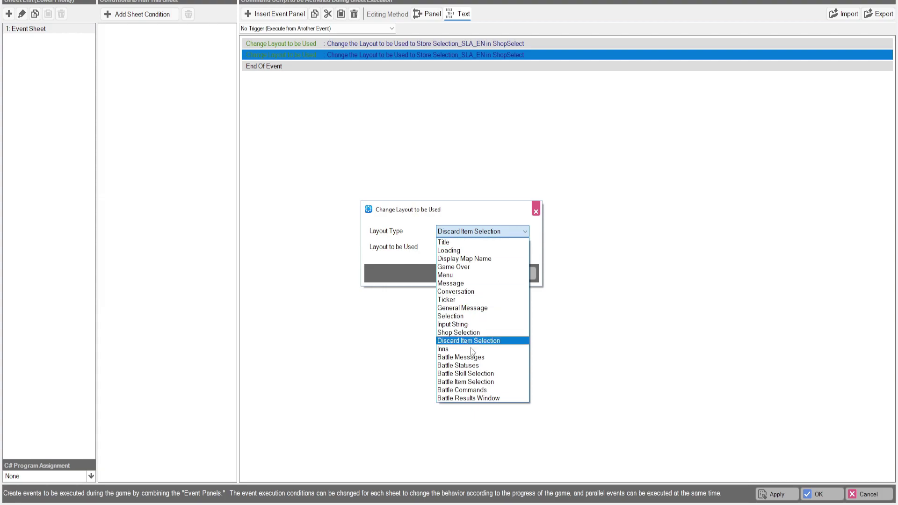
{"action": "left_click", "coordinate": [467, 284]}
{"action": "left_click", "coordinate": [473, 246]}
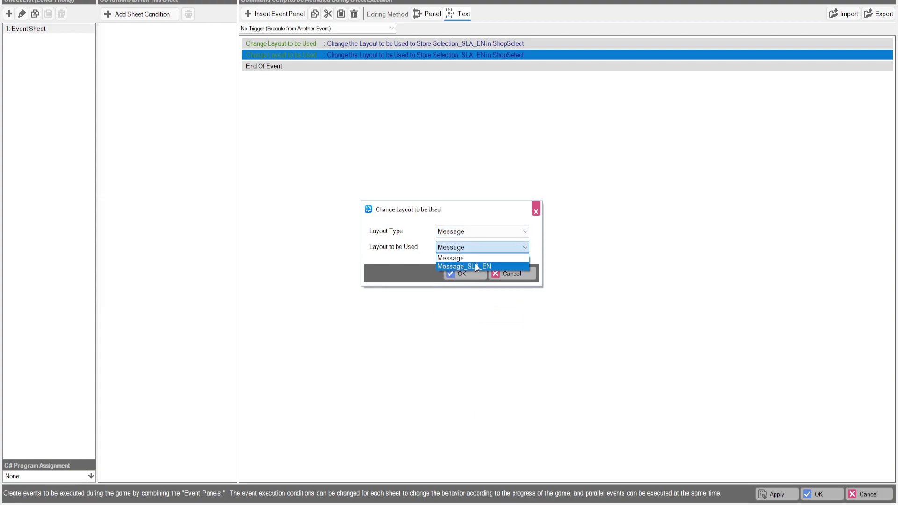
{"action": "left_click", "coordinate": [472, 260]}
Set the copied command to layout type Conversation with the Dialogue layout and save the event.
{"action": "left_click", "coordinate": [467, 231]}
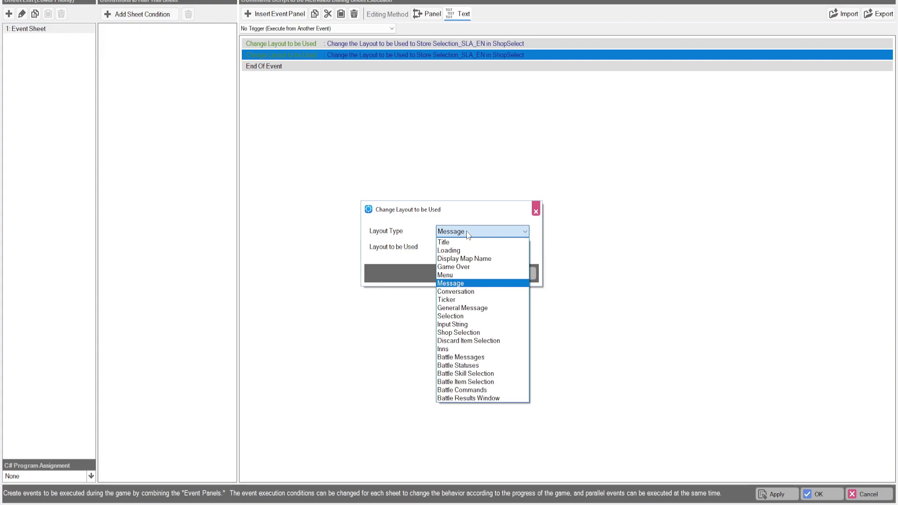
{"action": "left_click", "coordinate": [456, 291]}
{"action": "left_click", "coordinate": [456, 246]}
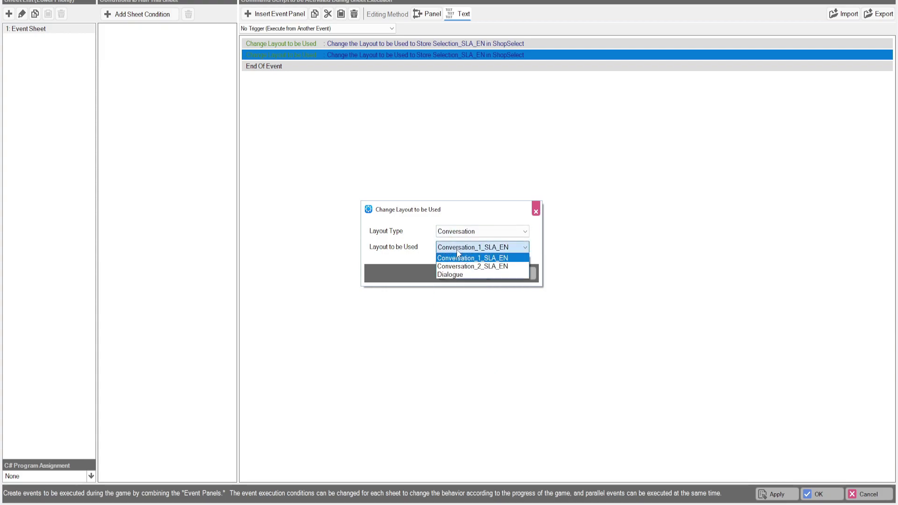
{"action": "left_click", "coordinate": [457, 275]}
{"action": "left_click", "coordinate": [459, 275]}
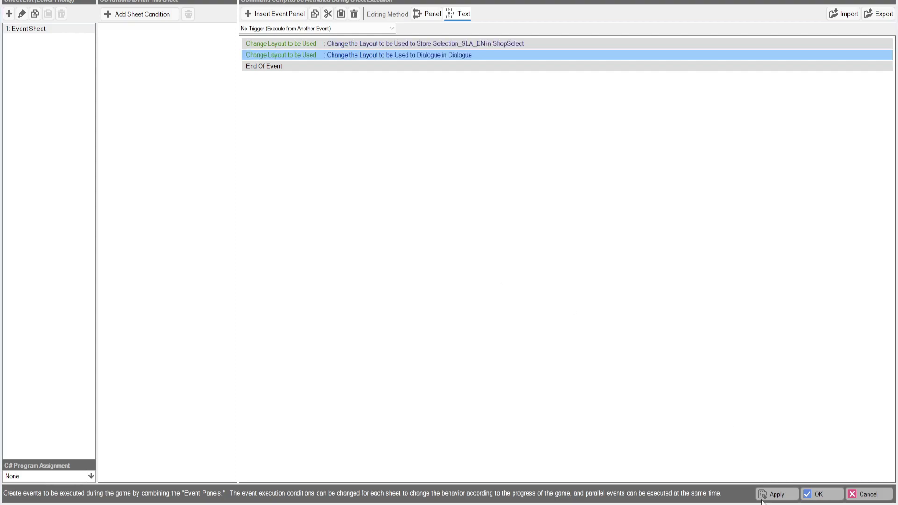
{"action": "left_click", "coordinate": [817, 494]}
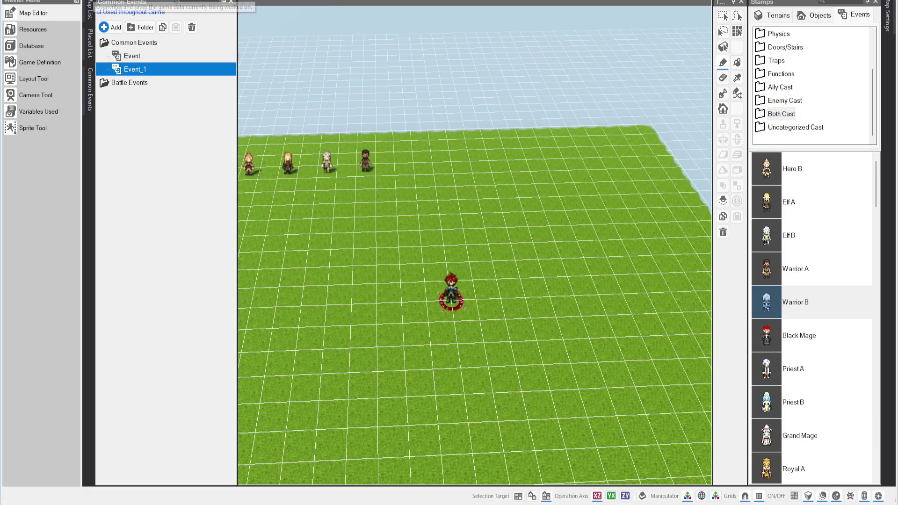
Set Event_1's trigger to Automatically Start (Only Once) and start a test play of the game.
{"action": "double_click", "coordinate": [126, 71]}
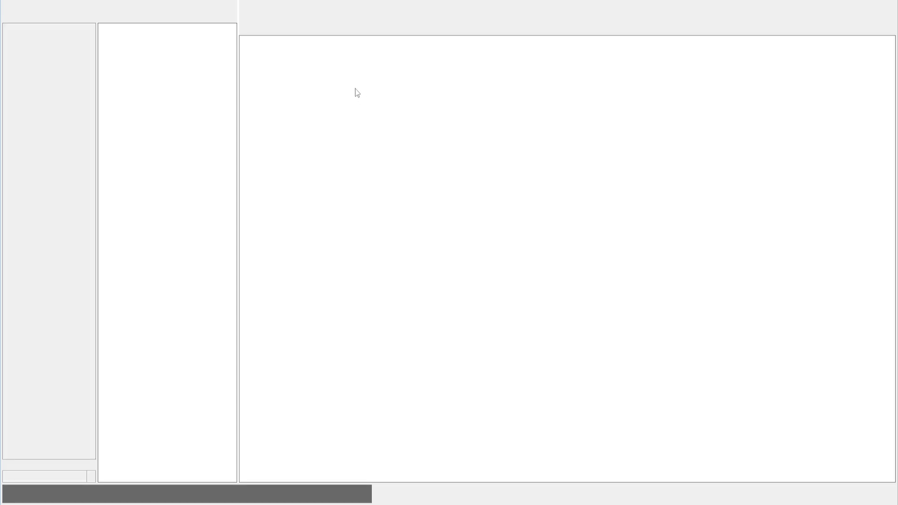
{"action": "left_click", "coordinate": [322, 28]}
{"action": "left_click", "coordinate": [318, 45]}
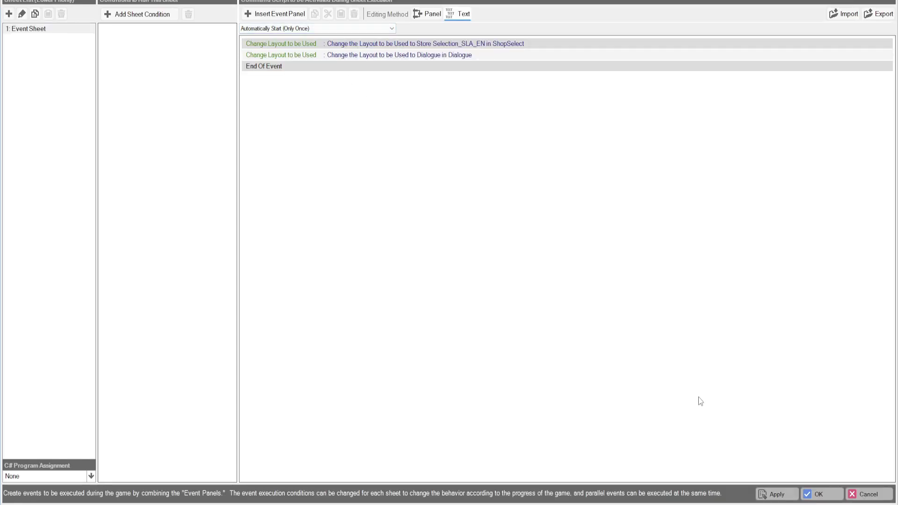
{"action": "left_click", "coordinate": [819, 494]}
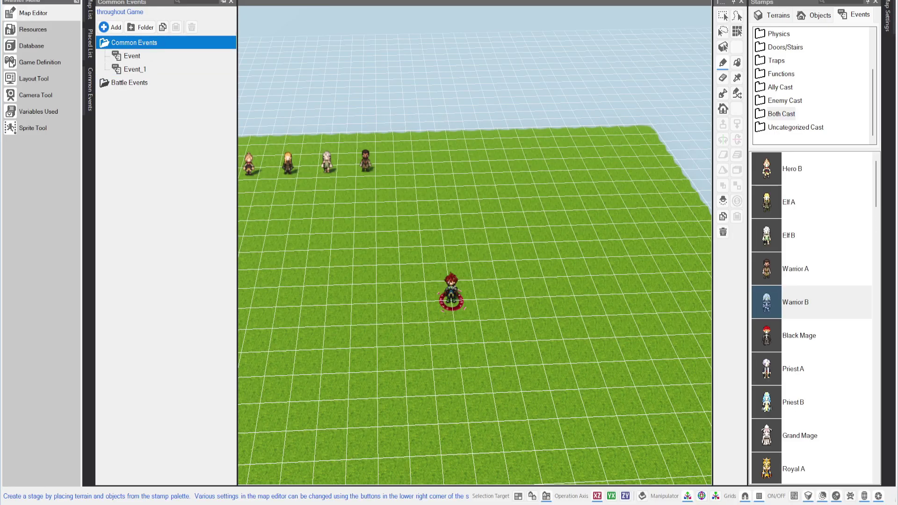
{"action": "key", "text": "F5"}
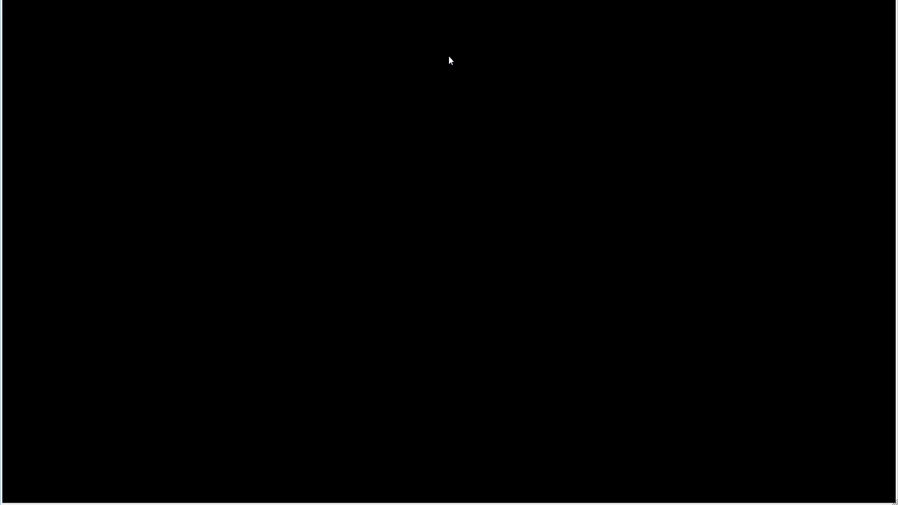
Play-test the message and conversation layouts by talking to the characters on the map.
{"action": "key", "text": "Return"}
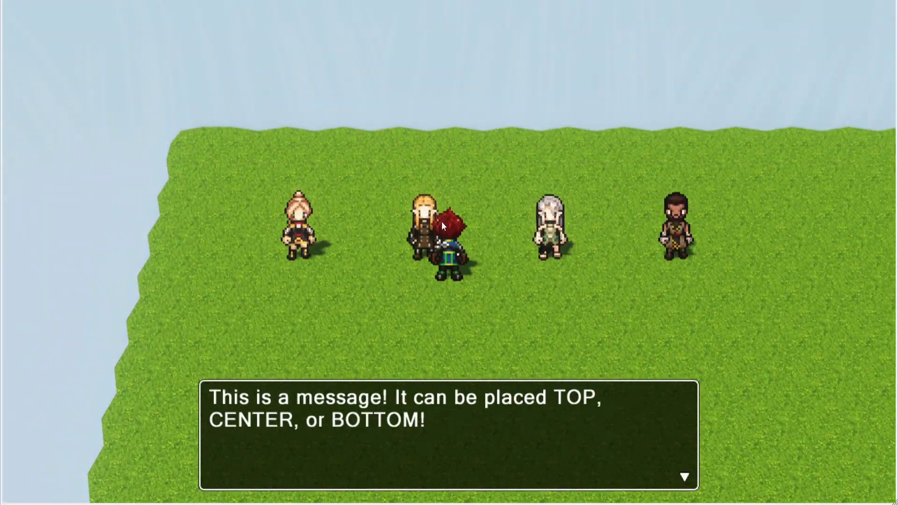
{"action": "key", "text": "Return"}
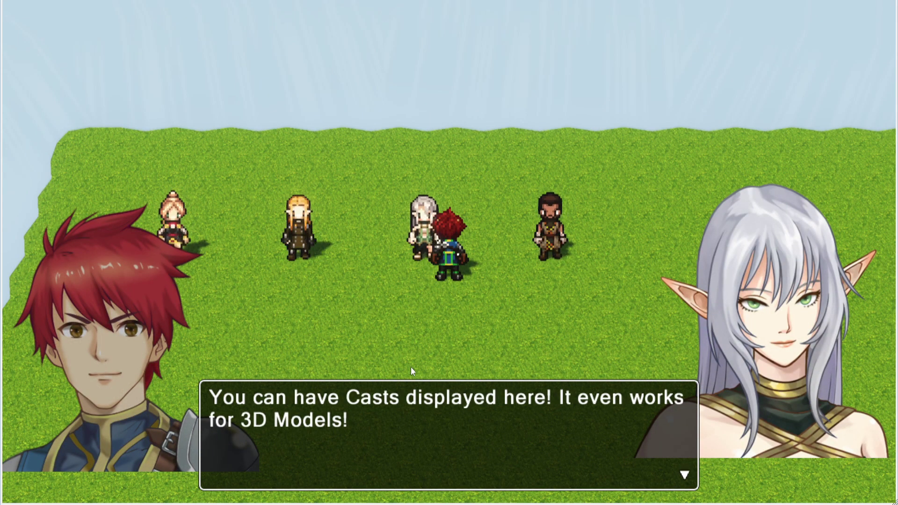
{"action": "key", "text": "Return"}
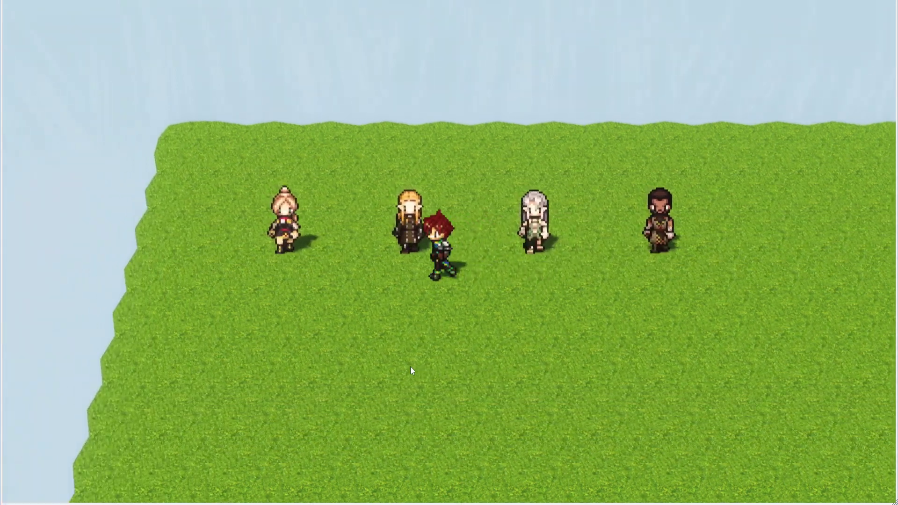
{"action": "key", "text": "Return"}
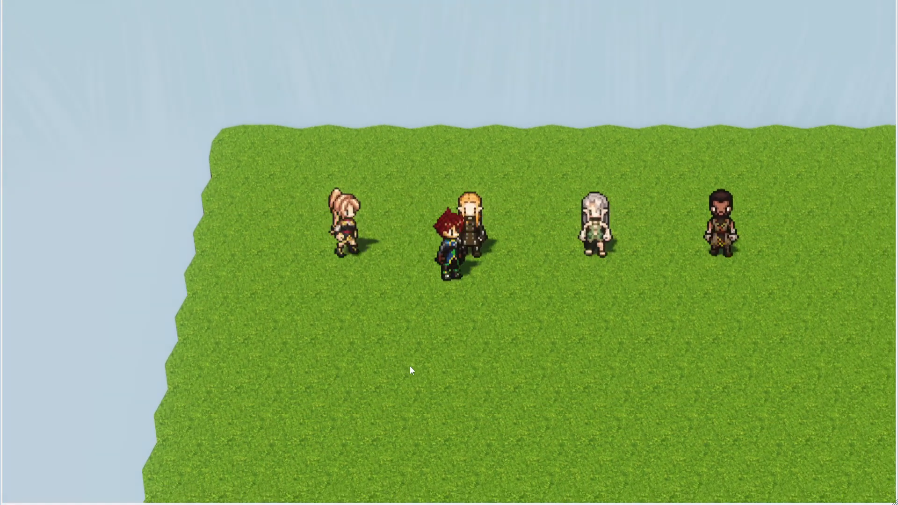
{"action": "key", "text": "Return"}
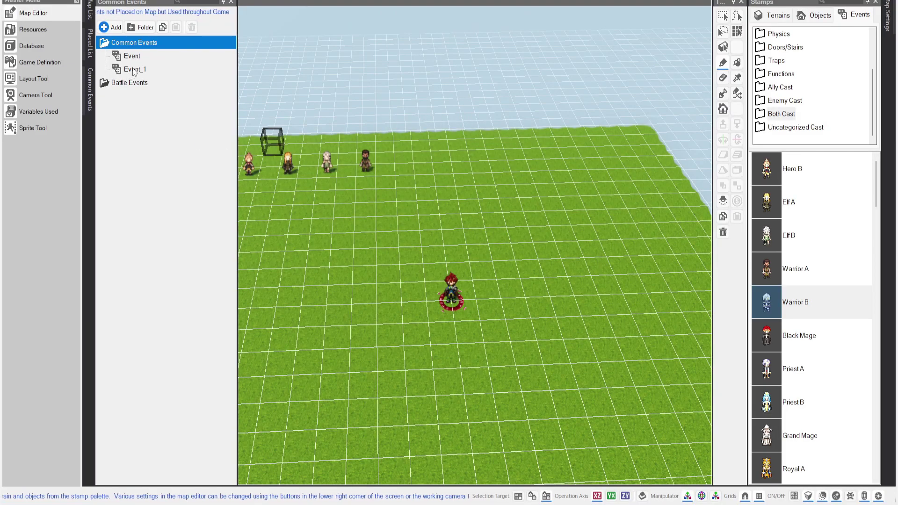
Review the Change Layout to be Used command for Dialogue in Event_1 and close the event.
{"action": "double_click", "coordinate": [133, 70]}
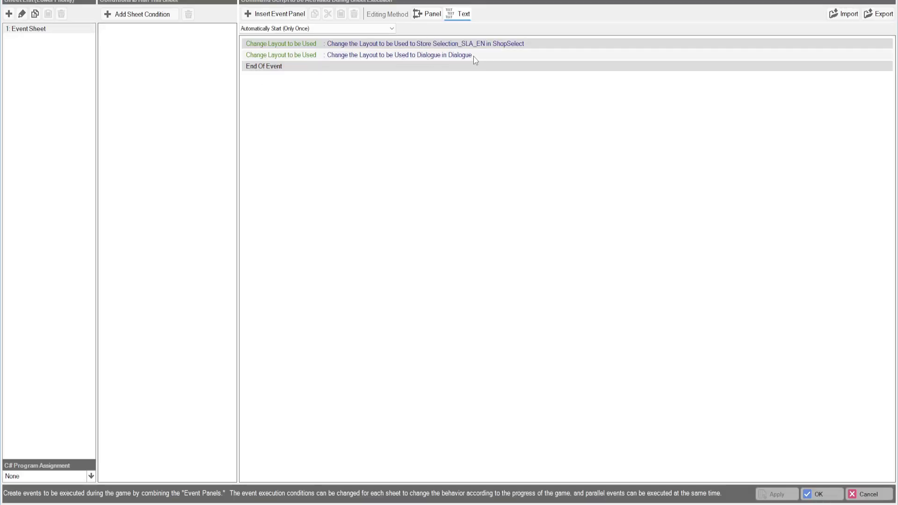
{"action": "left_click", "coordinate": [399, 57]}
{"action": "right_click", "coordinate": [400, 57]}
{"action": "left_click", "coordinate": [378, 56]}
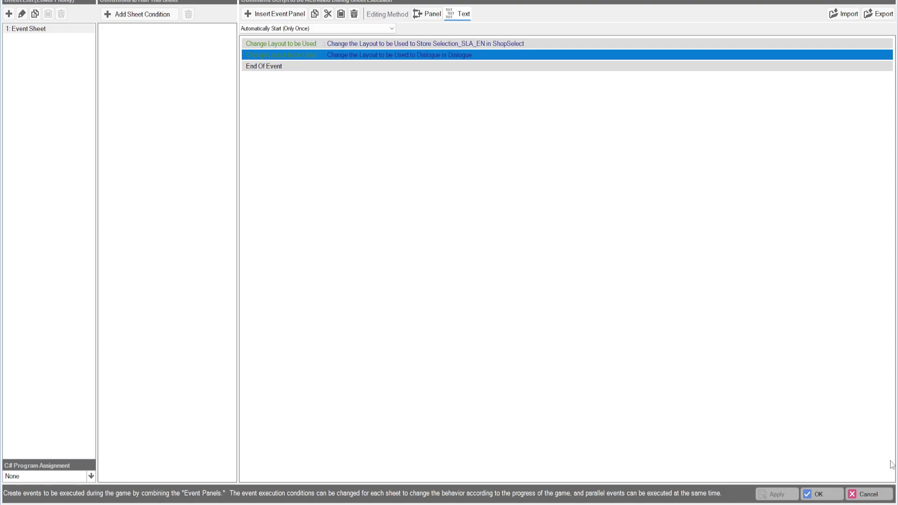
{"action": "left_click", "coordinate": [820, 493]}
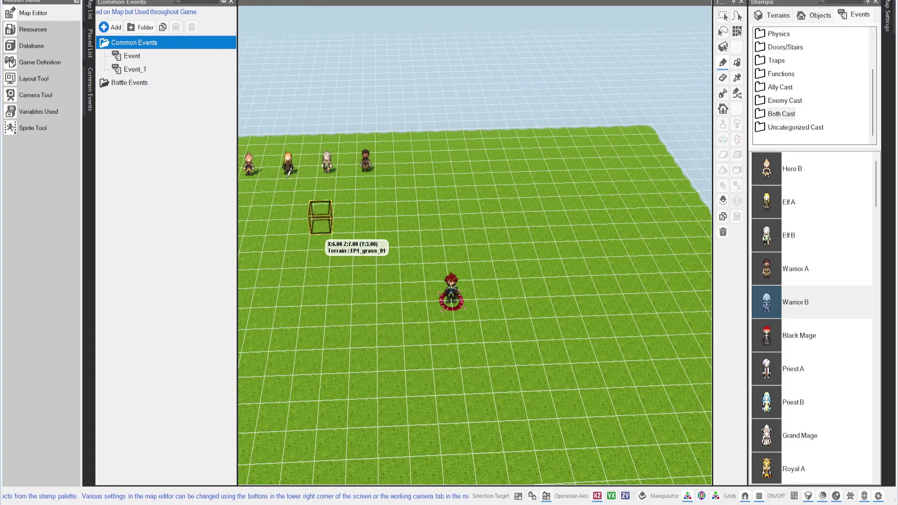